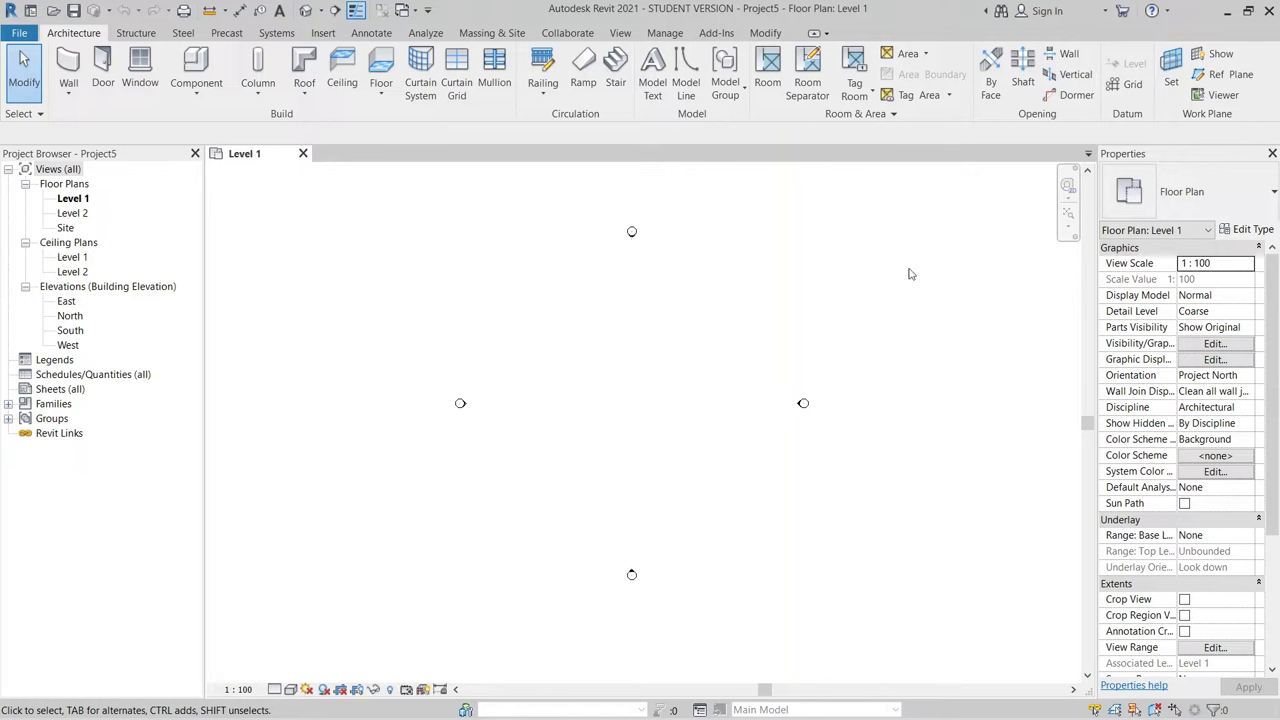
Step: Switch to the photo viewer, look through the reference images of slatted and perforated facades, and close the viewer
middle_click_drag(616, 320, 619, 337)
key("alt+Tab")
key("alt+Tab")
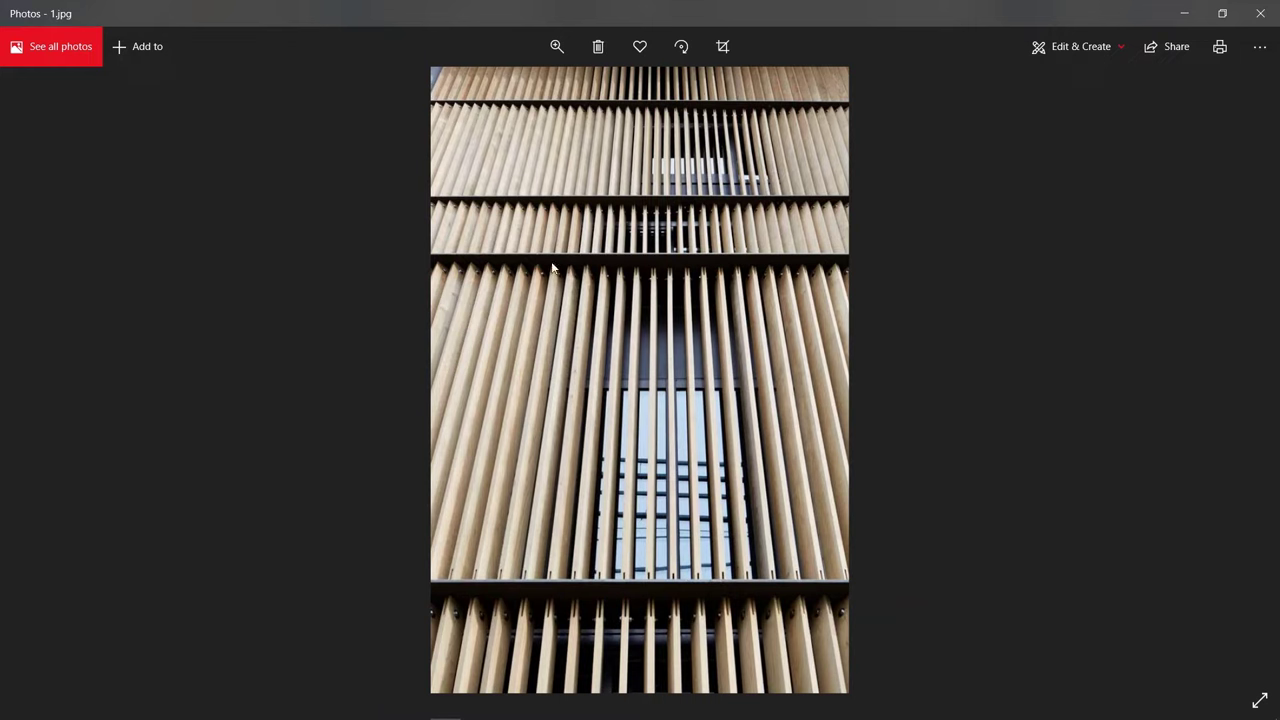
left_click(1240, 380)
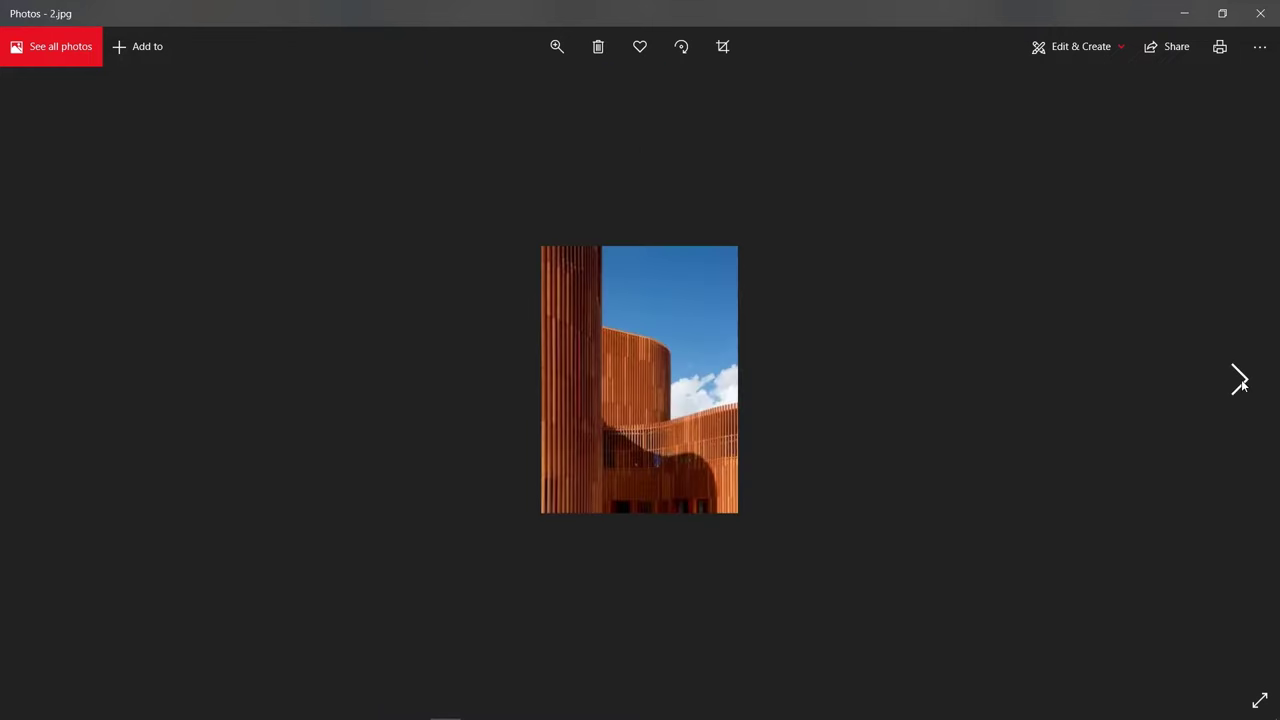
left_click(1240, 380)
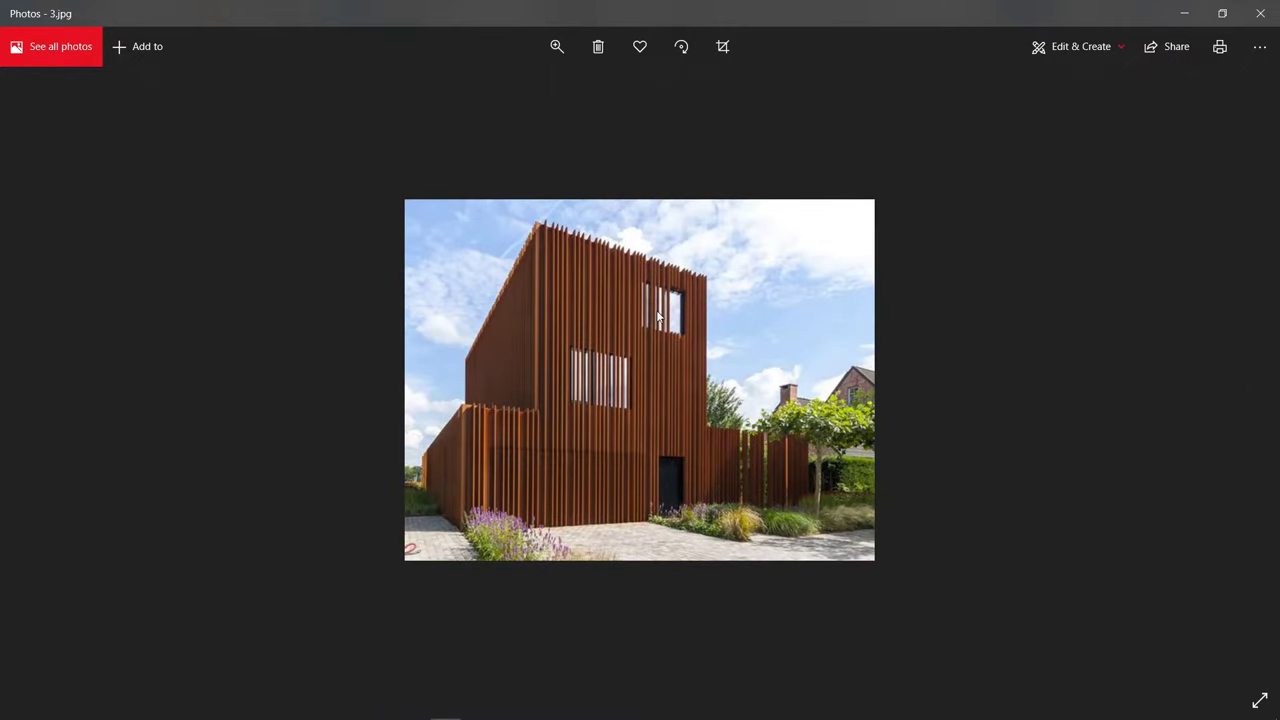
left_click(1240, 380)
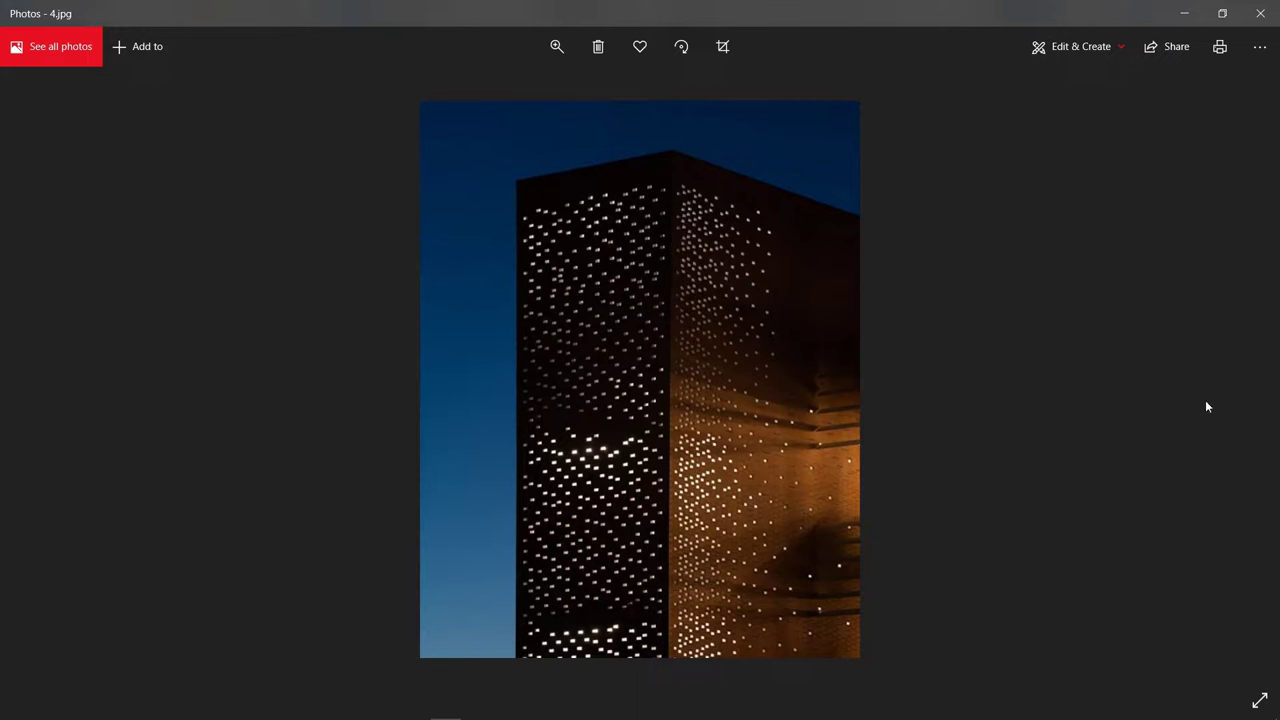
left_click(1240, 380)
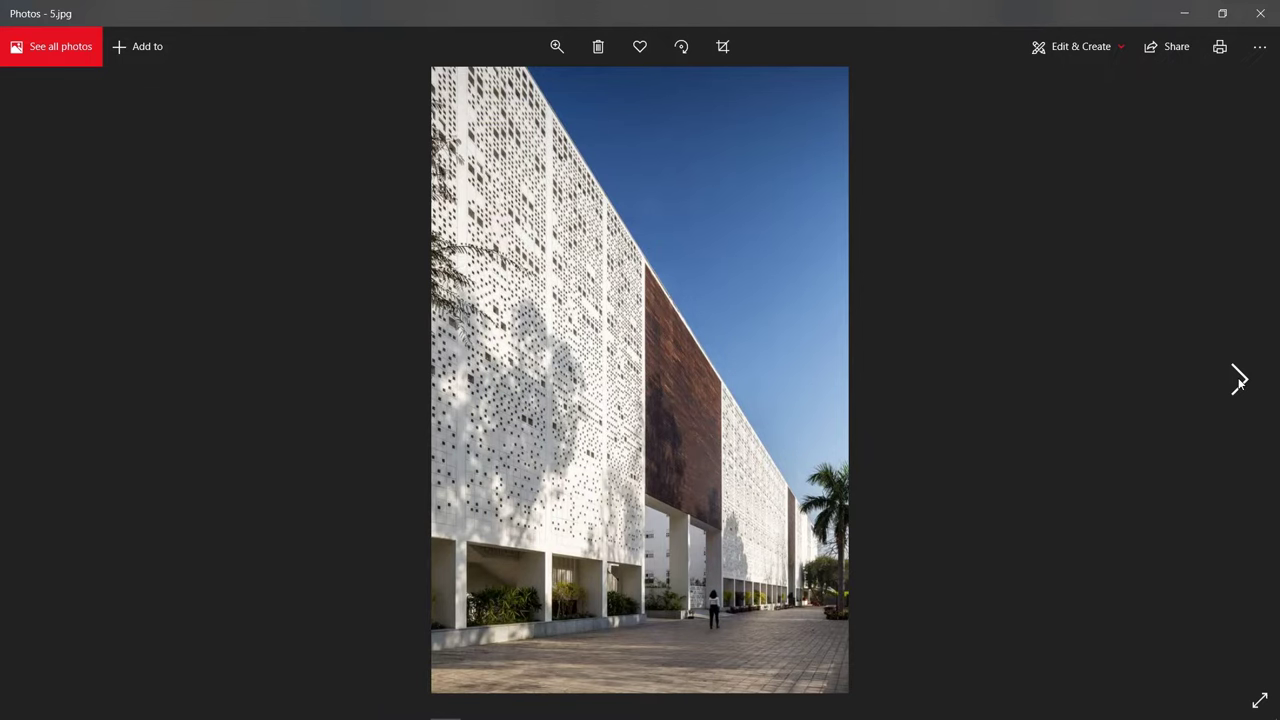
left_click(1239, 380)
left_click(1239, 380)
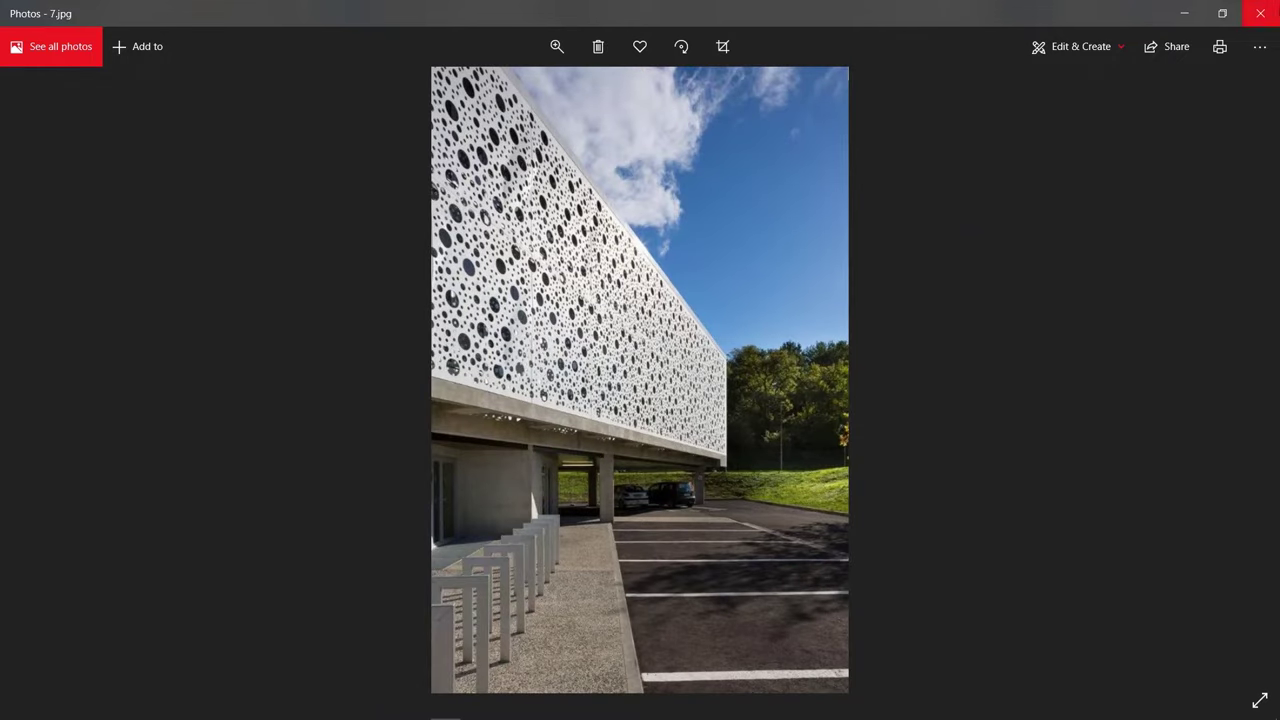
left_click(1274, 11)
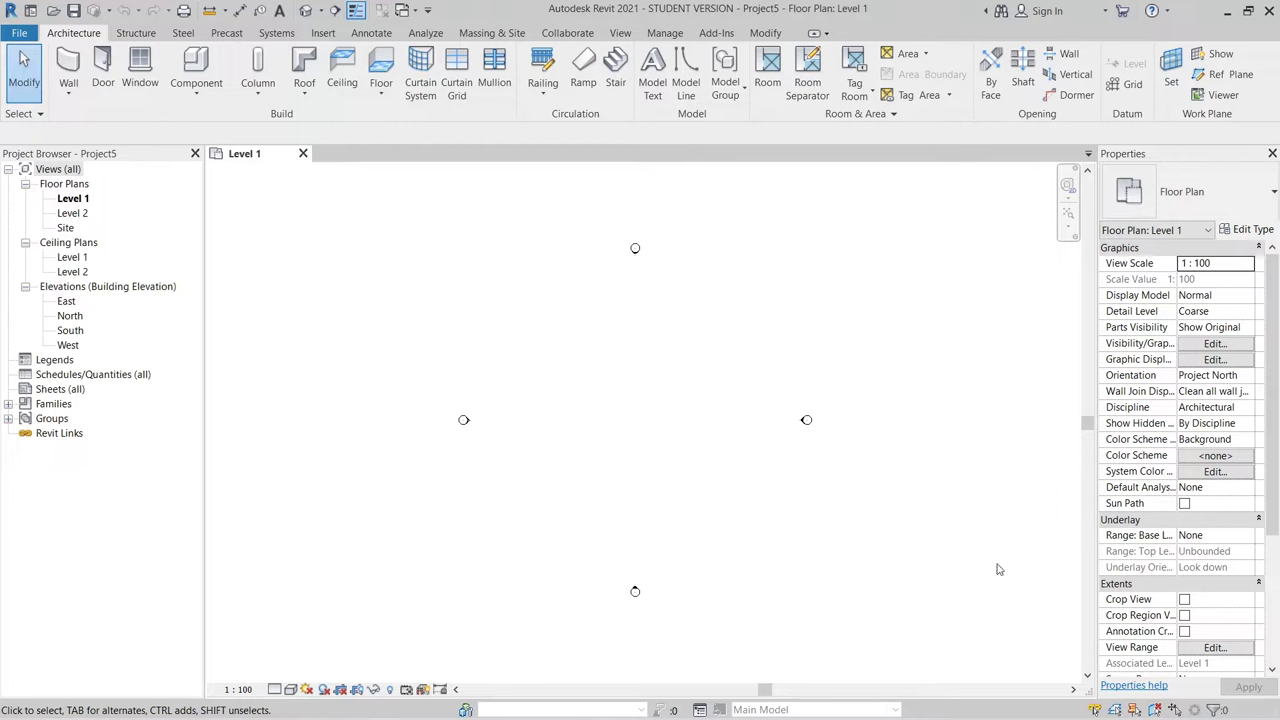
Step: Draw a straight horizontal Generic - 200mm wall about 20000 mm long between the elevation markers on Level 1
middle_click_drag(603, 498, 591, 469)
middle_click_drag(472, 340, 473, 380)
key("w")
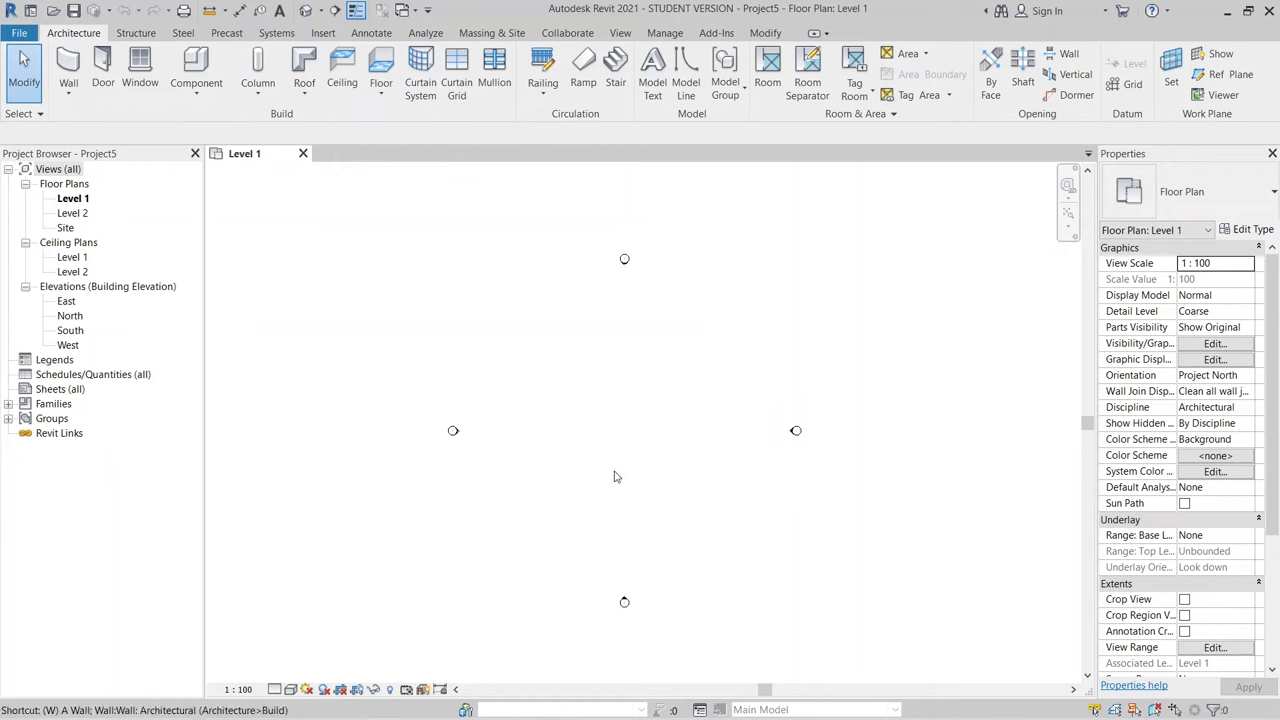
key("a")
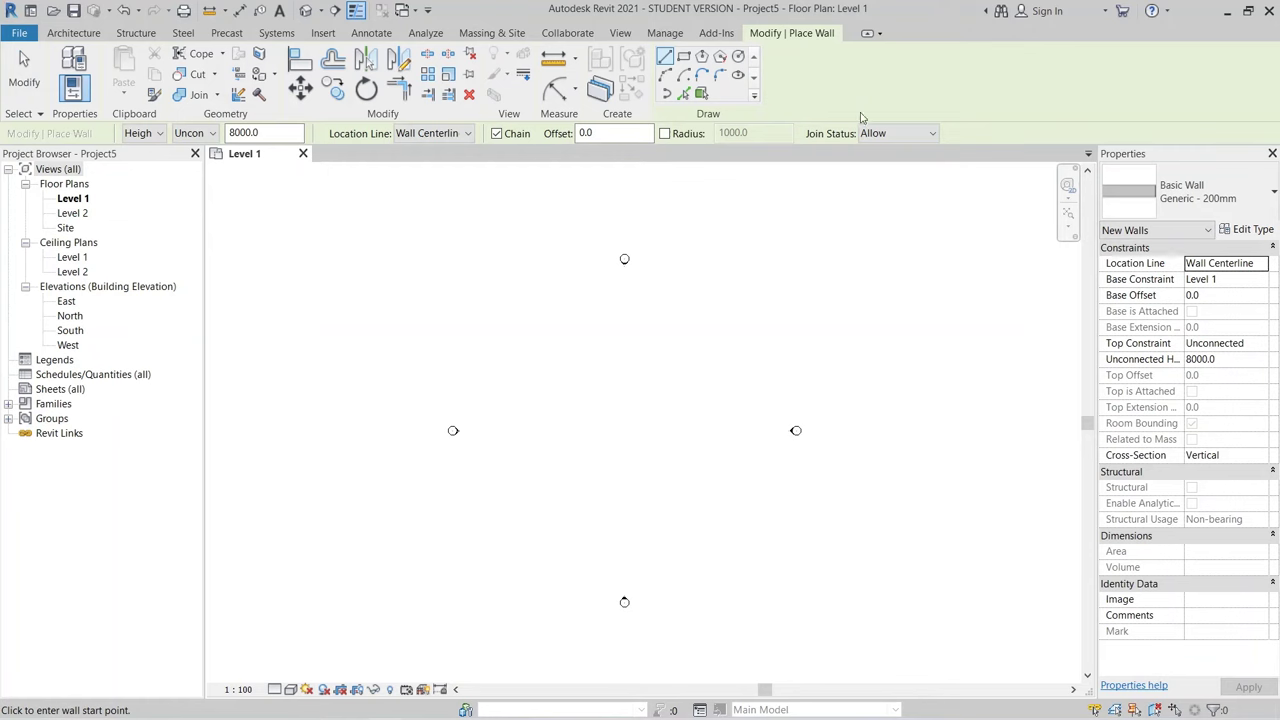
left_click(550, 389)
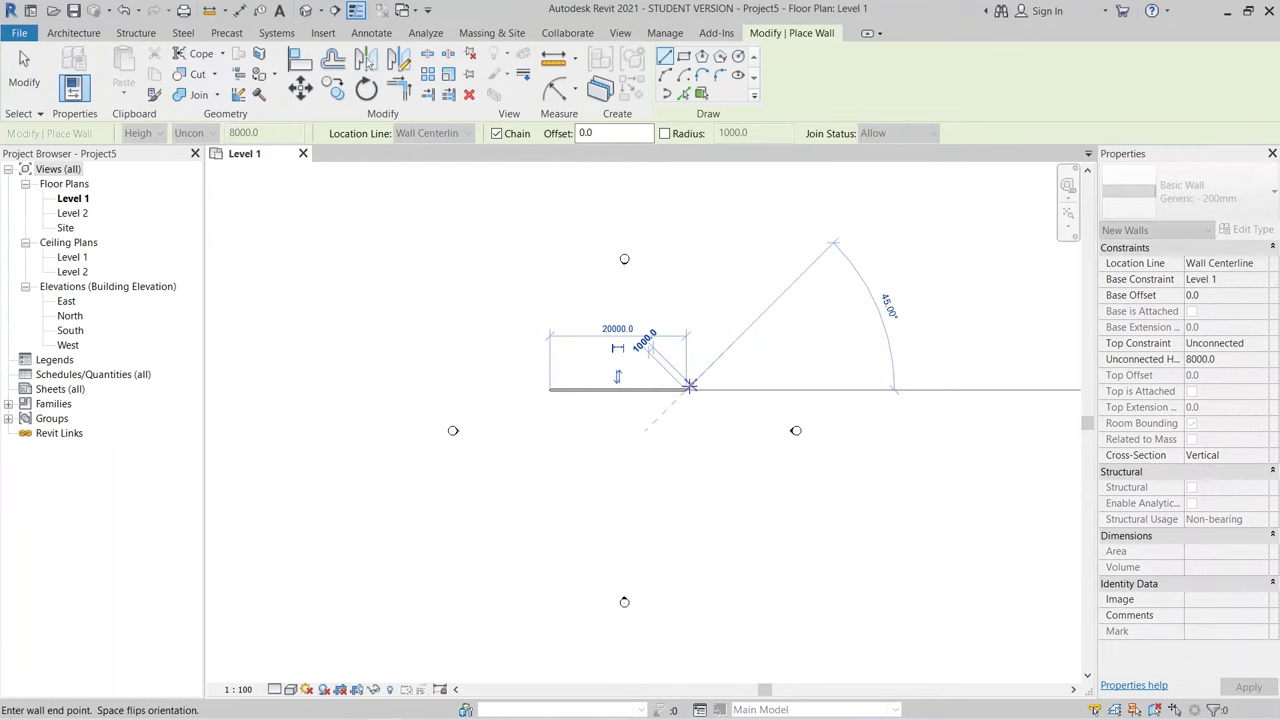
key("Escape")
key("Escape")
scroll(630, 400, "up", 2)
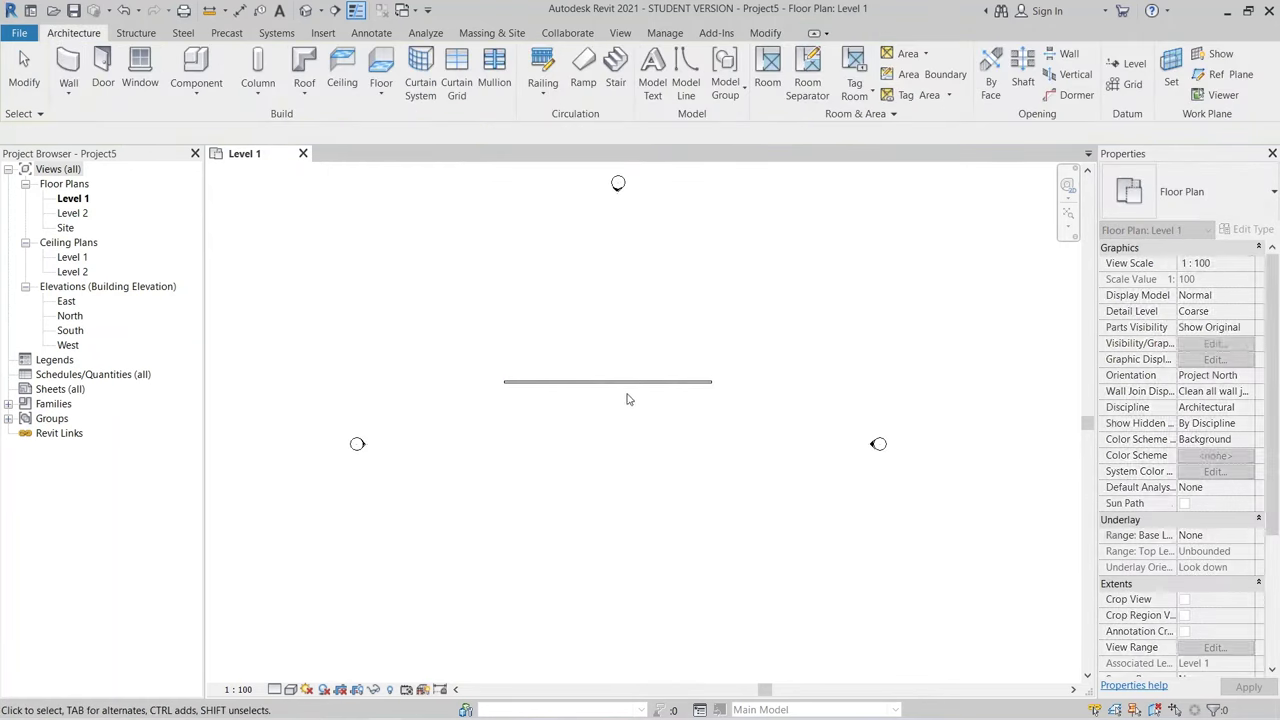
Step: Set the wall's length to 10000 mm
left_click(625, 384)
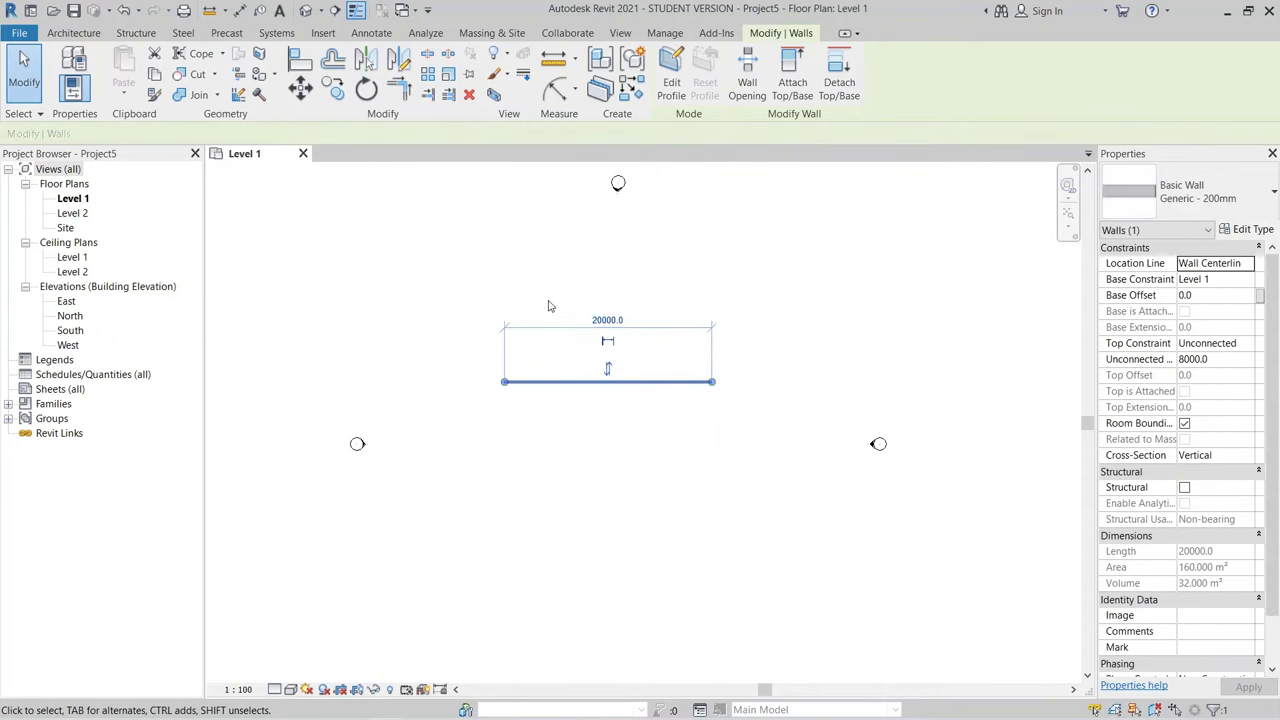
left_click(603, 319)
type("10000")
key("Return")
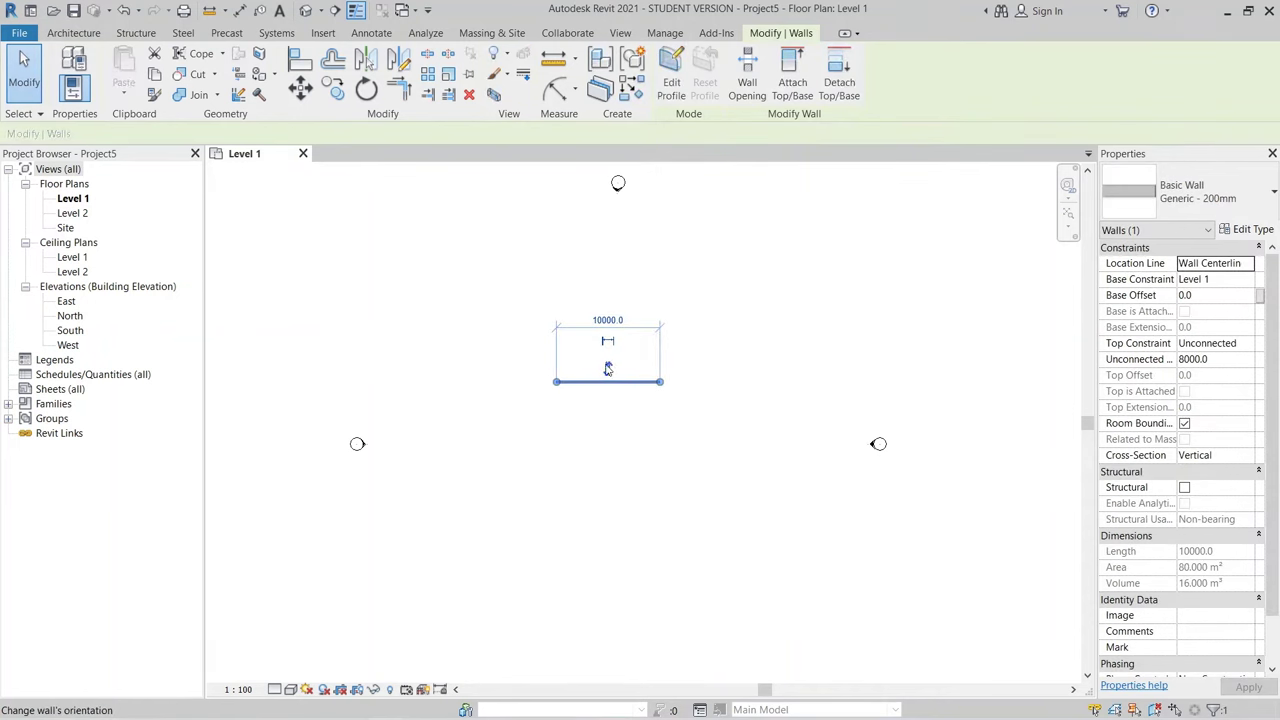
key("Escape")
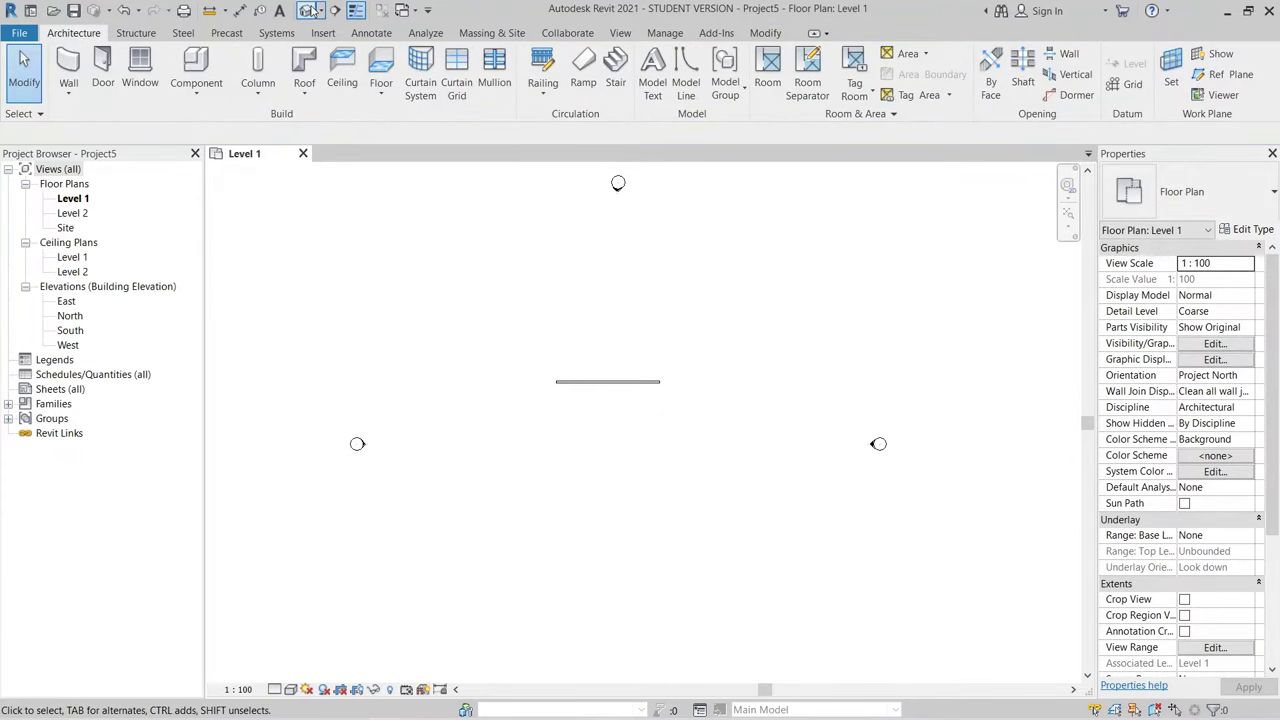
Step: Open the default 3D view of the wall
left_click(305, 10)
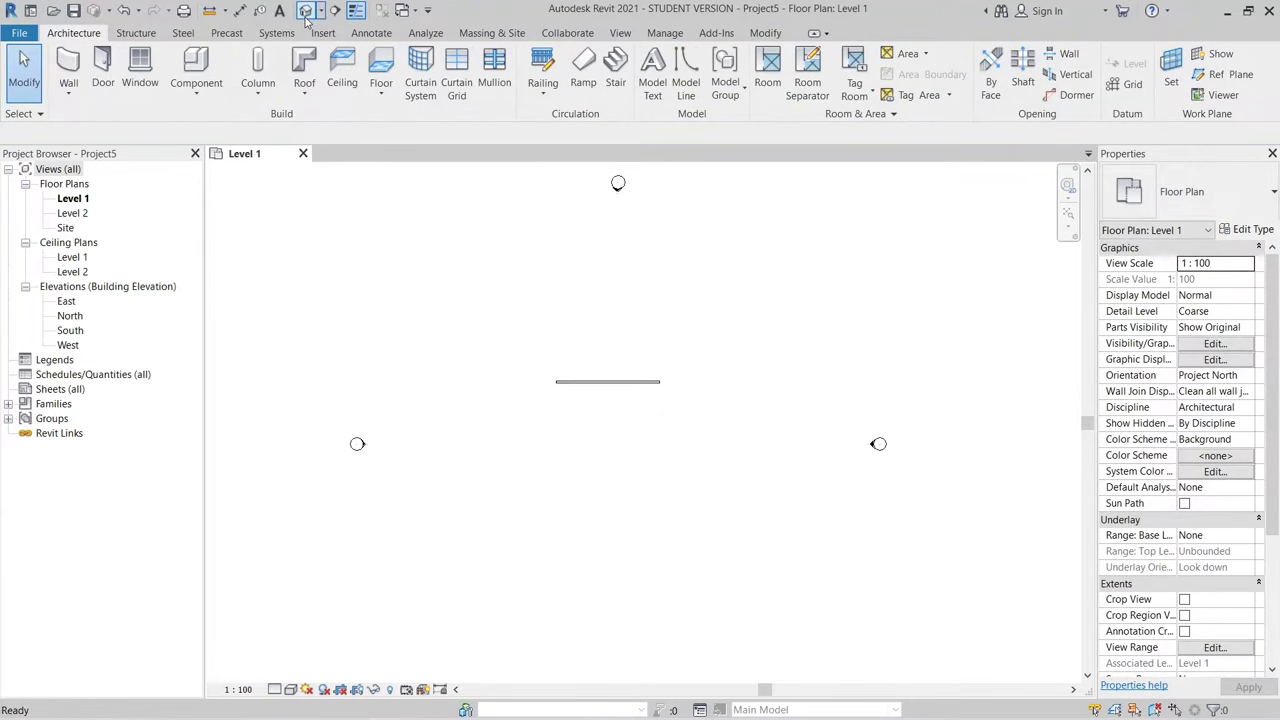
middle_click_drag(538, 558, 534, 477, "shift")
scroll(345, 460, "up", 3)
scroll(455, 407, "down", 2)
middle_click_drag(498, 556, 489, 523)
right_click(503, 432)
left_click(520, 441)
Step: Hide the Levels annotation category in the 3D view through the Visibility/Graphic Overrides
key("v")
key("v")
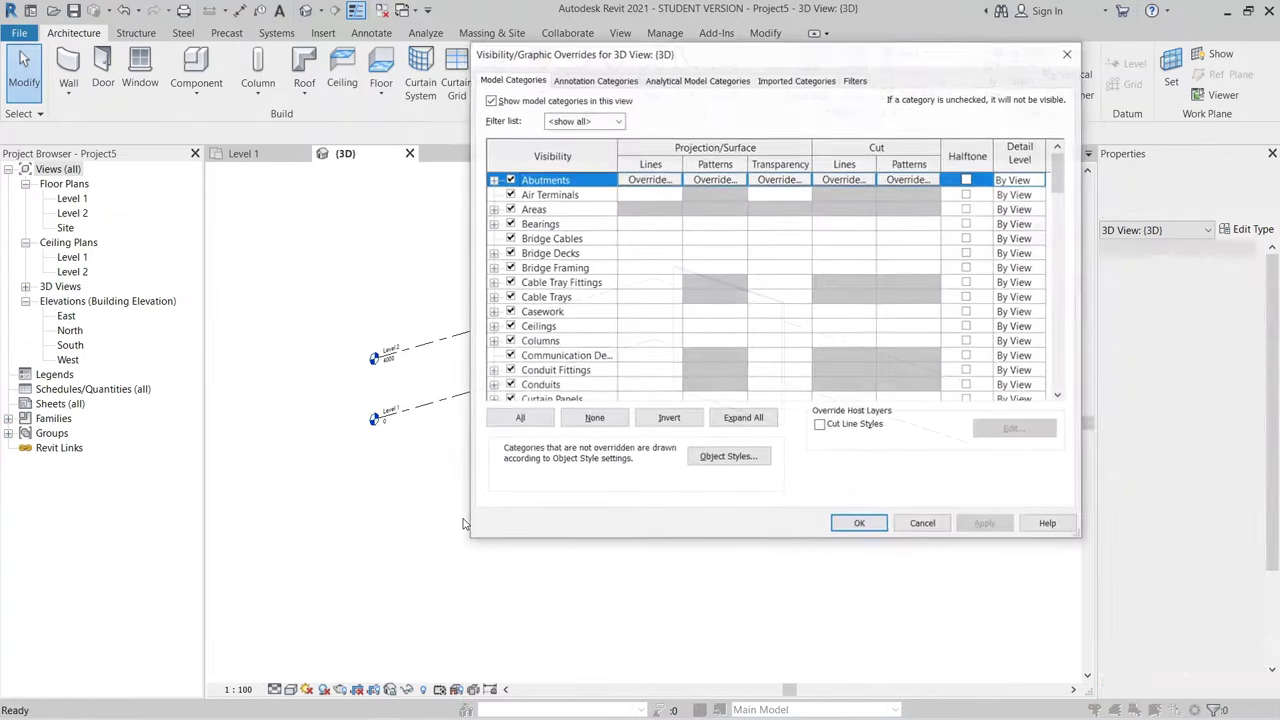
left_click(595, 79)
left_click_drag(1059, 164, 1075, 267)
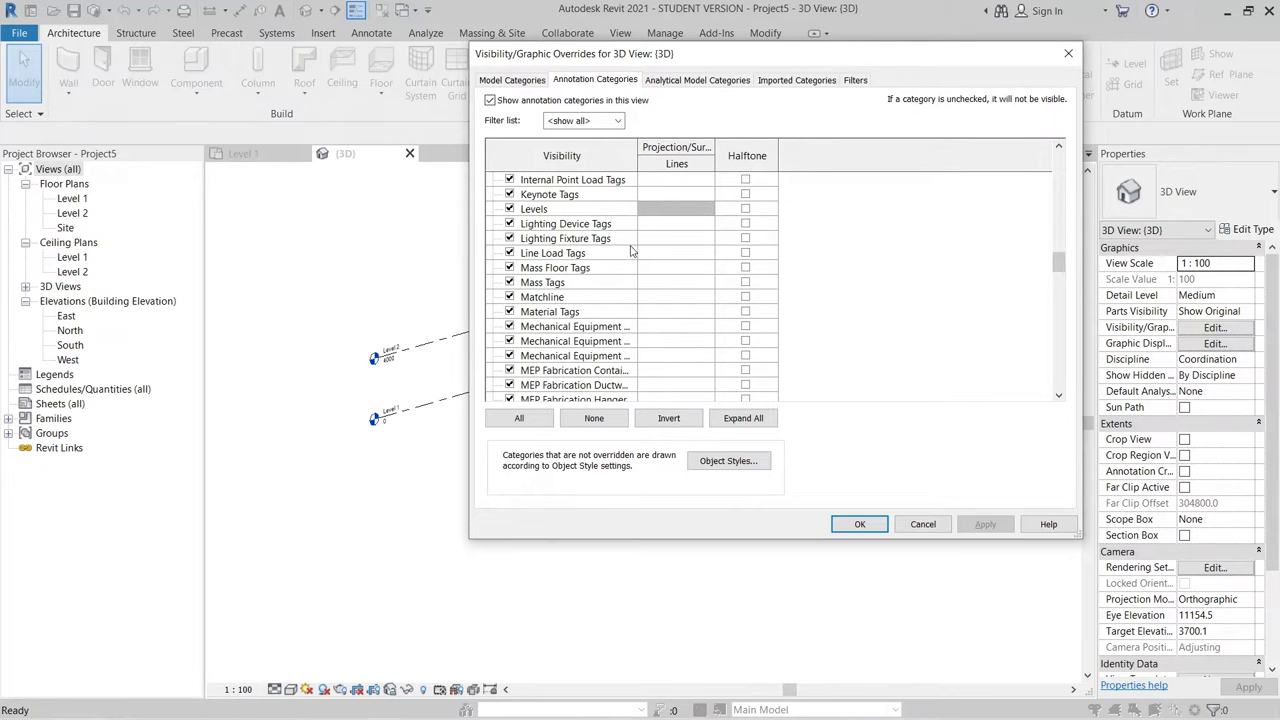
left_click(510, 209)
left_click(968, 528)
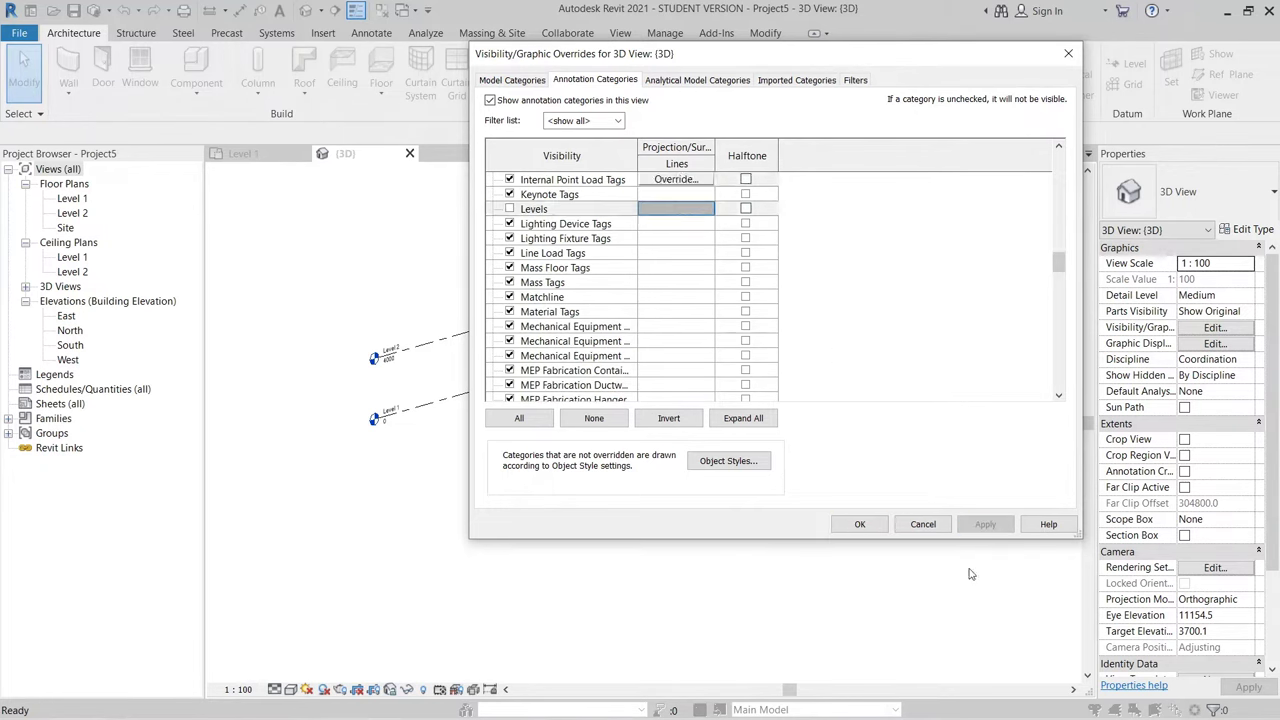
left_click(856, 525)
Step: Change the type of the wall from a basic wall to Curtain Wall
middle_click_drag(646, 560, 608, 322, "shift")
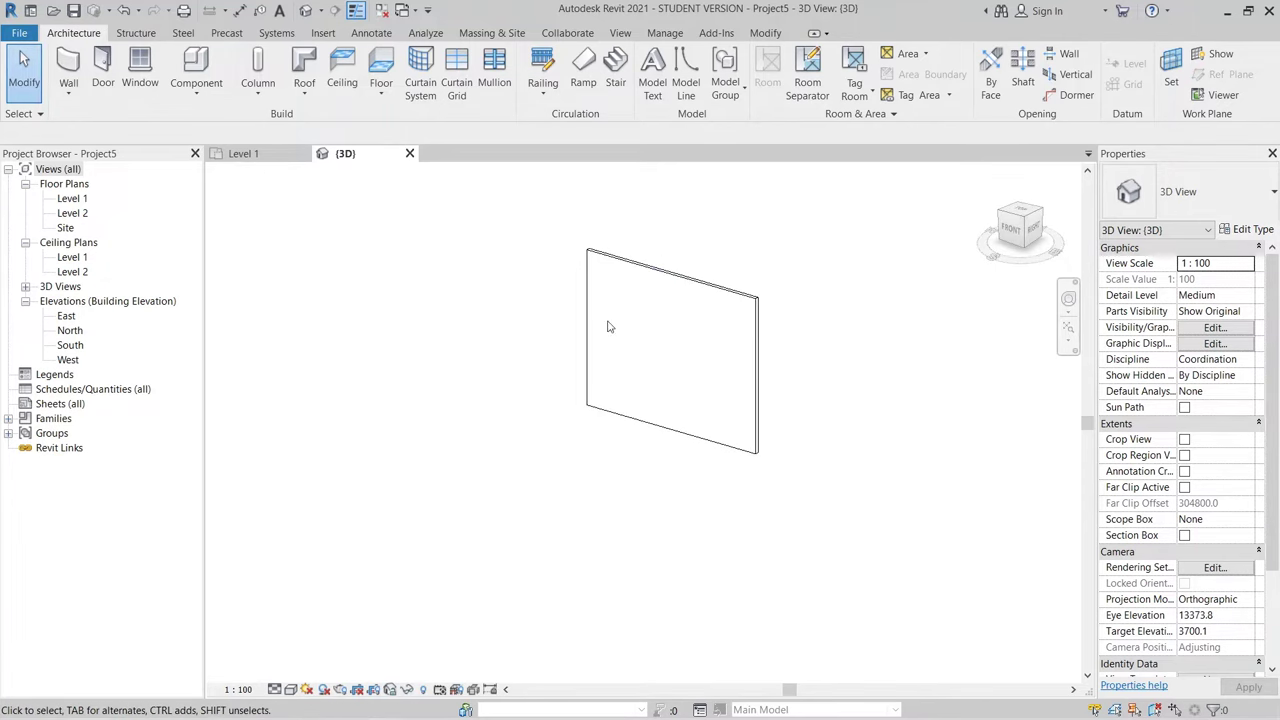
left_click(655, 280)
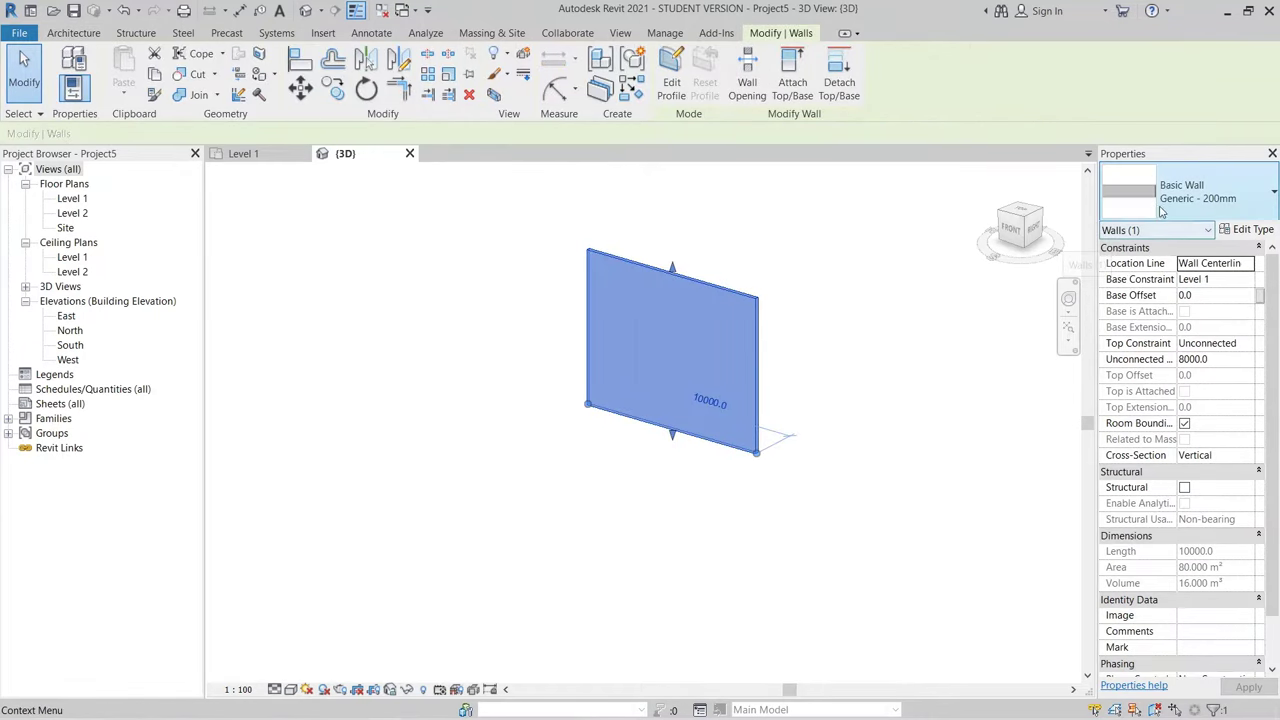
middle_click_drag(833, 374, 736, 366)
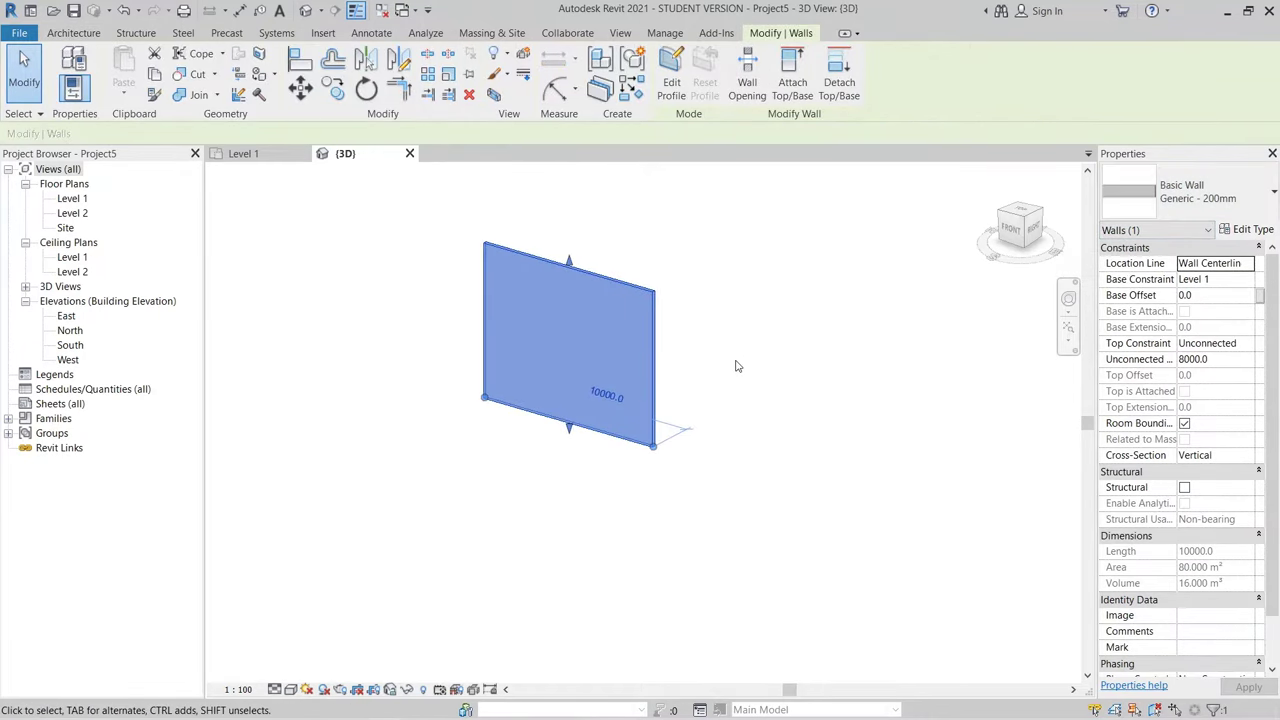
scroll(740, 420, "down", 2)
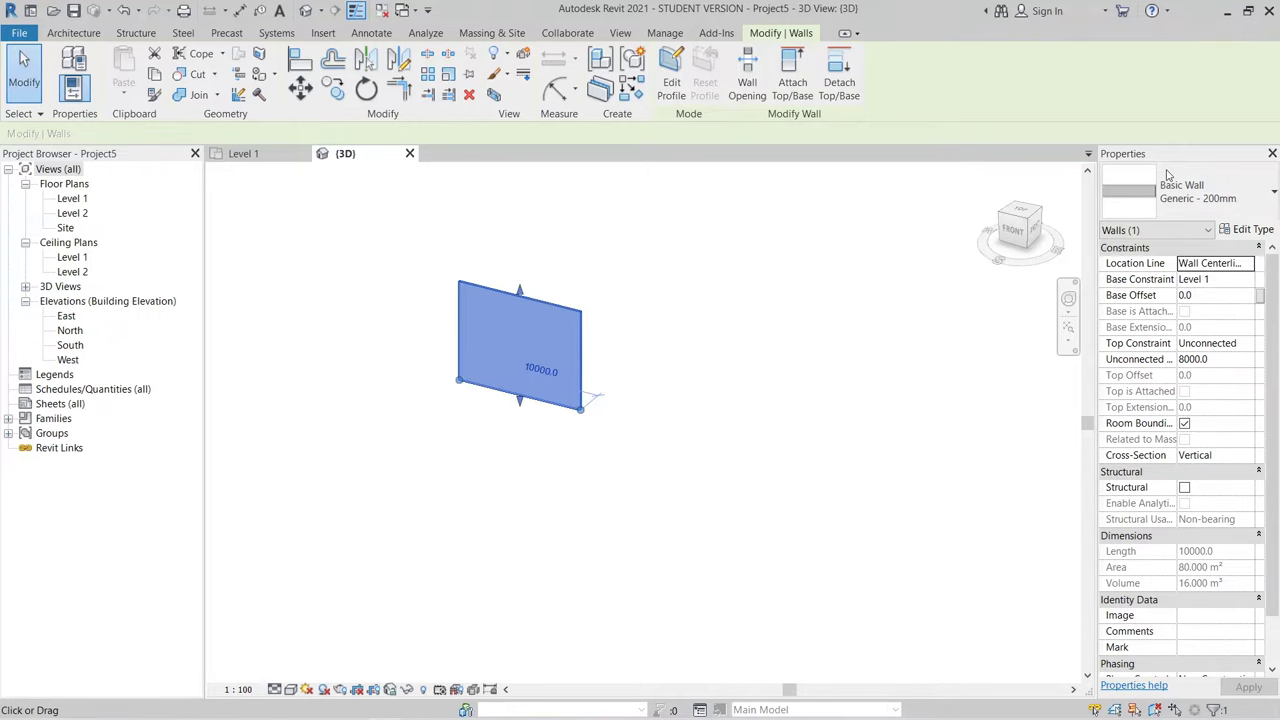
left_click(1272, 192)
scroll(1150, 520, "down", 3)
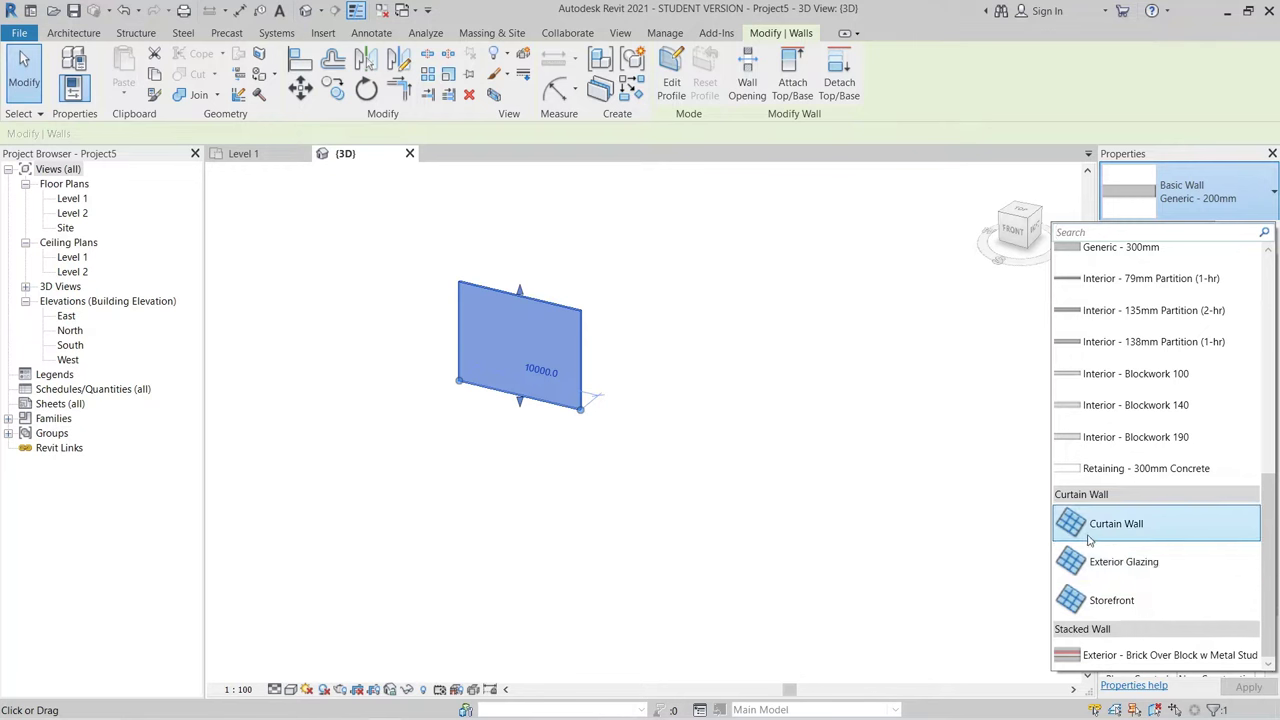
left_click(1118, 530)
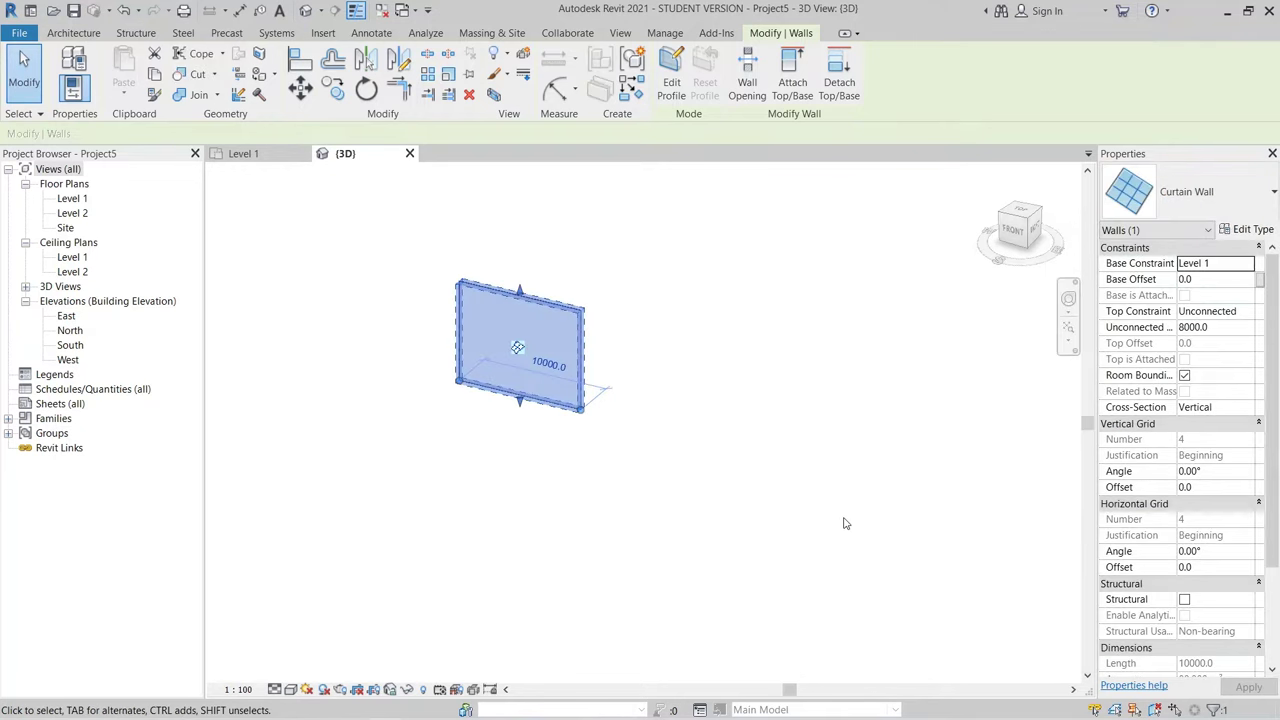
Step: Duplicate the wall's Curtain Wall type under the name Curtain Wall 2
left_click(1248, 229)
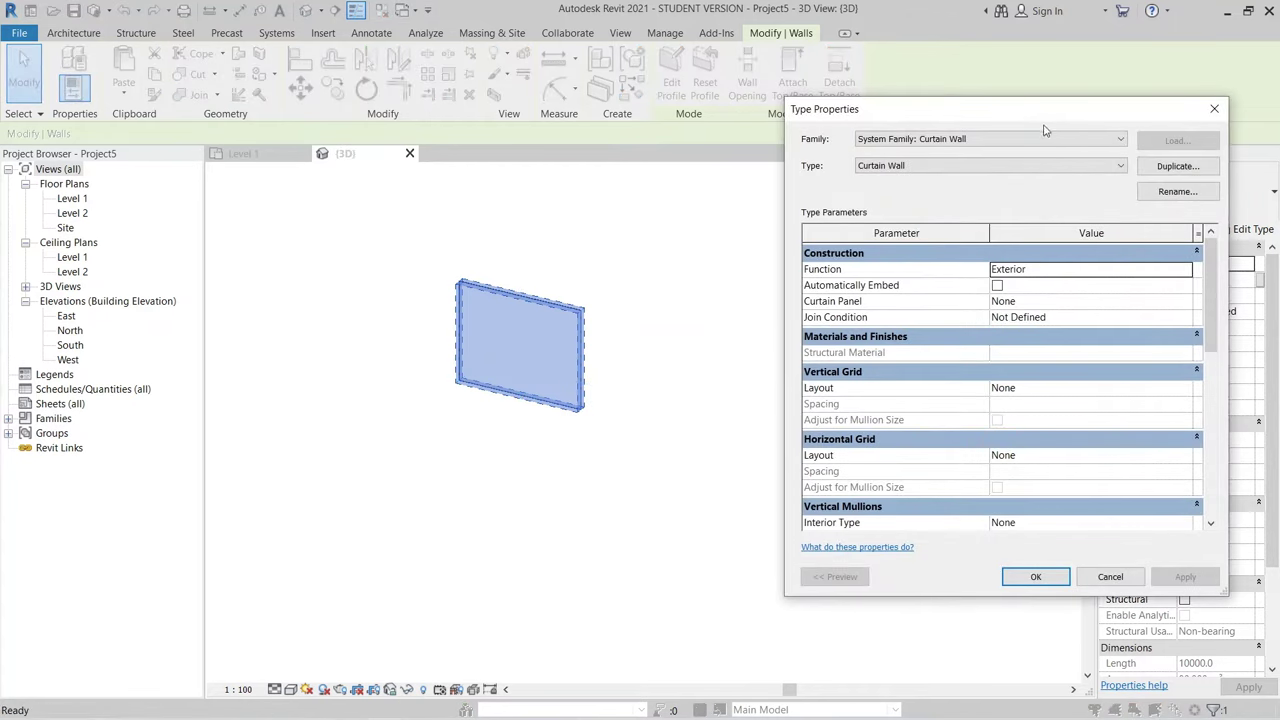
left_click_drag(1045, 130, 990, 137)
left_click(1123, 172)
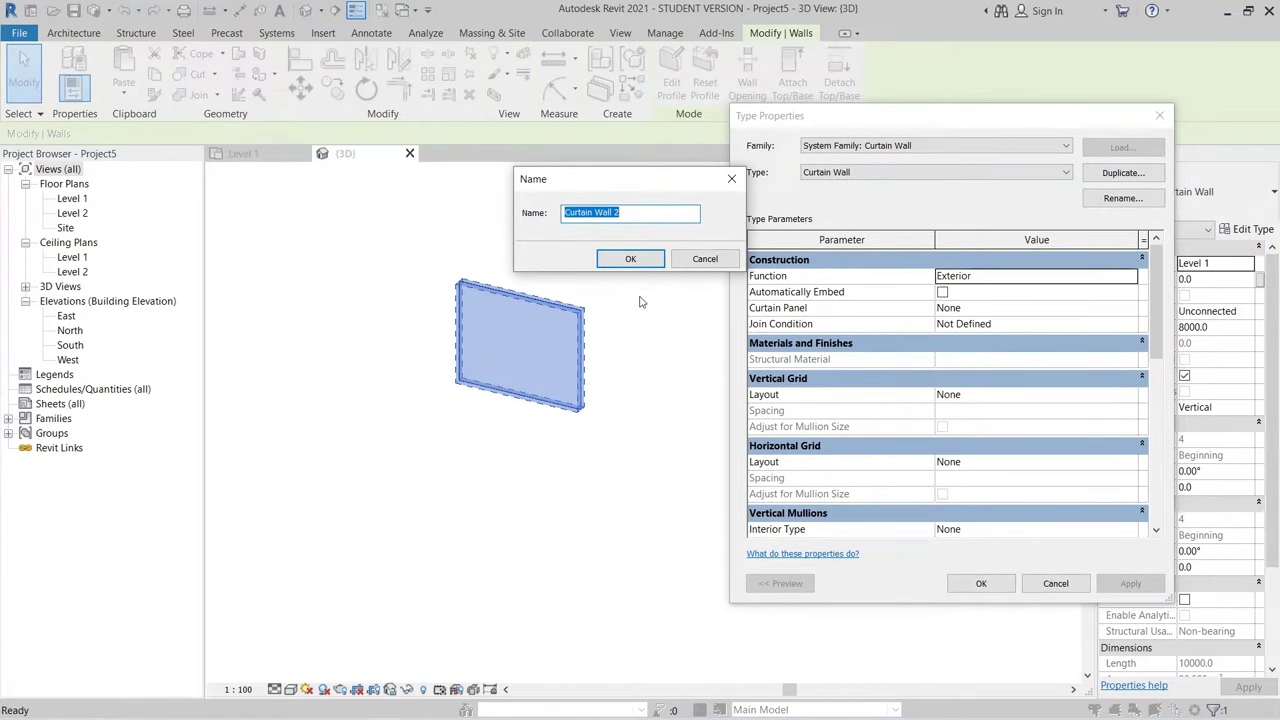
left_click(630, 258)
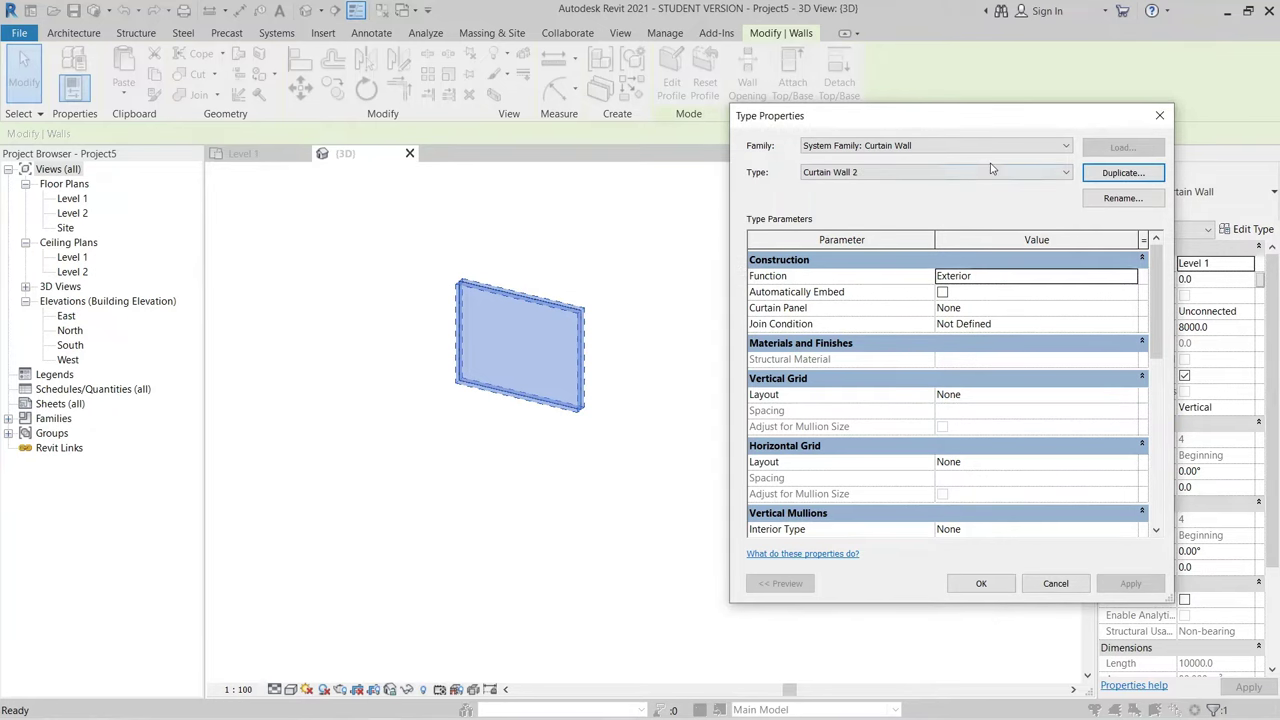
Step: Set the Curtain Panel of the Curtain Wall 2 type to Basic Wall : Foundation - 300mm Concrete
left_click_drag(979, 120, 991, 88)
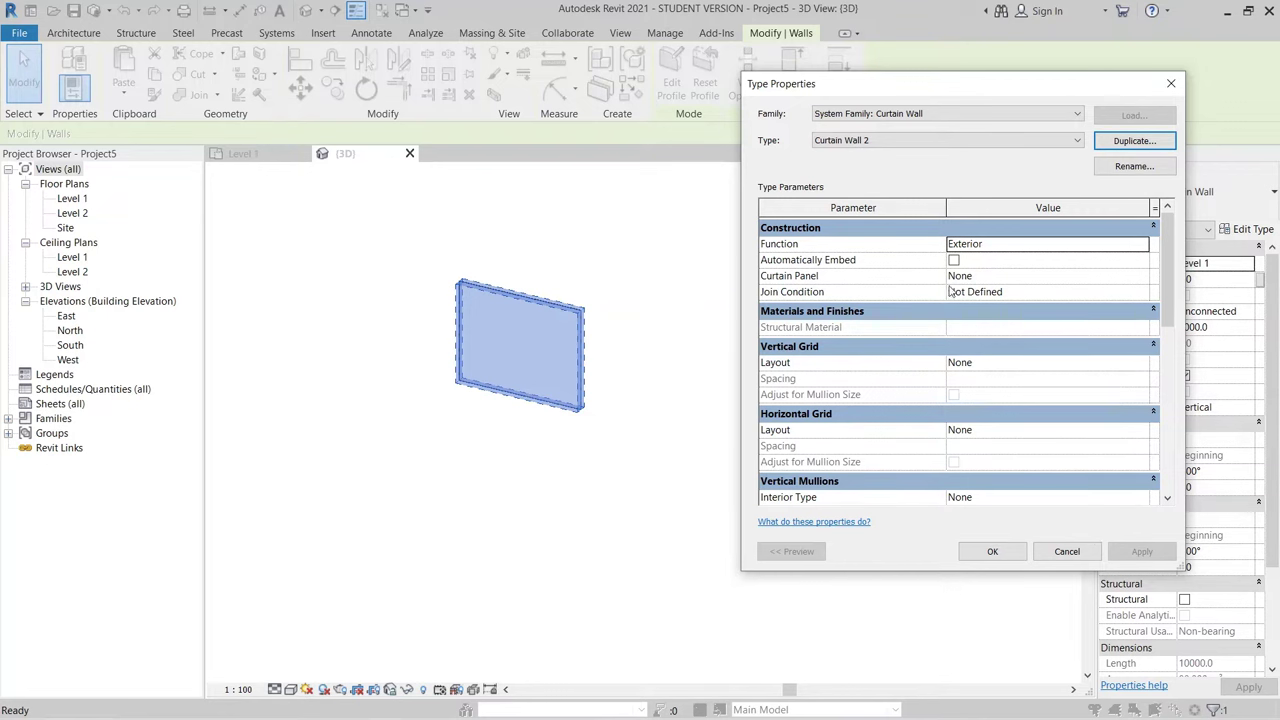
left_click(1142, 277)
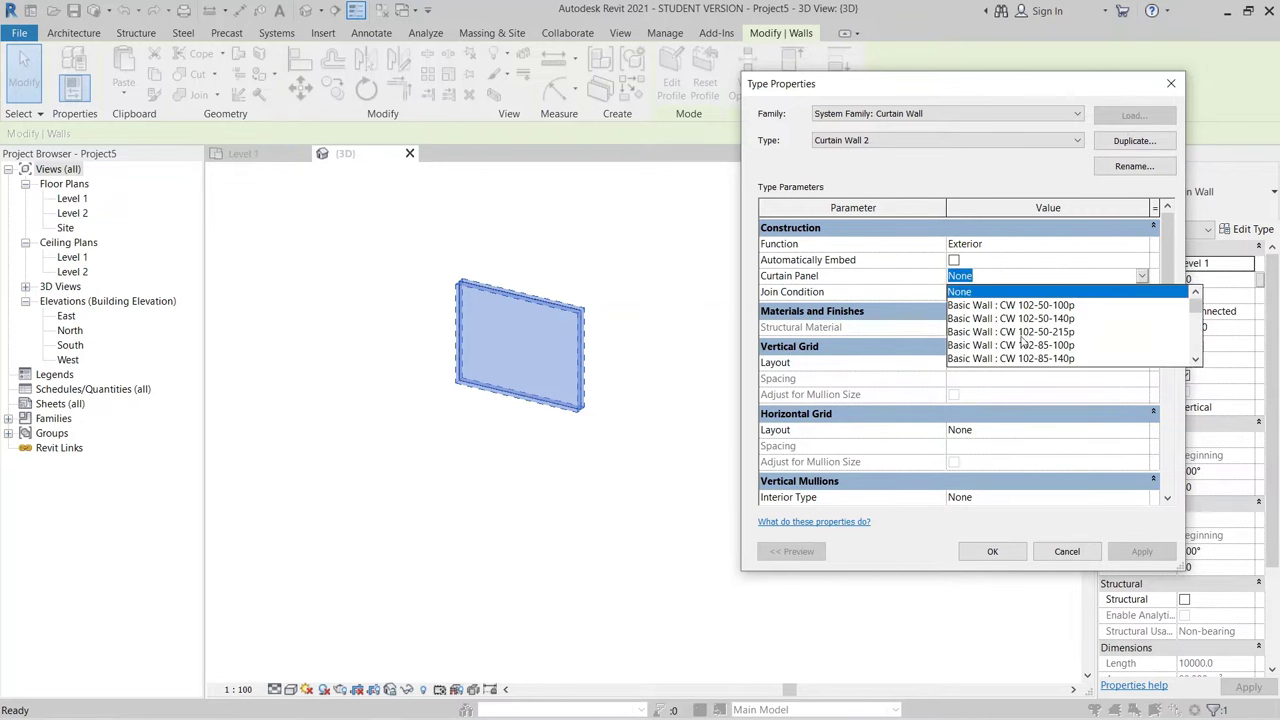
scroll(1051, 337, "down", 1)
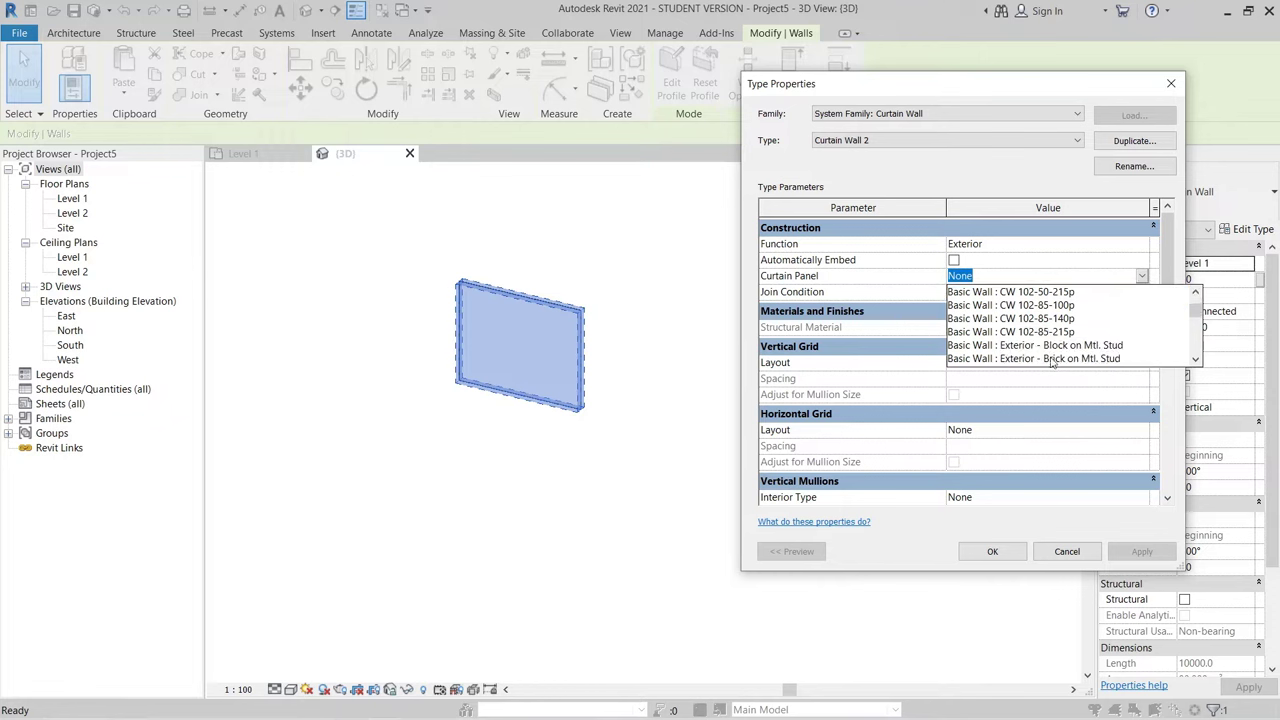
scroll(1057, 350, "down", 1)
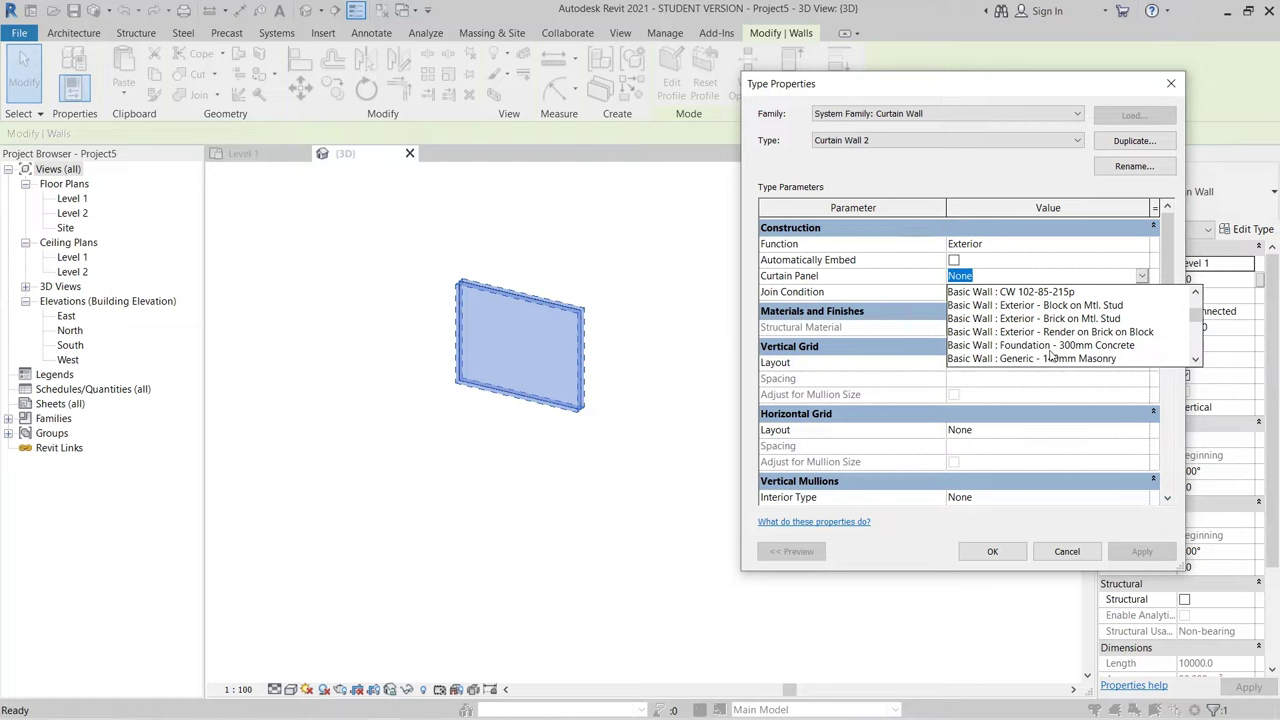
scroll(1060, 338, "down", 1)
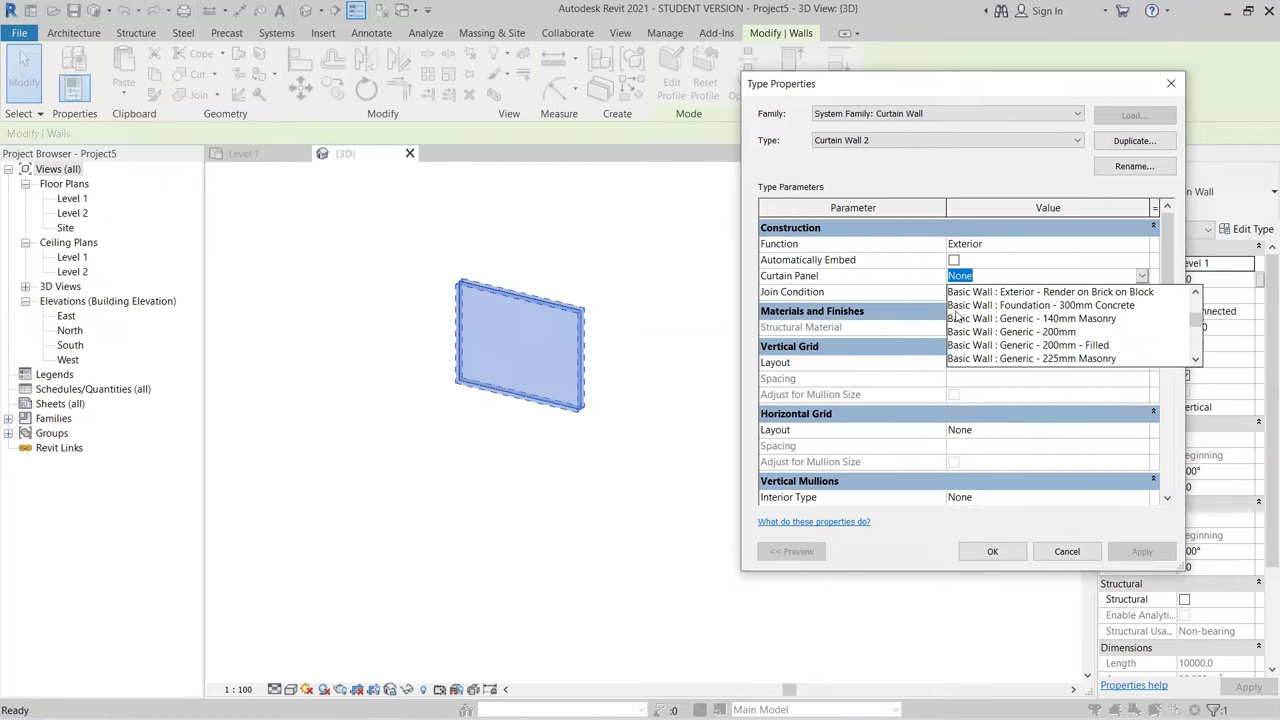
left_click(1061, 306)
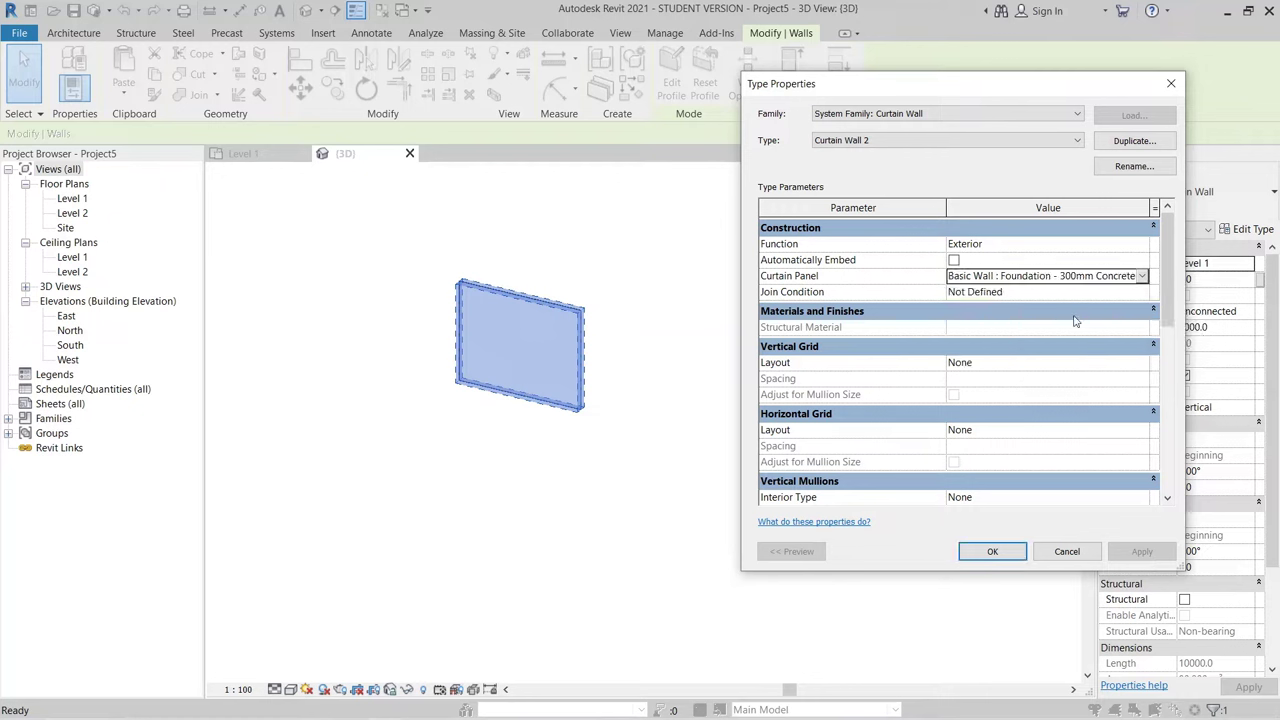
left_click(992, 552)
Step: Divide the curtain wall with four vertical grid lines, forming two 1666.7 mm and three 2222.2 mm bays, plus one horizontal line 2666.7 mm above the base
middle_click_drag(1000, 560, 766, 446, "shift")
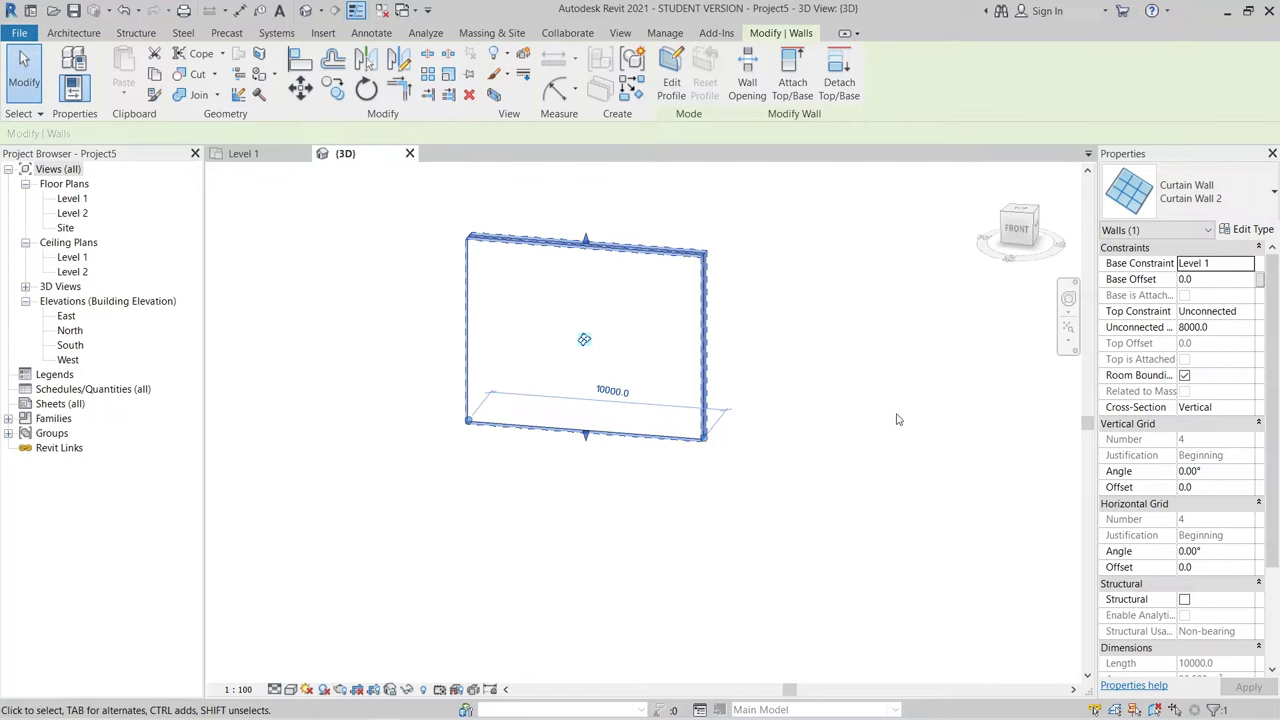
left_click(70, 34)
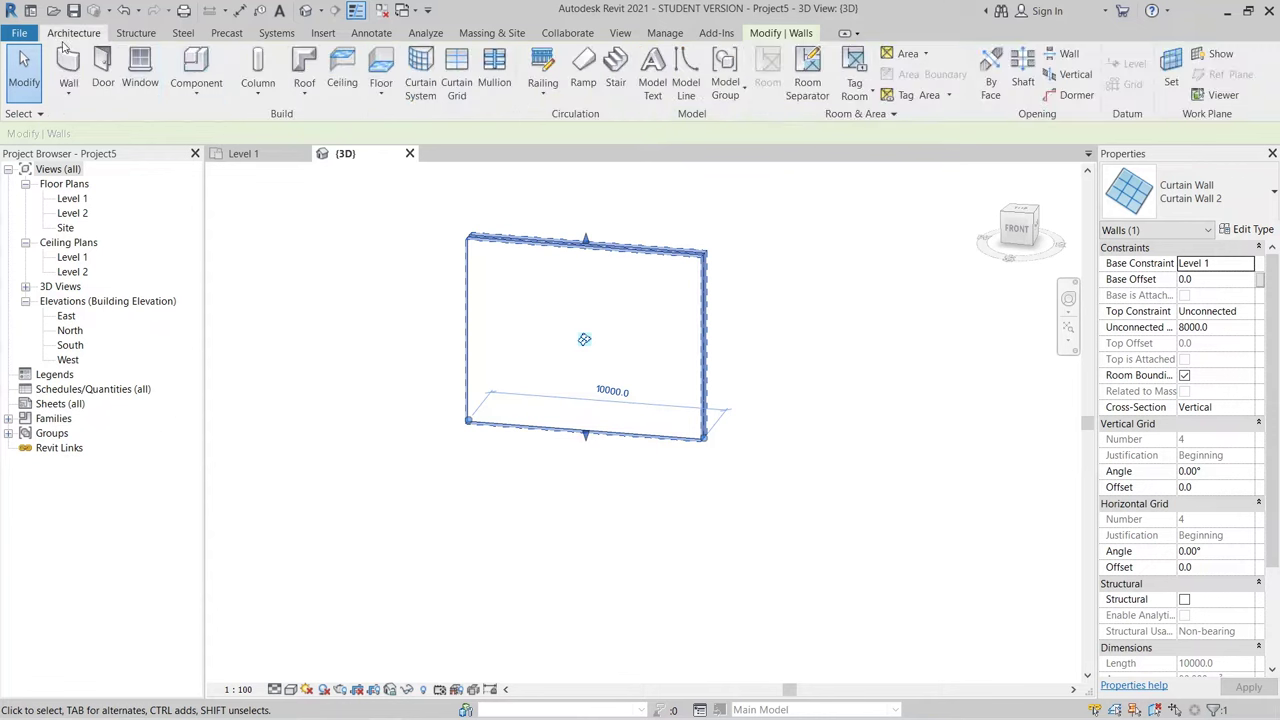
left_click(455, 72)
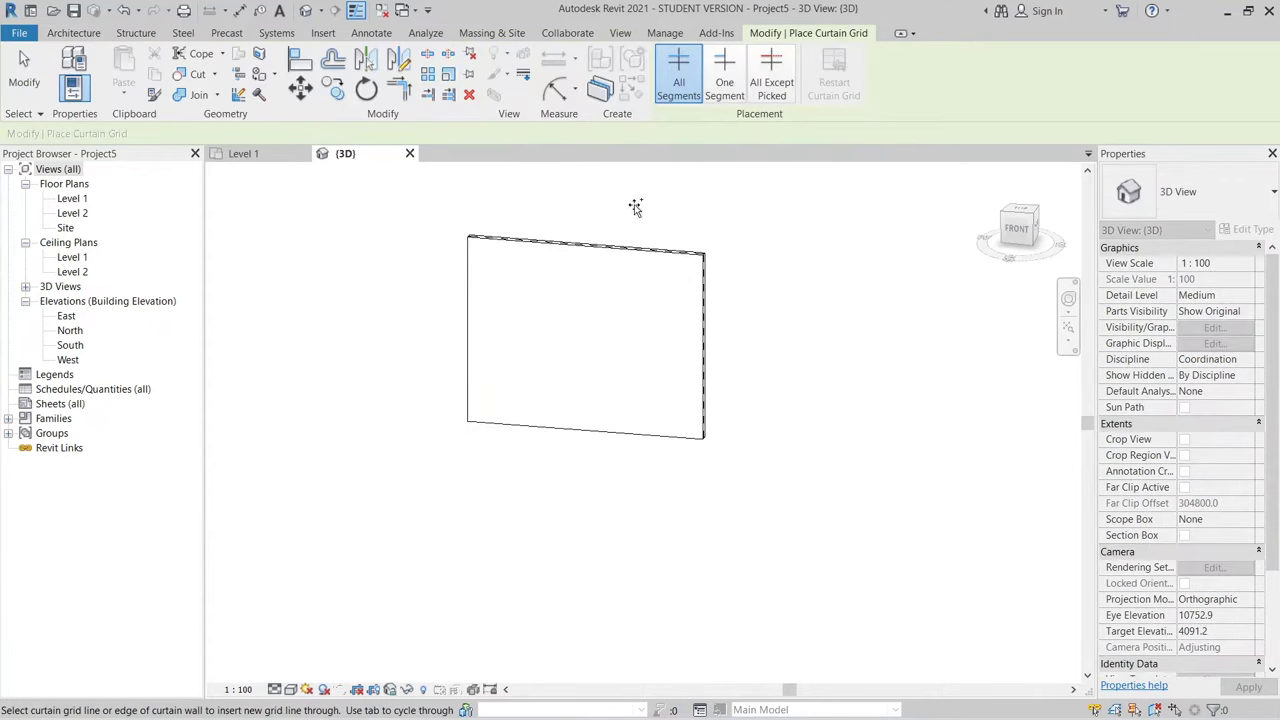
left_click(546, 247)
left_click(598, 249)
left_click(651, 249)
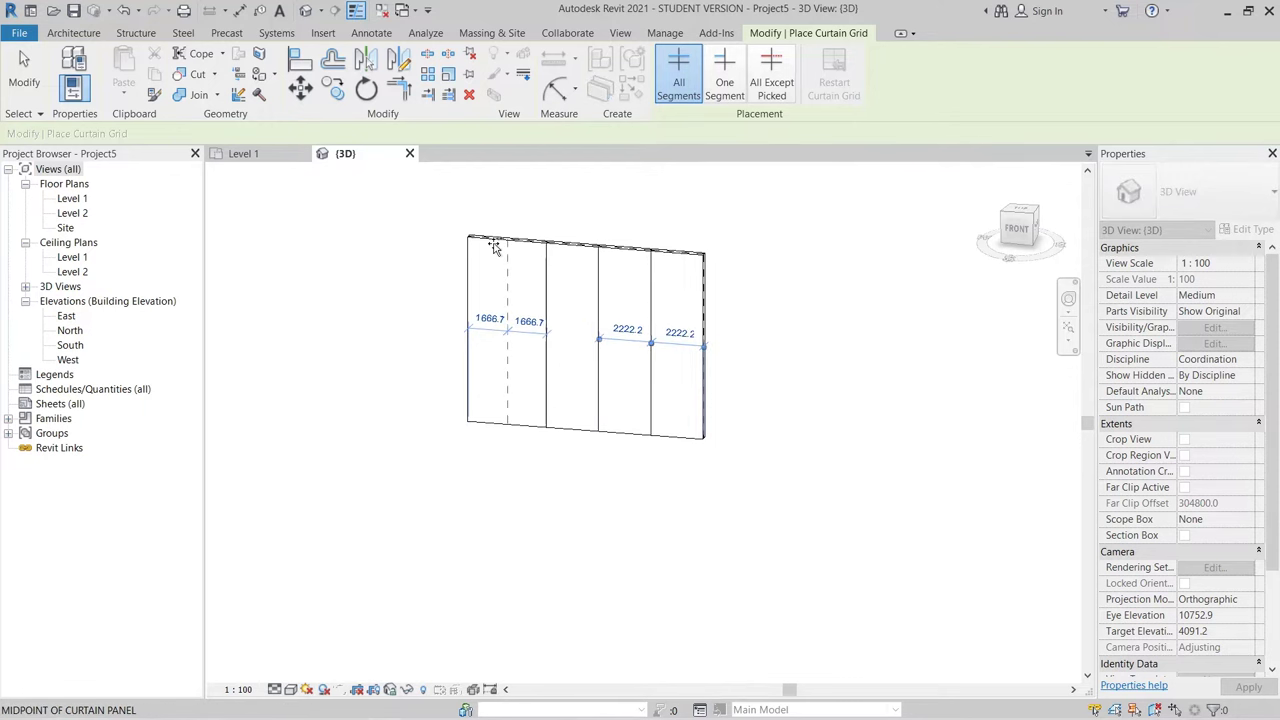
left_click(494, 247)
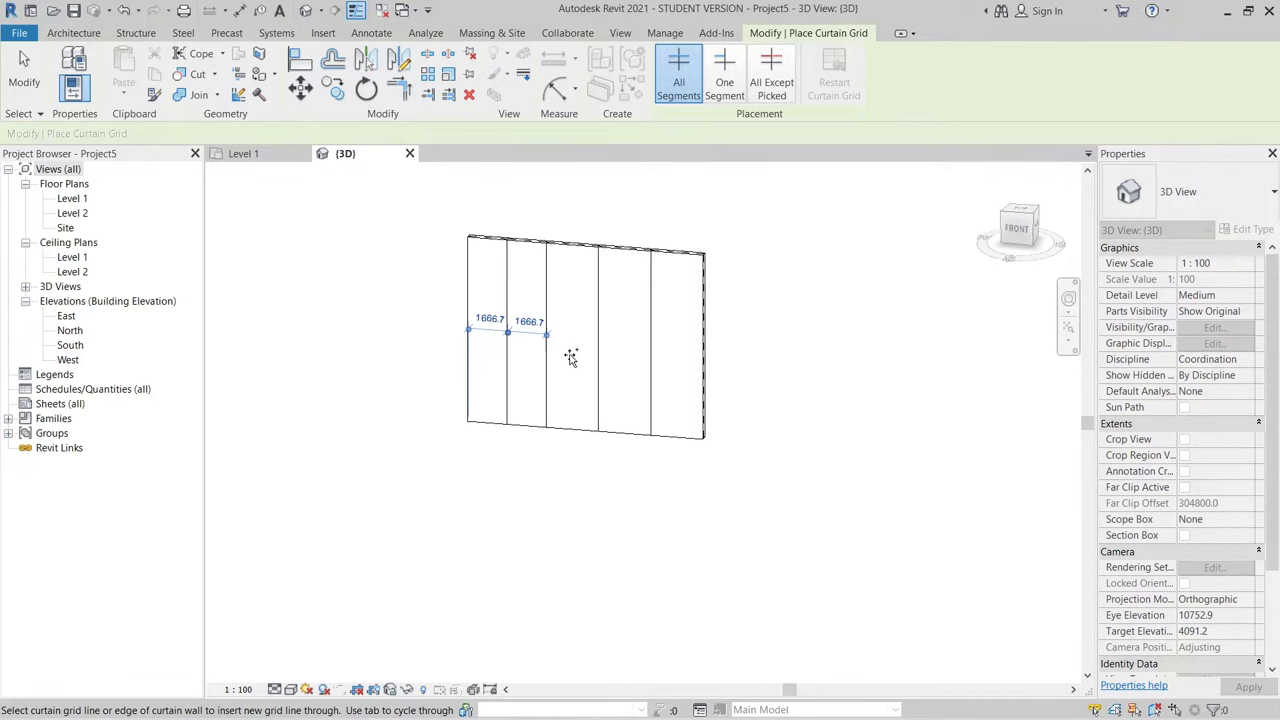
left_click(474, 326)
key("Escape")
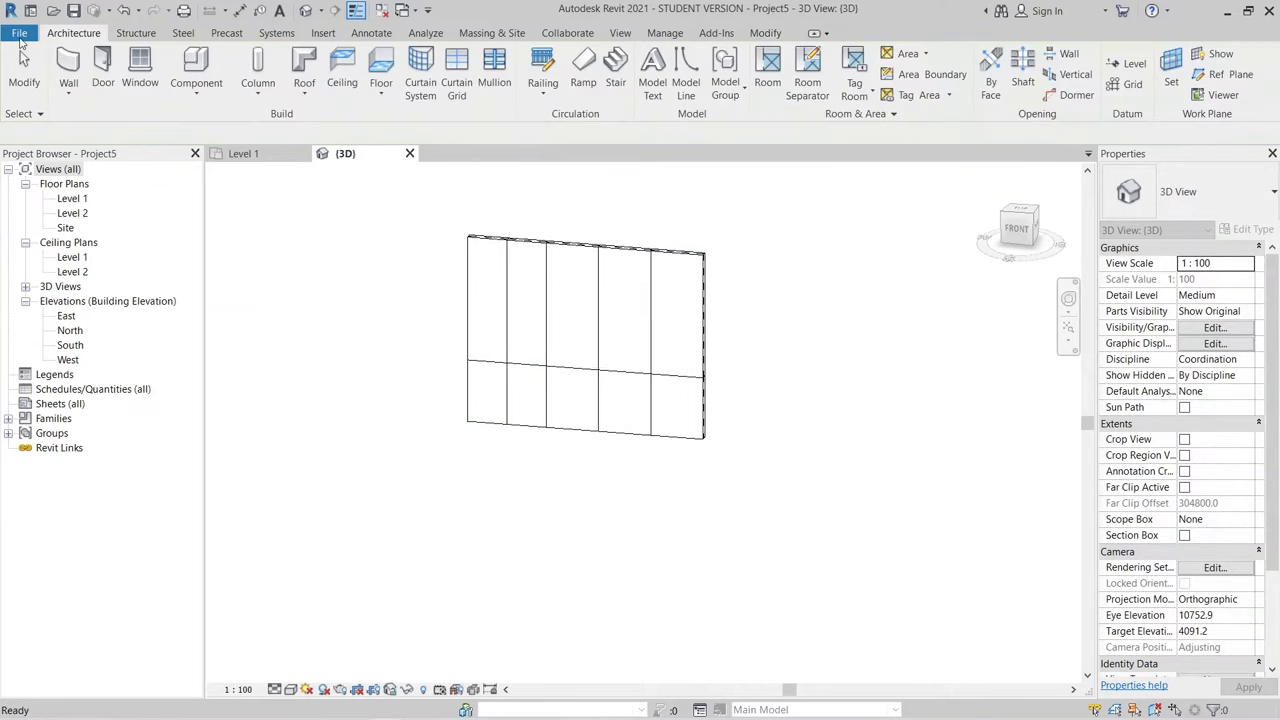
Step: Place Rectangular Mullion 50 x 150mm on all grid lines of the curtain wall
left_click(494, 70)
left_click(750, 82)
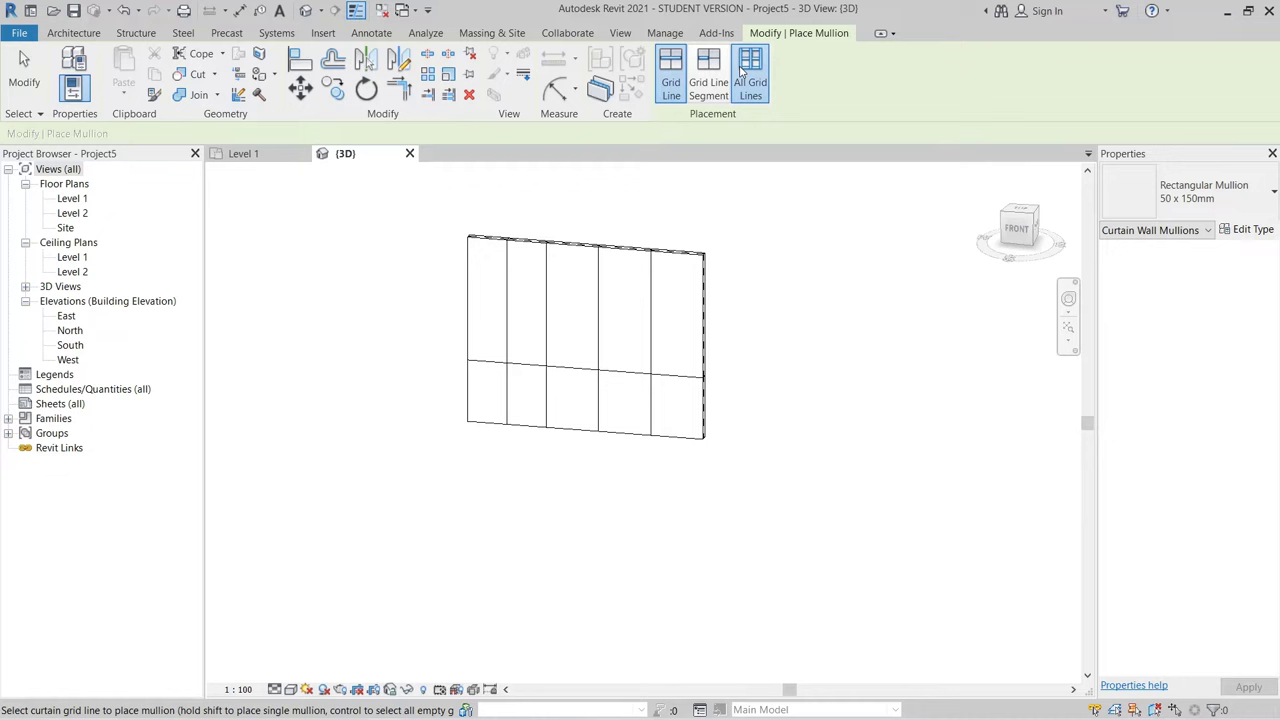
left_click(597, 265)
scroll(515, 275, "up", 4)
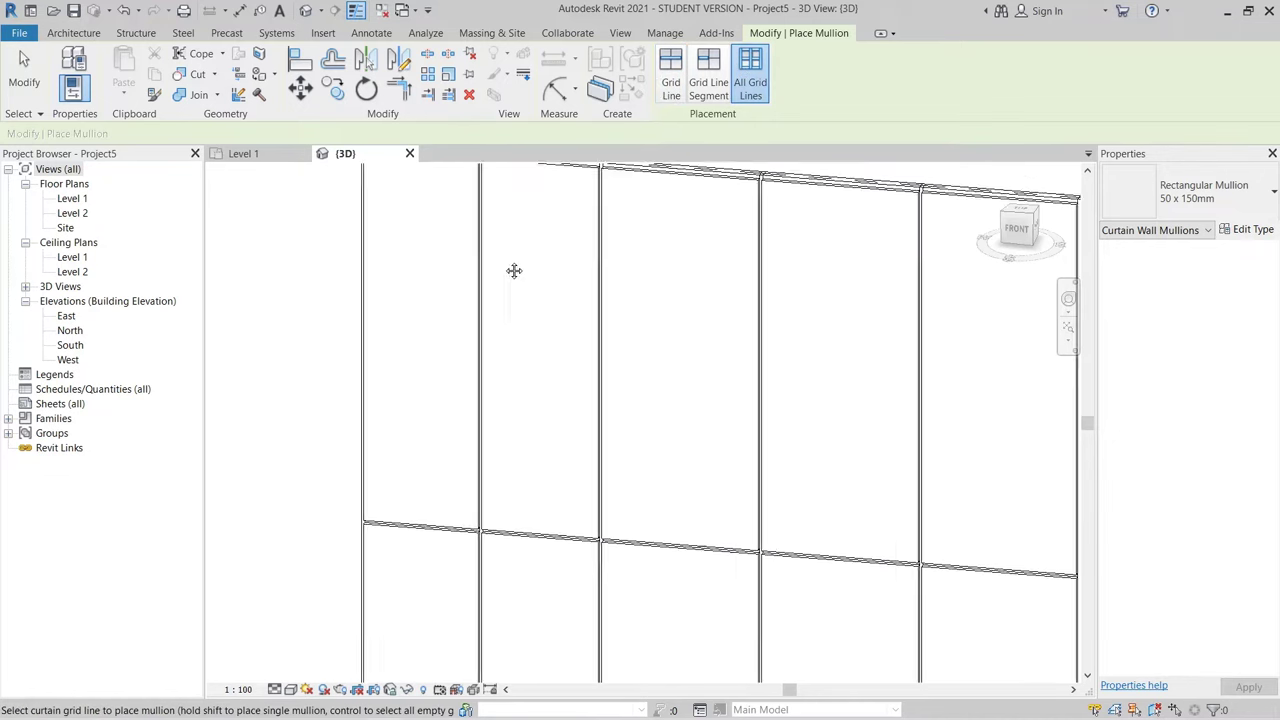
key("Escape")
scroll(634, 349, "down", 3)
middle_click_drag(634, 349, 557, 283, "shift")
scroll(557, 283, "up", 4)
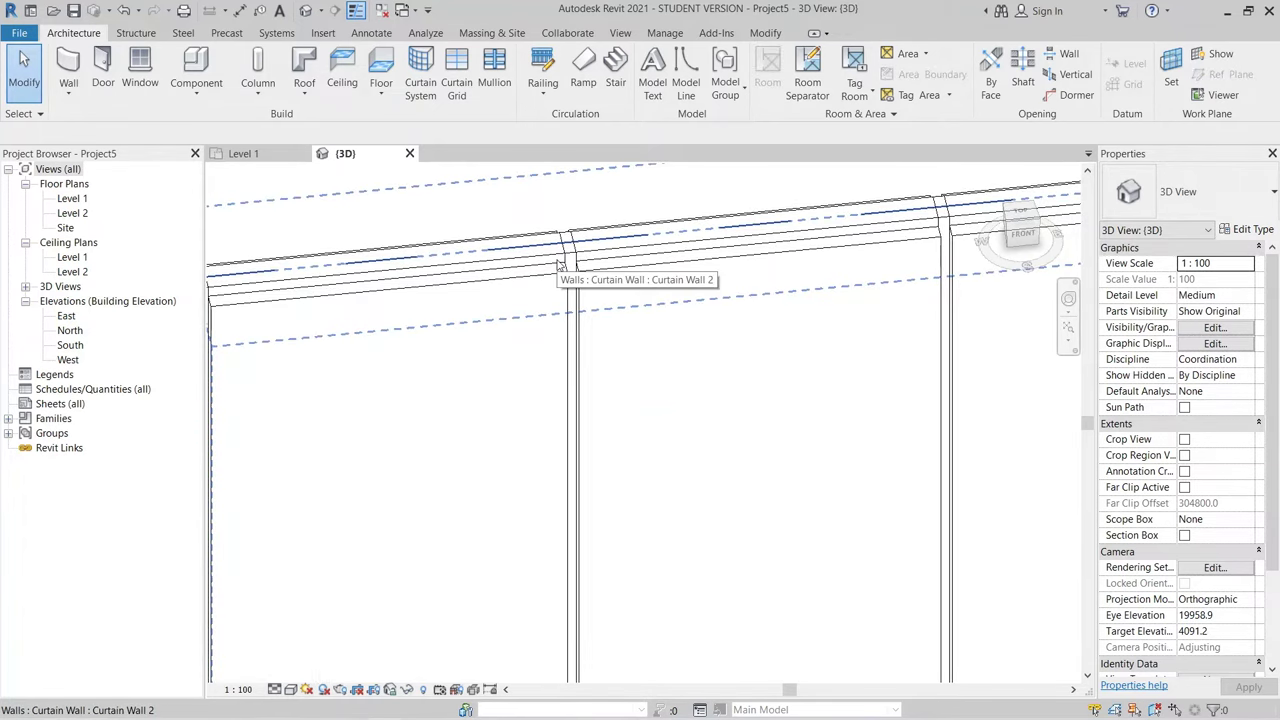
scroll(557, 268, "down", 8)
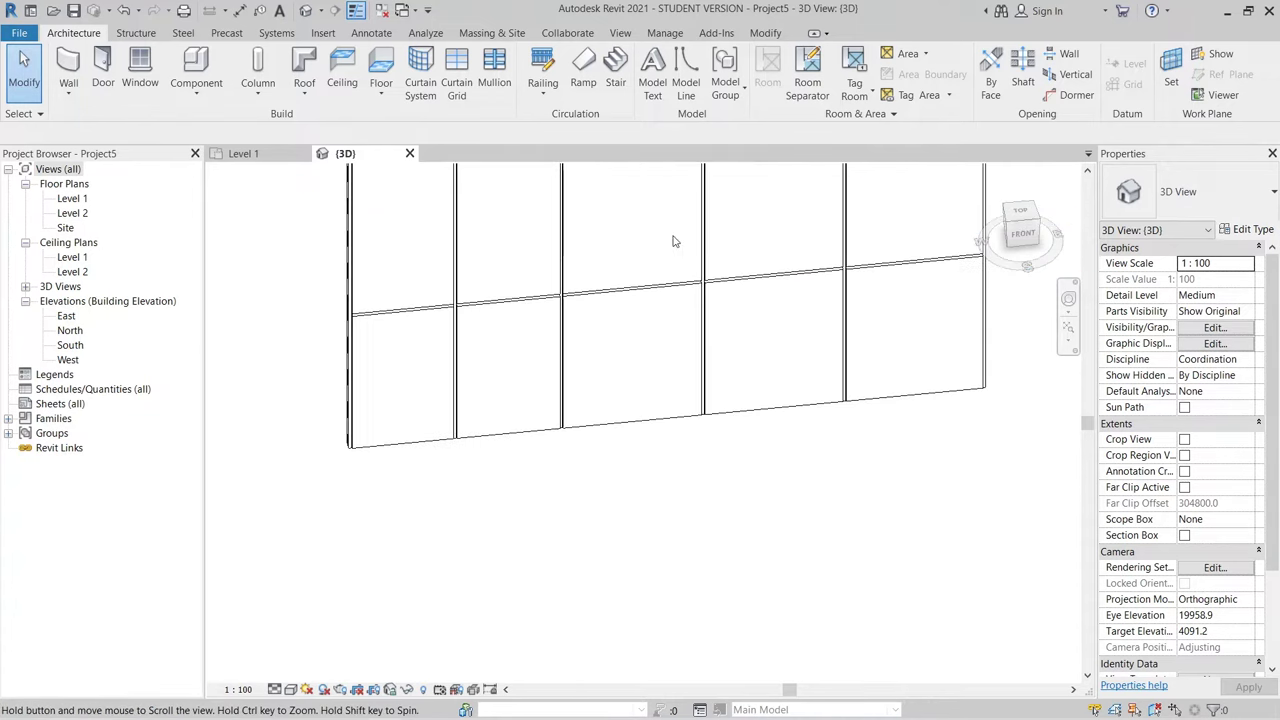
middle_click_drag(689, 429, 651, 484, "shift")
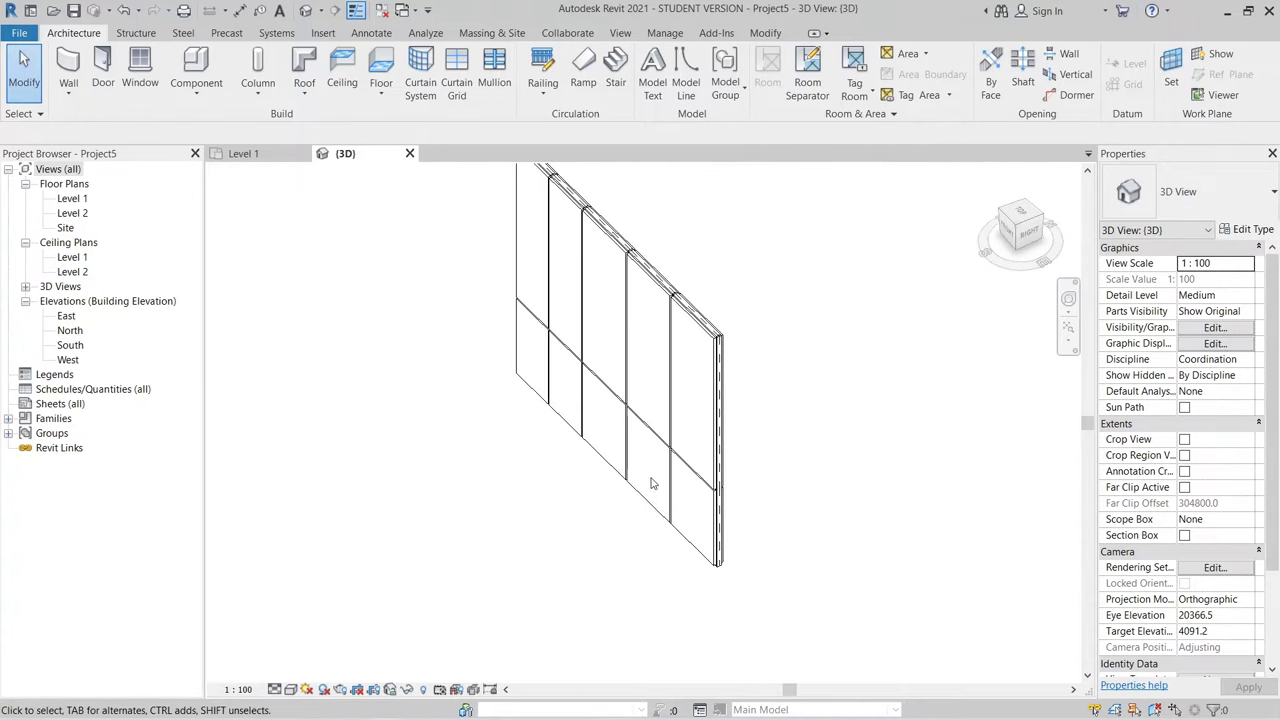
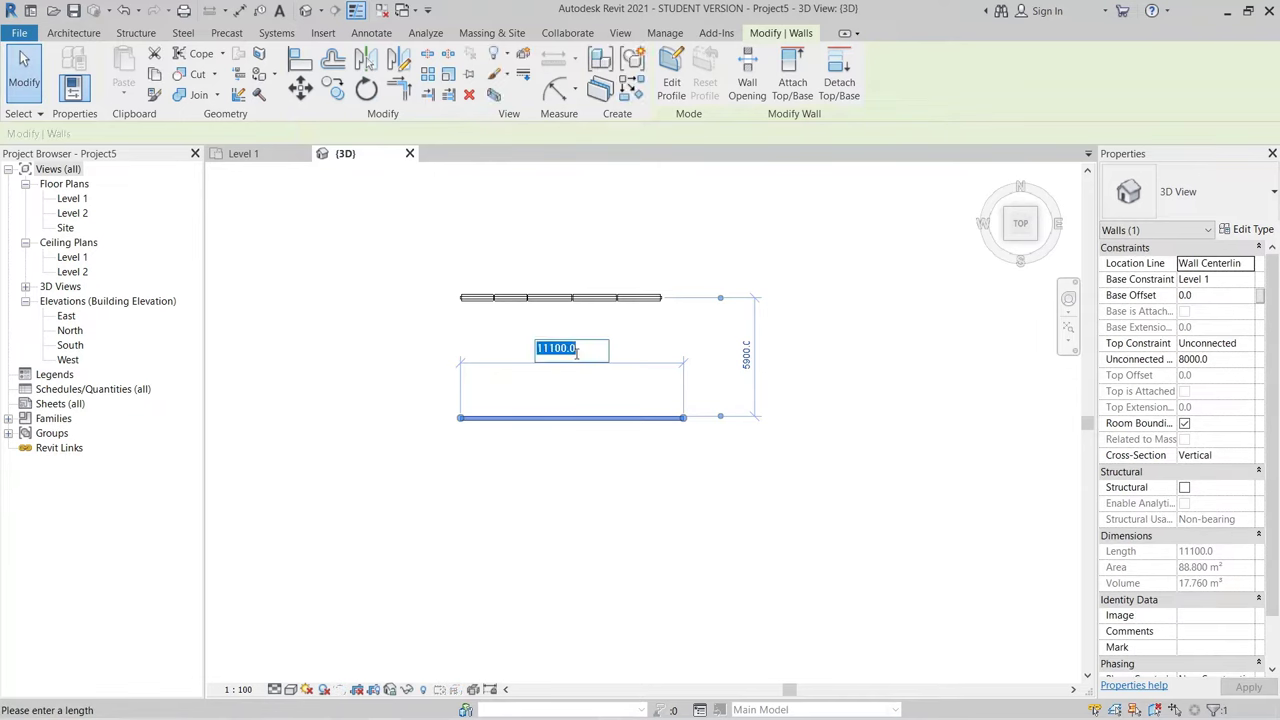
Step: Set the length of the new front wall to 10000 mm
type("10000")
key("Return")
key("Escape")
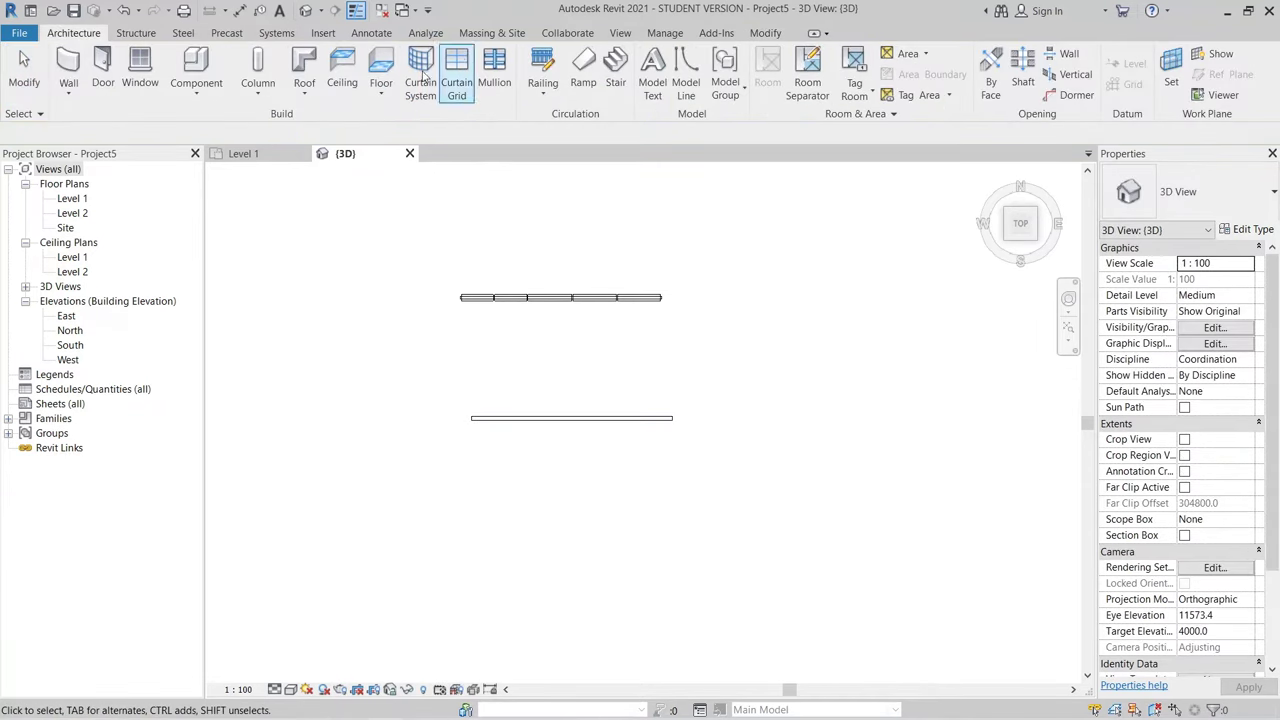
Step: Change the front wall's type from Generic - 200mm to Curtain Wall
middle_click_drag(535, 443, 741, 522, "shift")
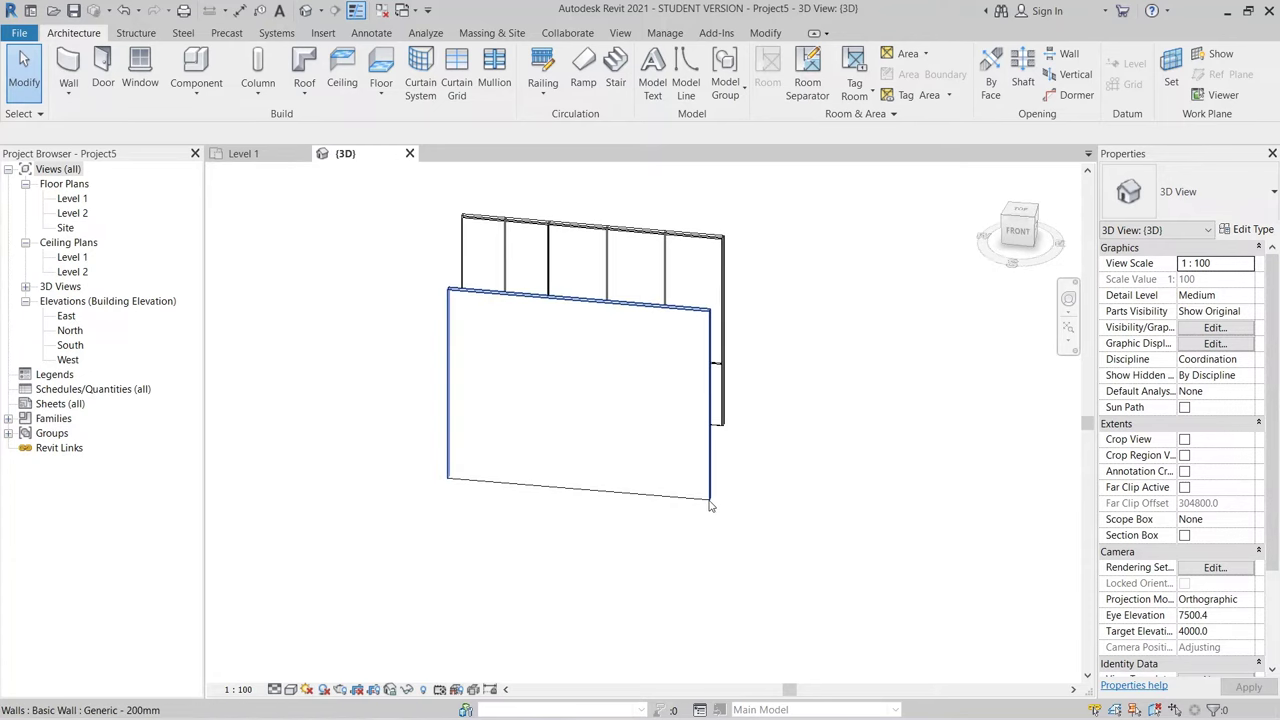
left_click(708, 485)
left_click(1233, 205)
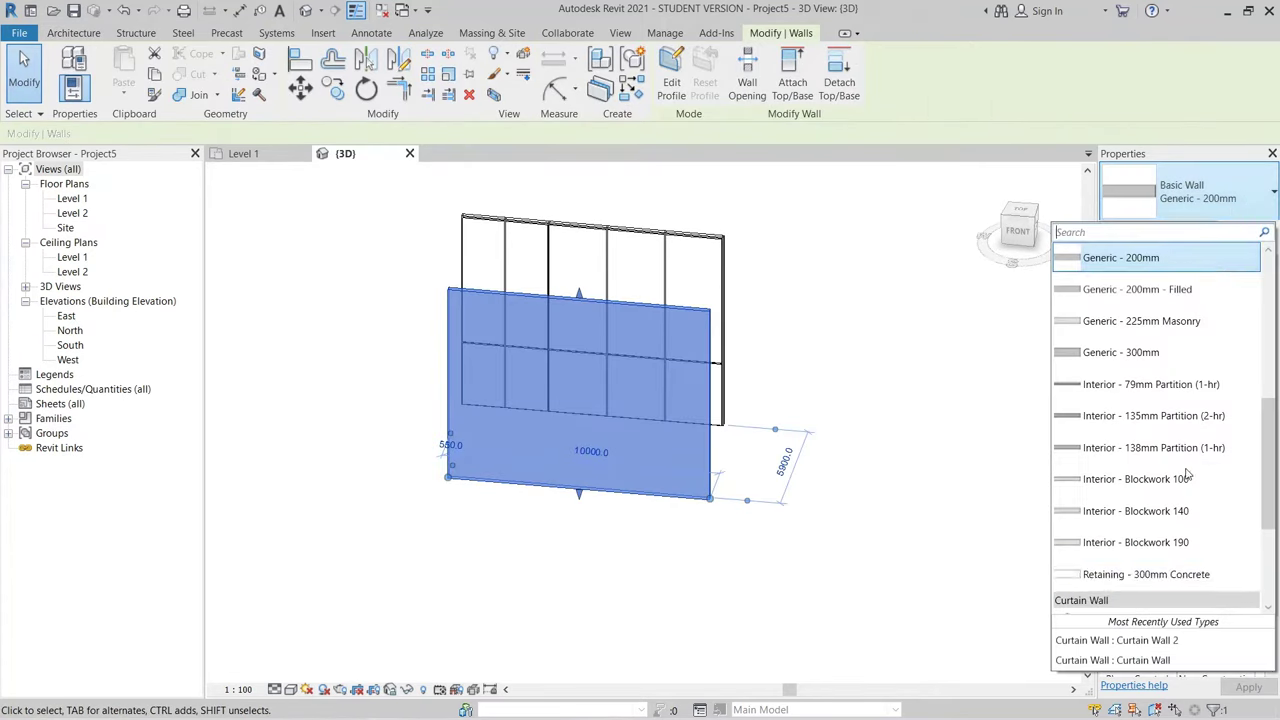
scroll(1182, 477, "down", 3)
left_click(1182, 477)
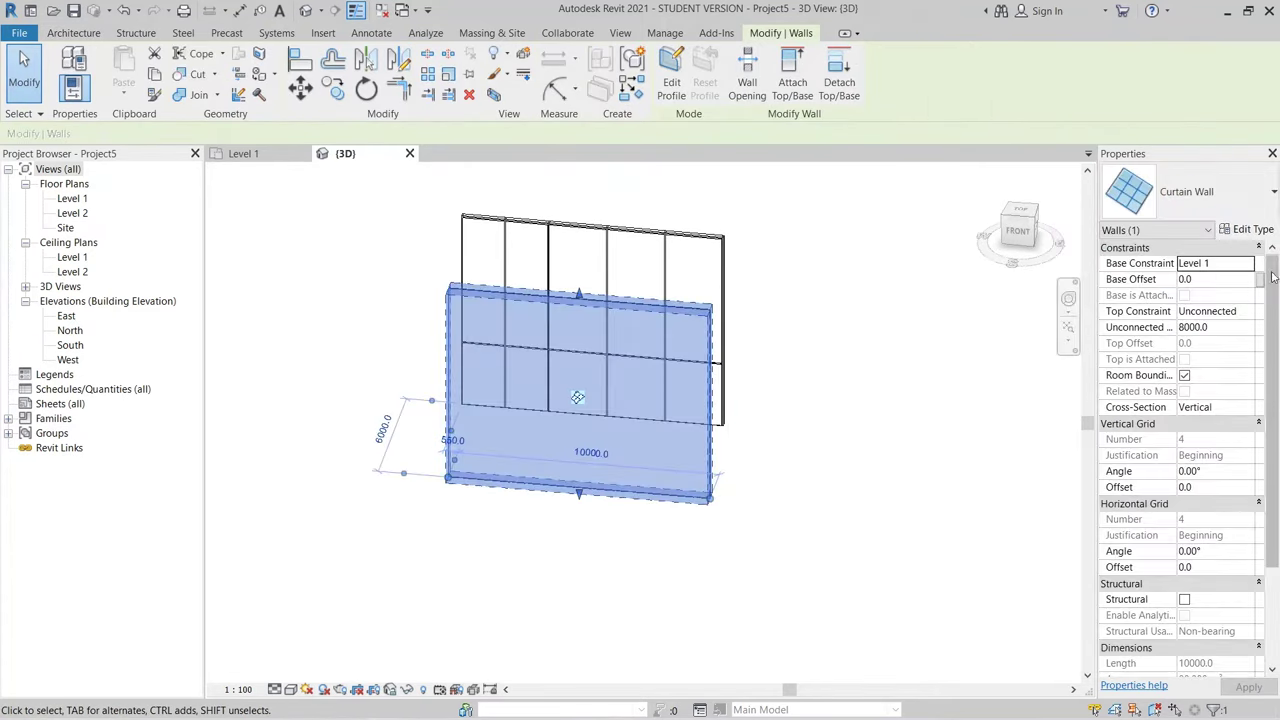
Step: Duplicate the front wall's Curtain Wall type under the name Curtain Wall 3
left_click(1250, 229)
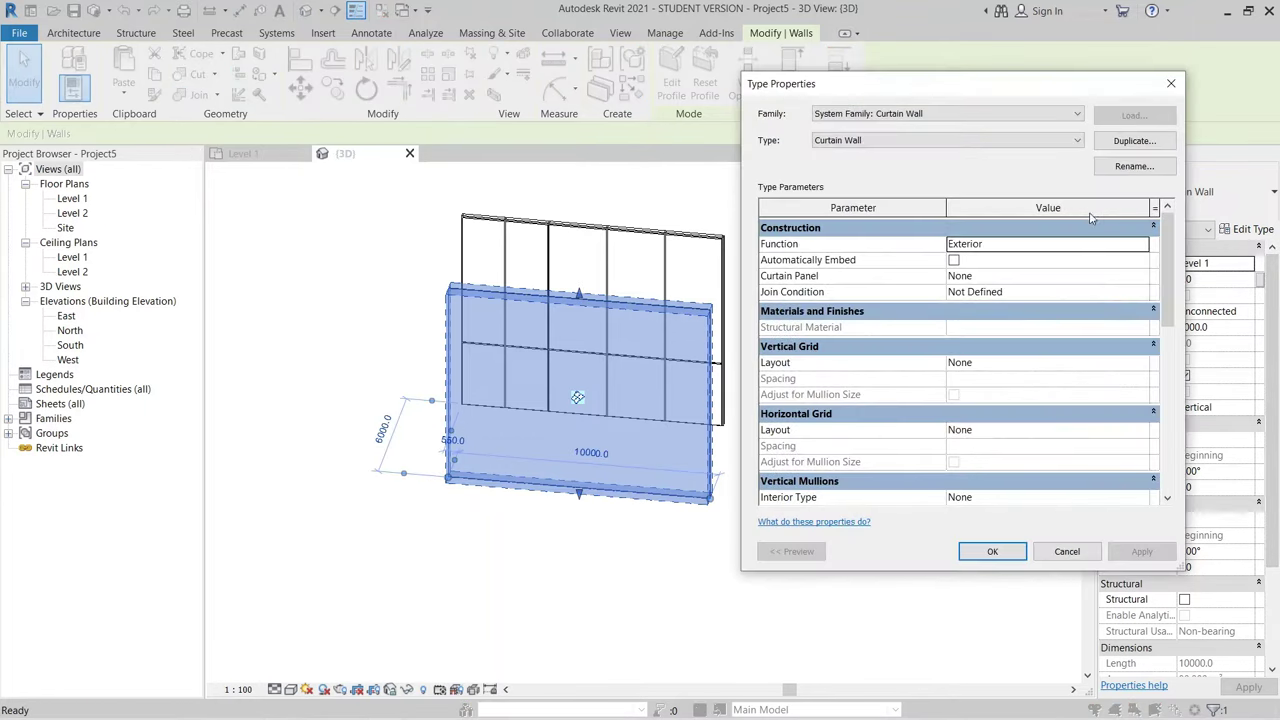
left_click(1137, 143)
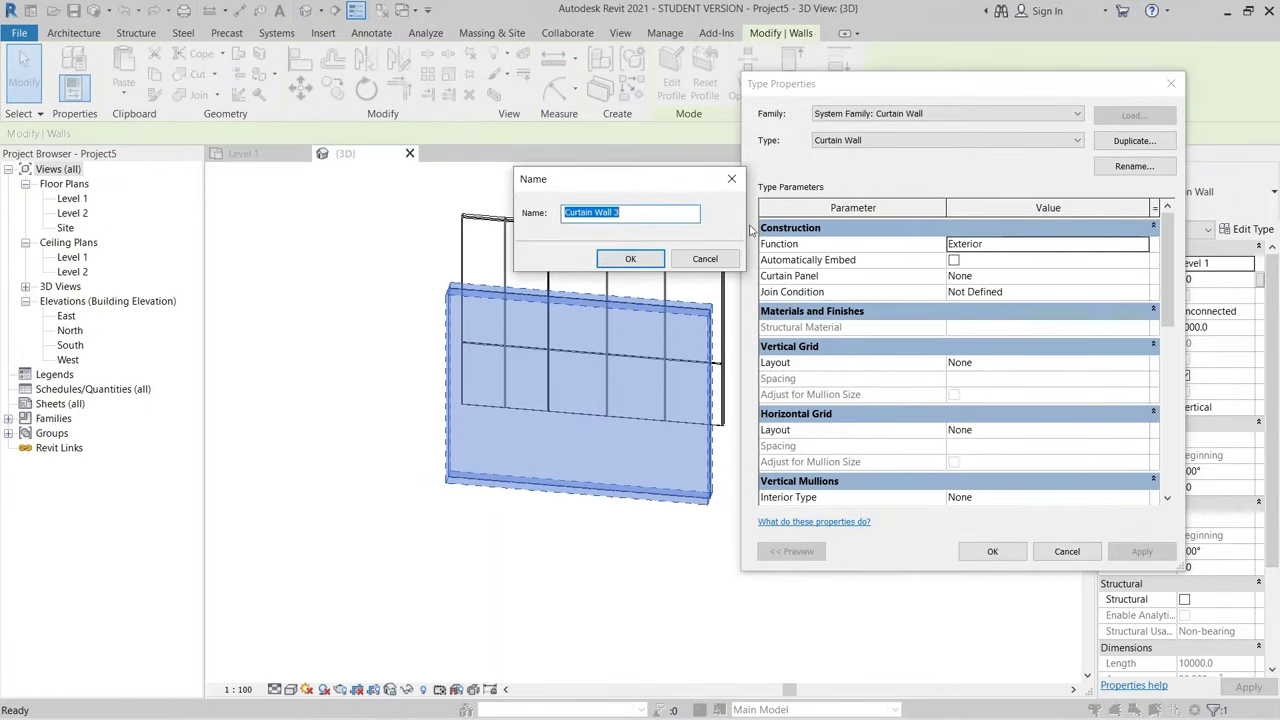
left_click(626, 258)
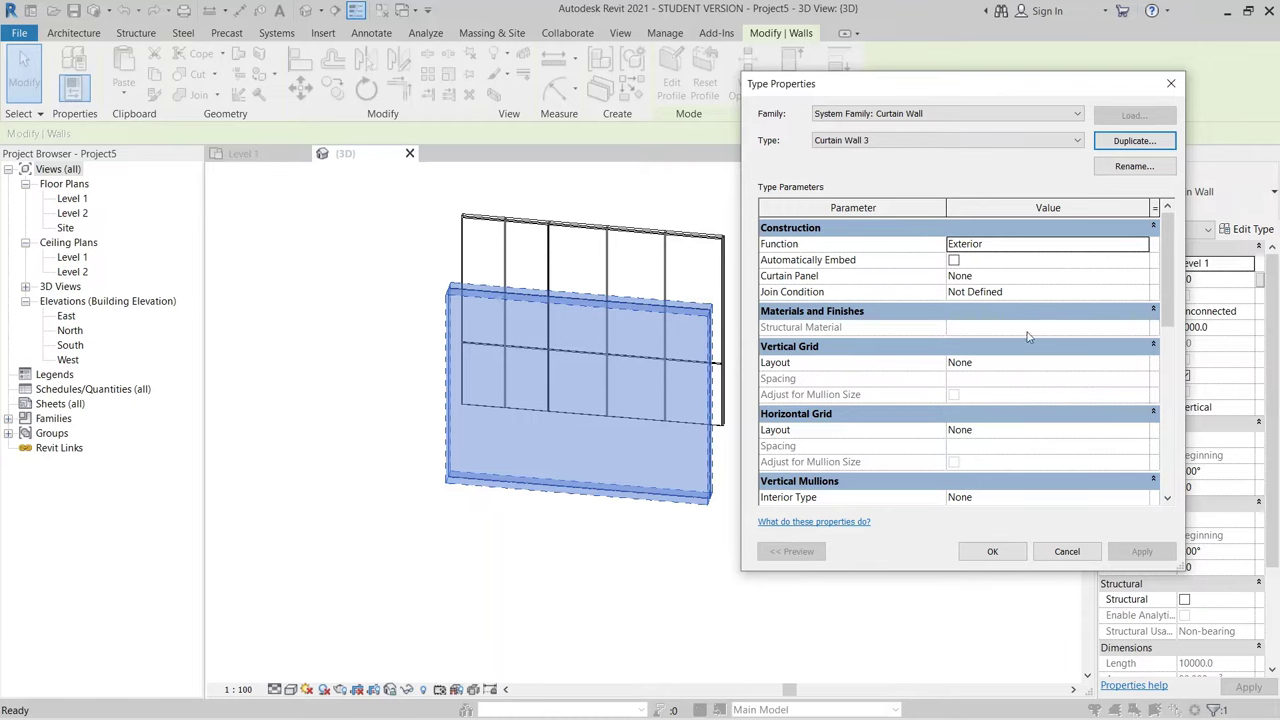
left_click_drag(1026, 110, 1035, 57)
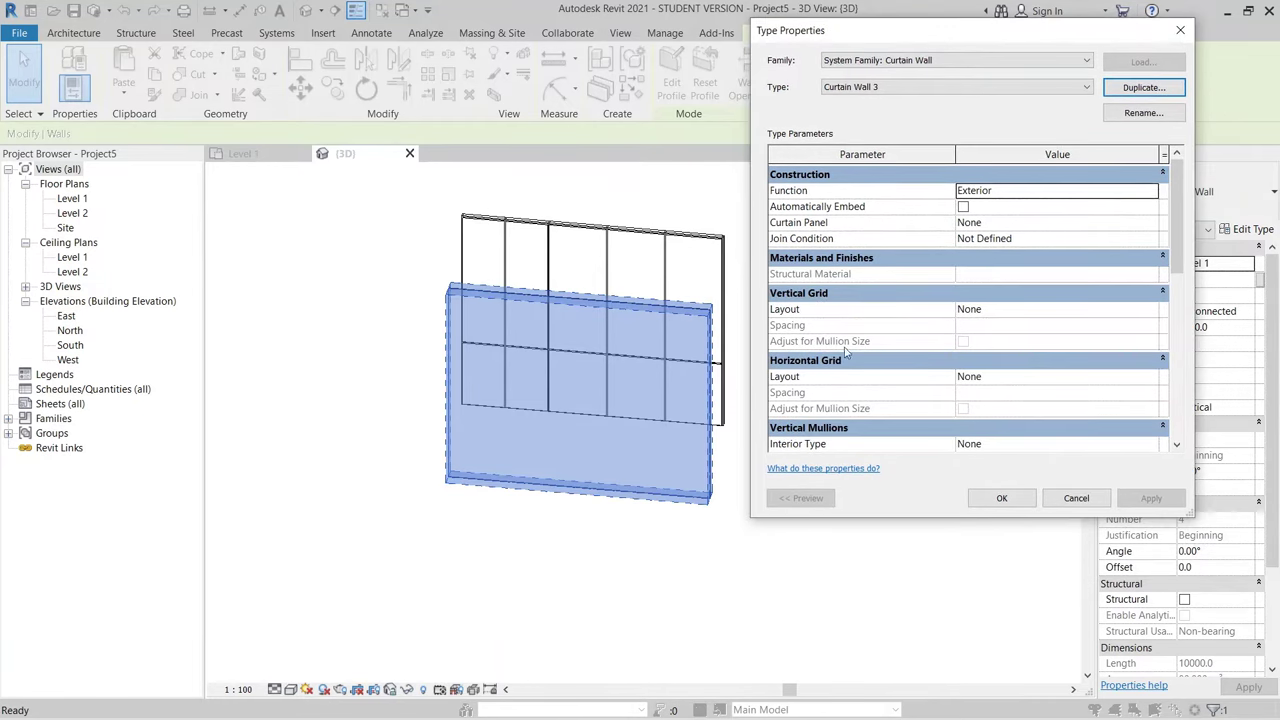
Step: Set the Vertical Grid layout of the Curtain Wall 3 type to Maximum Spacing with a spacing of 200 mm
left_click(1152, 310)
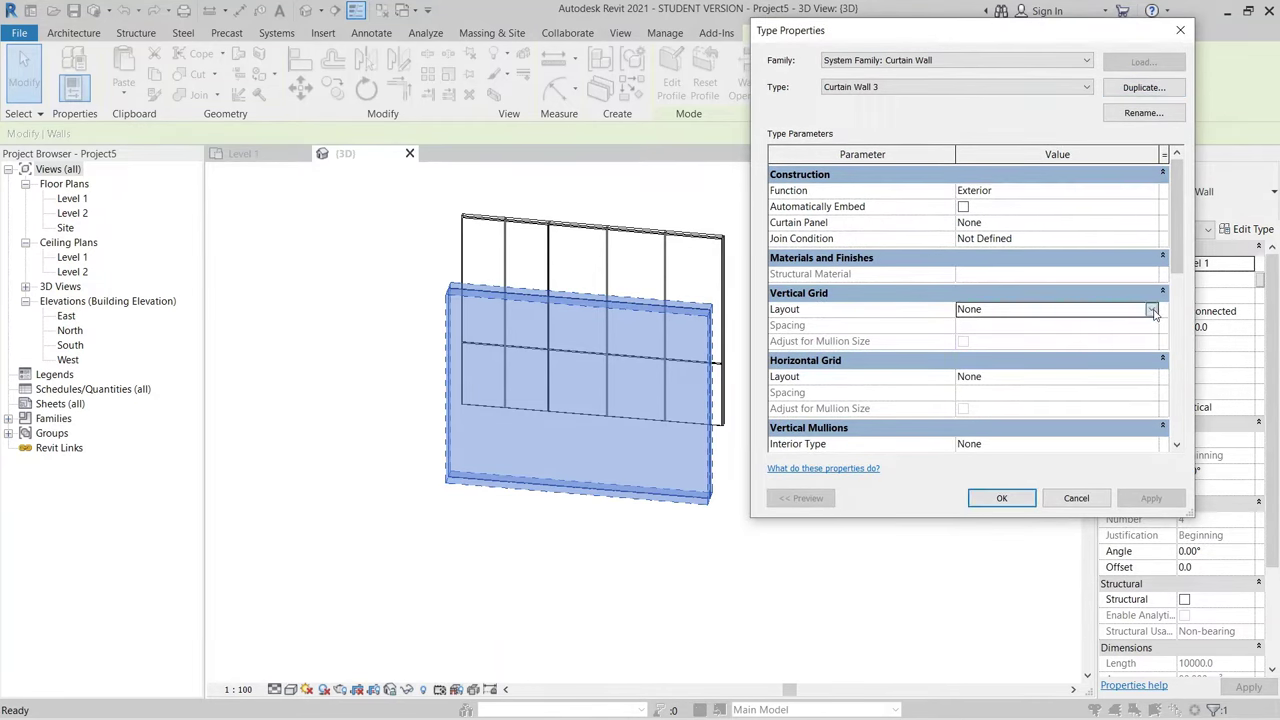
left_click(1154, 313)
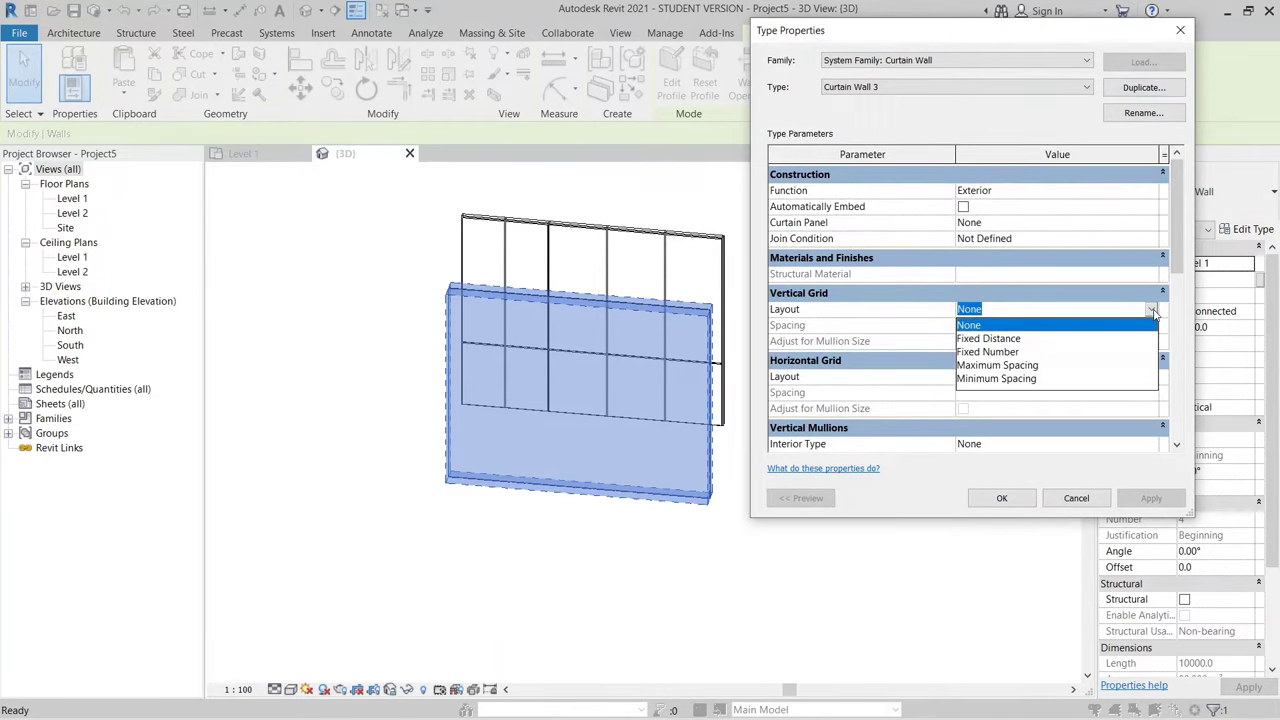
left_click(1043, 366)
left_click(1043, 326)
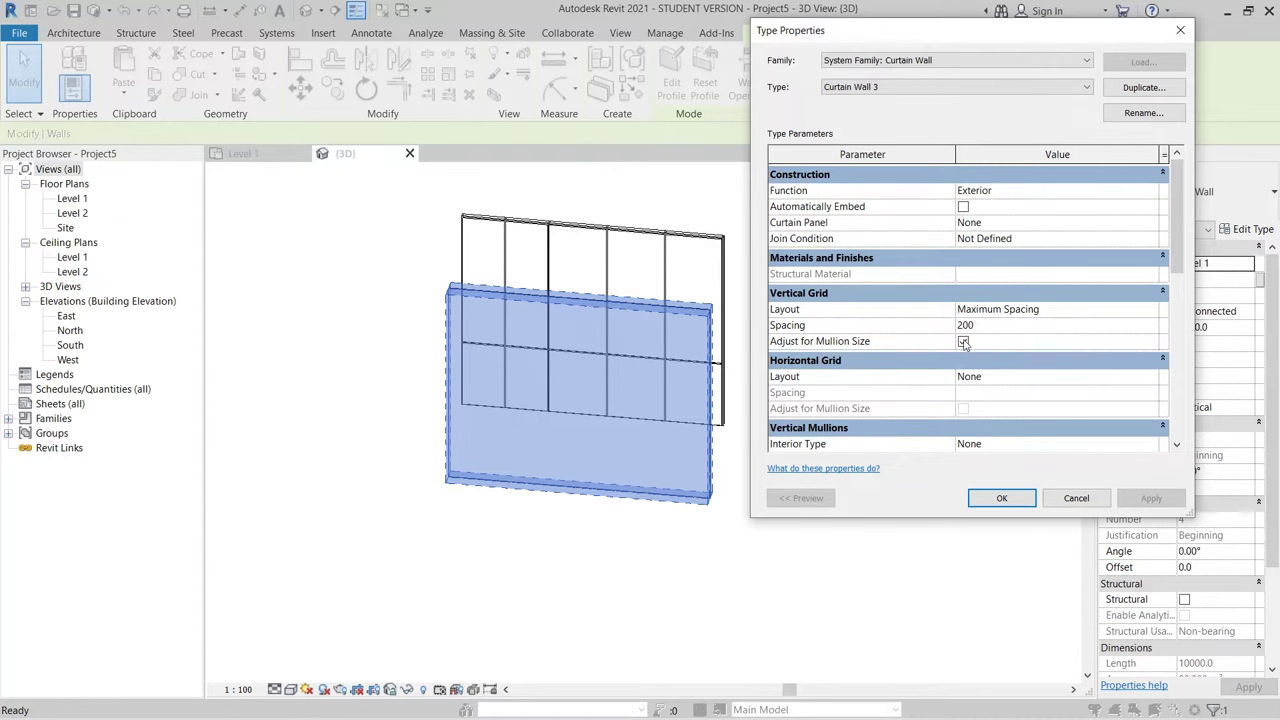
left_click(997, 499)
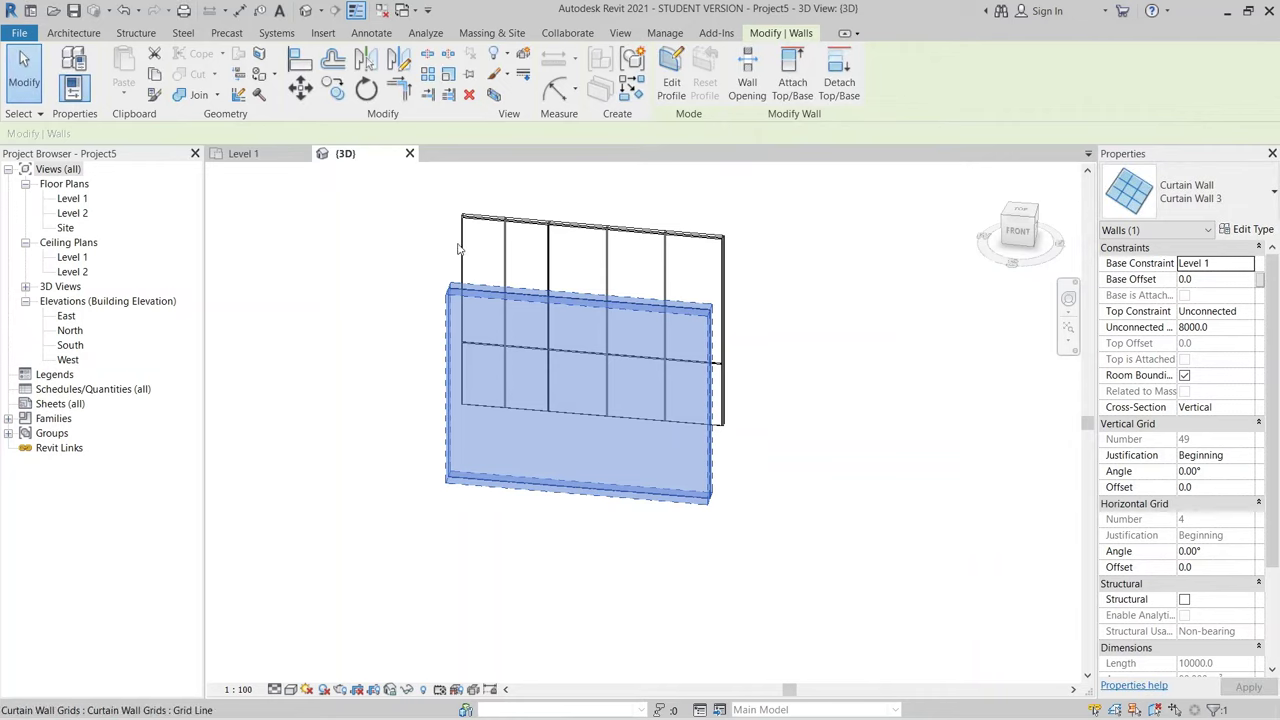
left_click(560, 536)
Step: Place Rectangular Mullion 50 x 150mm on all grid lines of the front curtain wall
middle_click_drag(820, 569, 794, 576, "shift")
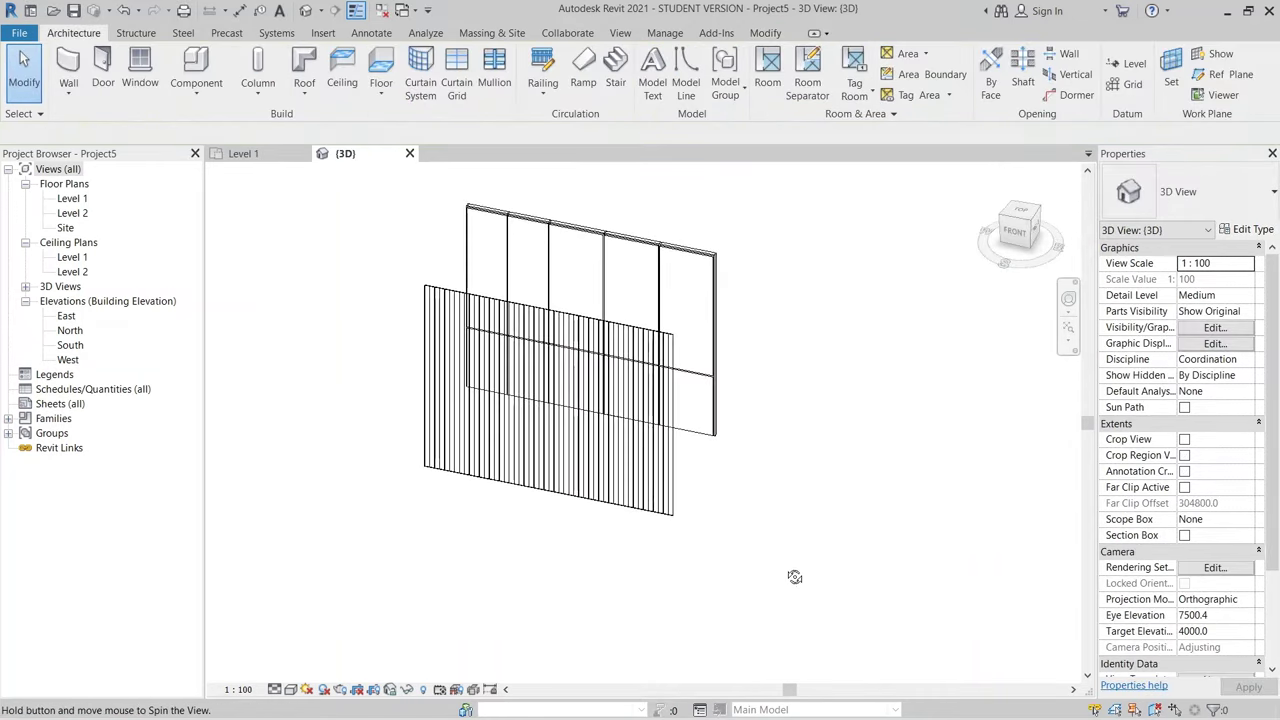
scroll(278, 274, "up", 3)
middle_click_drag(477, 325, 953, 516, "shift")
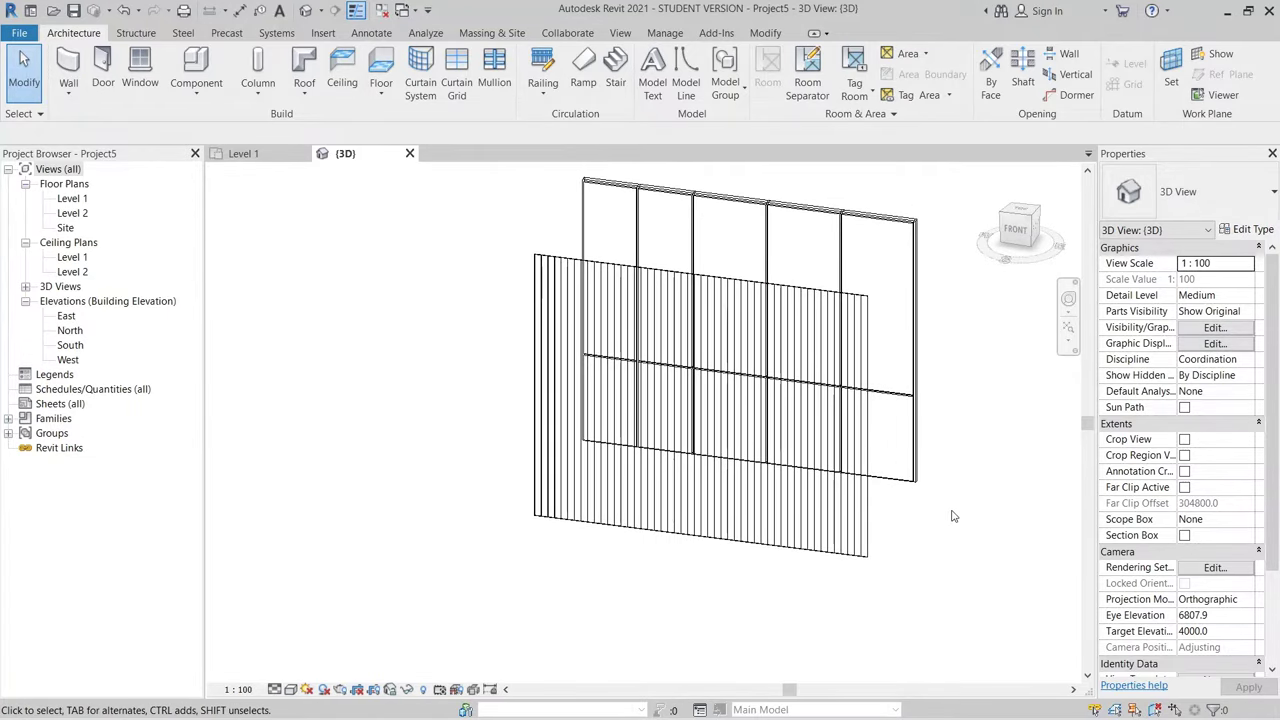
left_click(494, 75)
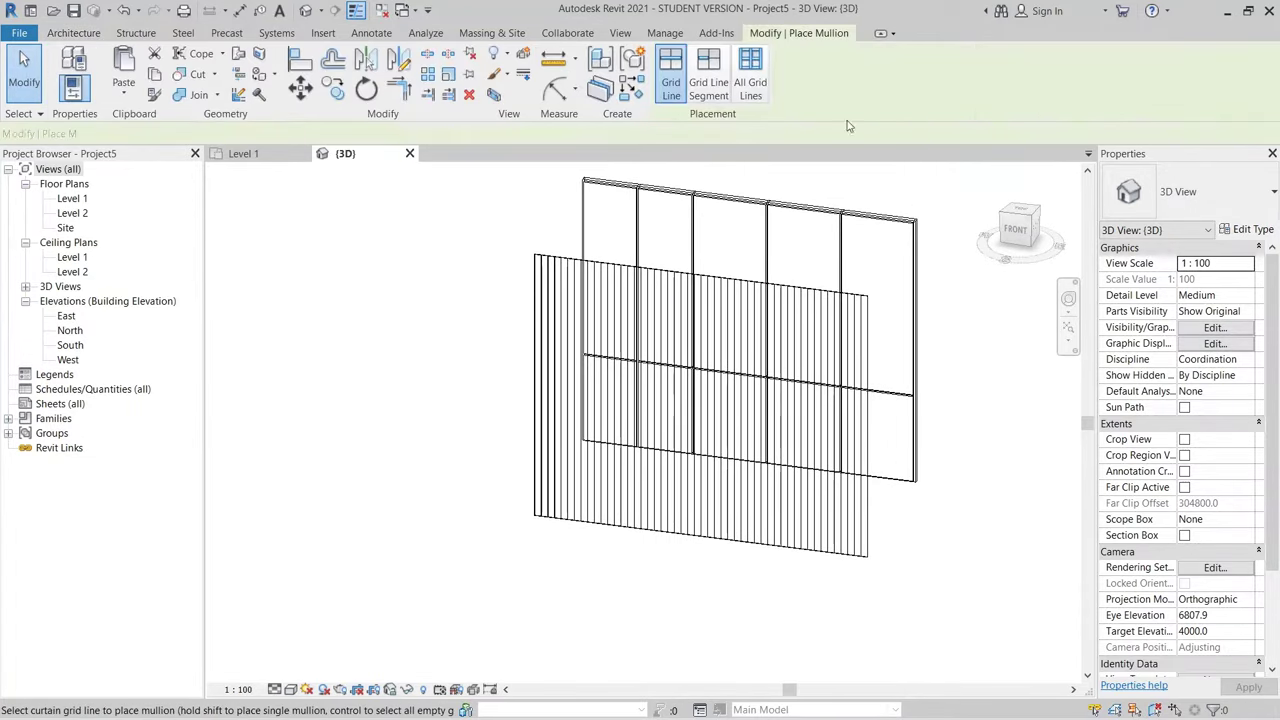
left_click(750, 82)
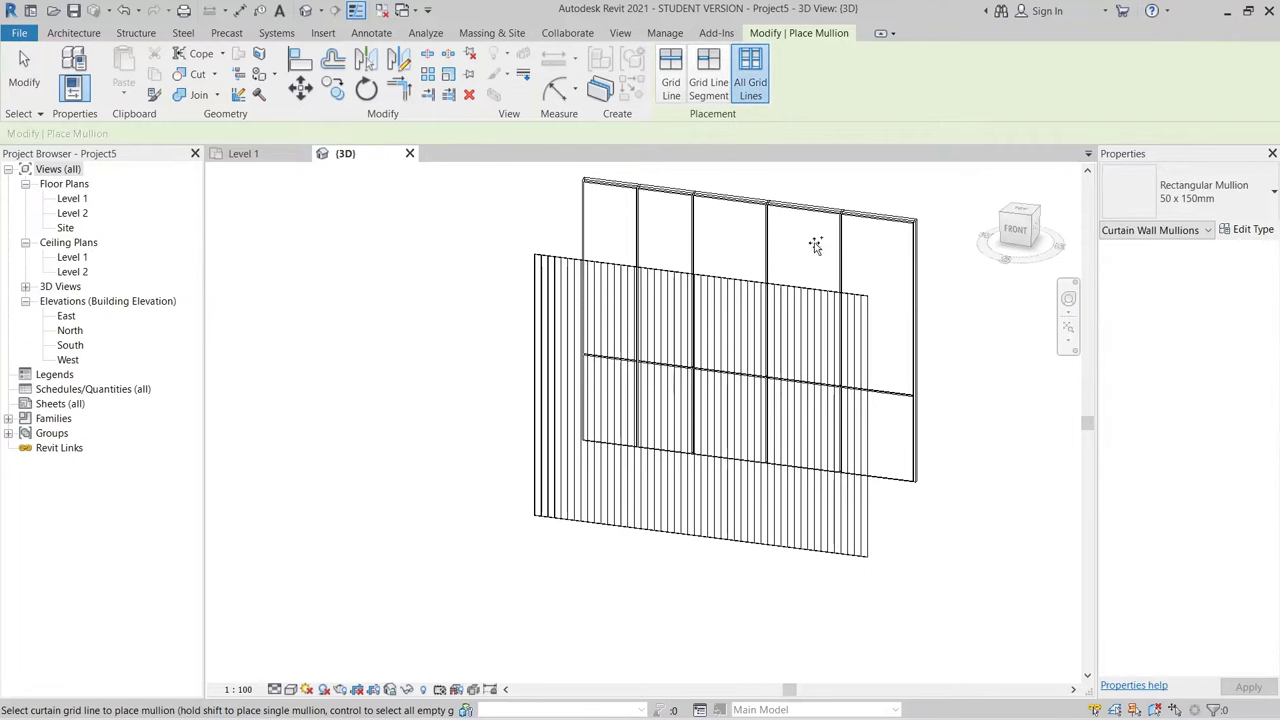
left_click(766, 340)
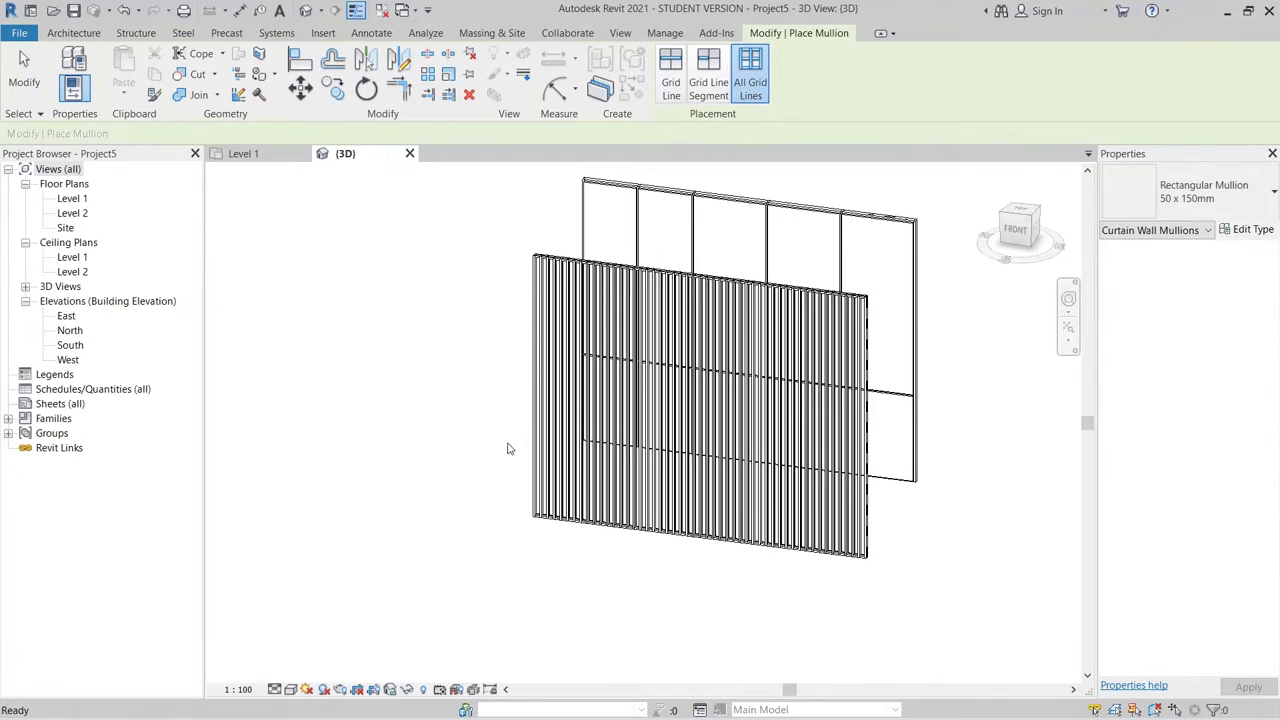
key("Escape")
Step: Examine the front curtain wall's closely spaced vertical mullions up close and from several angles
scroll(641, 338, "up", 5)
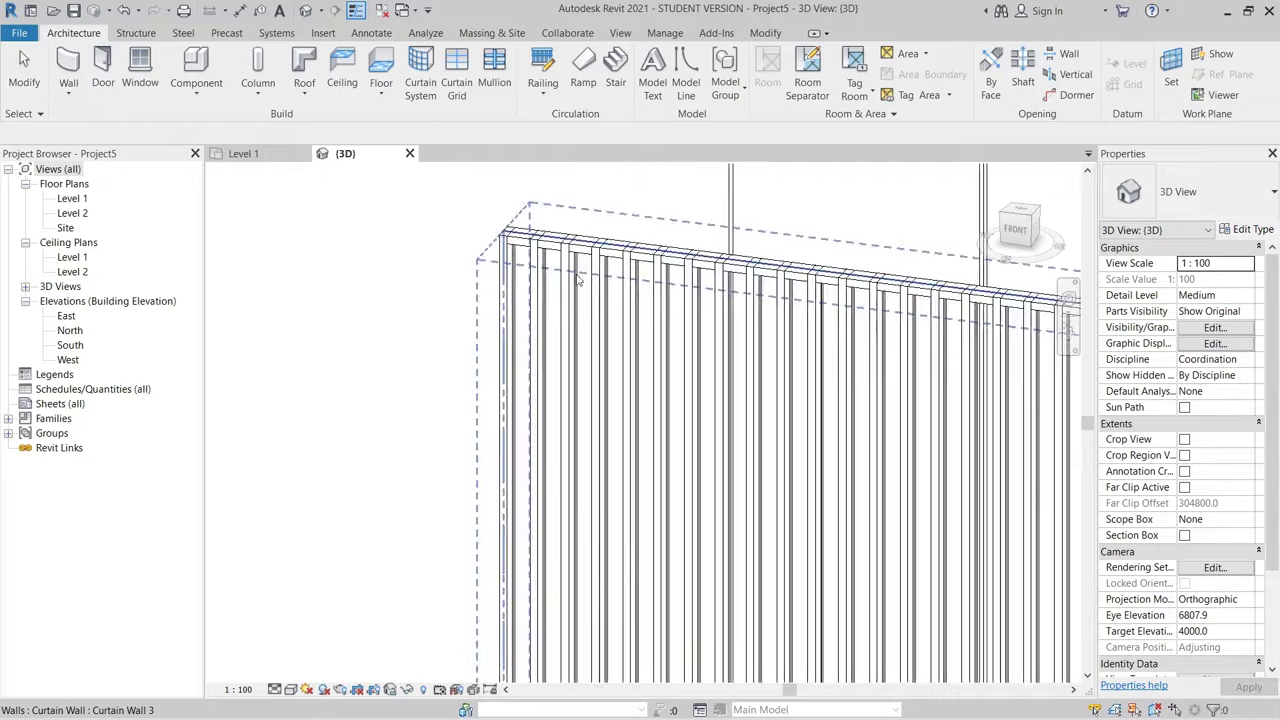
left_click(706, 437)
scroll(706, 437, "down", 3)
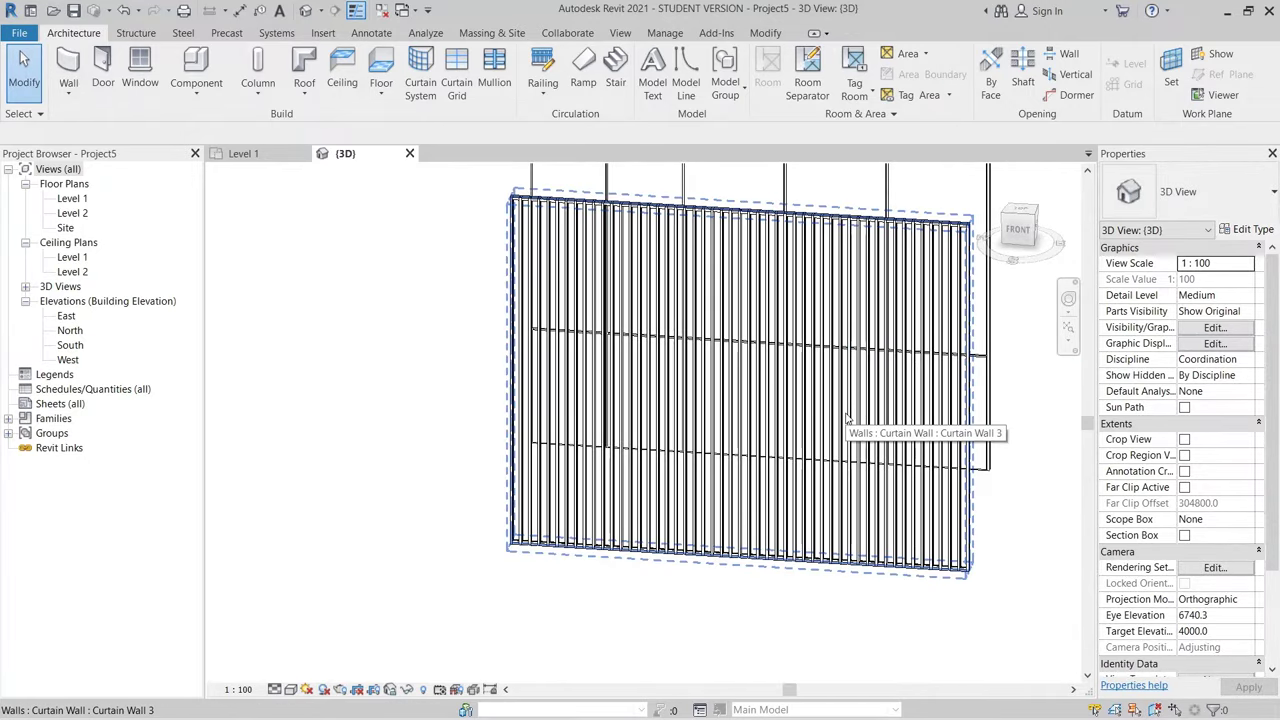
key("alt+Tab")
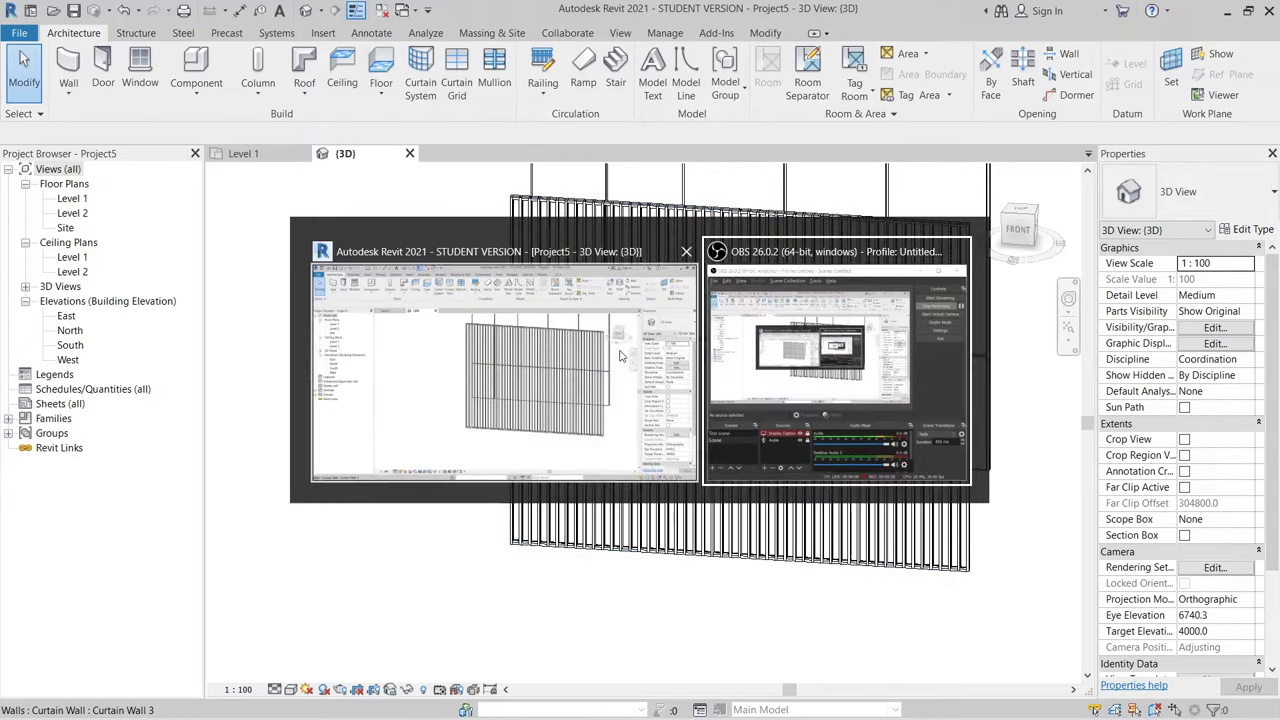
middle_click_drag(479, 537, 886, 597, "shift")
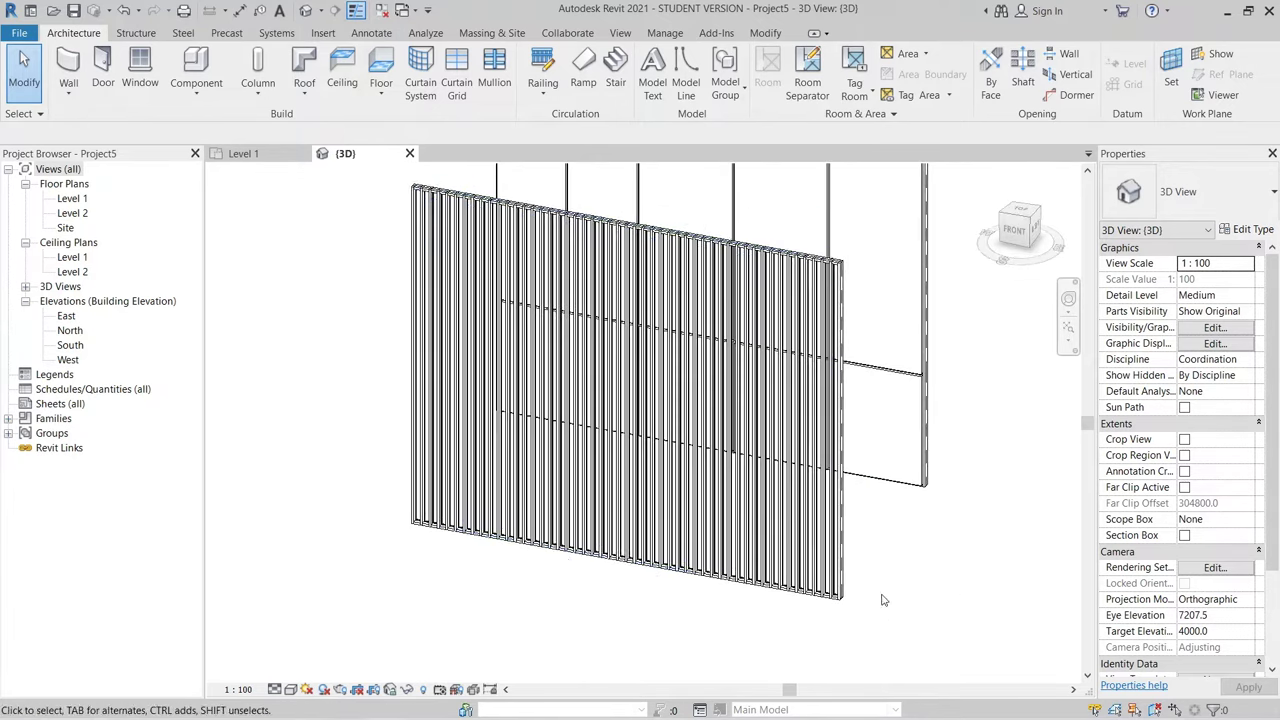
middle_click_drag(691, 448, 651, 392)
scroll(757, 437, "up", 1)
middle_click_drag(558, 510, 672, 603, "shift")
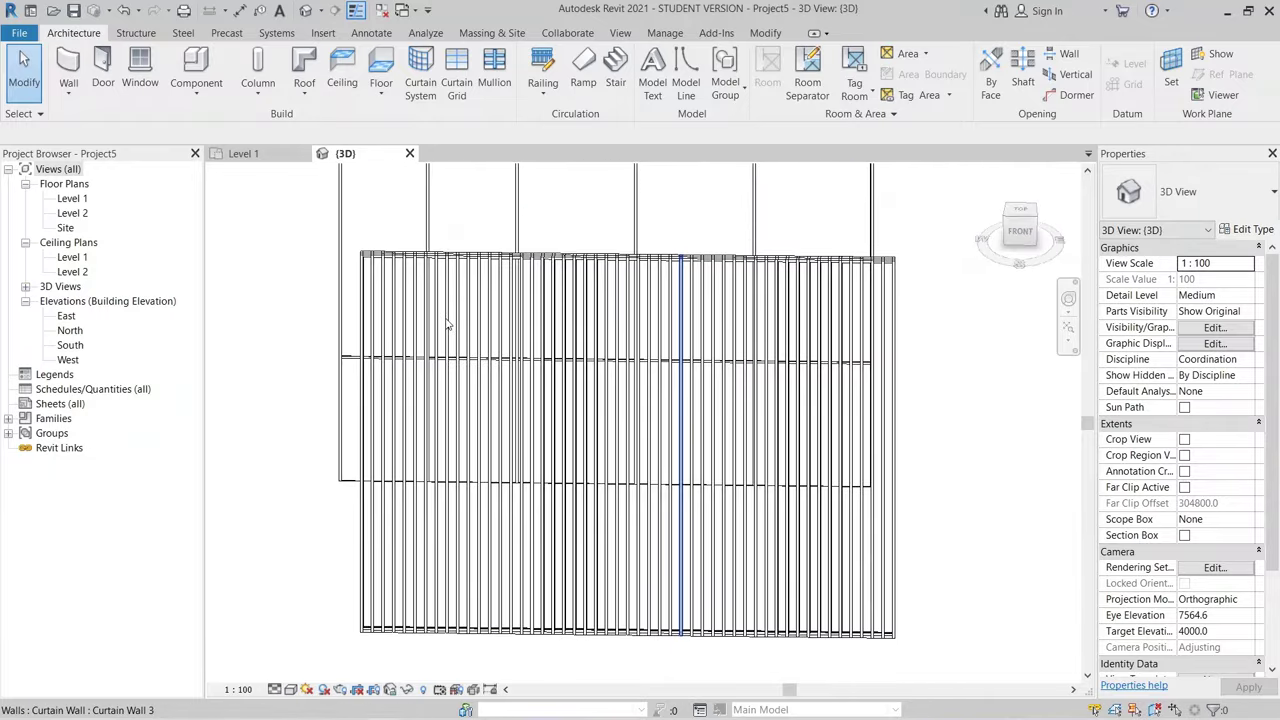
scroll(482, 365, "up", 2)
middle_click_drag(484, 369, 562, 365)
middle_click_drag(745, 448, 705, 422, "shift")
scroll(694, 466, "down", 1)
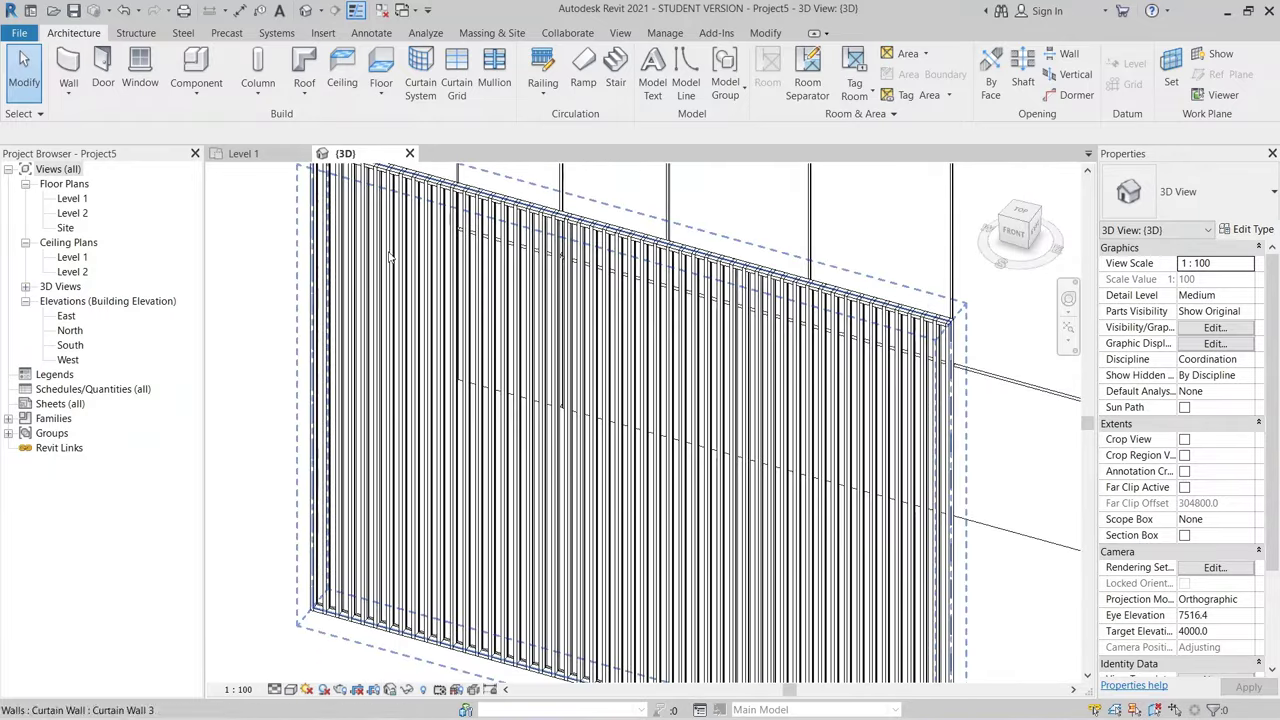
middle_click_drag(423, 367, 534, 435)
scroll(534, 436, "down", 5)
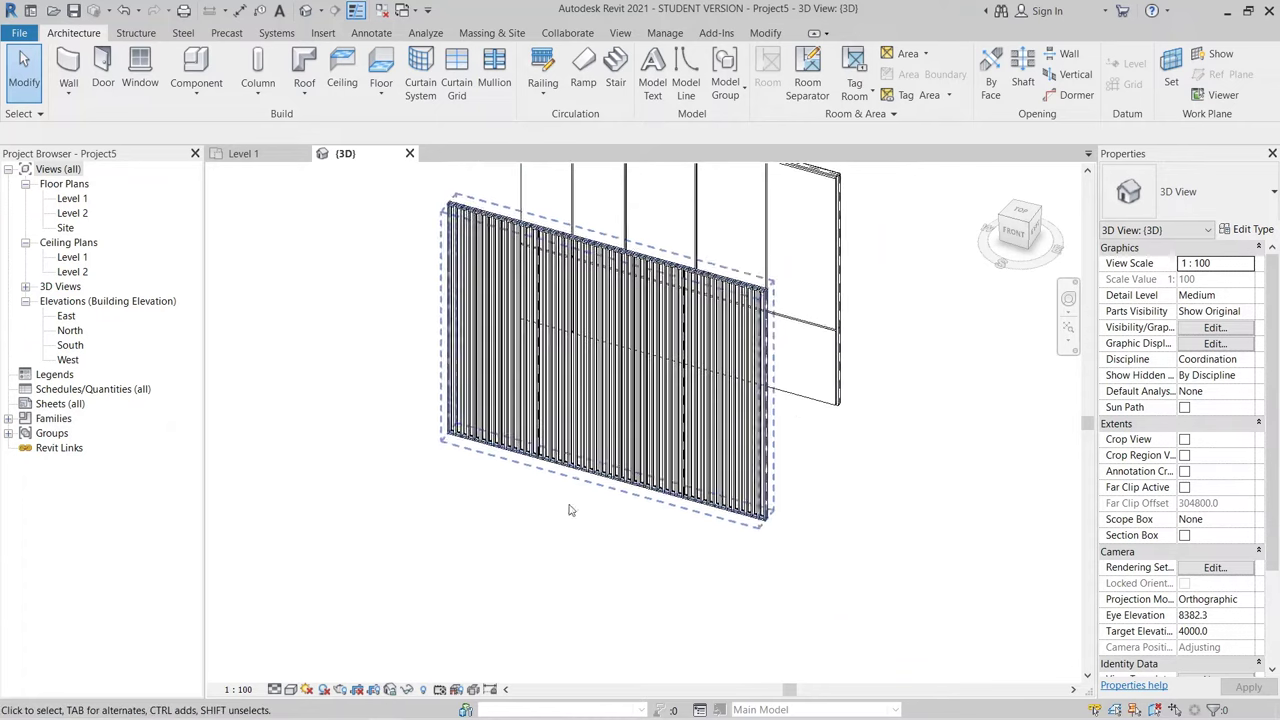
middle_click_drag(566, 509, 585, 508, "shift")
scroll(492, 259, "up", 5)
middle_click_drag(590, 318, 510, 264)
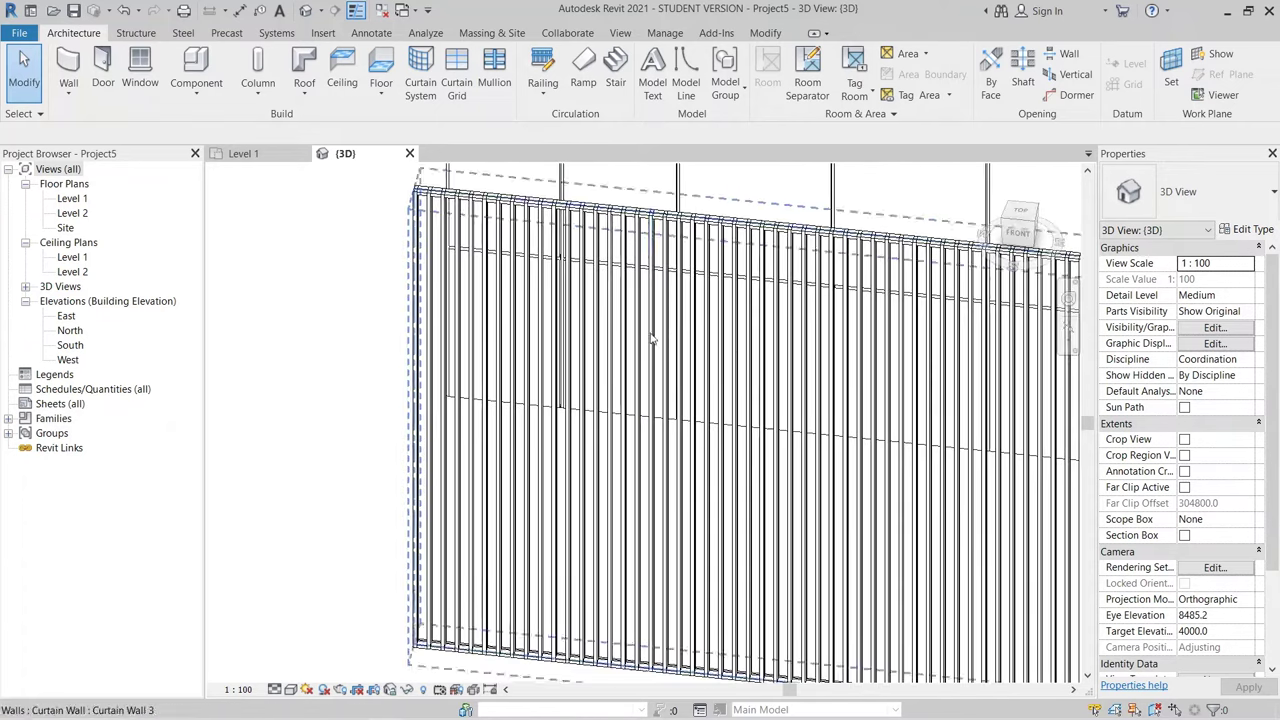
scroll(648, 335, "down", 2)
middle_click_drag(649, 335, 504, 295)
middle_click_drag(733, 279, 717, 281)
middle_click_drag(919, 499, 893, 508, "shift")
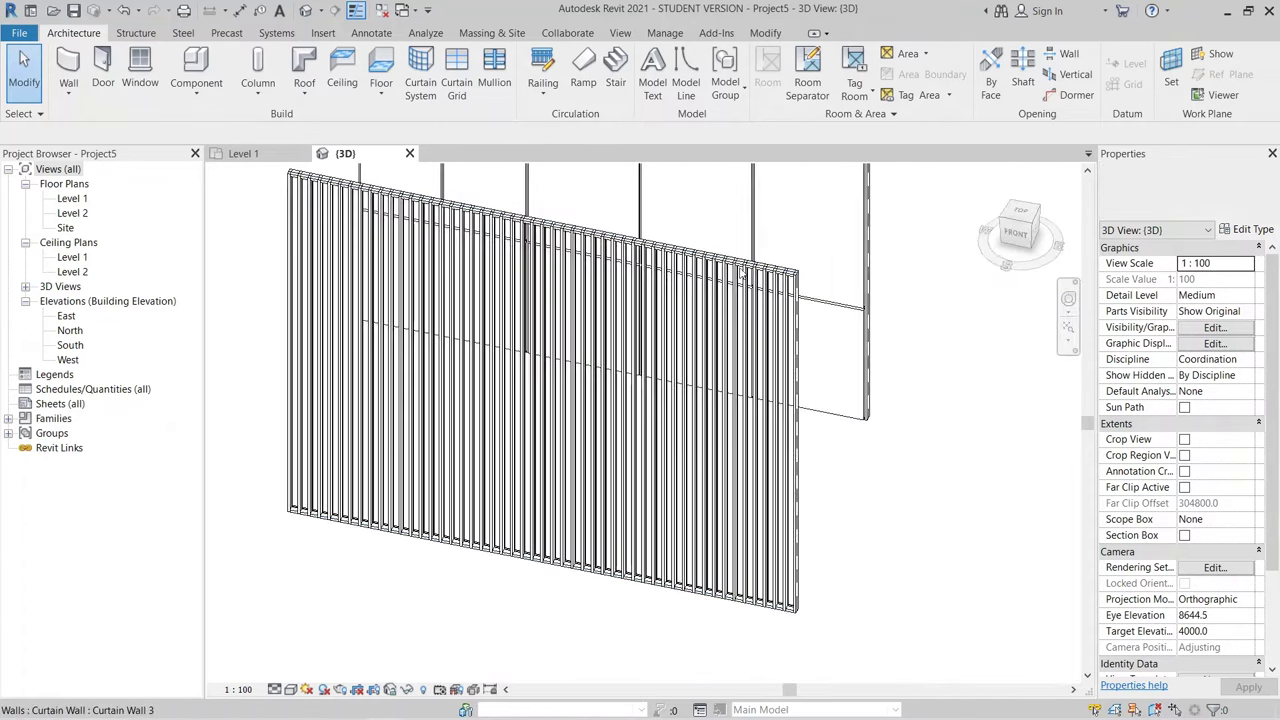
middle_click_drag(600, 325, 565, 327, "shift")
scroll(561, 327, "up", 2)
scroll(585, 367, "down", 2)
middle_click_drag(596, 384, 838, 317)
mouse_move(704, 468)
middle_mouse_down()
mouse_move(727, 394)
mouse_move(689, 466)
middle_mouse_up()
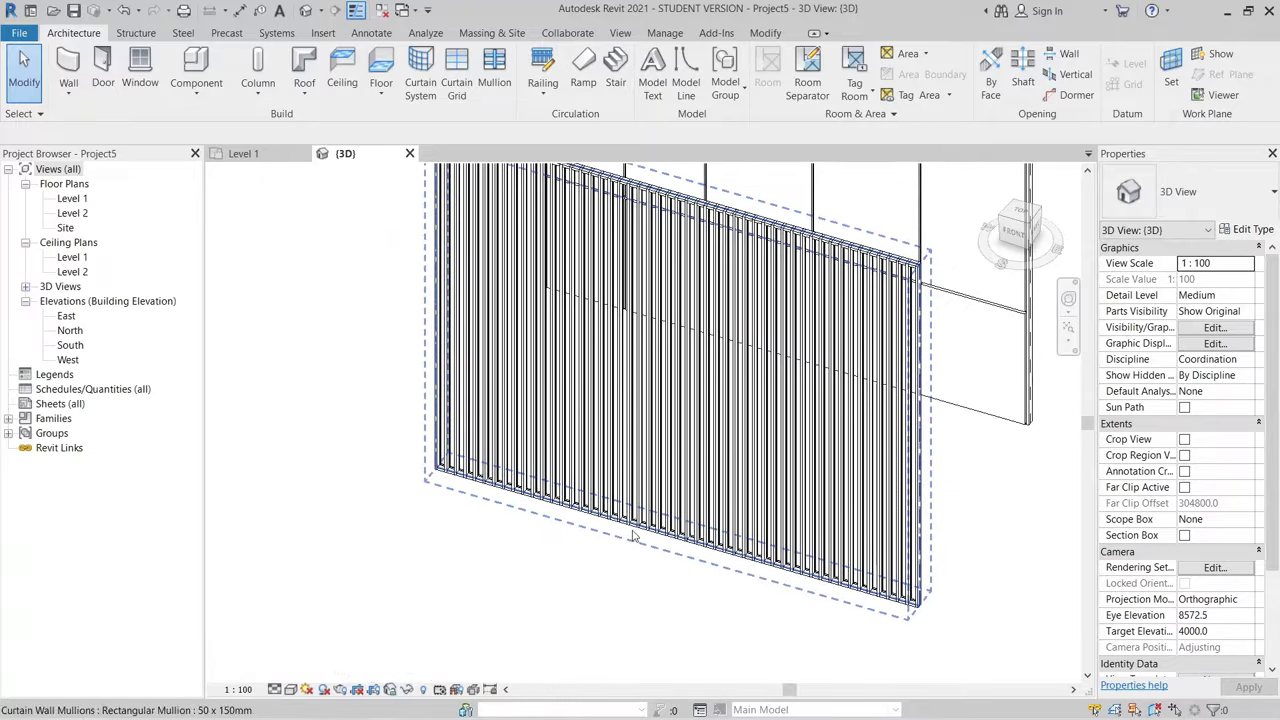
Step: Duplicate the Rectangular Mullion 50 x 150mm type from the project's curtain wall mullion families as 50 x 150mm 2
left_click(10, 419)
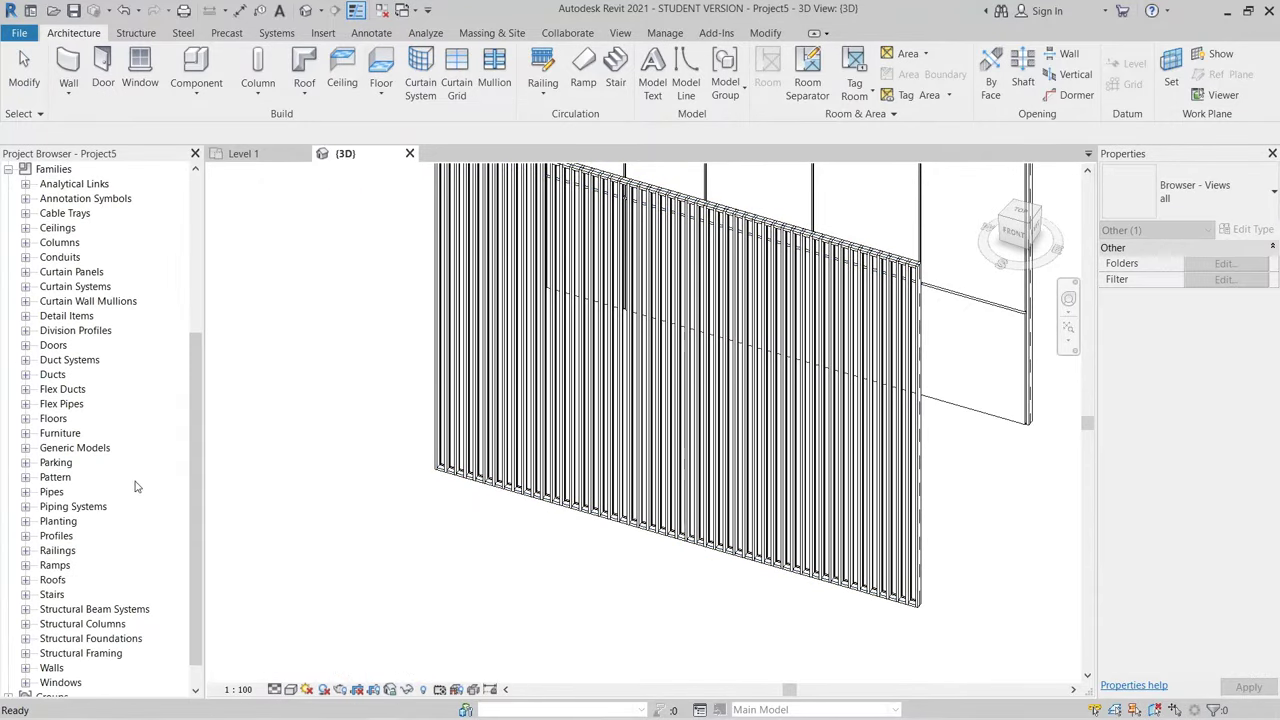
scroll(190, 391, "down", 1)
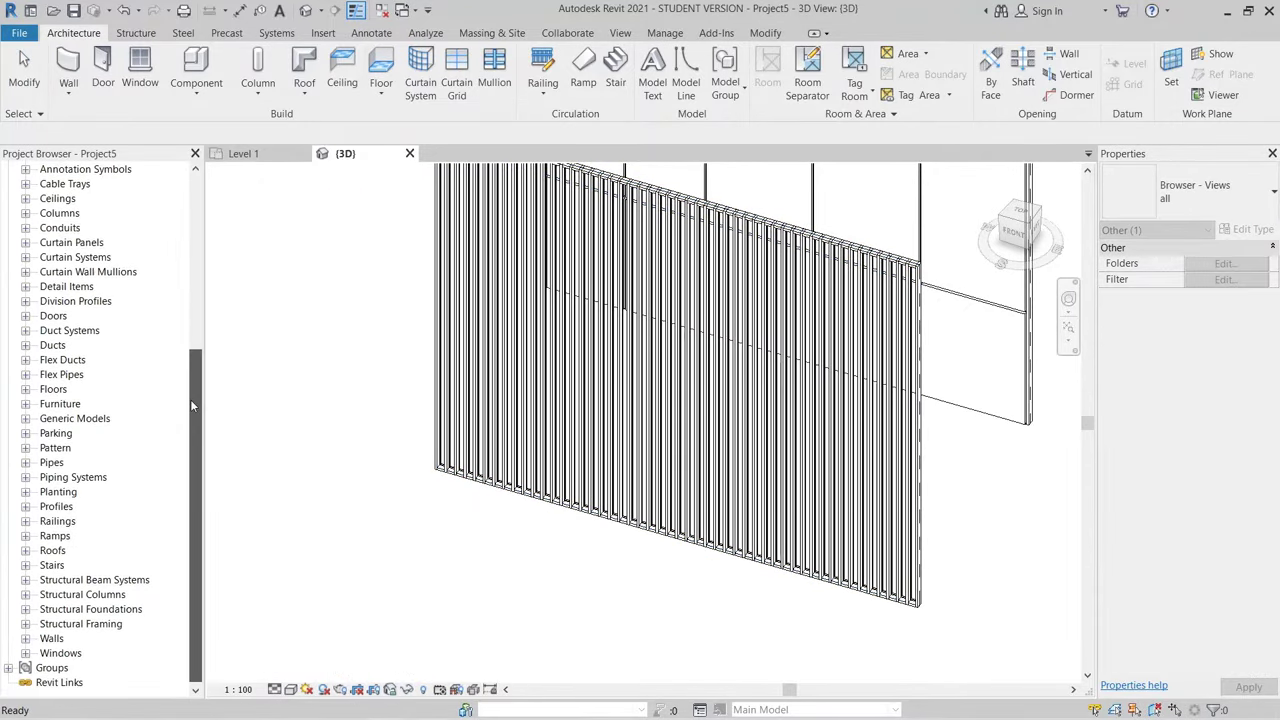
left_click(25, 243)
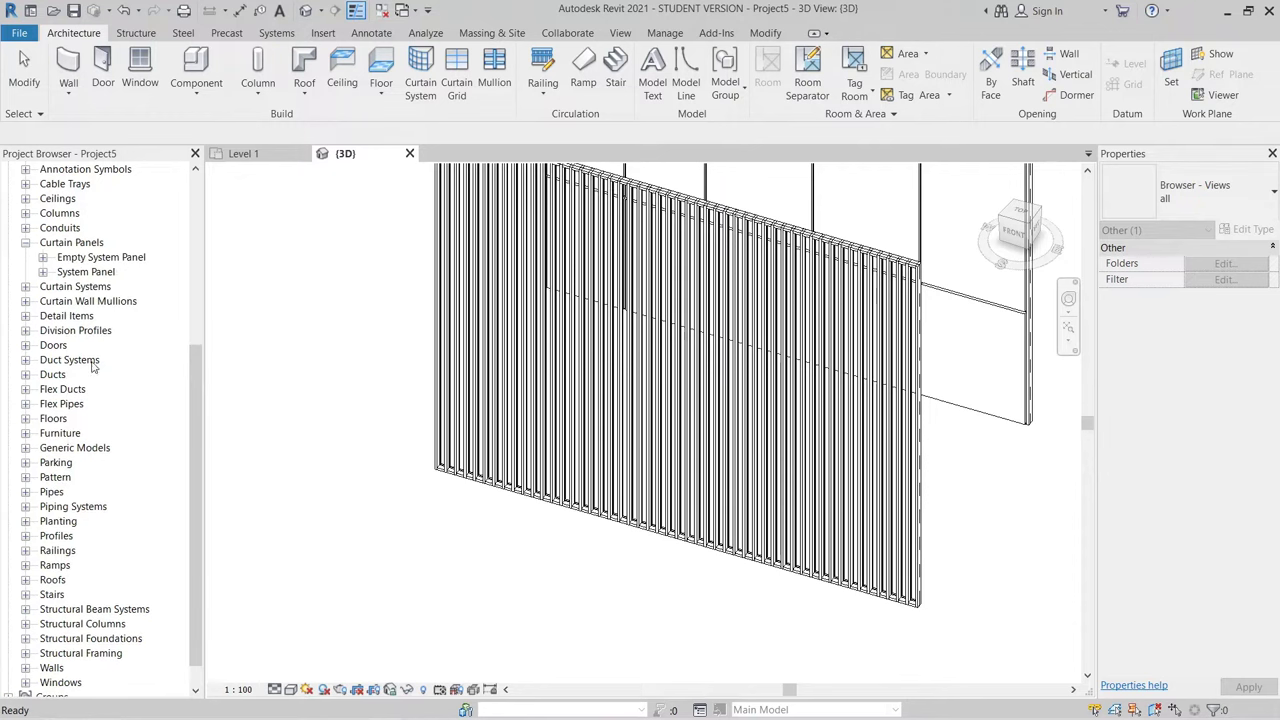
left_click(26, 301)
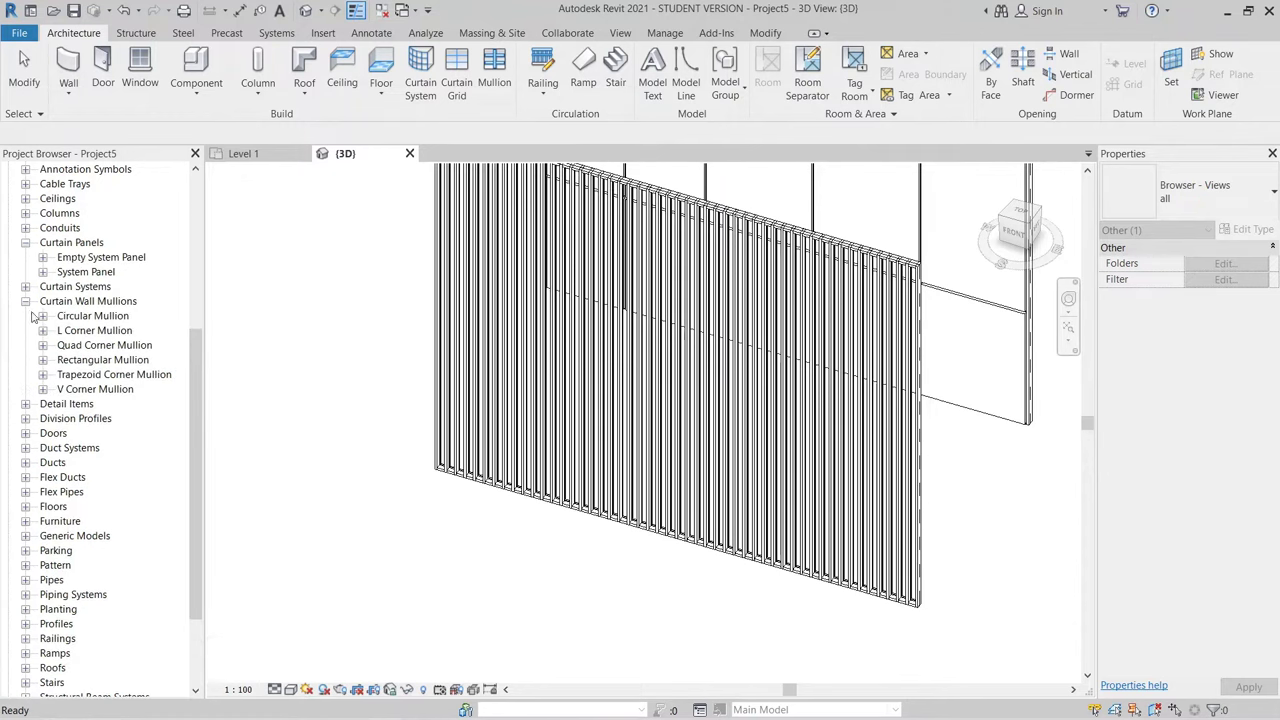
left_click(42, 360)
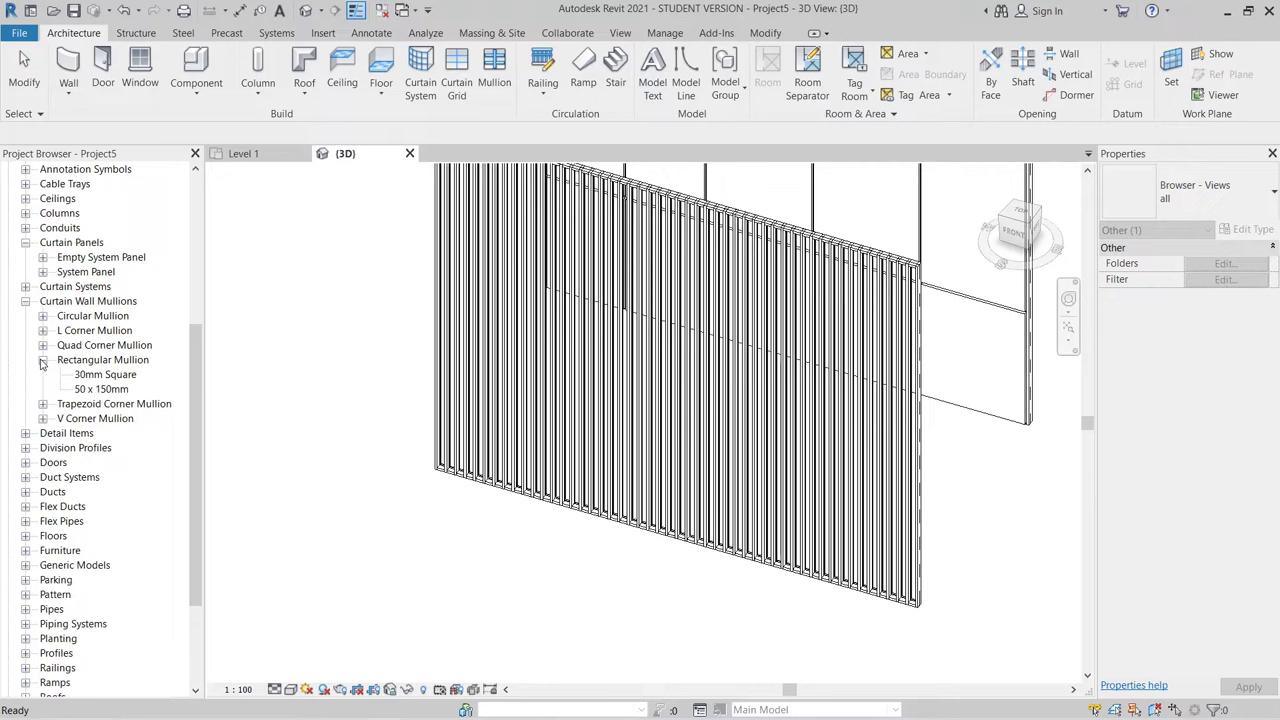
left_click(99, 389)
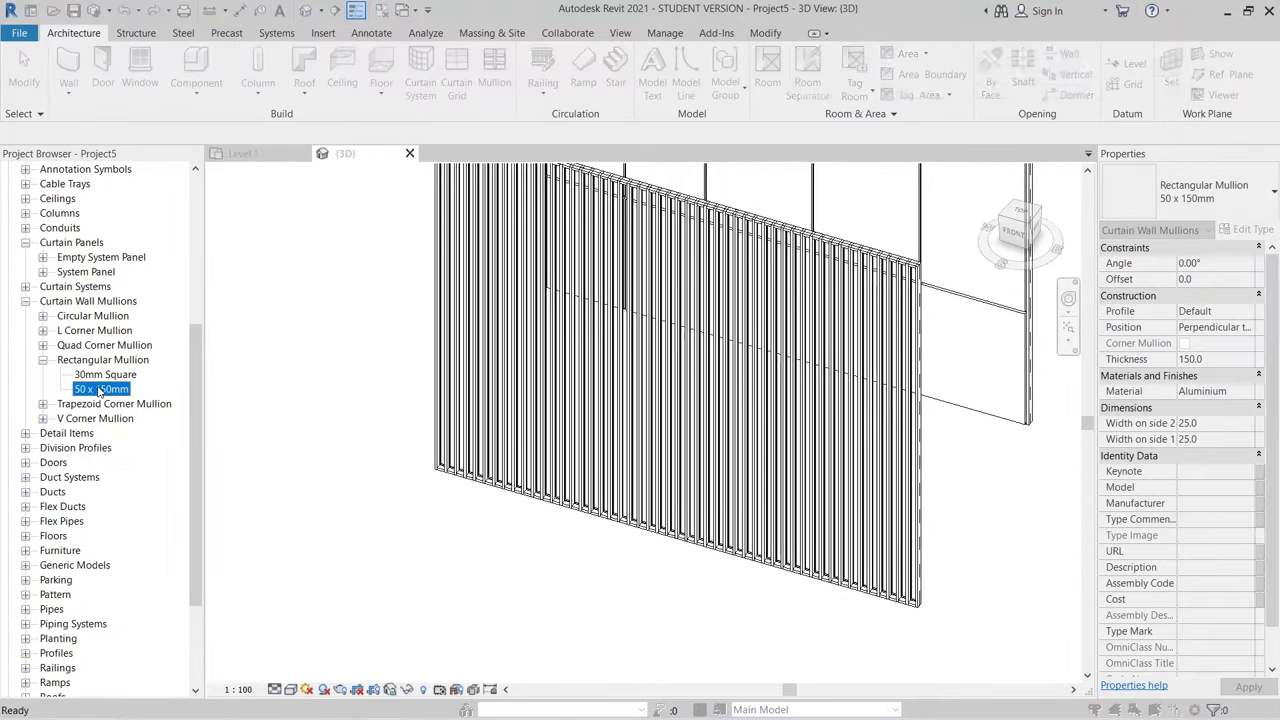
double_click(99, 389)
left_click_drag(932, 37, 275, 111)
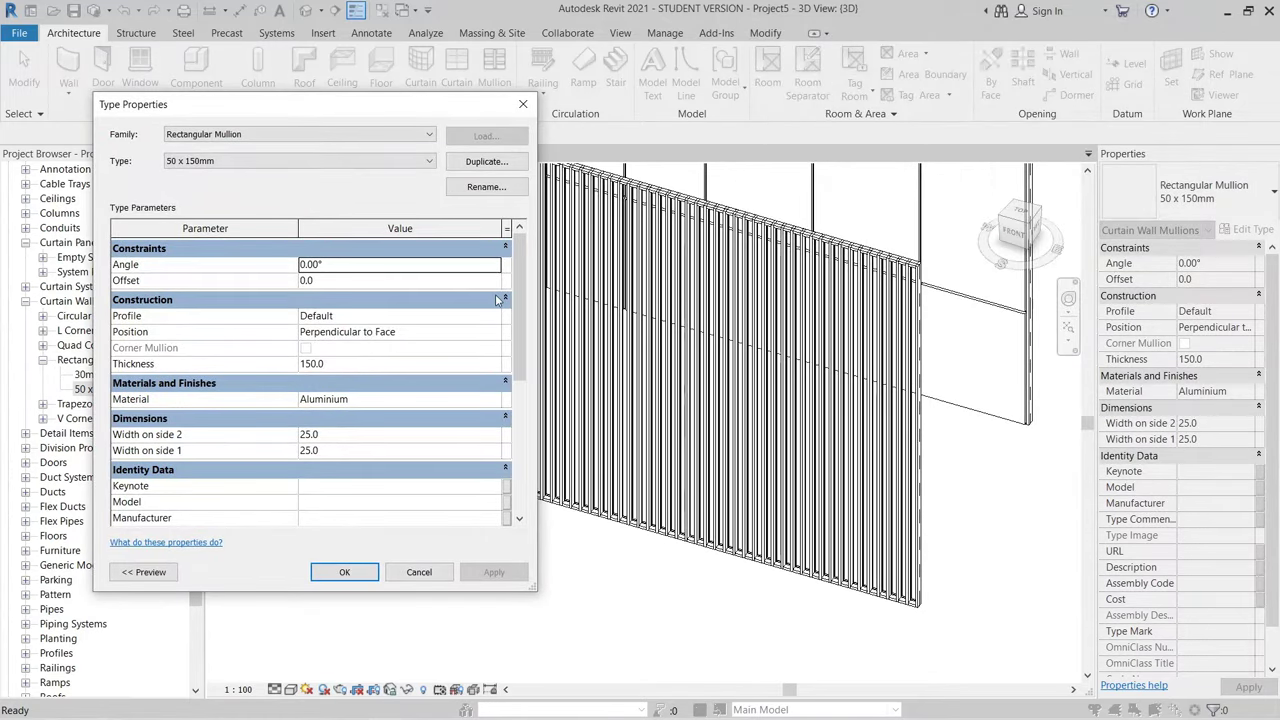
left_click(477, 163)
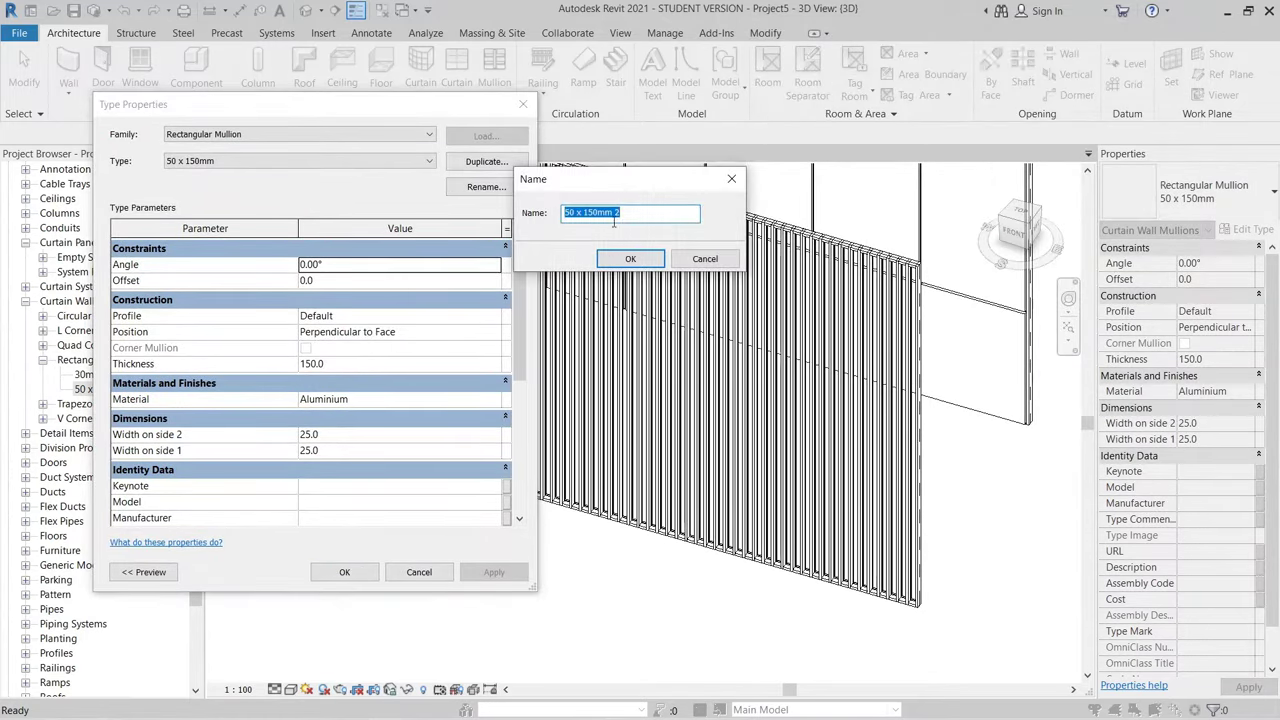
left_click(628, 258)
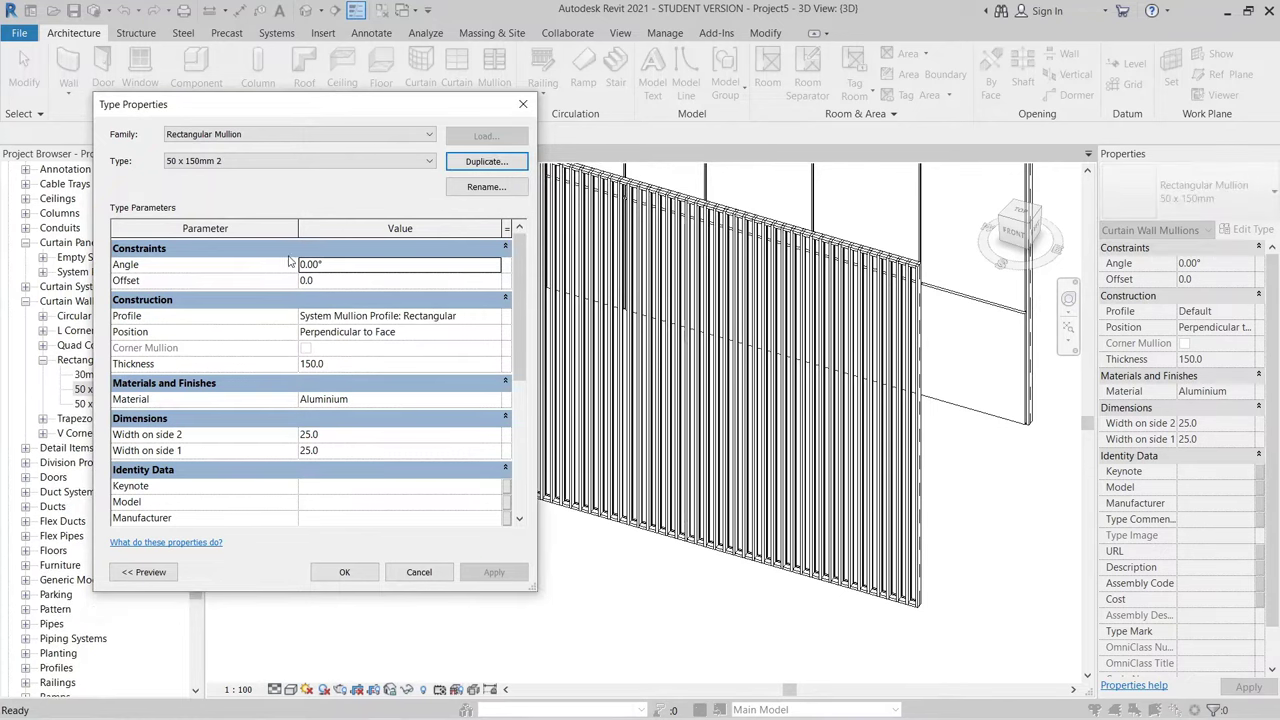
Step: Set the 50 x 150mm 2 mullion type's angle to 45° and its thickness to 100 mm
left_click(338, 264)
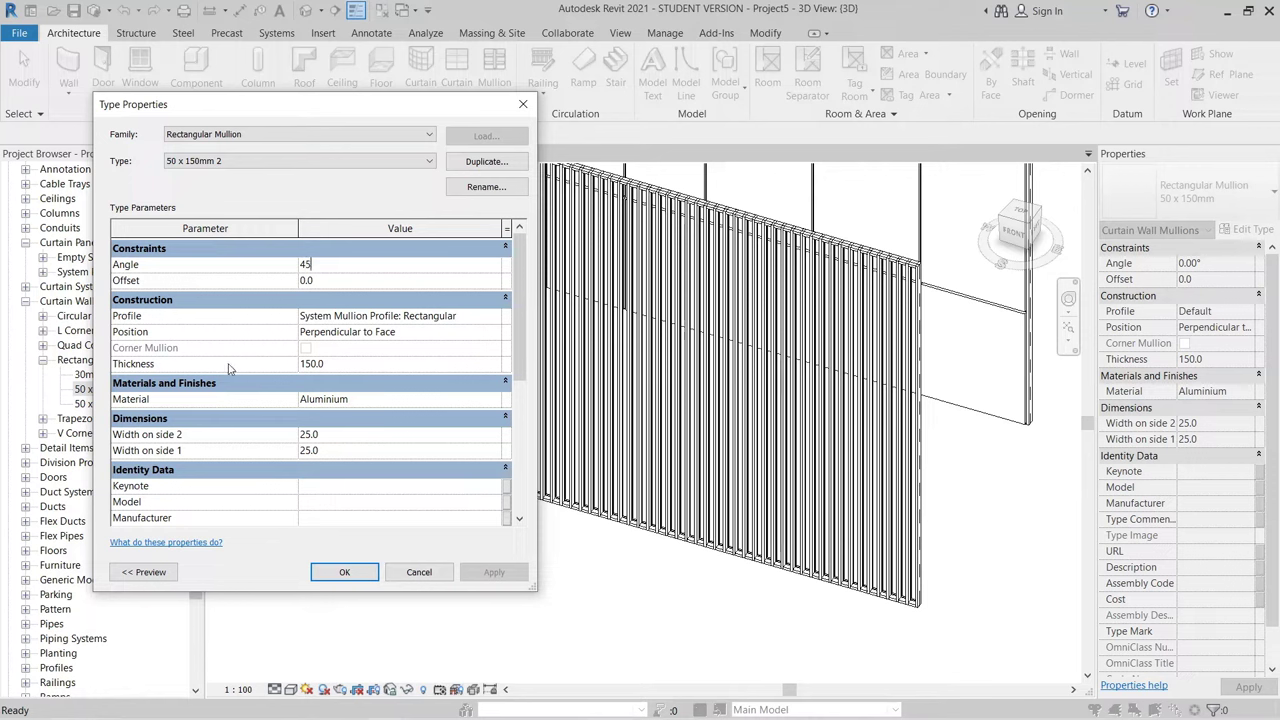
left_click(338, 365)
type("100")
key("Return")
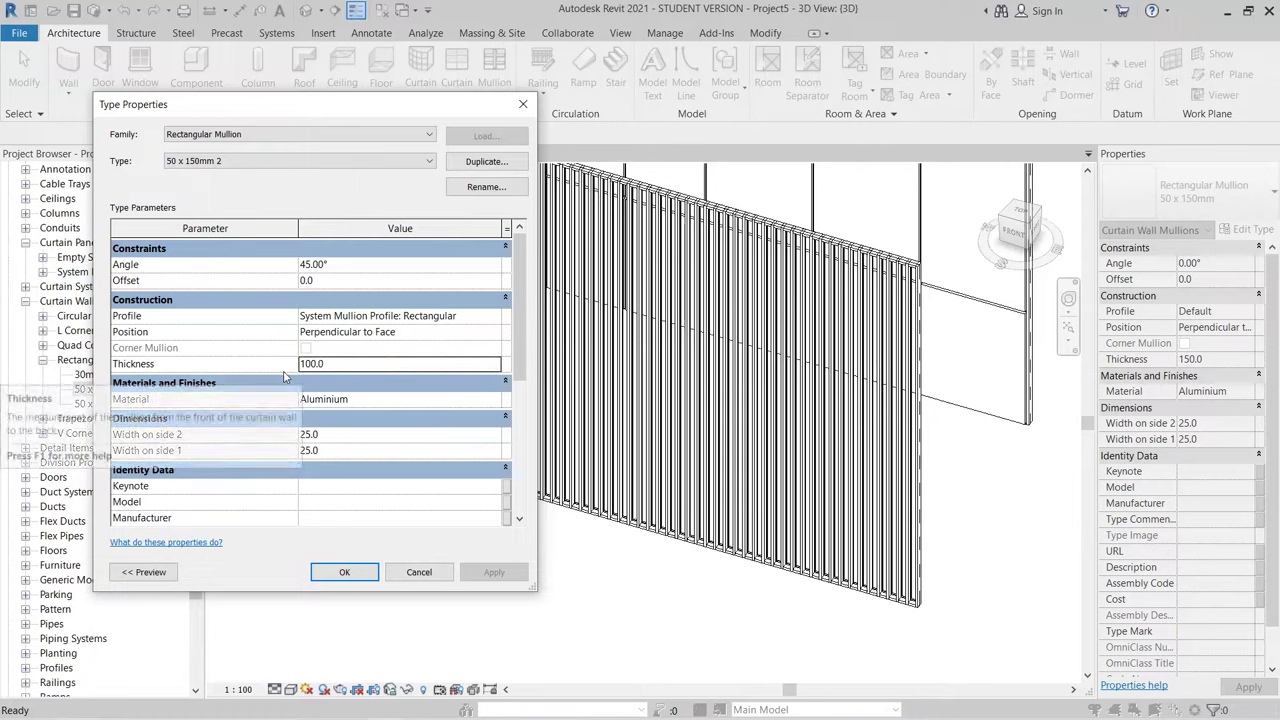
Step: Create a material for the new mullion type by duplicating Analytical Spaces and naming the copy Wood Mullion
left_click(494, 400)
left_click(494, 400)
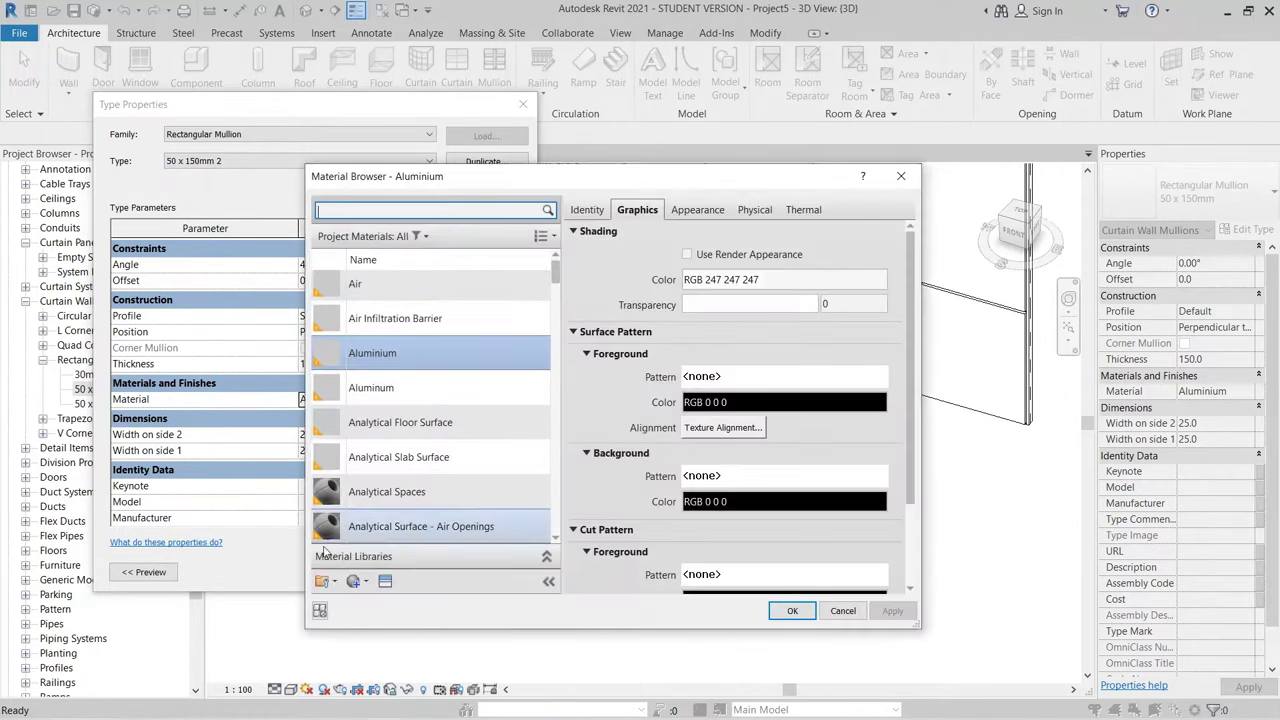
left_click(403, 495)
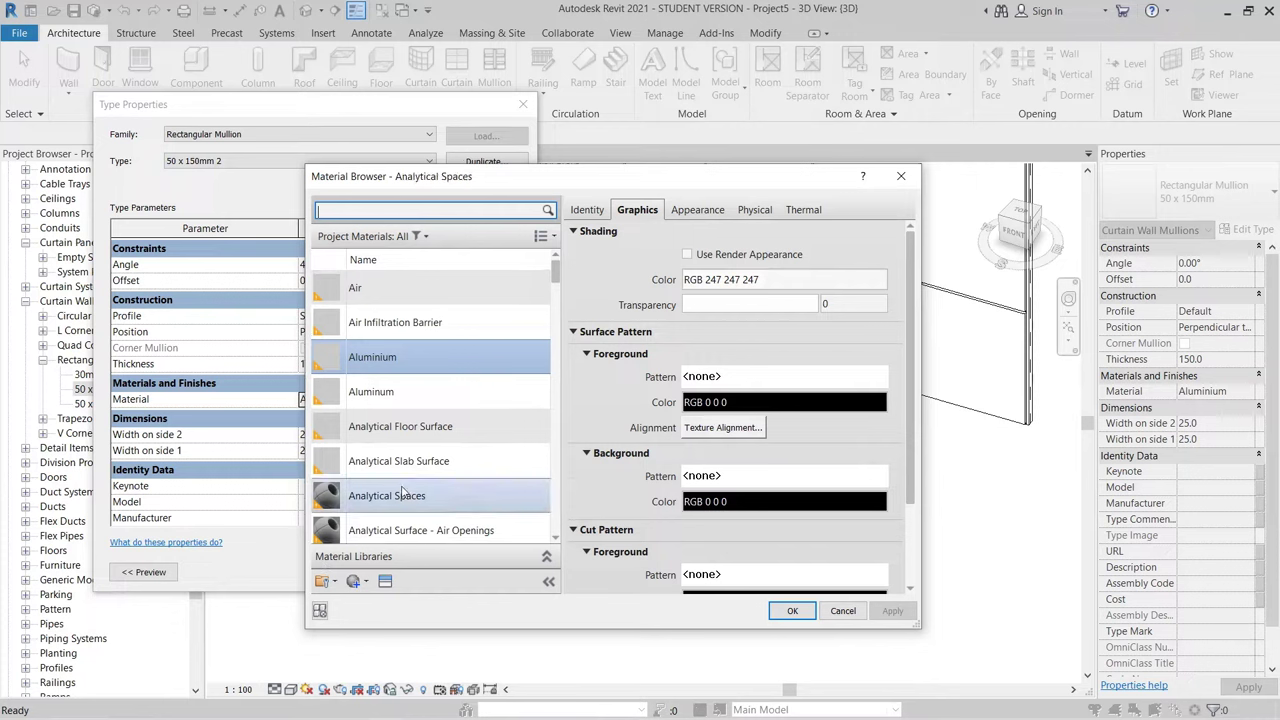
right_click(403, 490)
left_click(444, 514)
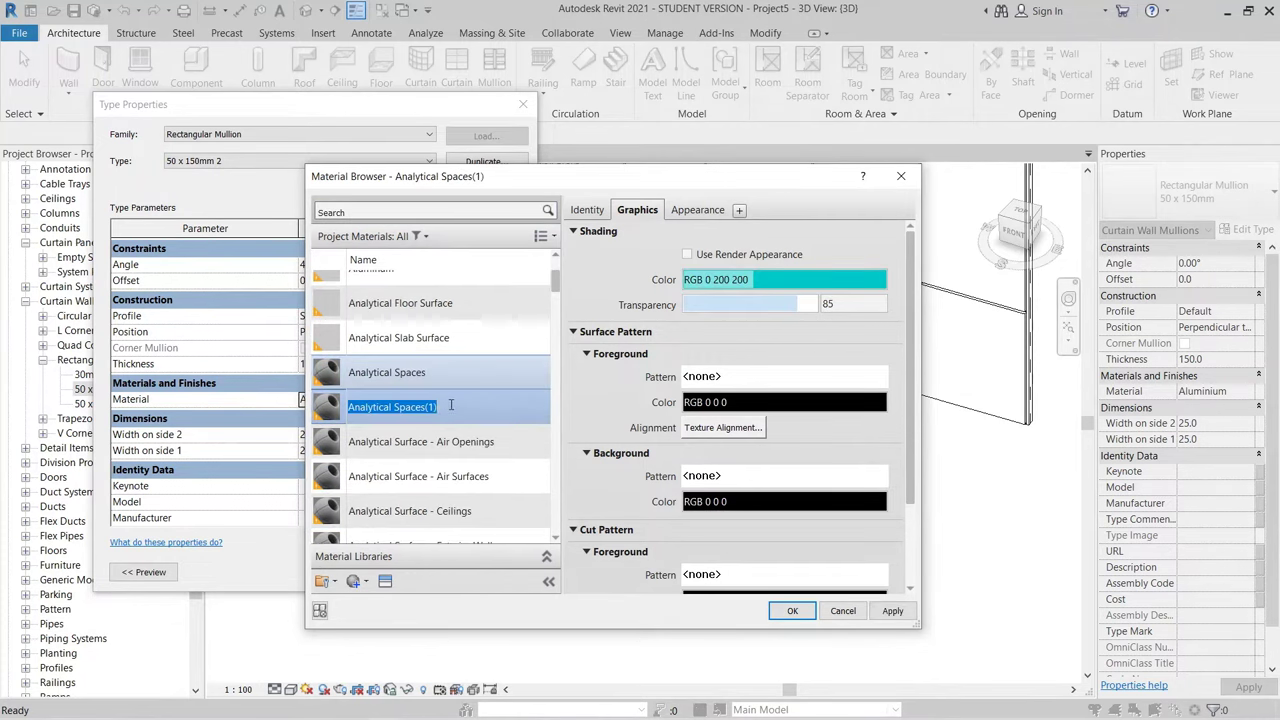
type("Wood Mullion")
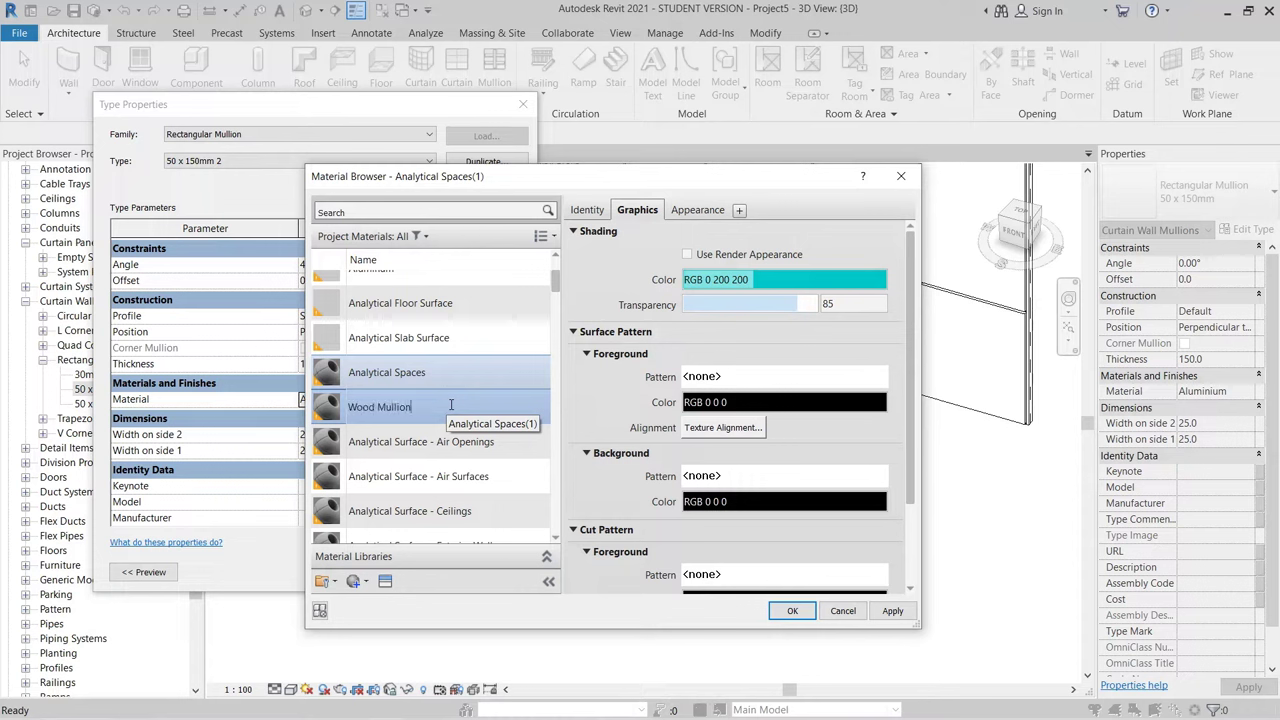
Step: Give the Wood Mullion material the Birch - Semigloss appearance from the Wood library and assign it to the mullion type
left_click(385, 583)
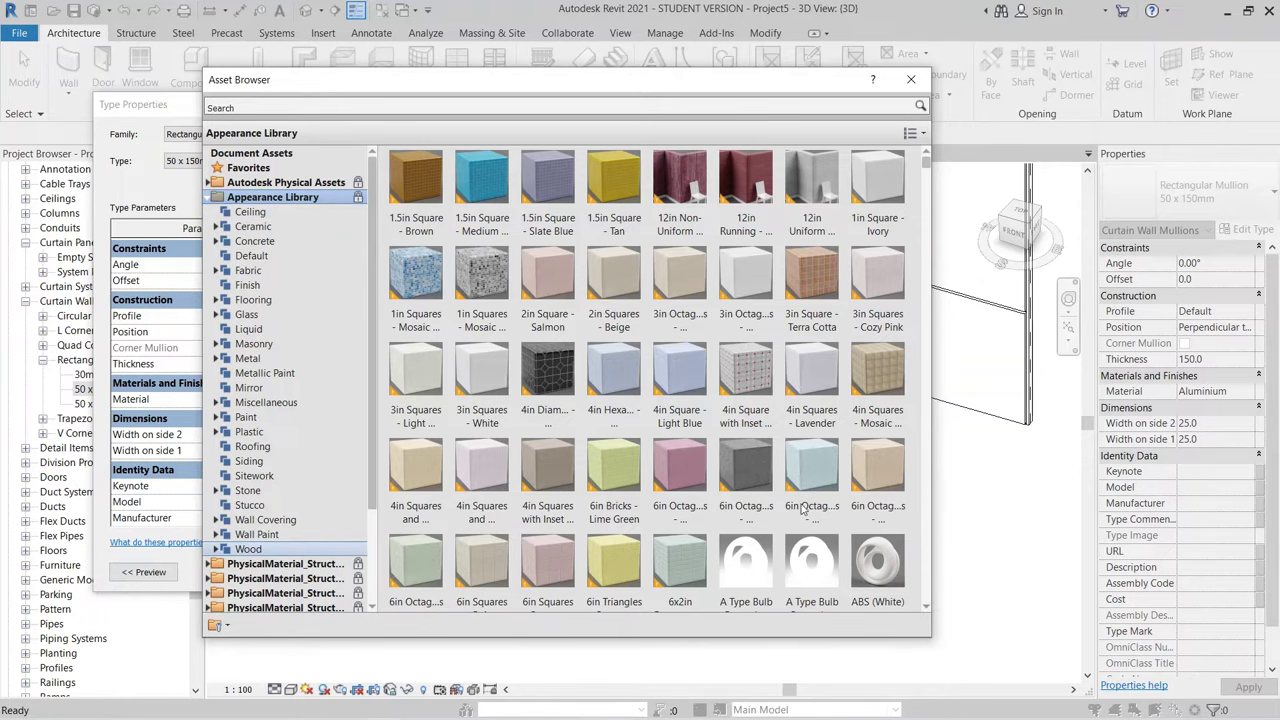
mouse_move(927, 219)
left_mouse_down()
mouse_move(928, 248)
mouse_move(929, 198)
left_mouse_up()
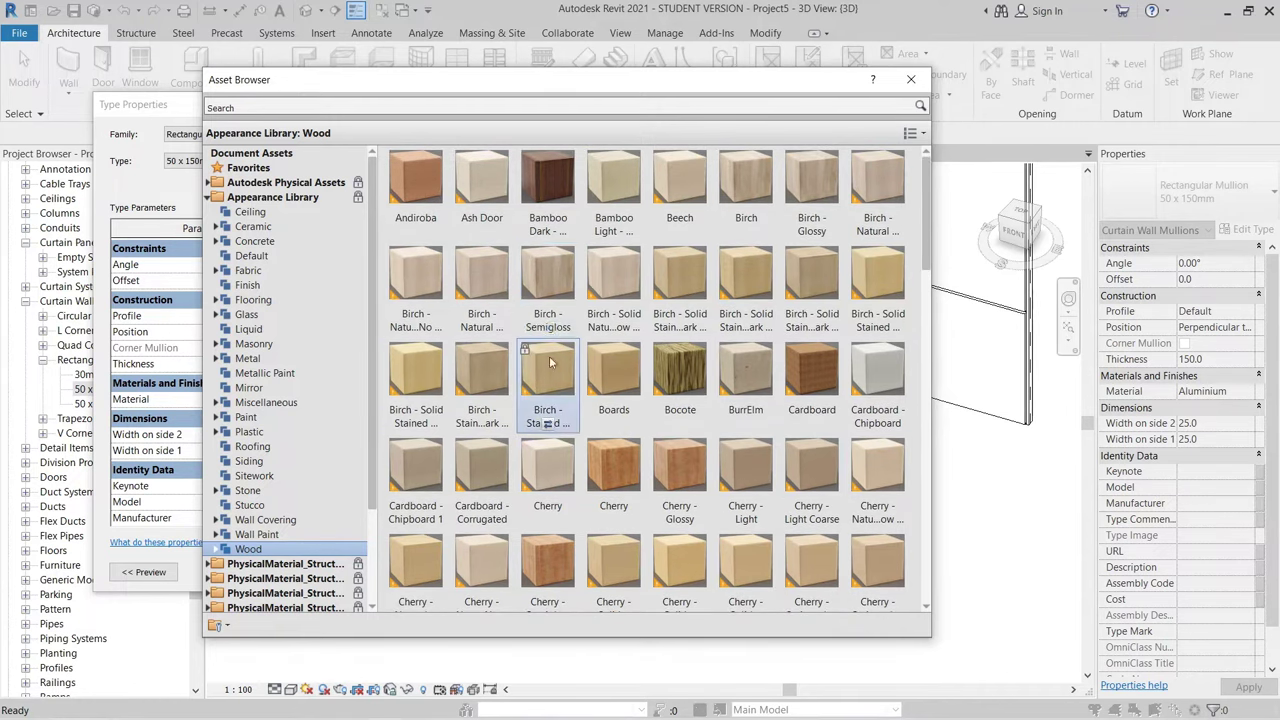
left_click(911, 80)
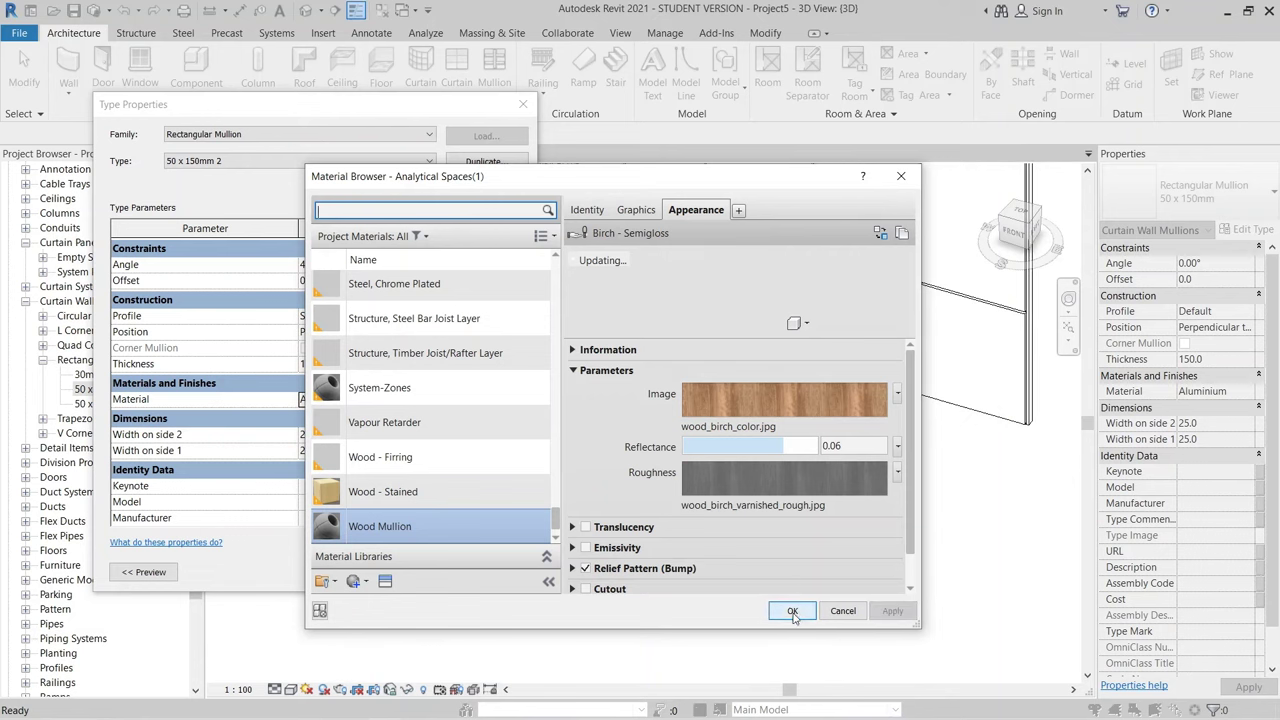
left_click(792, 611)
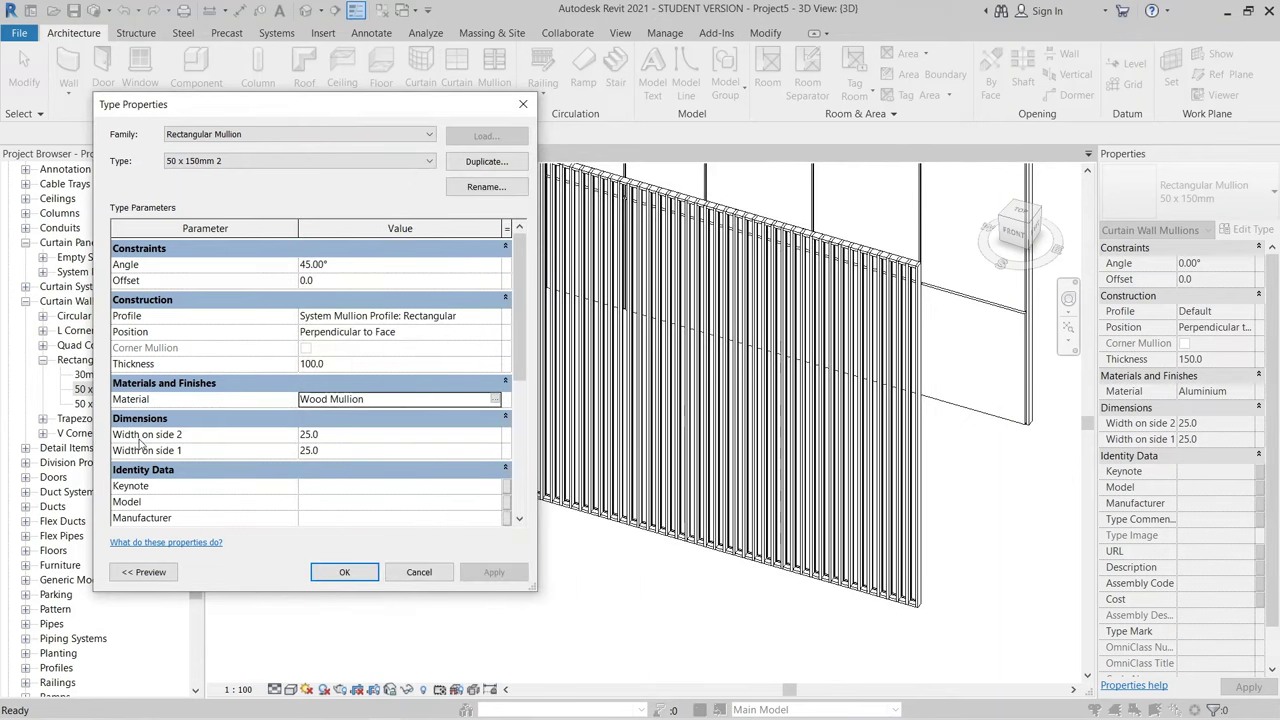
Step: Set the 50 x 150mm 2 mullion type's width to 10 mm on both side 1 and side 2
left_click_drag(286, 109, 288, 85)
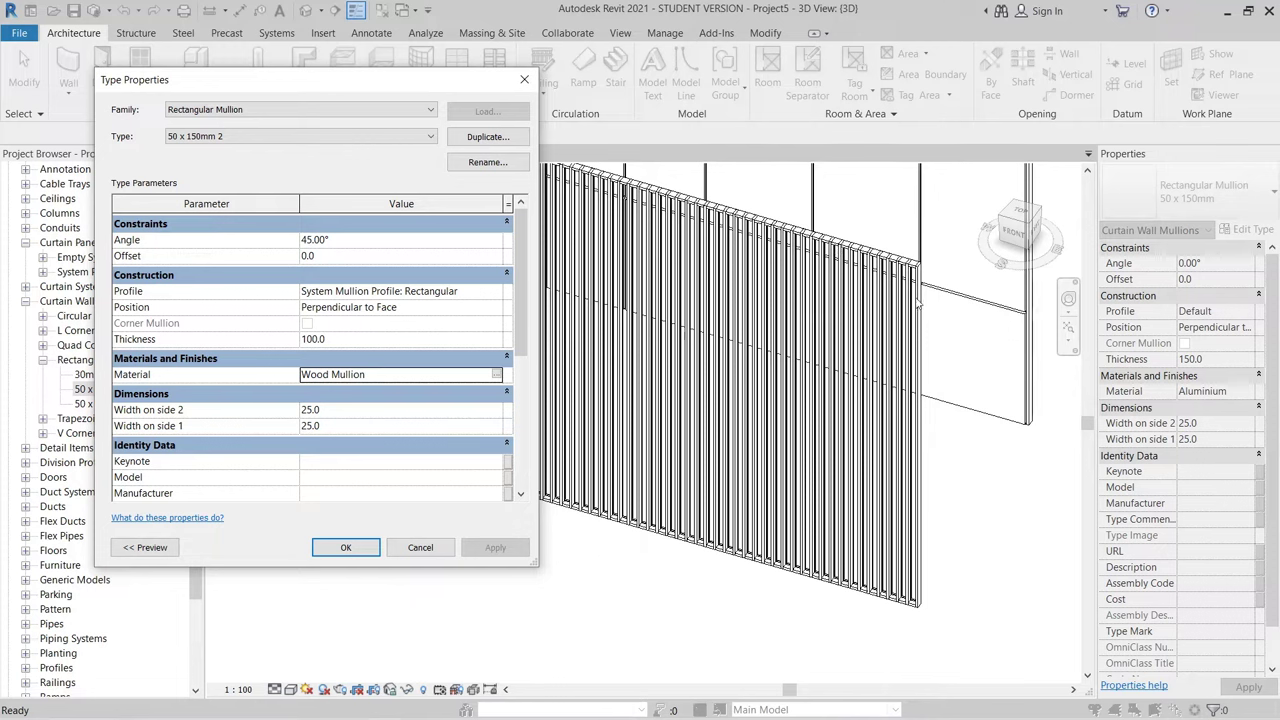
left_click(347, 410)
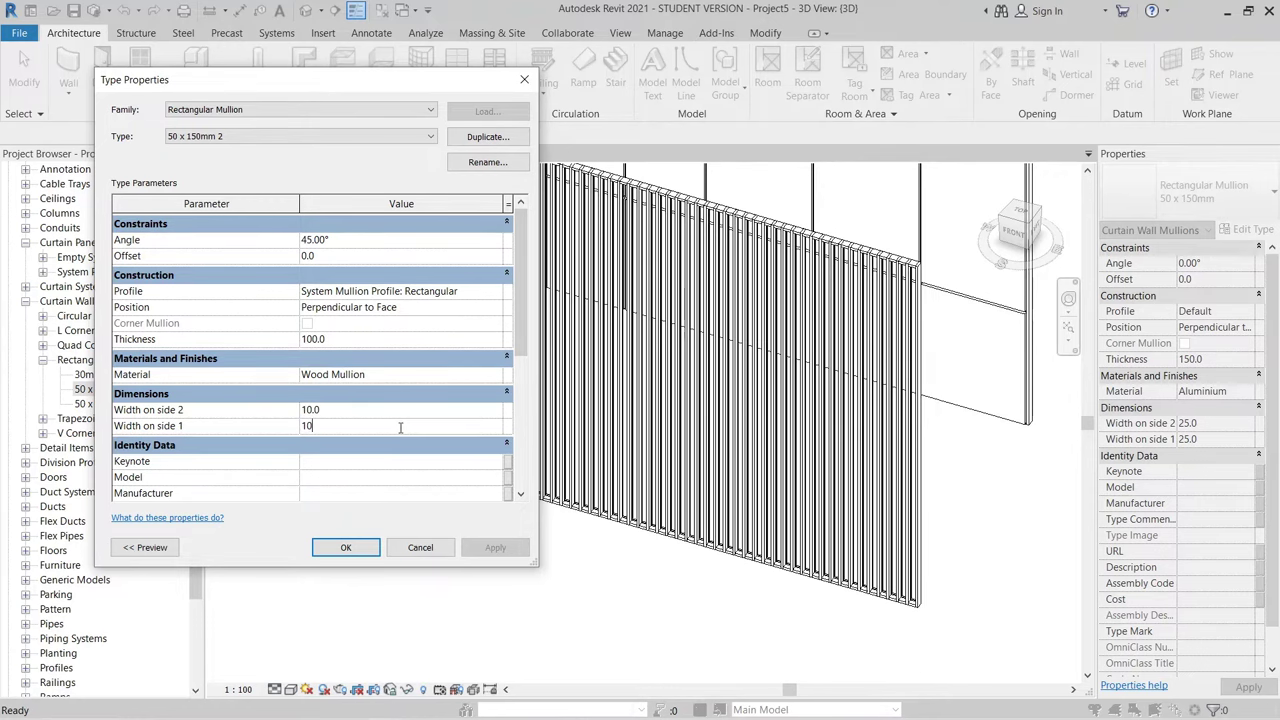
left_click(350, 547)
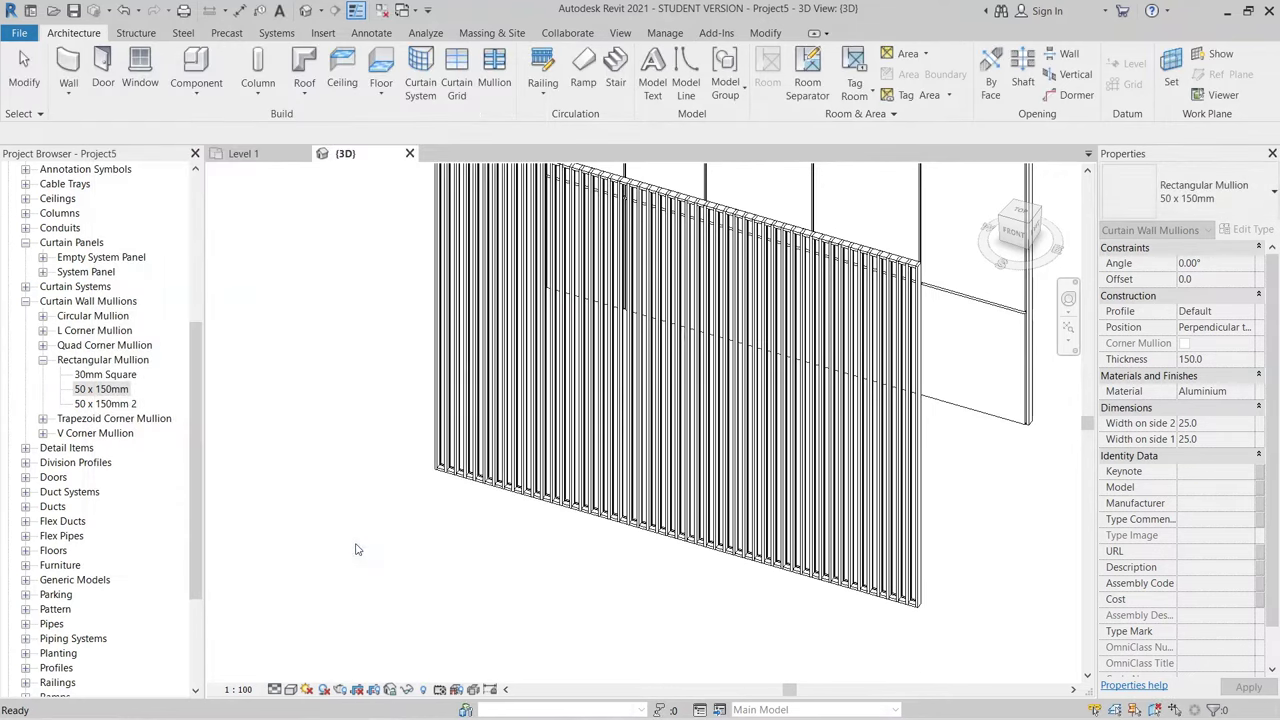
Step: Select all 50 x 150mm mullion instances visible in the 3D view and change them to the 50 x 150mm 2 type
left_click(624, 551)
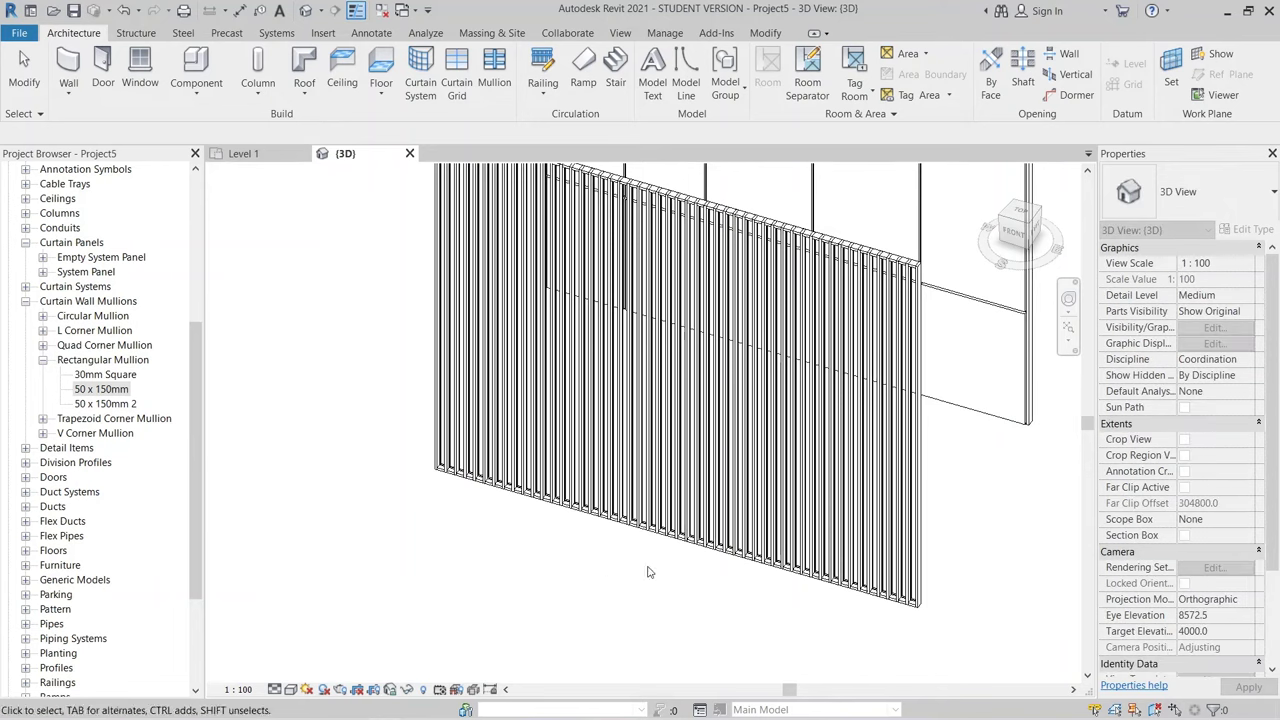
middle_click_drag(624, 551, 1051, 563, "shift")
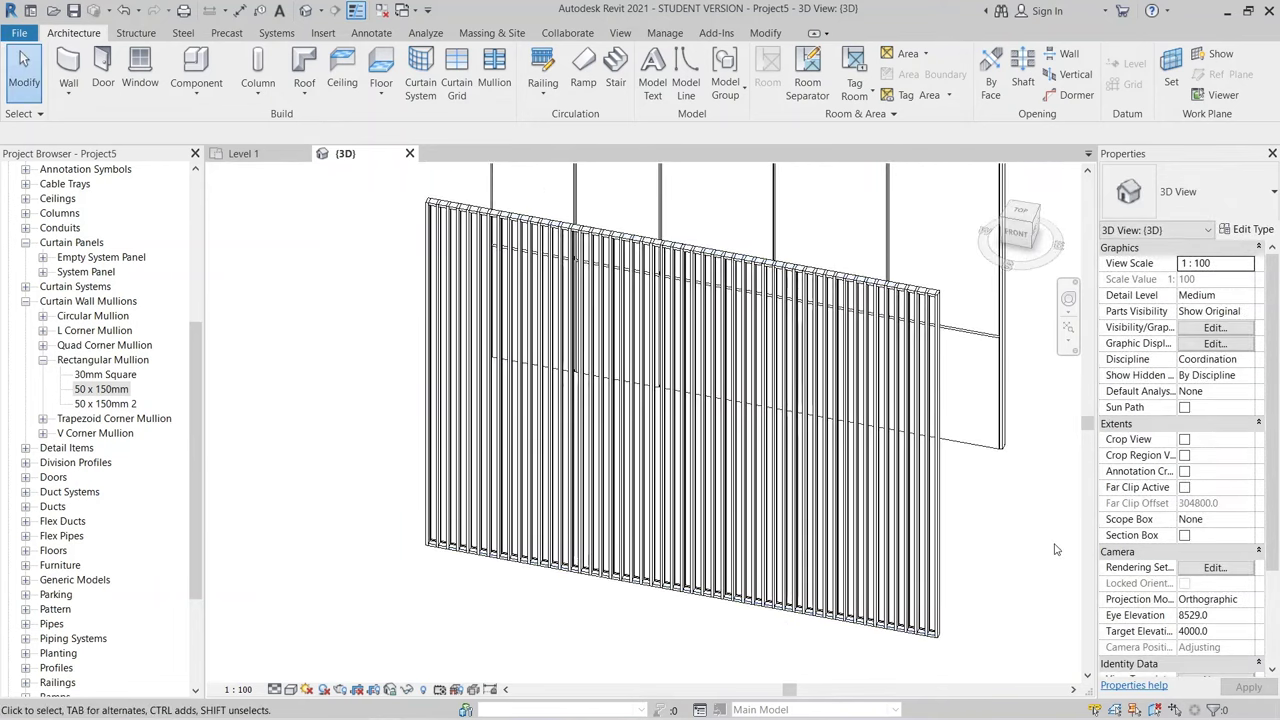
scroll(776, 259, "up", 6)
middle_click_drag(737, 360, 773, 328)
scroll(766, 331, "down", 3)
scroll(775, 335, "down", 1)
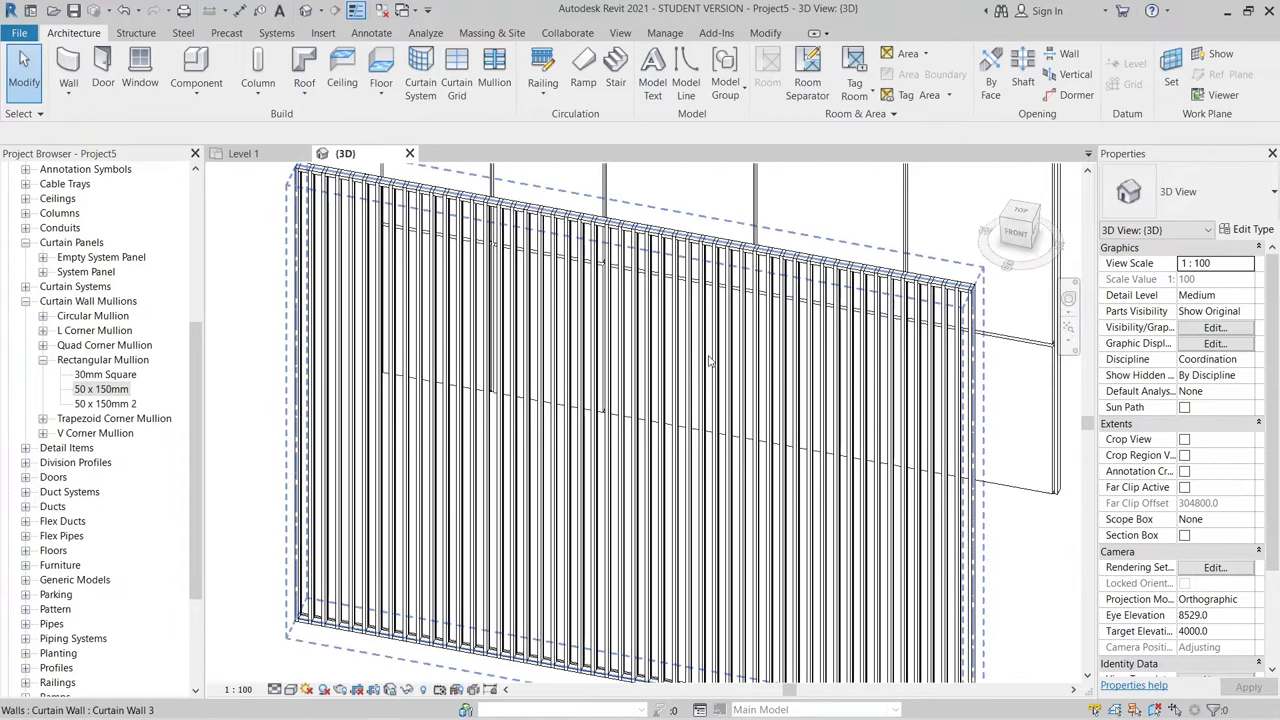
left_click(716, 344)
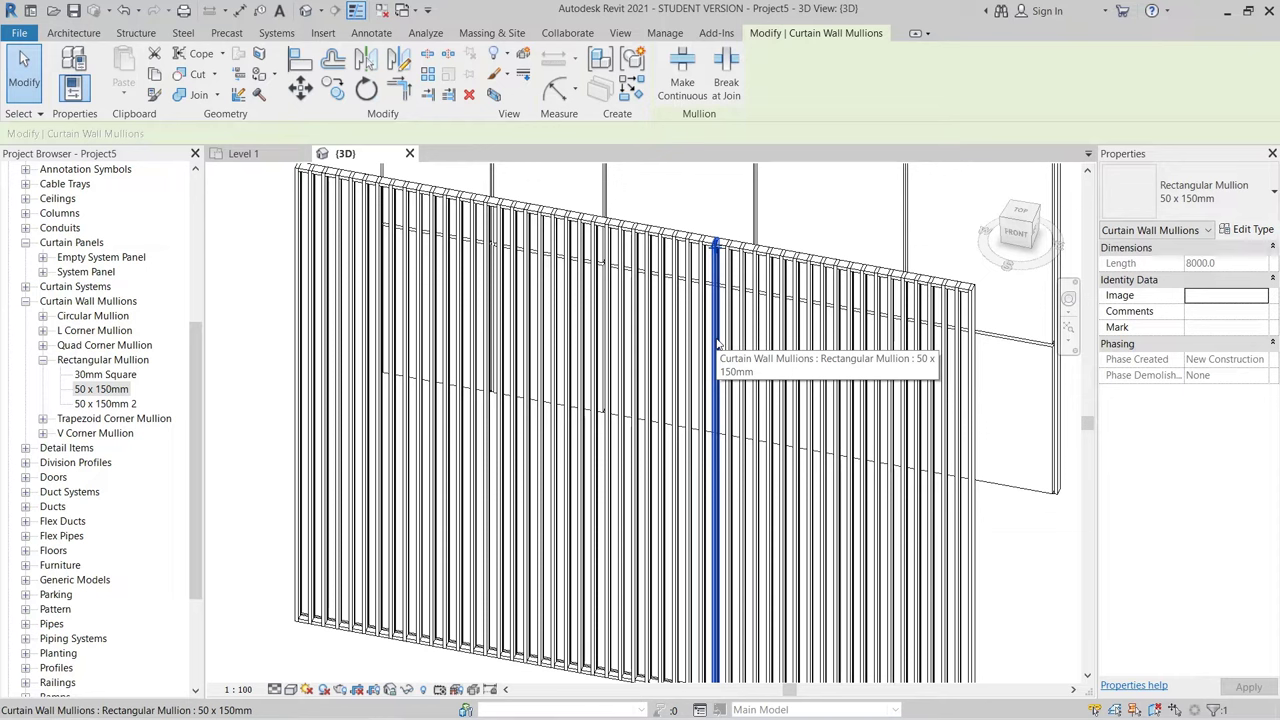
right_click(716, 344)
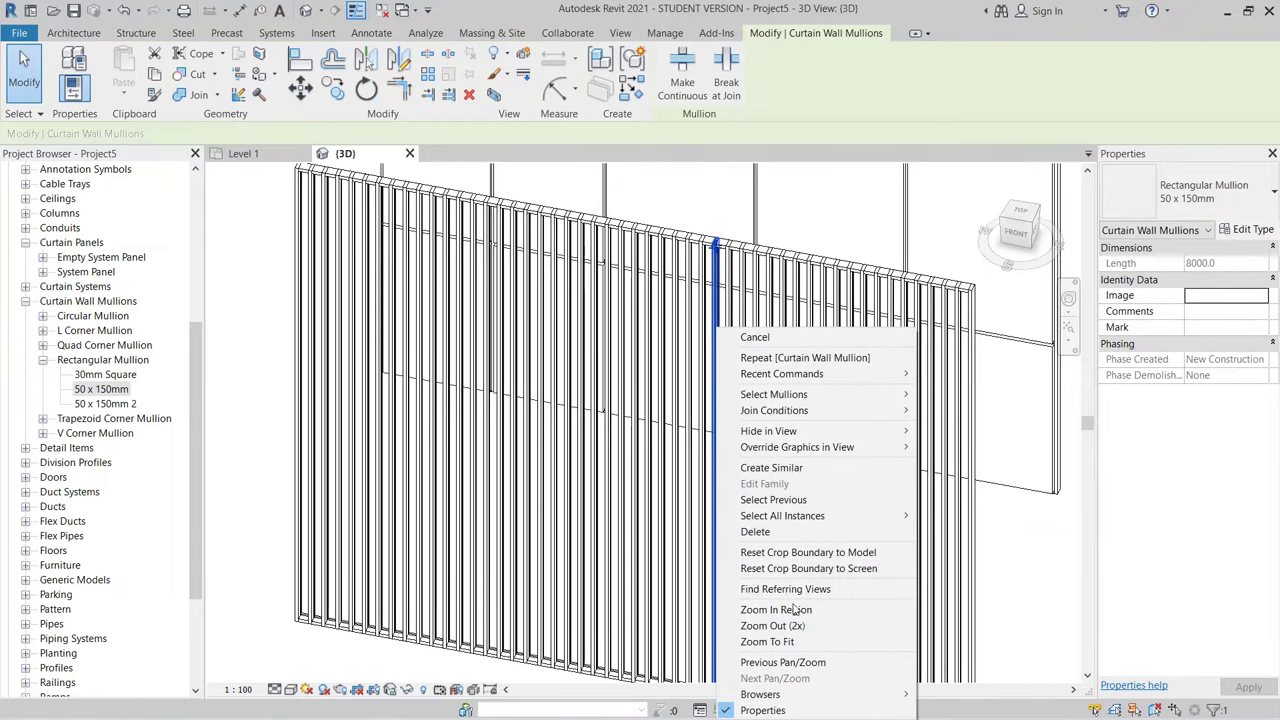
mouse_move(880, 516)
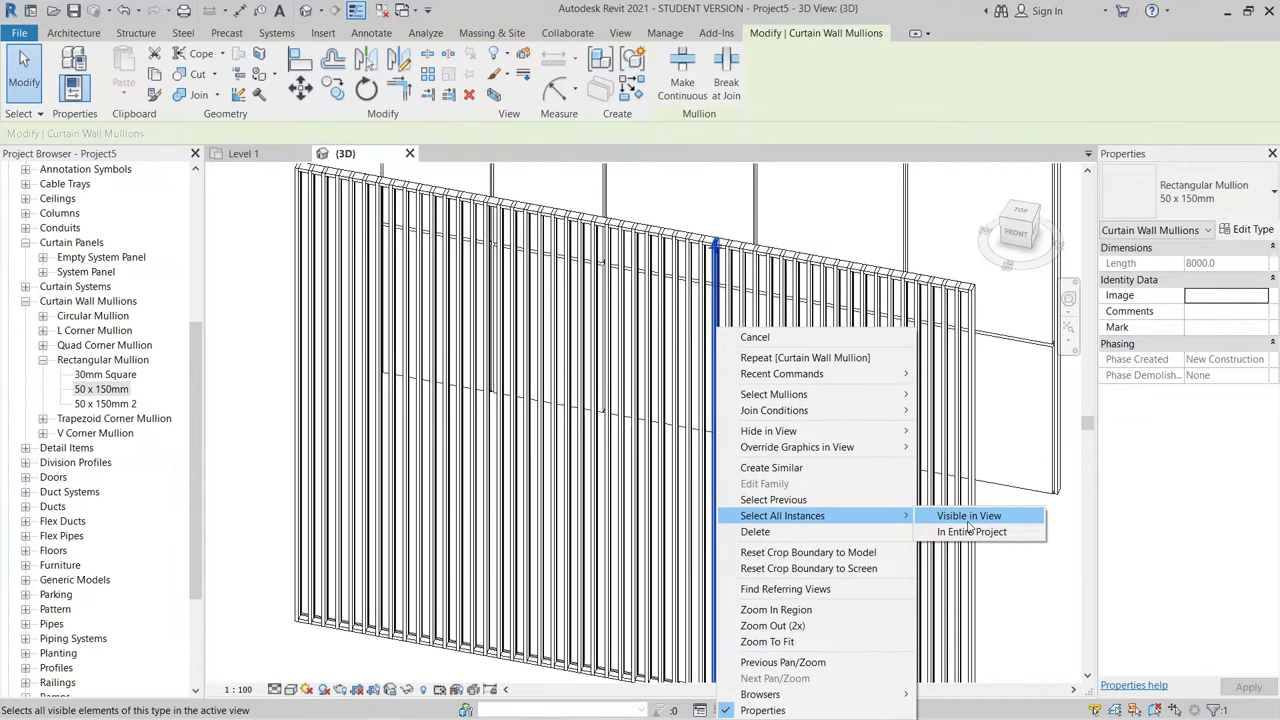
left_click(967, 518)
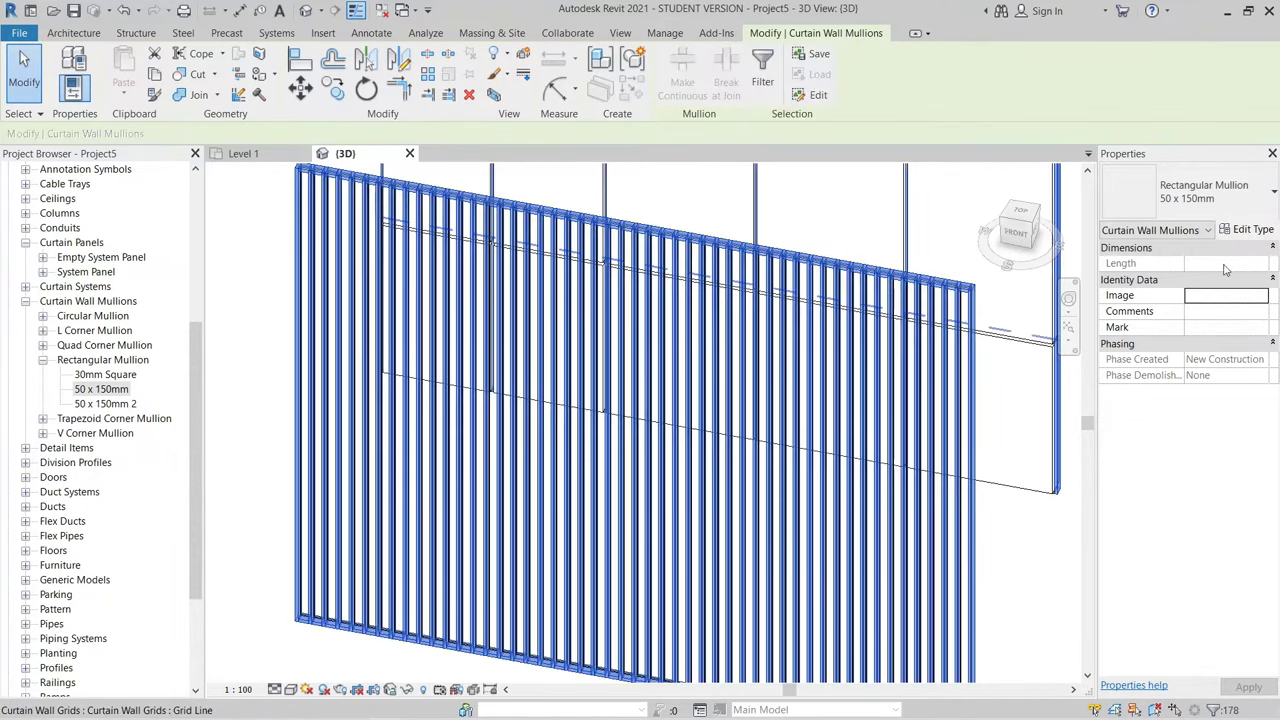
left_click(1274, 192)
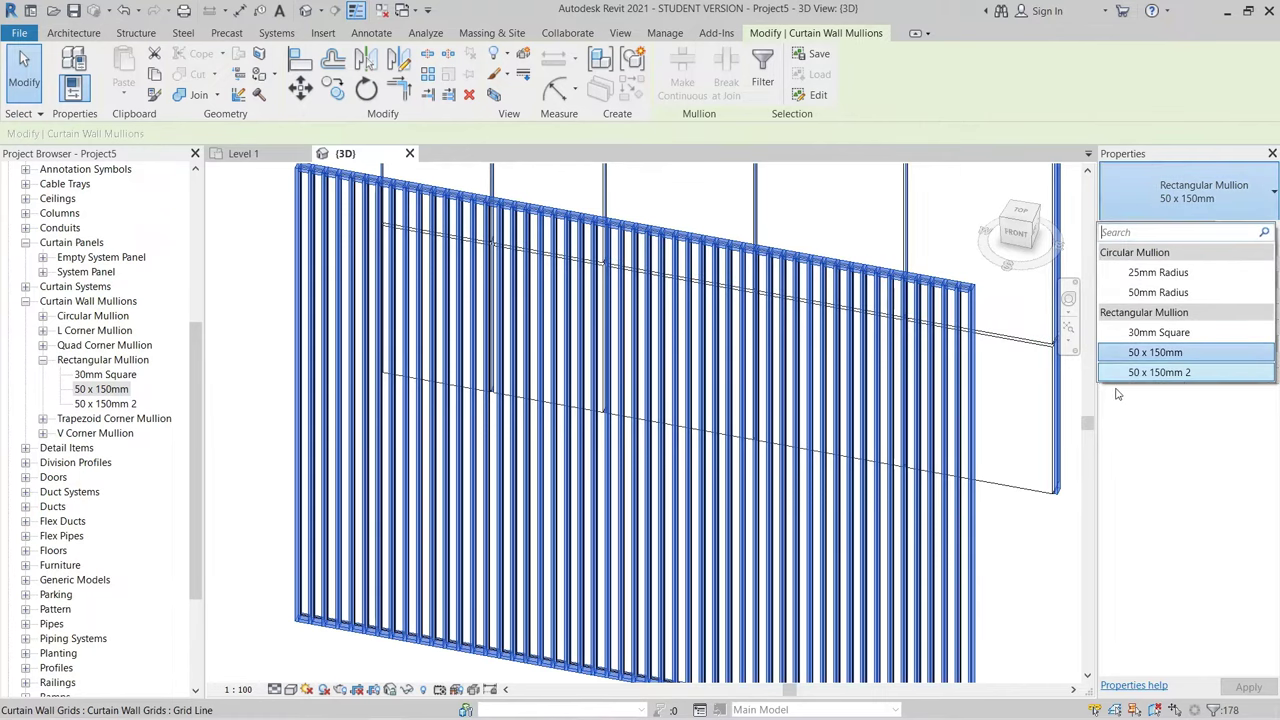
left_click(1204, 399)
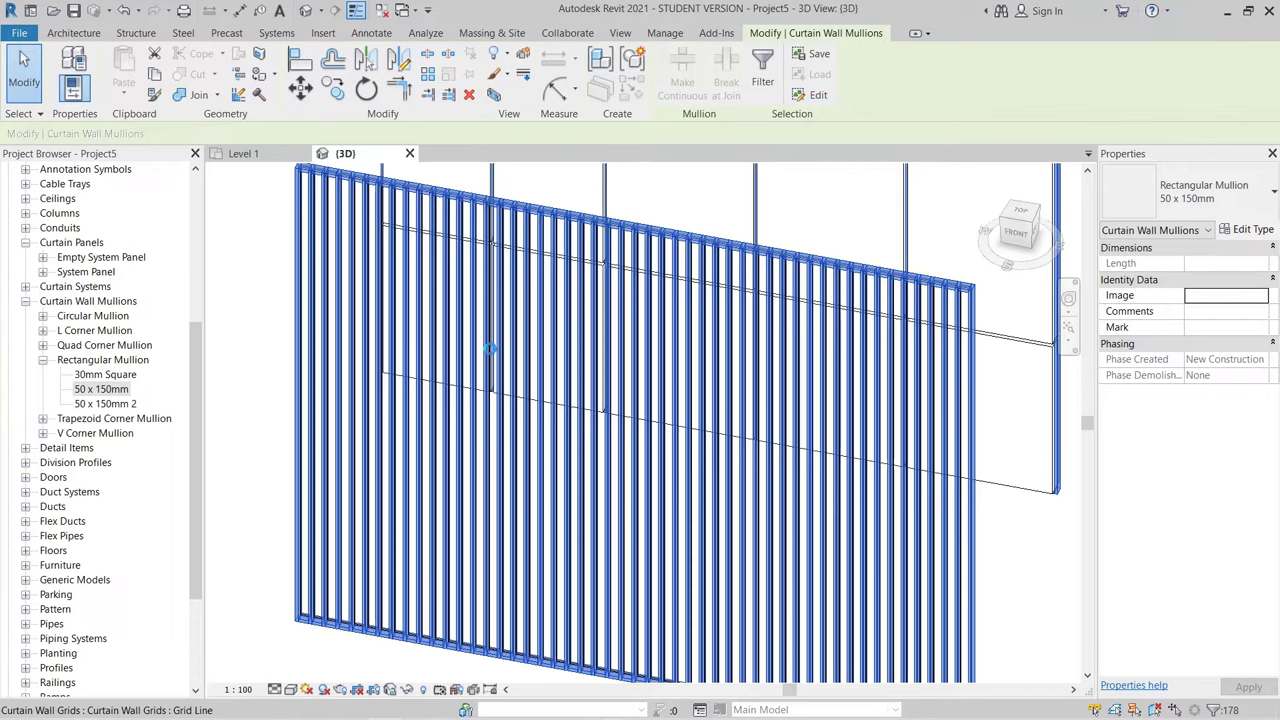
middle_click_drag(900, 480, 854, 386)
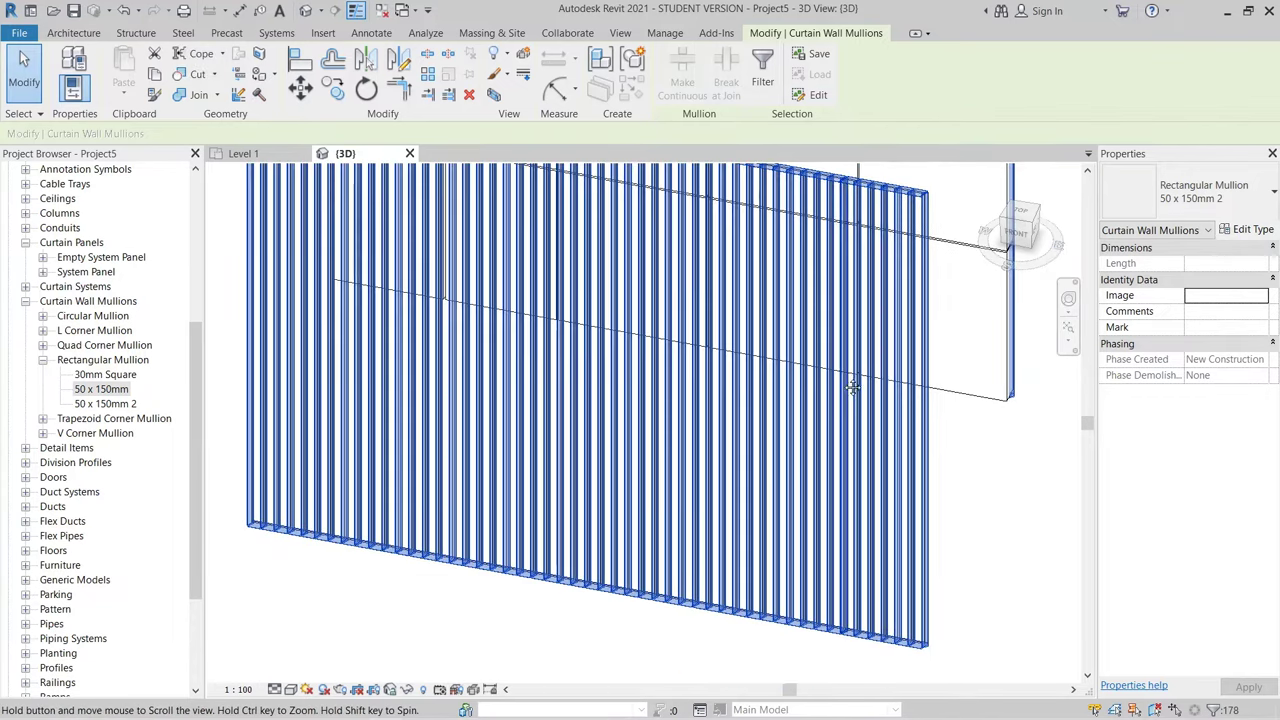
left_click(957, 549)
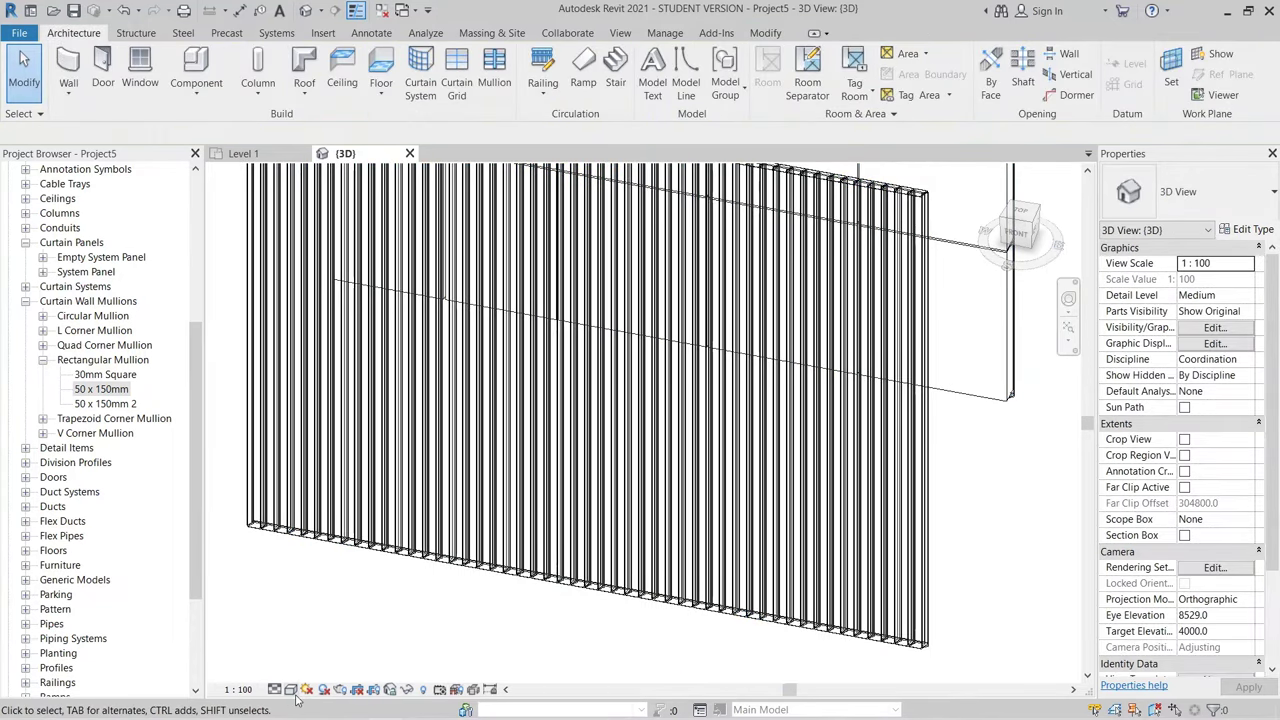
Step: Switch the 3D view's visual style to Realistic and inspect the wooden slats of the front screen
left_click(290, 689)
left_click(307, 673)
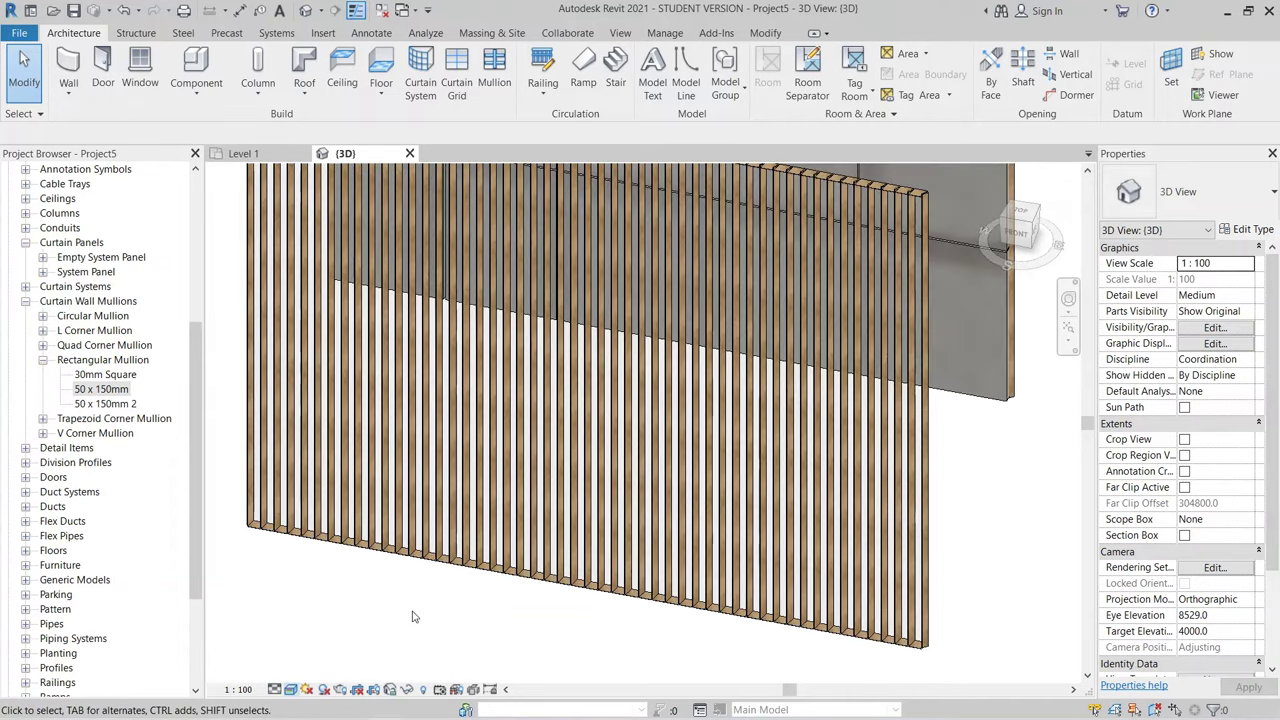
middle_click_drag(646, 609, 658, 594, "shift")
middle_click_drag(386, 258, 380, 271, "shift")
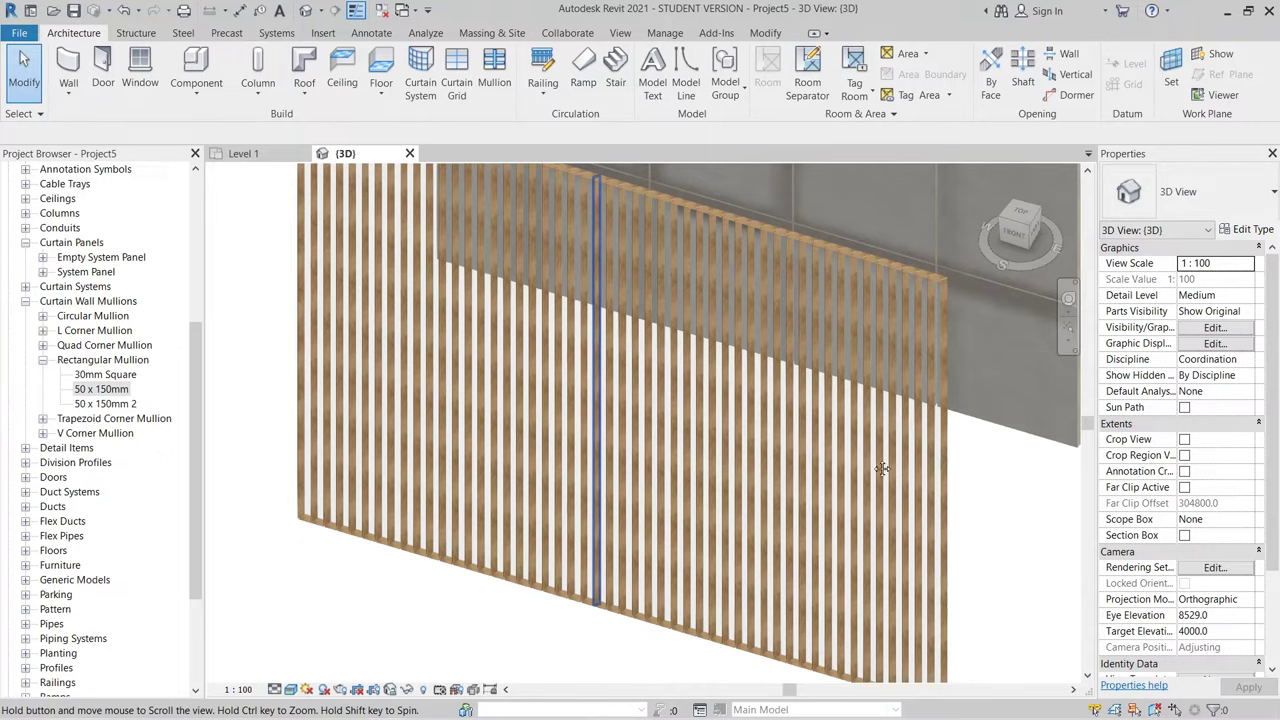
Step: Set the angle of the 50 x 150mm 2 rectangular mullion type to 35°
middle_click_drag(881, 468, 856, 474, "shift")
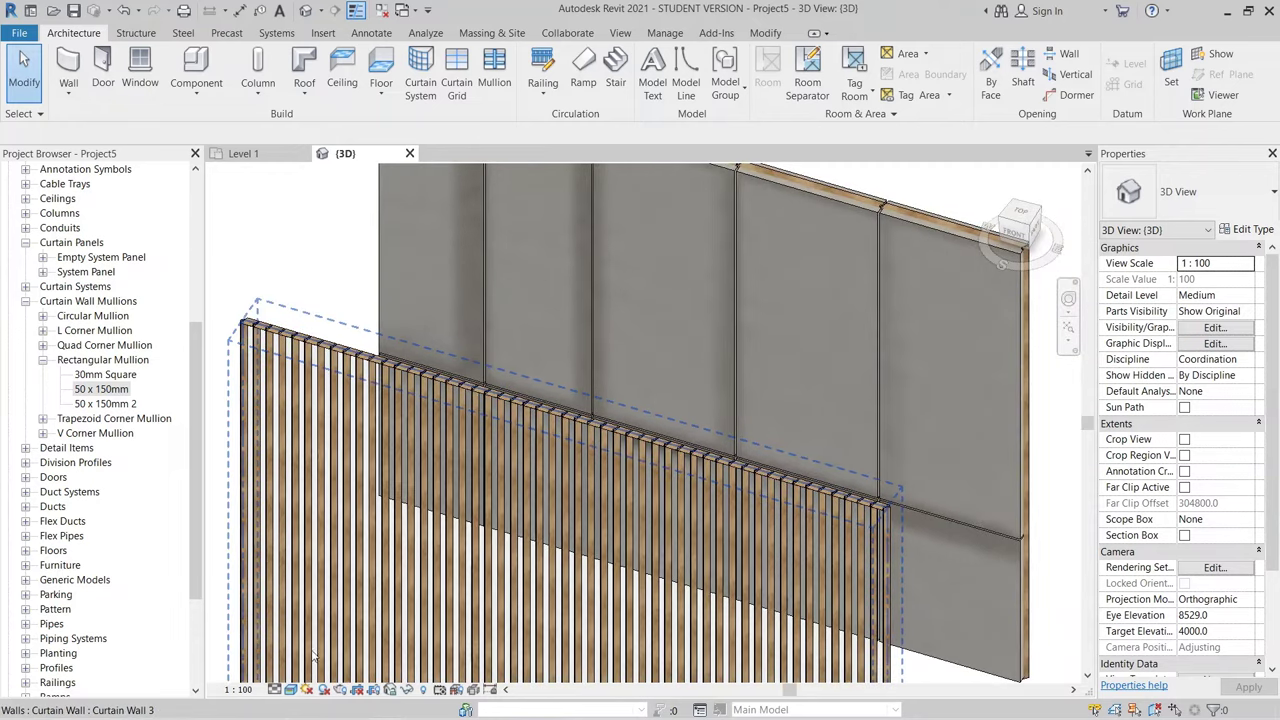
scroll(336, 461, "up", 4)
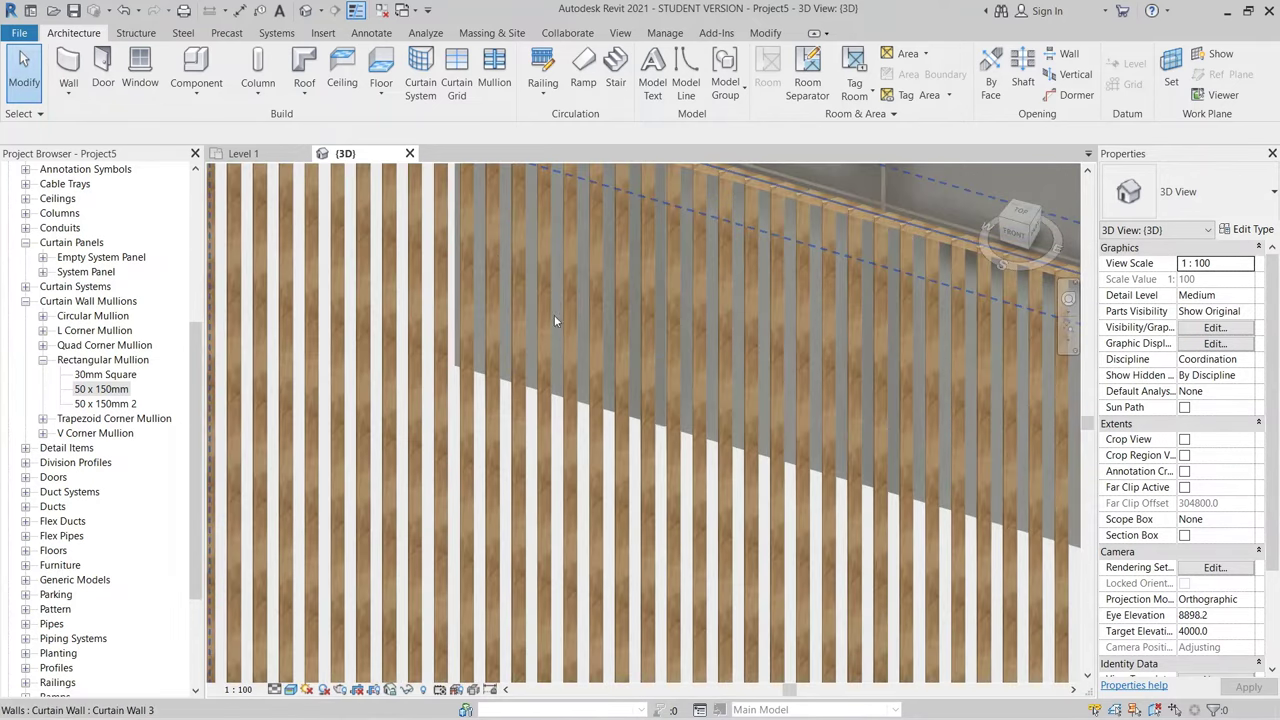
middle_click_drag(584, 455, 597, 580)
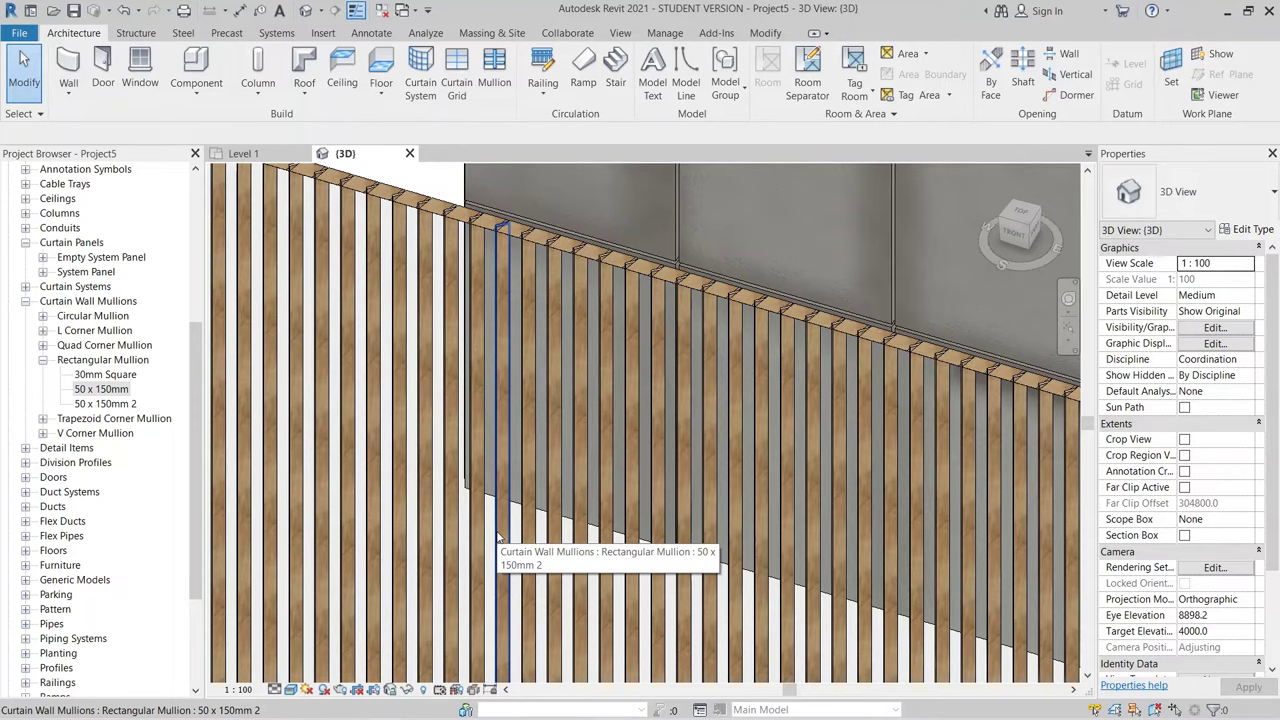
left_click(102, 404)
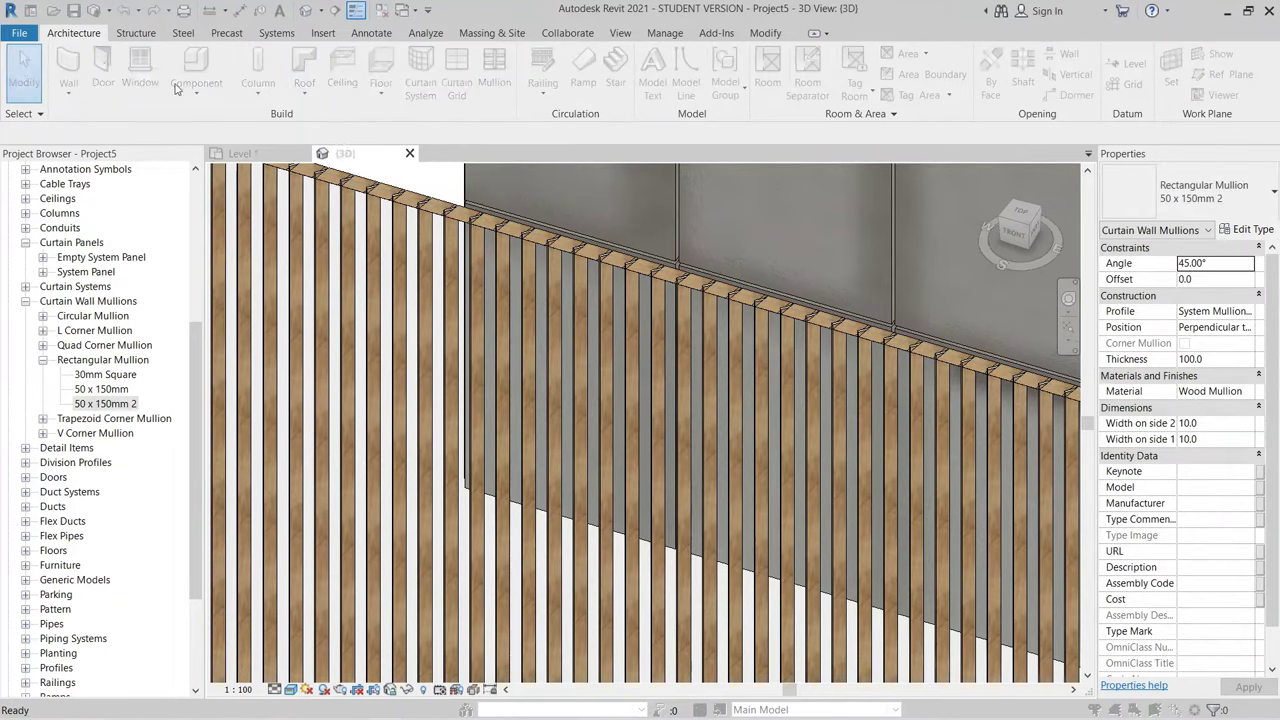
left_click(350, 240)
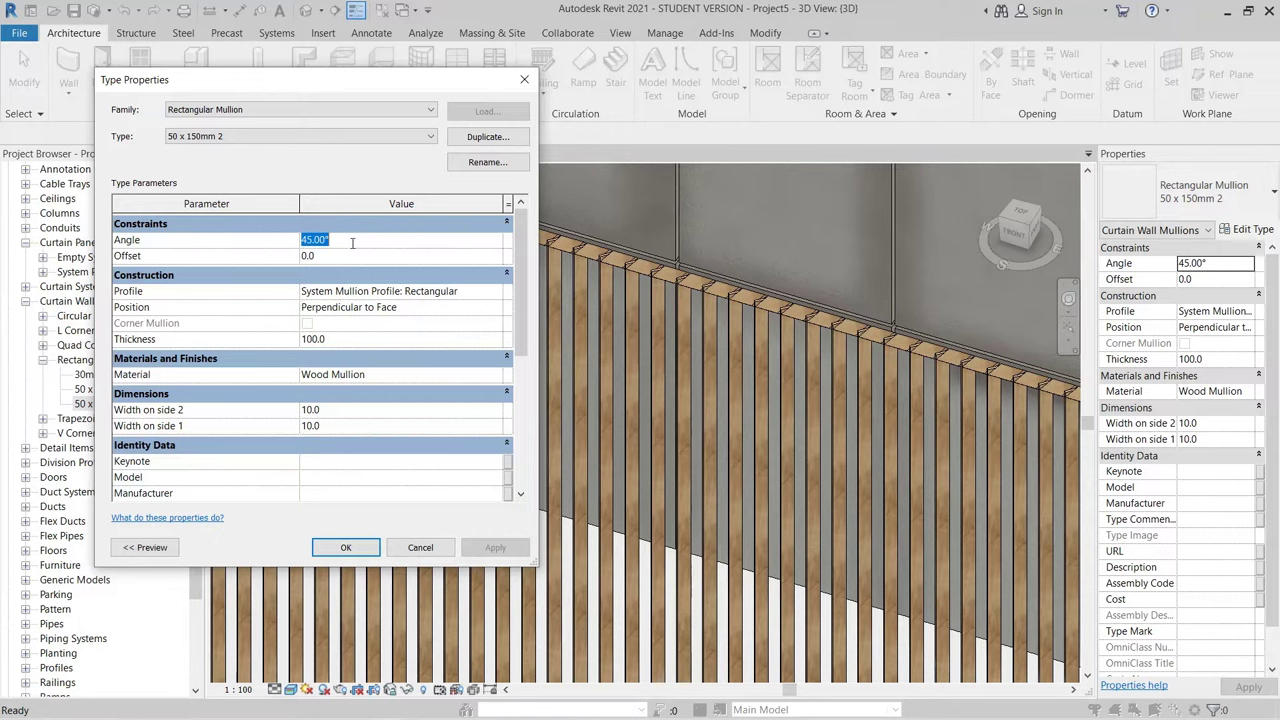
type("35")
key("Return")
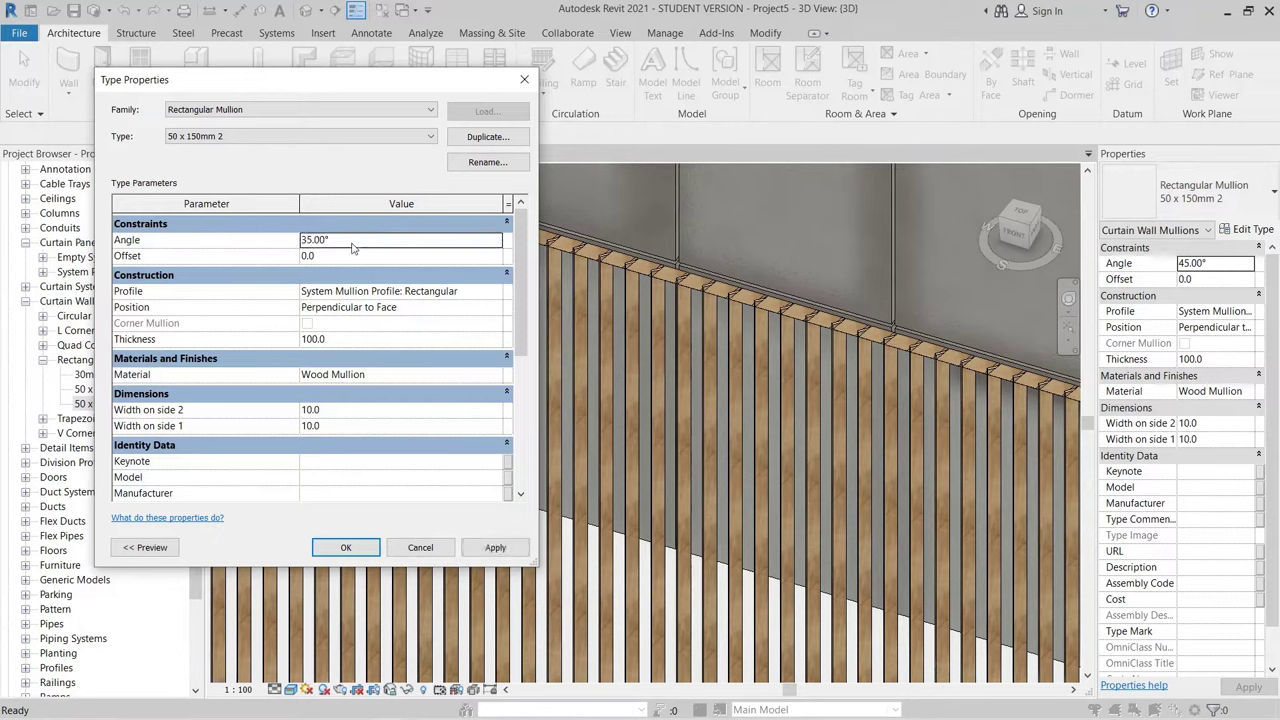
left_click(511, 552)
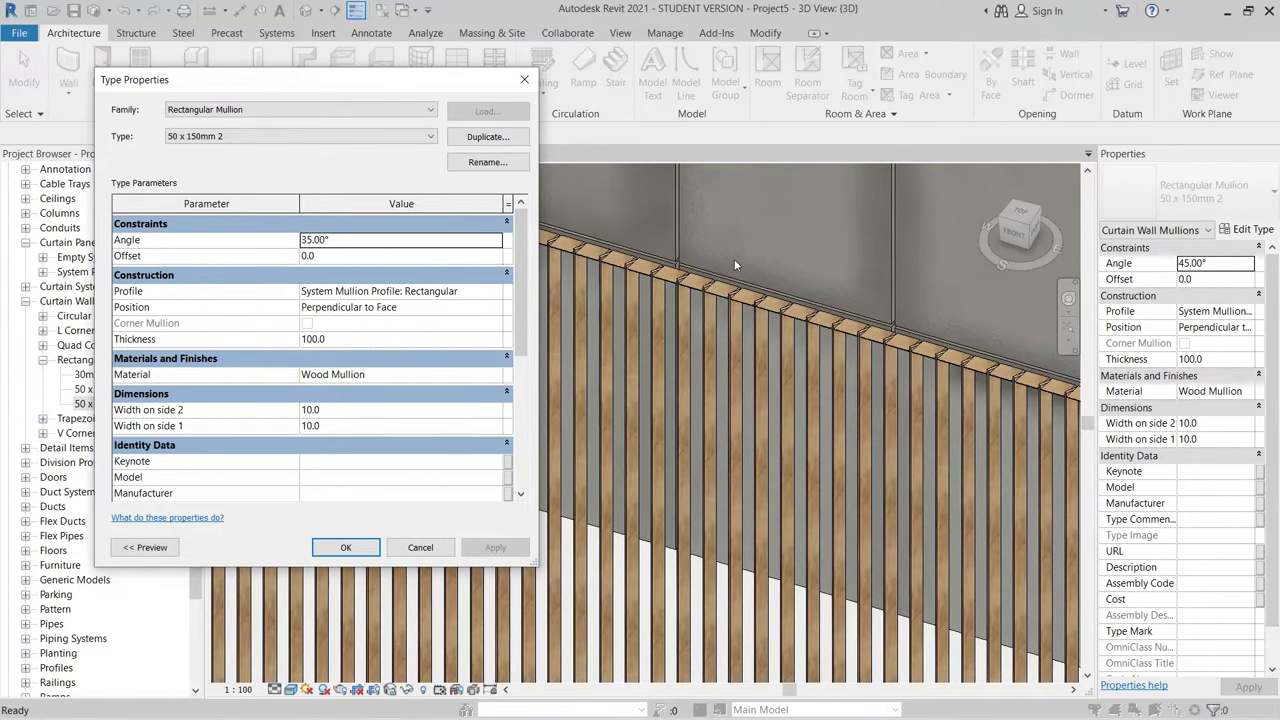
left_click(345, 548)
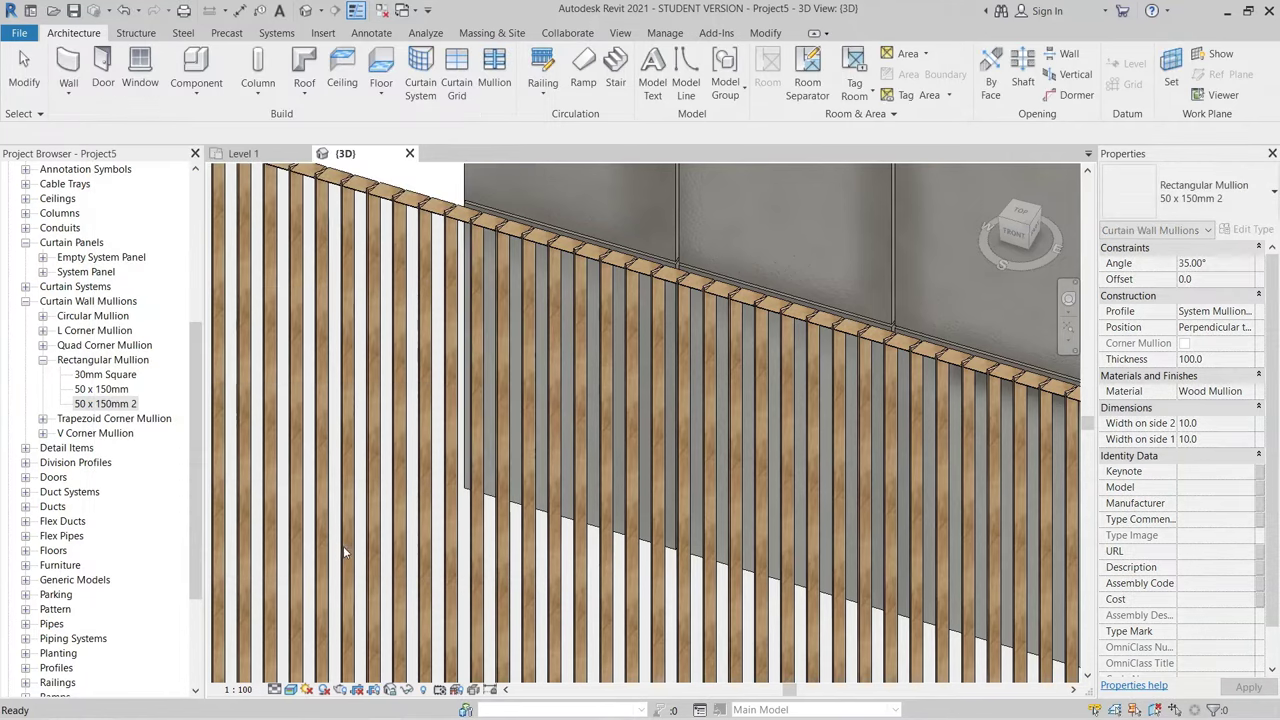
Step: Switch the 3D view's visual style to Hidden Line and bring both facade screens fully into view
scroll(665, 477, "down", 4)
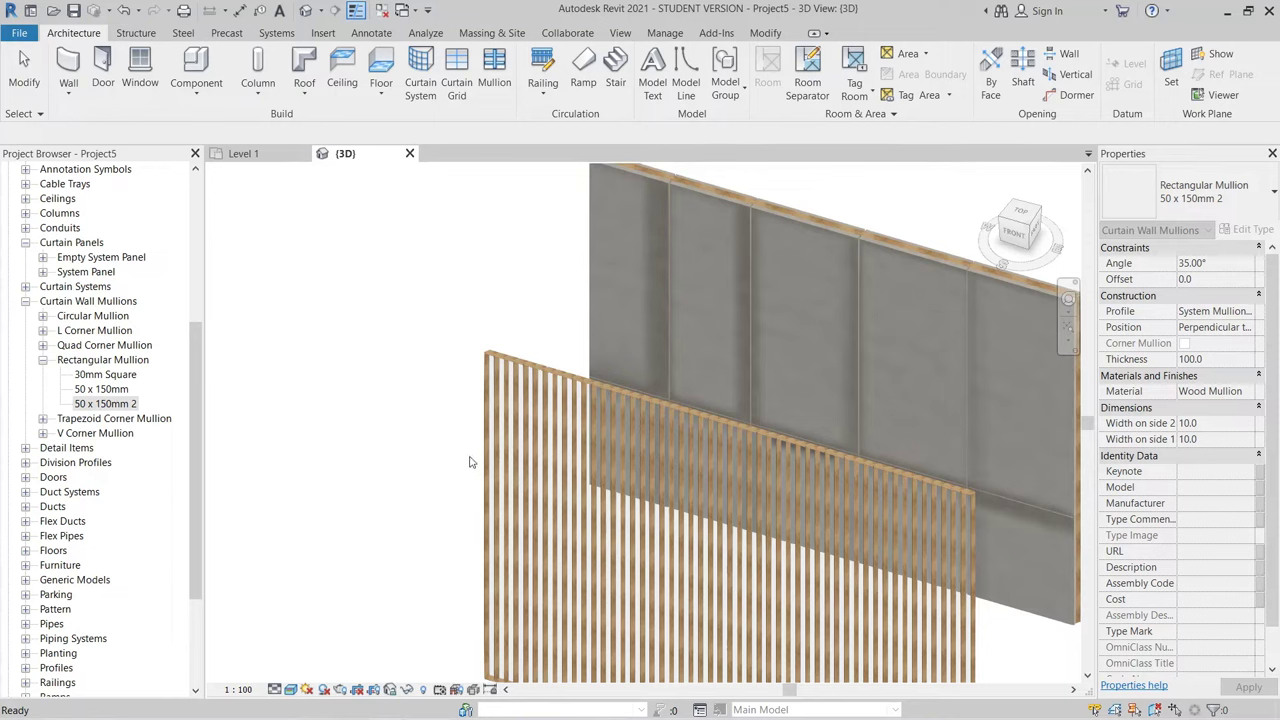
left_click(356, 406)
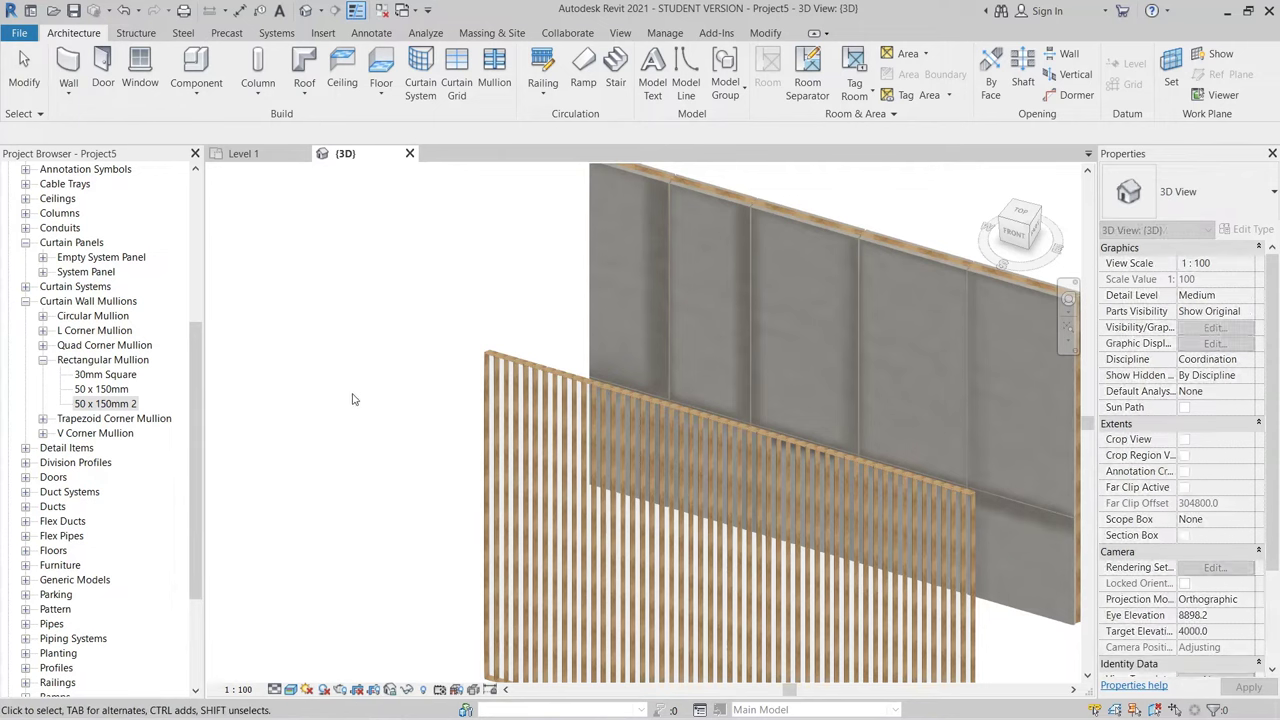
left_click(290, 689)
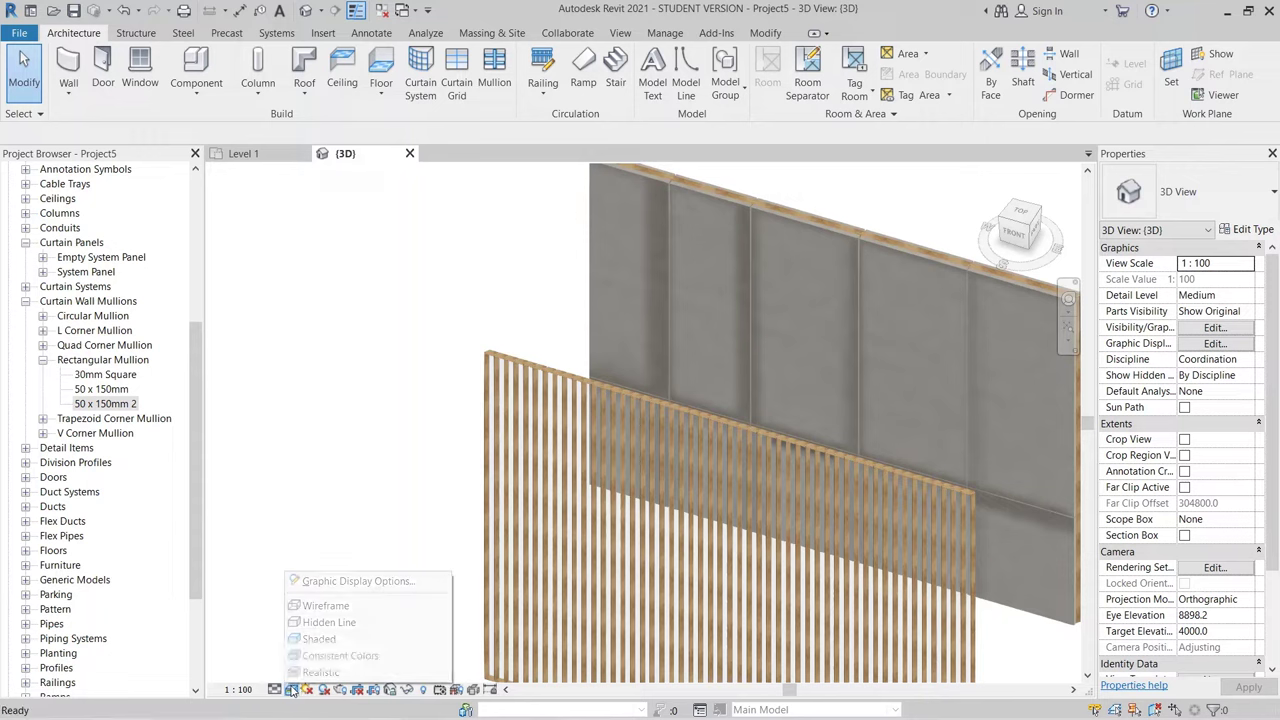
left_click(333, 627)
scroll(360, 551, "down", 1)
middle_click_drag(358, 495, 311, 411)
scroll(382, 497, "down", 1)
middle_click_drag(403, 554, 469, 640, "shift")
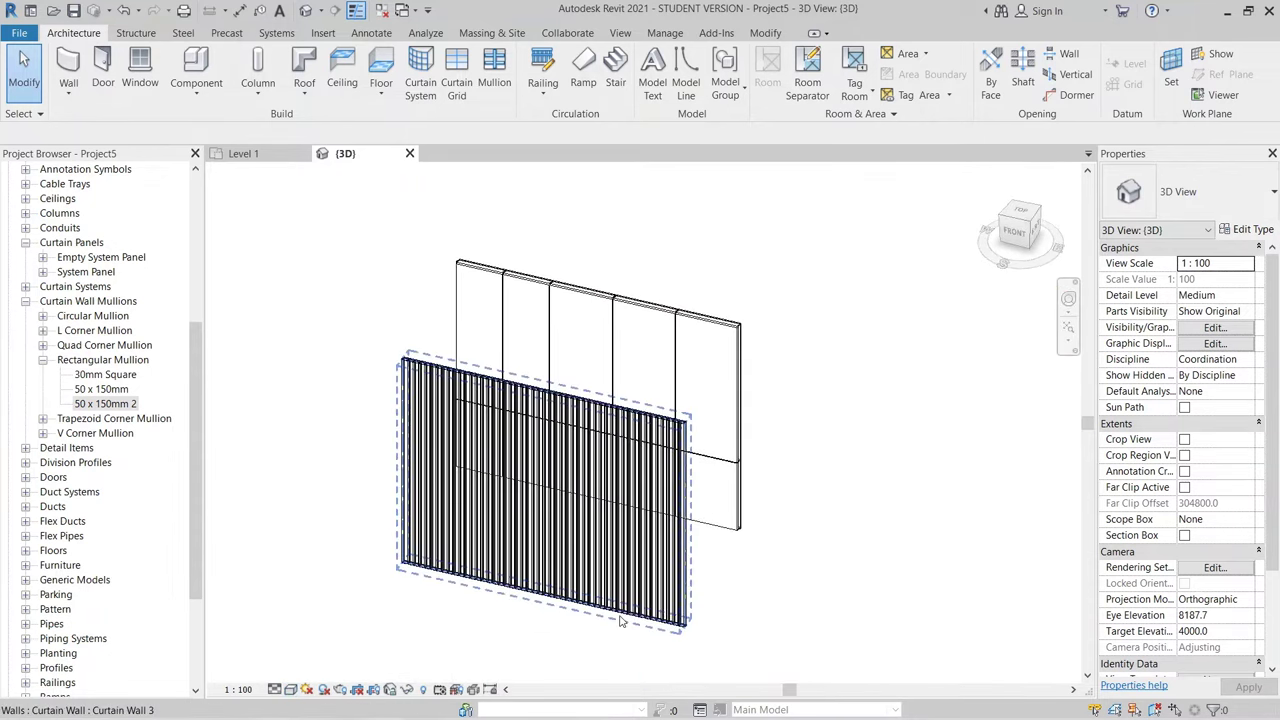
Step: Stretch the top of the slatted curtain wall upward to an unconnected height of about 20,700 mm
left_click(620, 617)
scroll(677, 389, "down", 1)
middle_click_drag(677, 389, 723, 549)
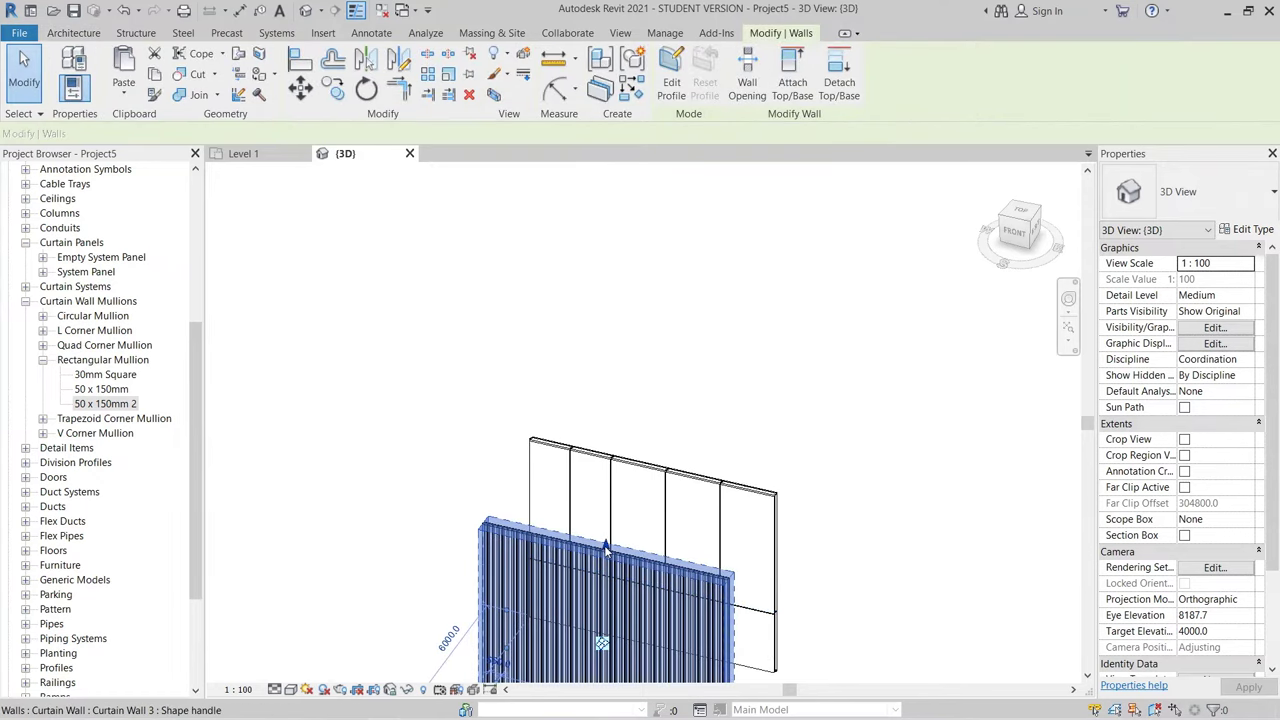
left_click_drag(605, 548, 766, 373)
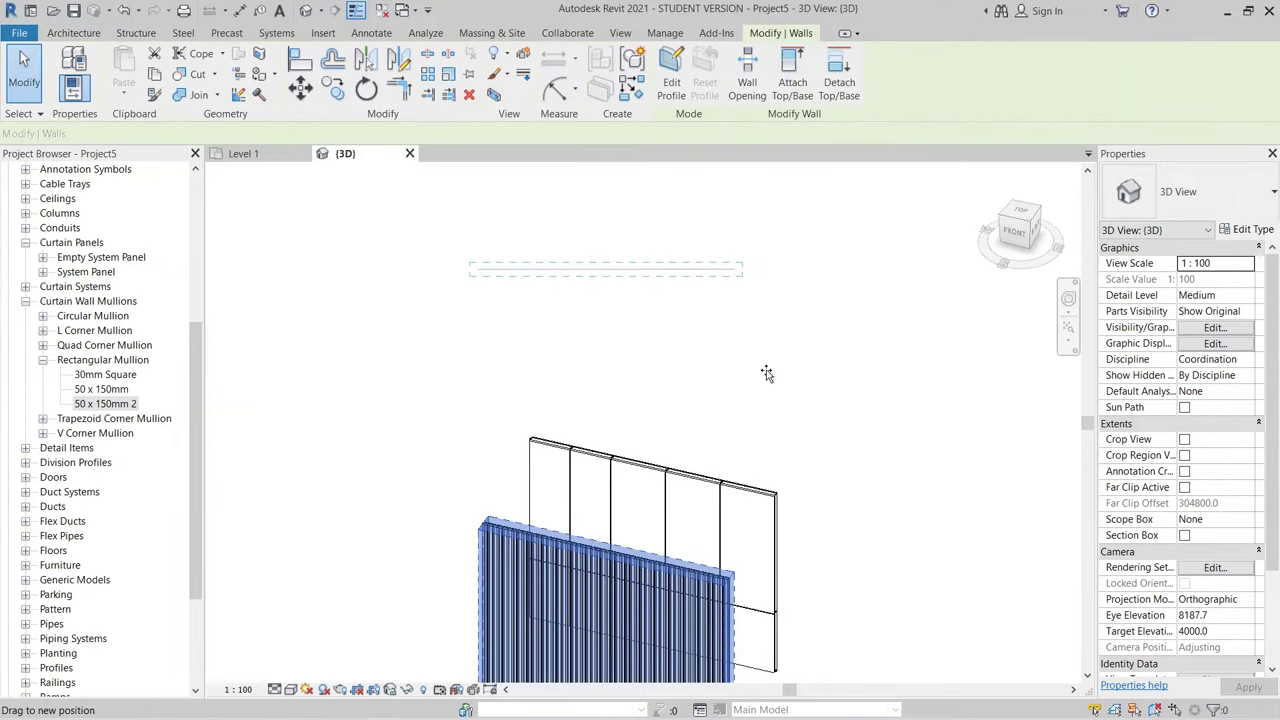
left_click(766, 376)
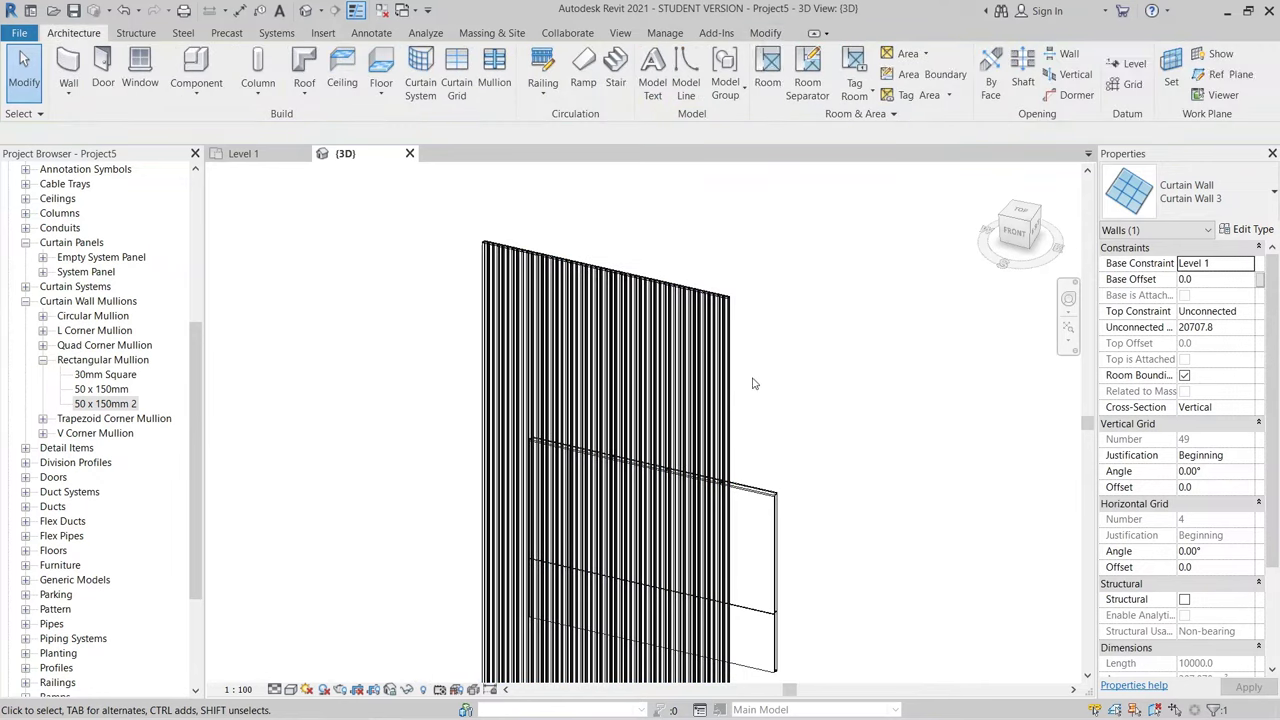
scroll(766, 376, "up", 3)
middle_click_drag(838, 352, 823, 571, "shift")
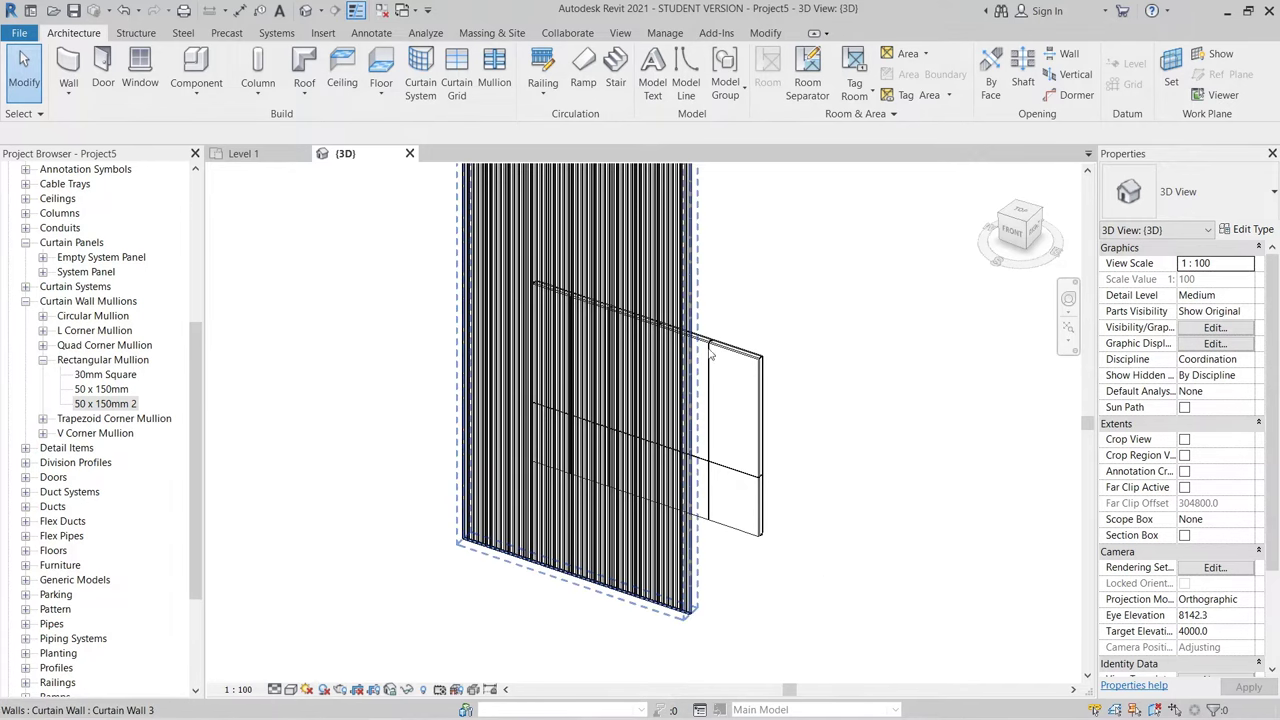
scroll(752, 372, "down", 2)
middle_click_drag(828, 472, 853, 481, "shift")
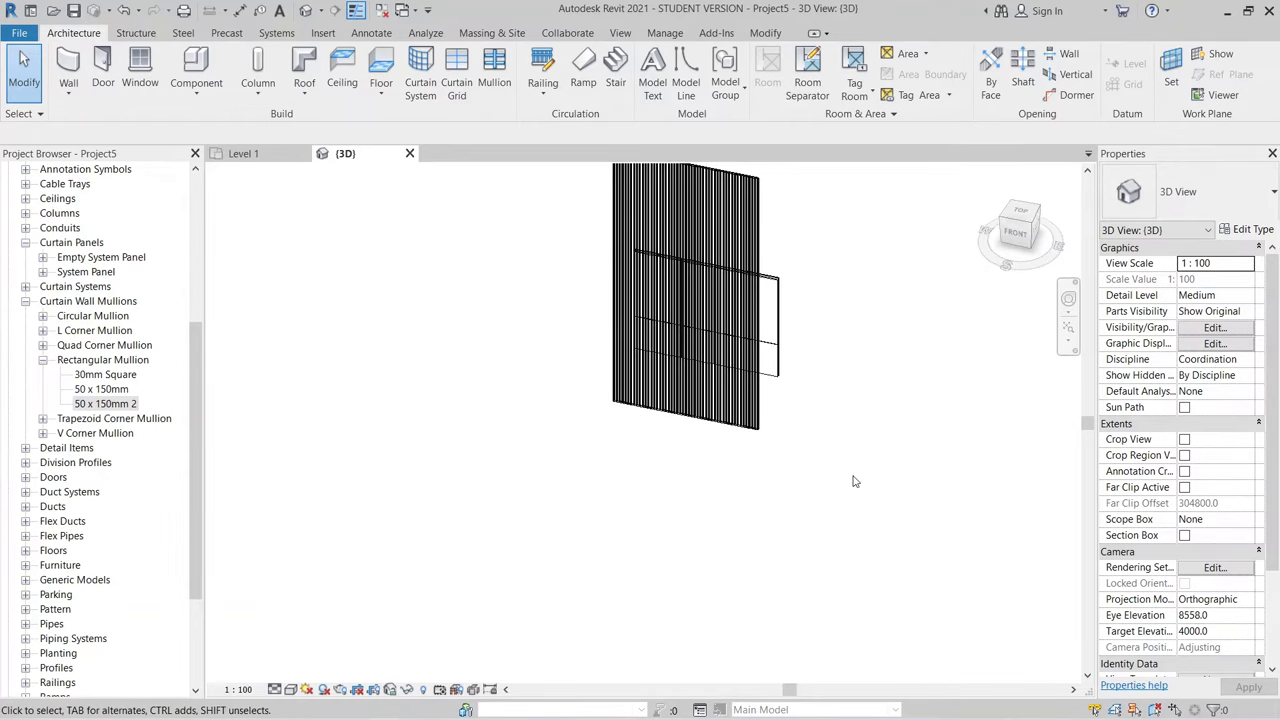
middle_click_drag(776, 480, 772, 438, "shift")
scroll(772, 438, "down", 5)
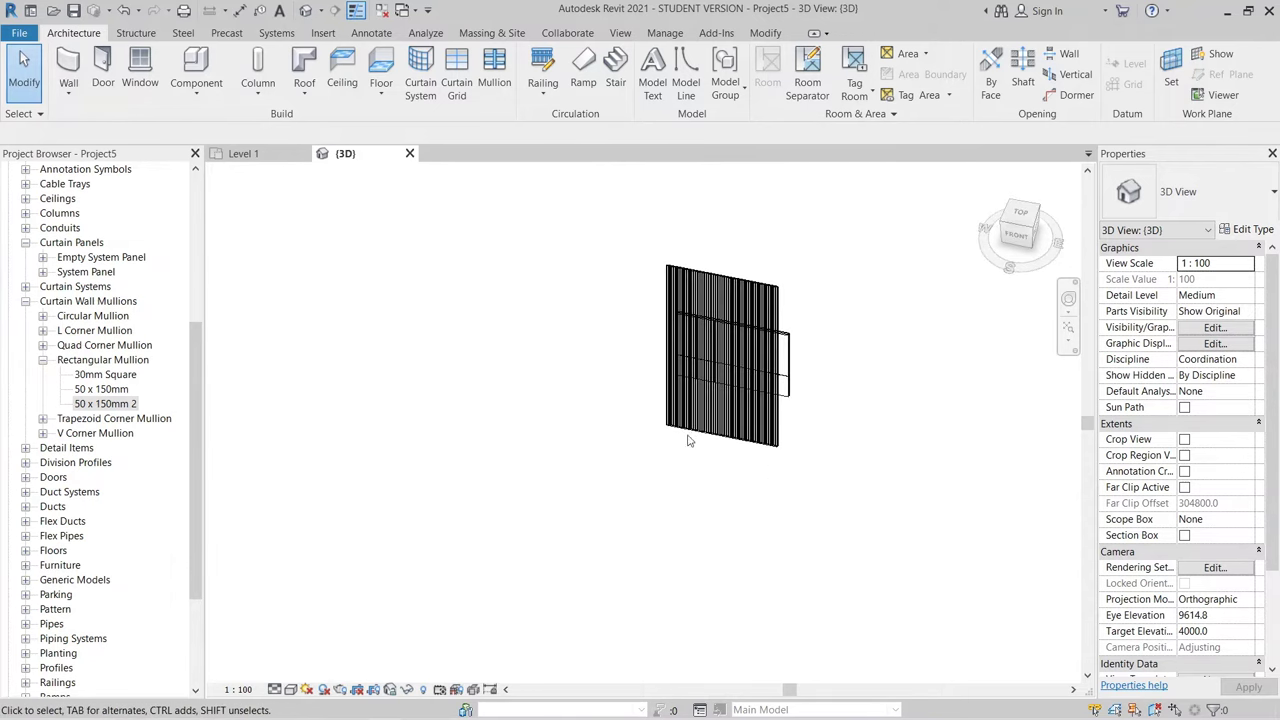
Step: On the Level 1 floor plan, draw a Generic - 200mm arc wall below the existing screens, spanning 9600 mm with a radius of about 12,370 mm
left_click(242, 160)
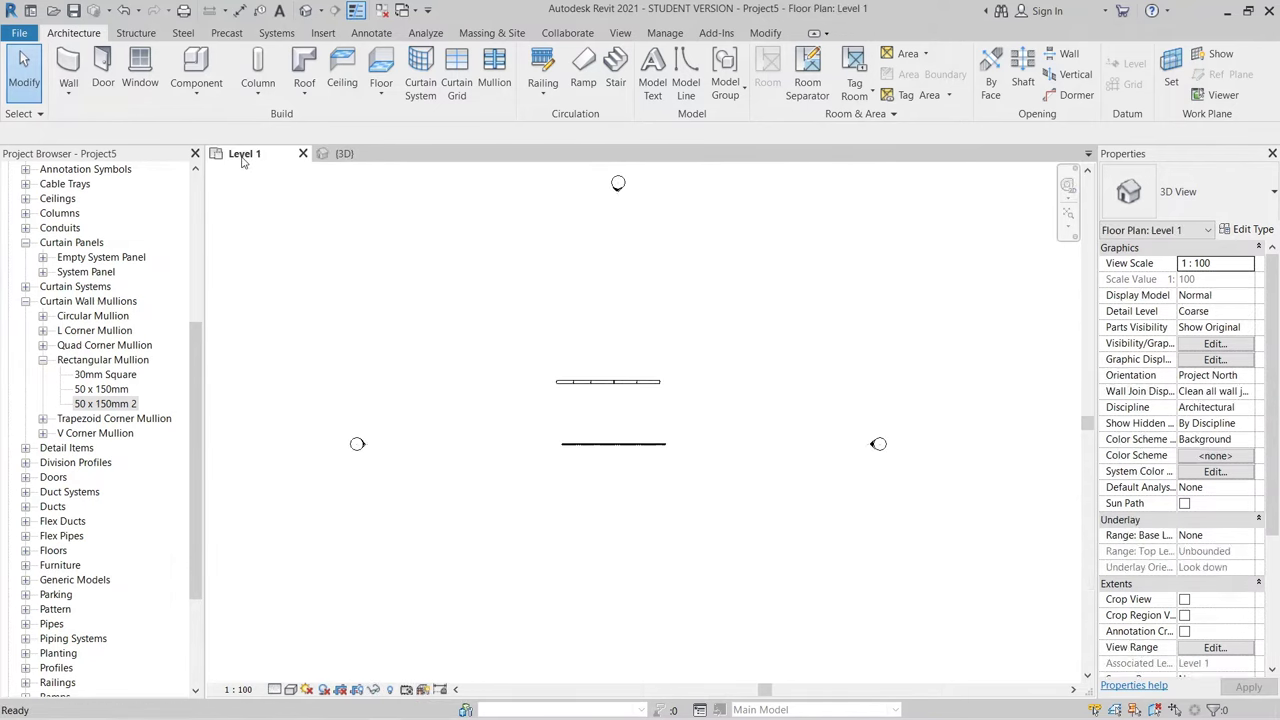
scroll(560, 300, "down", 3)
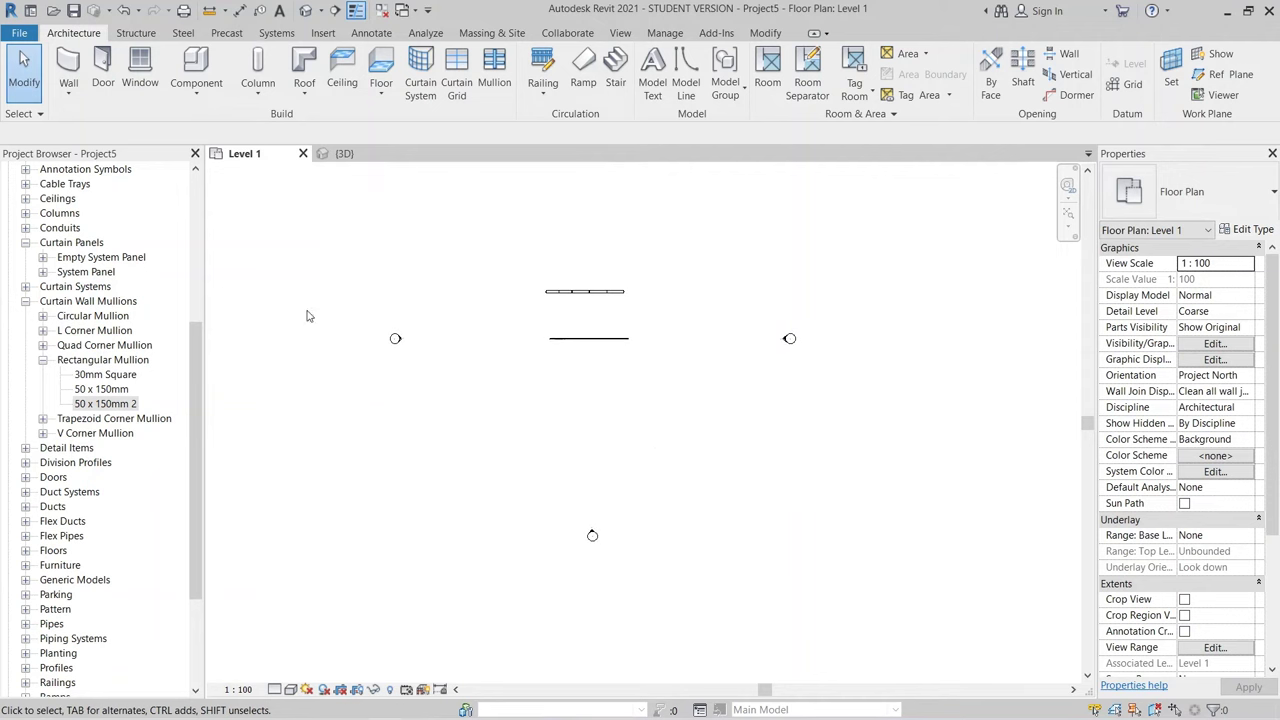
key("w")
key("a")
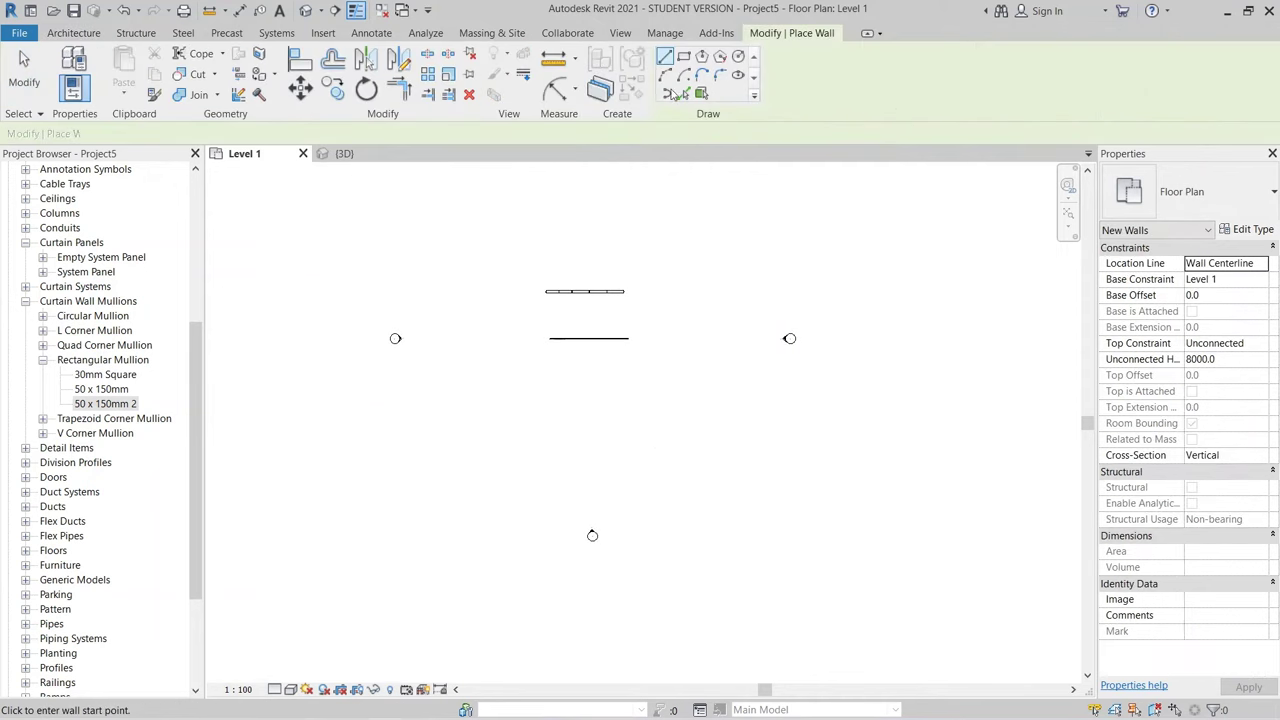
scroll(537, 409, "up", 4)
left_click(508, 359)
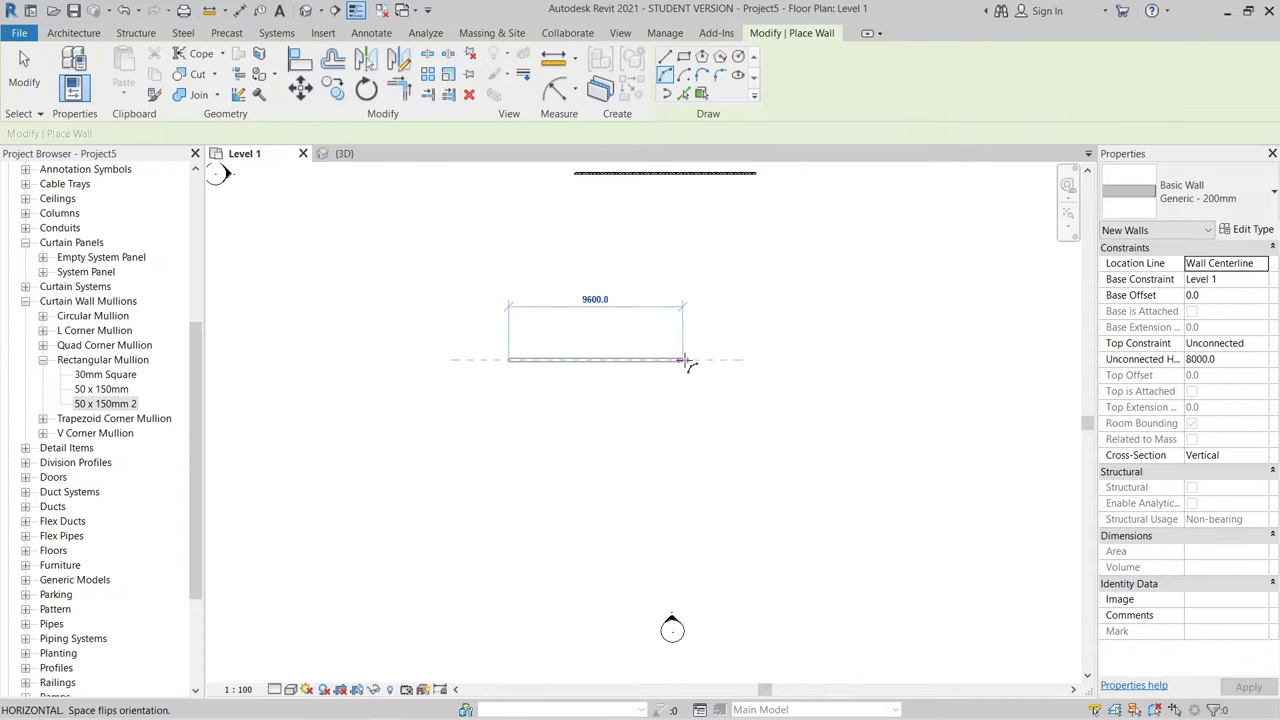
left_click(684, 360)
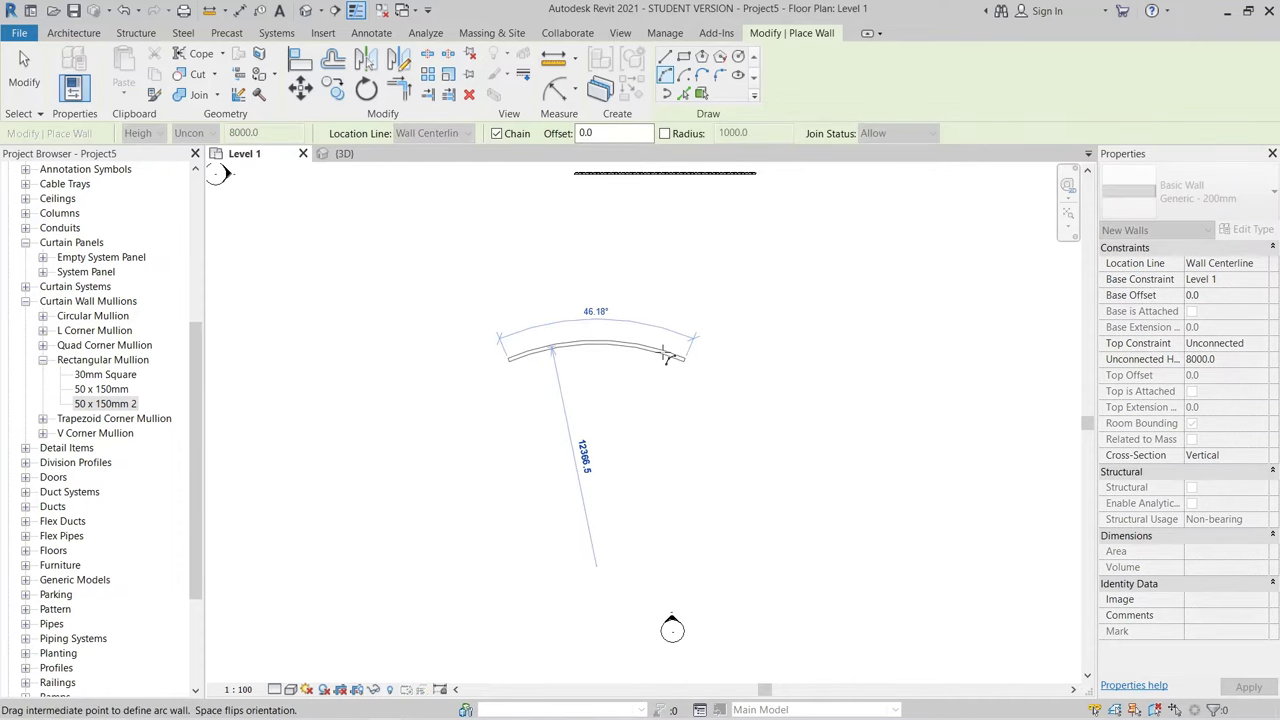
left_click(665, 355)
Step: Chain a second arc wall spanning about 9000 mm and curving the opposite way, forming an S-shaped wall, and finish placing walls
left_click(848, 360)
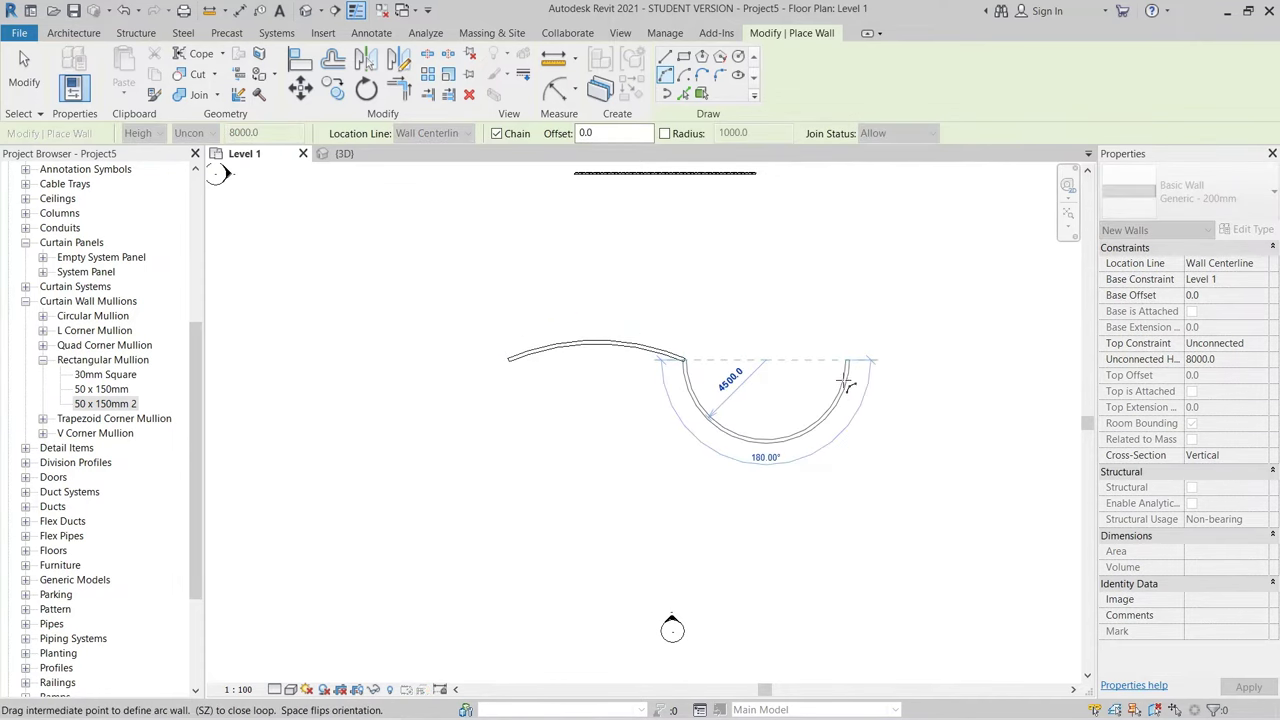
left_click(843, 380)
key("Escape")
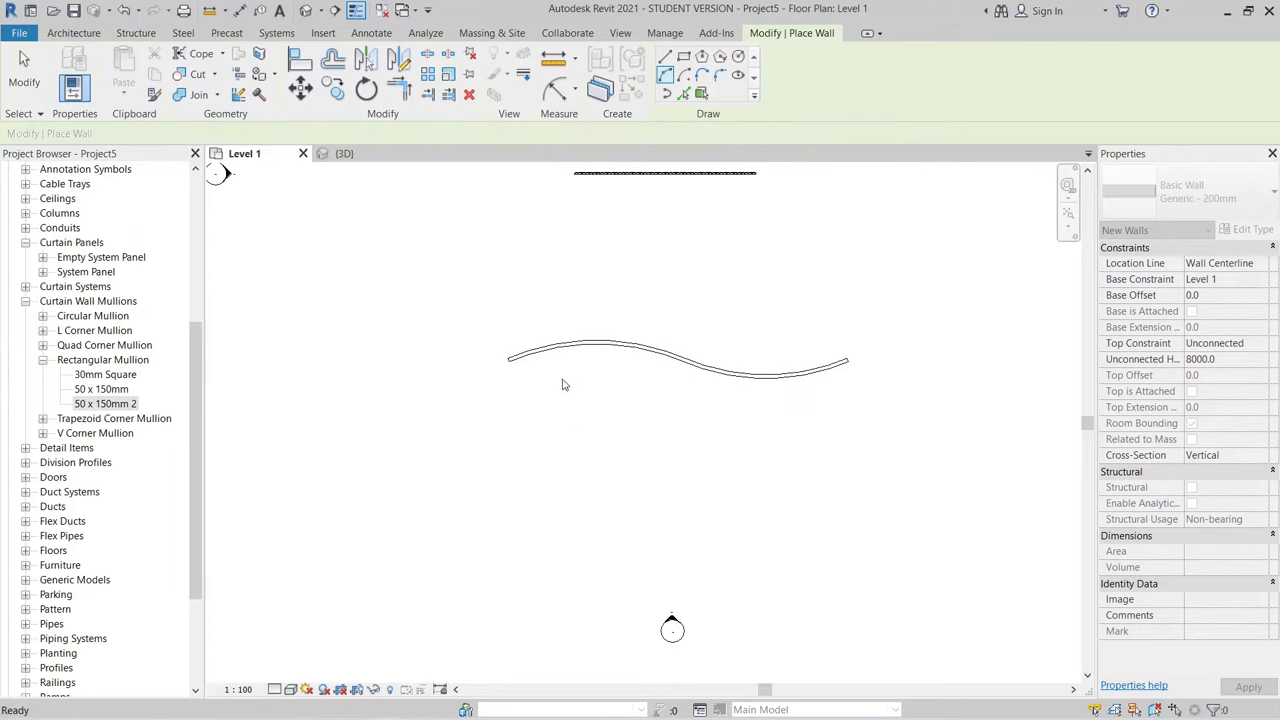
key("Escape")
Step: In the 3D view, set the radius of the first arc wall to 10000 mm
left_click(600, 346)
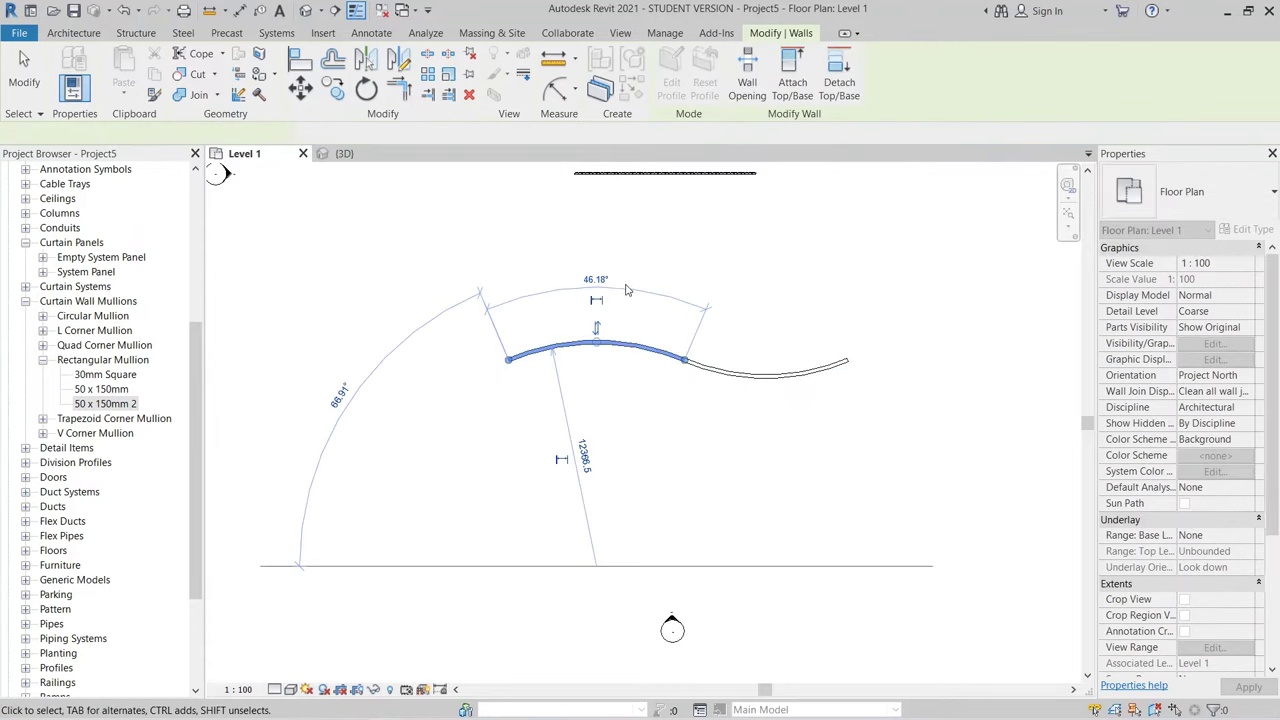
left_click(605, 429)
left_click(340, 153)
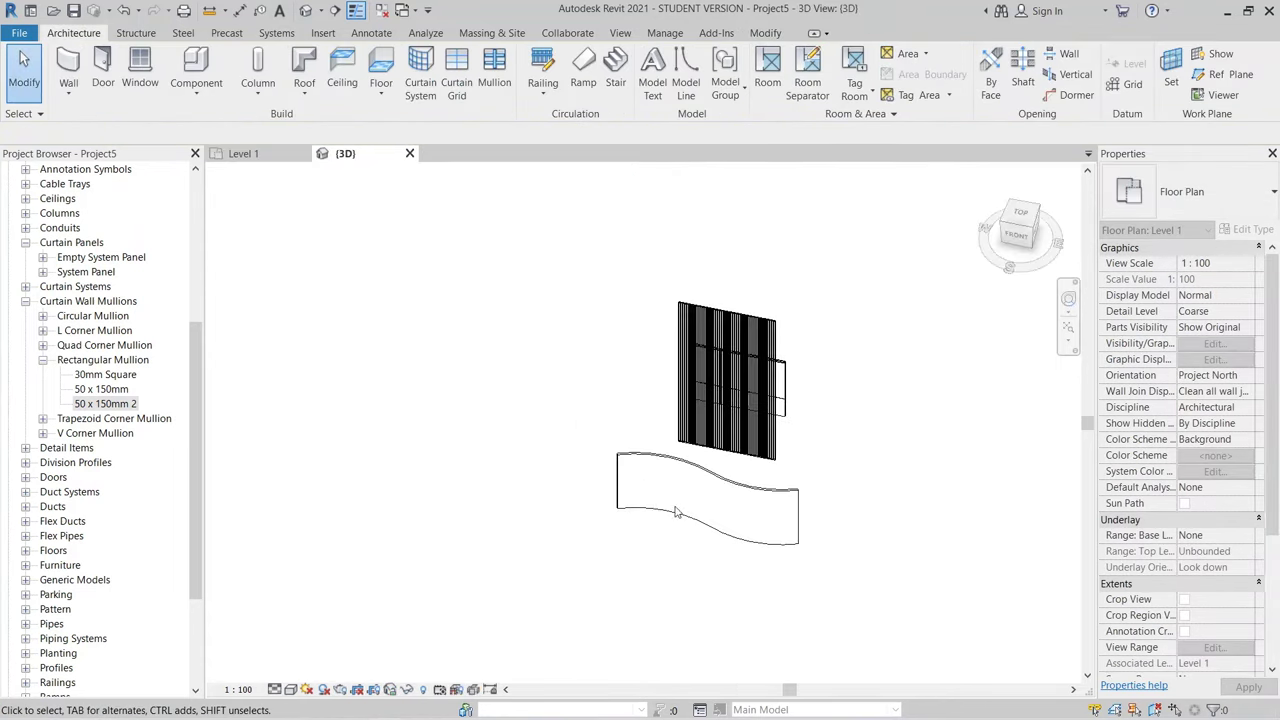
left_click(677, 474)
scroll(667, 566, "up", 2)
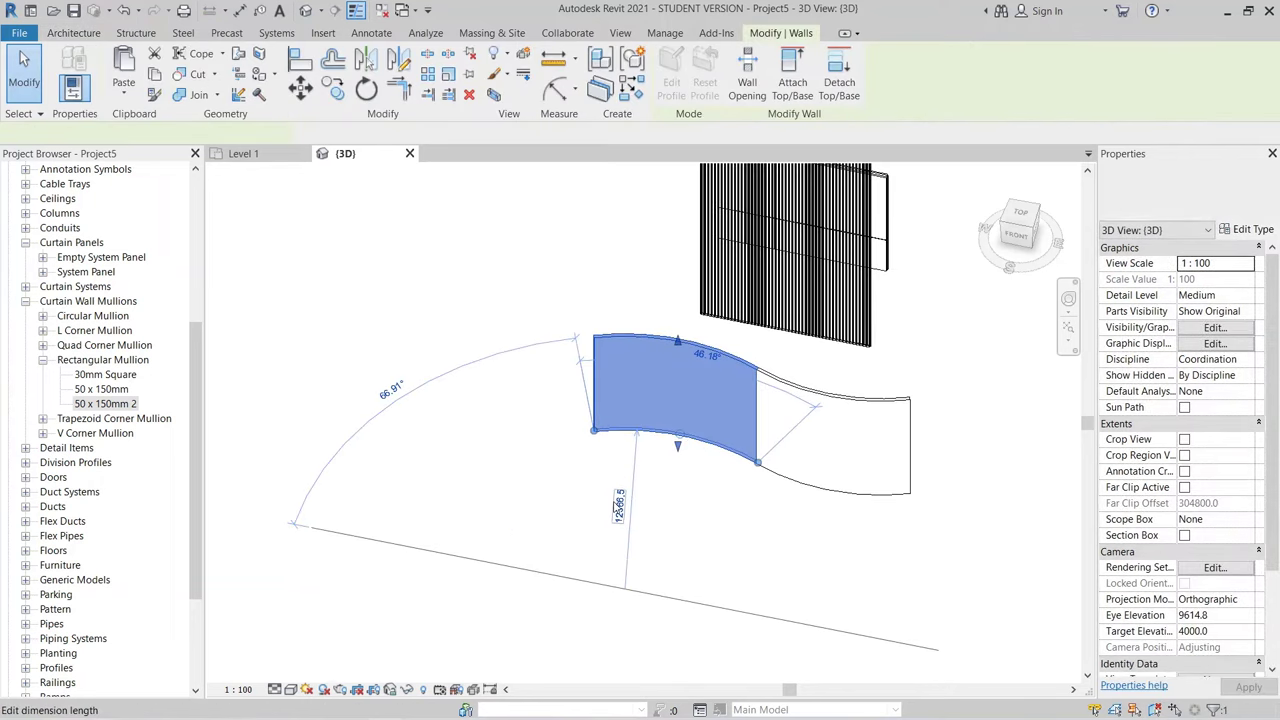
left_click(621, 500)
type("1")
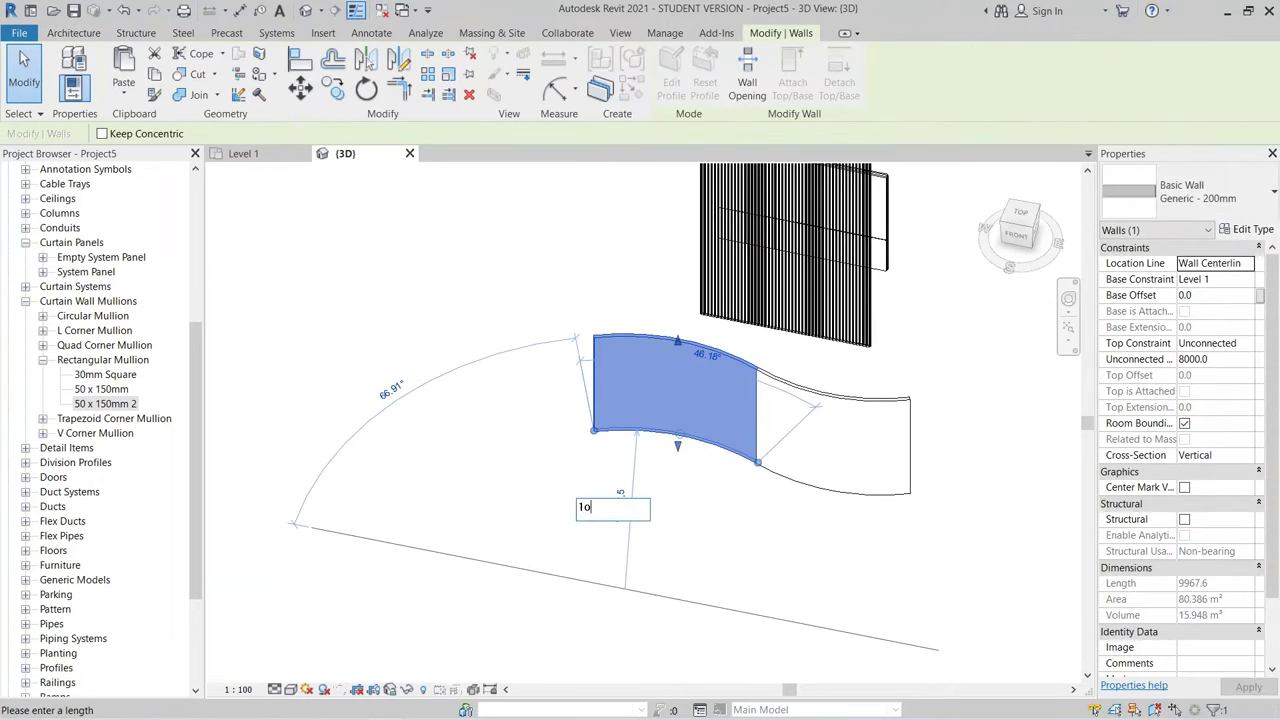
type("0000")
key("Return")
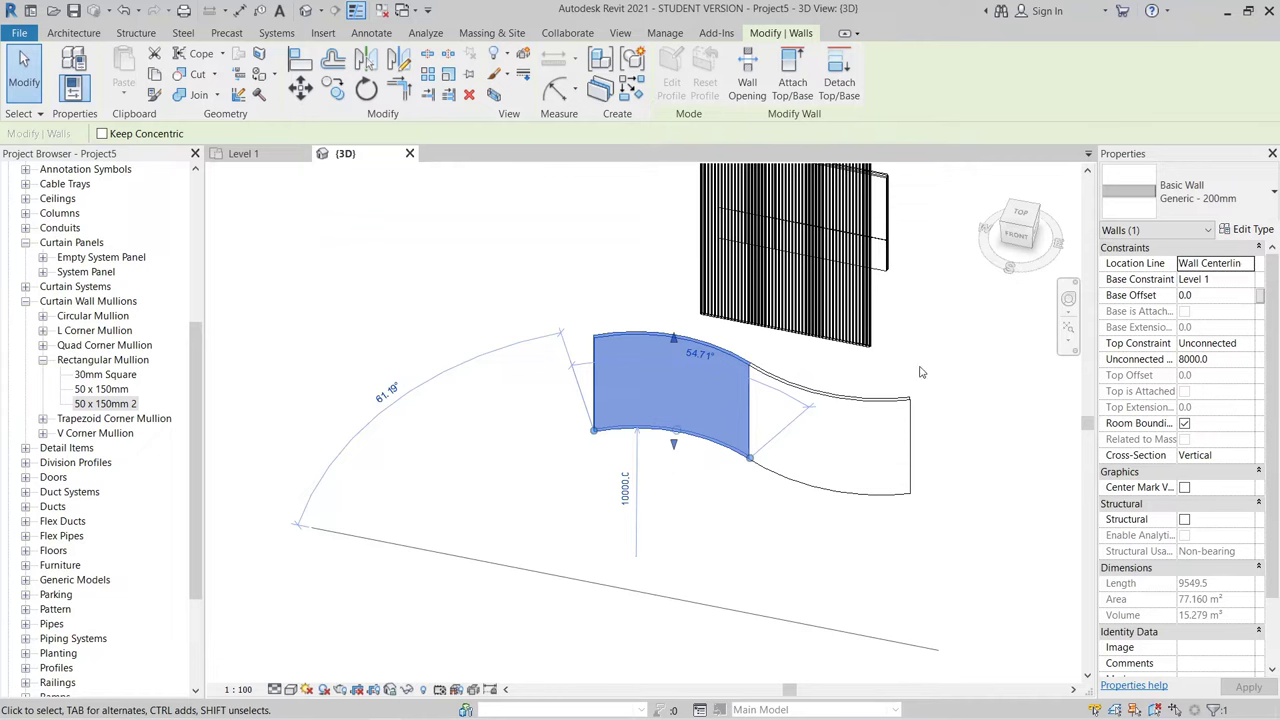
Step: Set the radius of the second arc wall to 12 m and clear the selection
left_click(895, 420)
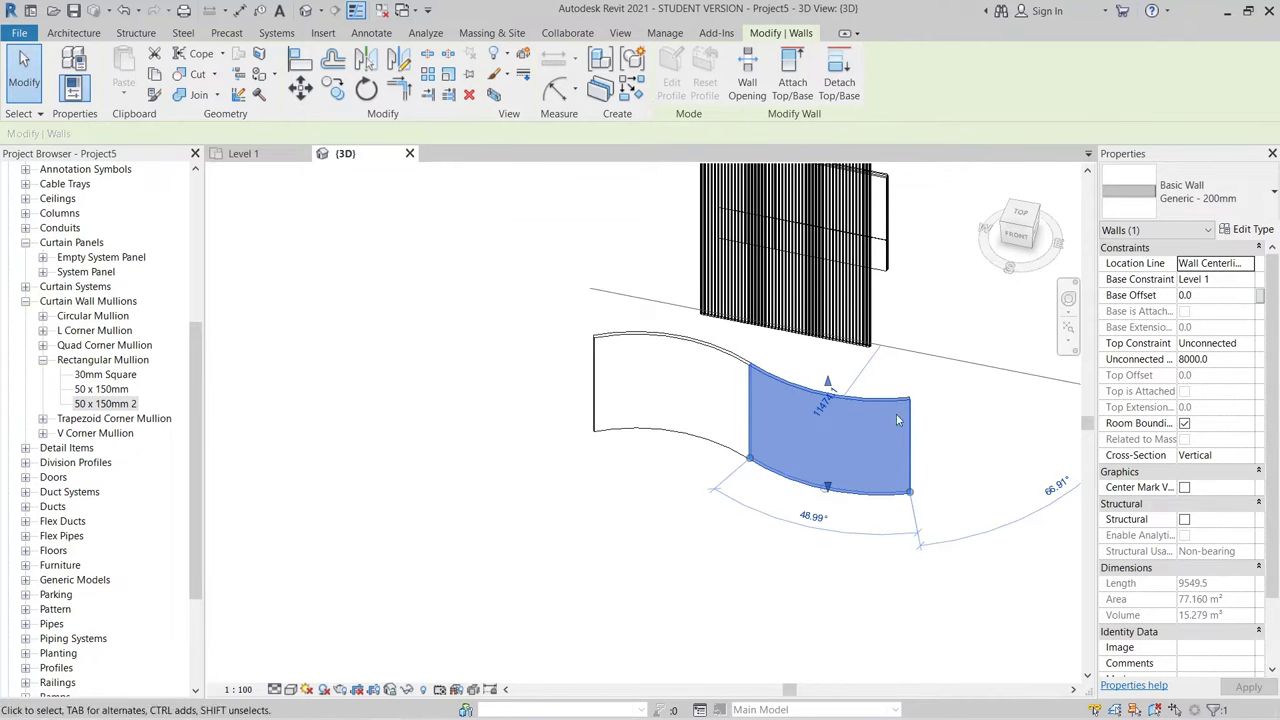
left_click(822, 404)
type("12m")
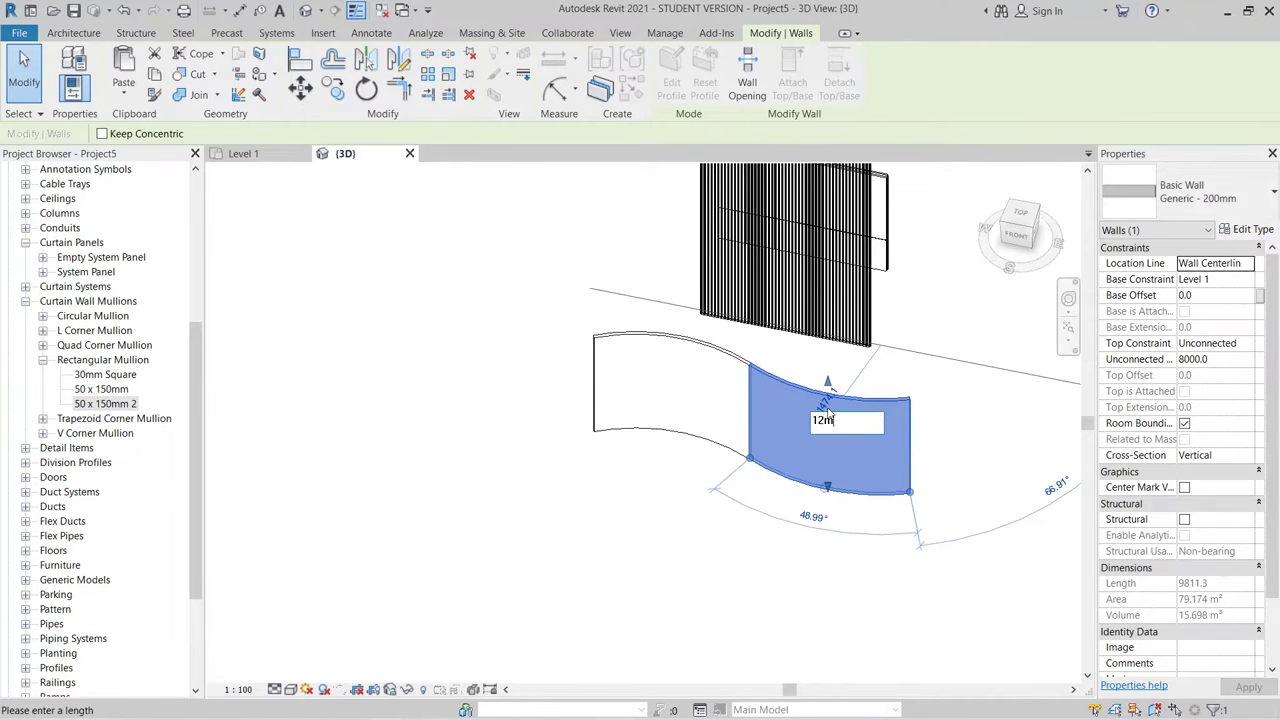
key("Return")
key("Escape")
Step: Select both arc walls and change their type from Basic Wall to Curtain Wall 3
left_click_drag(920, 555, 478, 370)
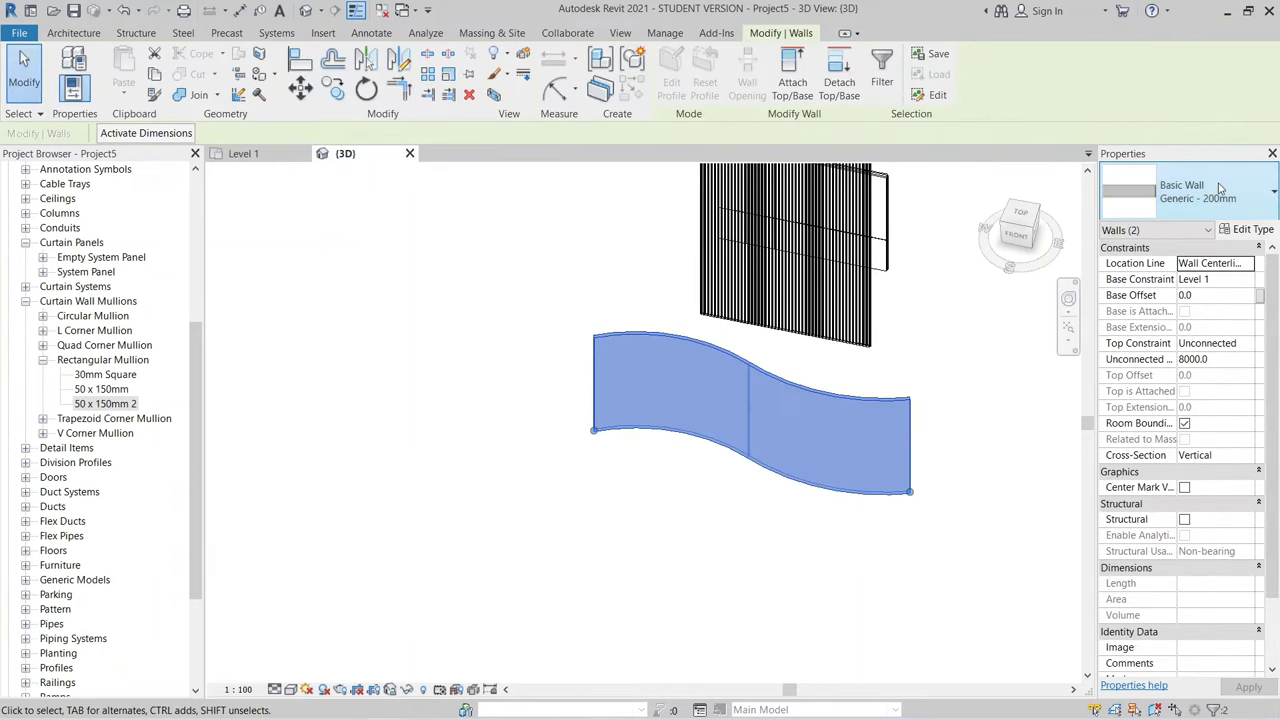
left_click(1220, 189)
scroll(1185, 335, "down", 5)
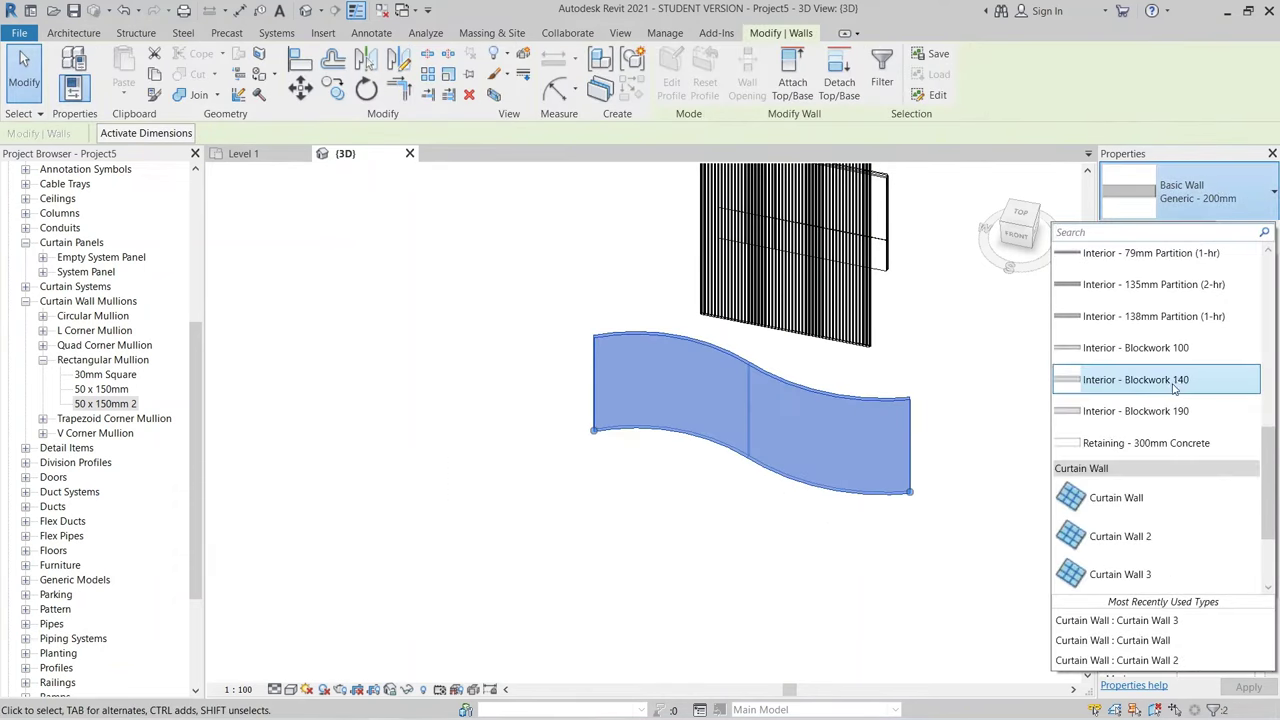
left_click(1118, 465)
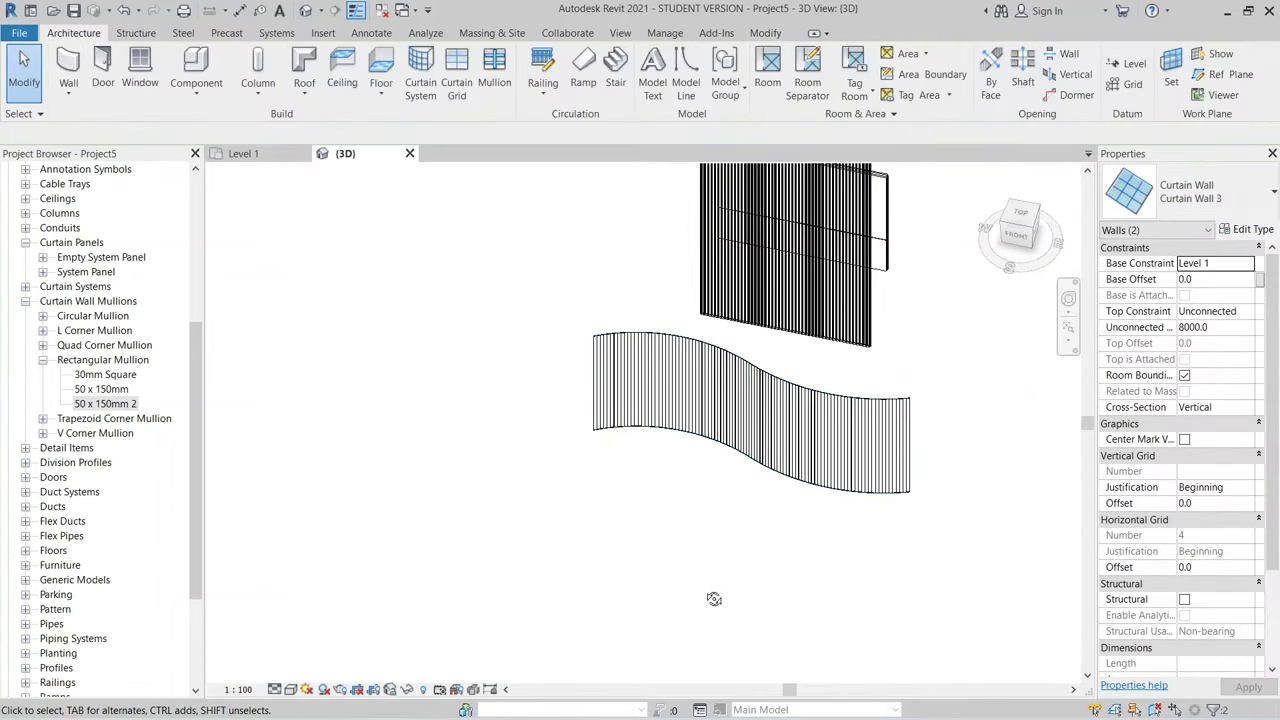
Step: Examine the vertical grid lines along both halves of the S-curved curtain wall, close up and from further away
scroll(757, 491, "up", 8)
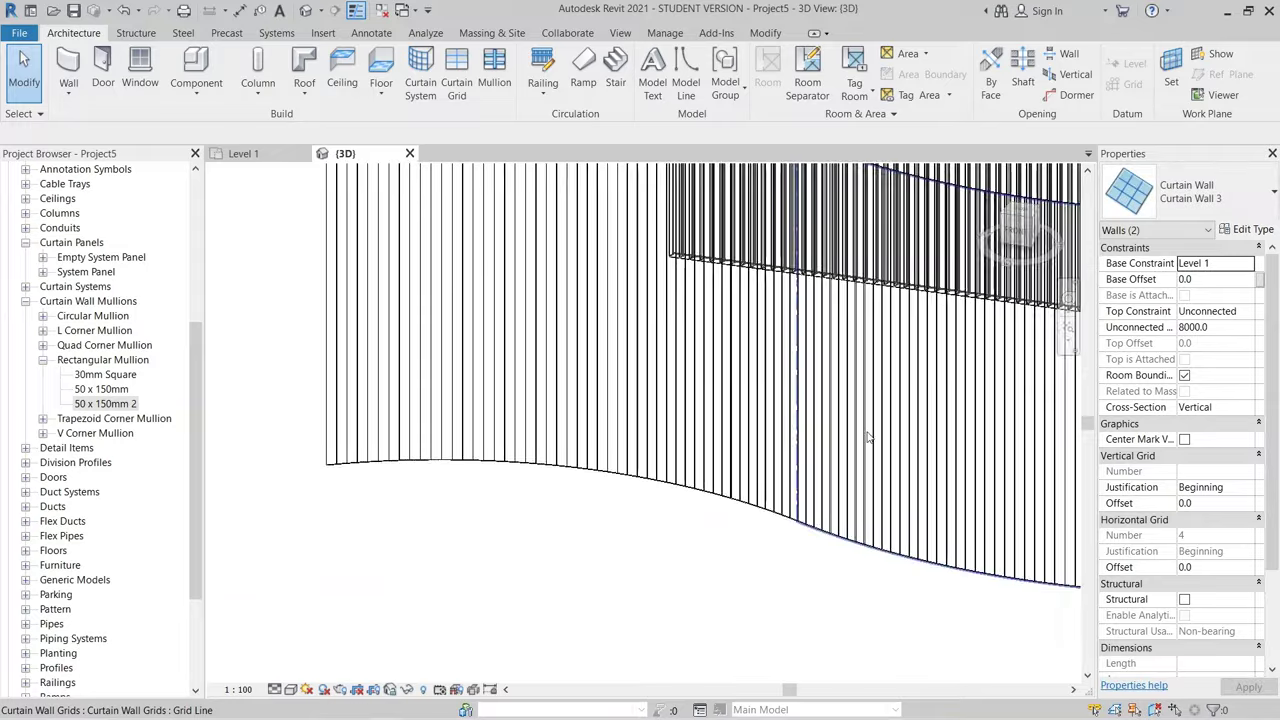
middle_click_drag(868, 437, 738, 525, "shift")
scroll(811, 477, "down", 2)
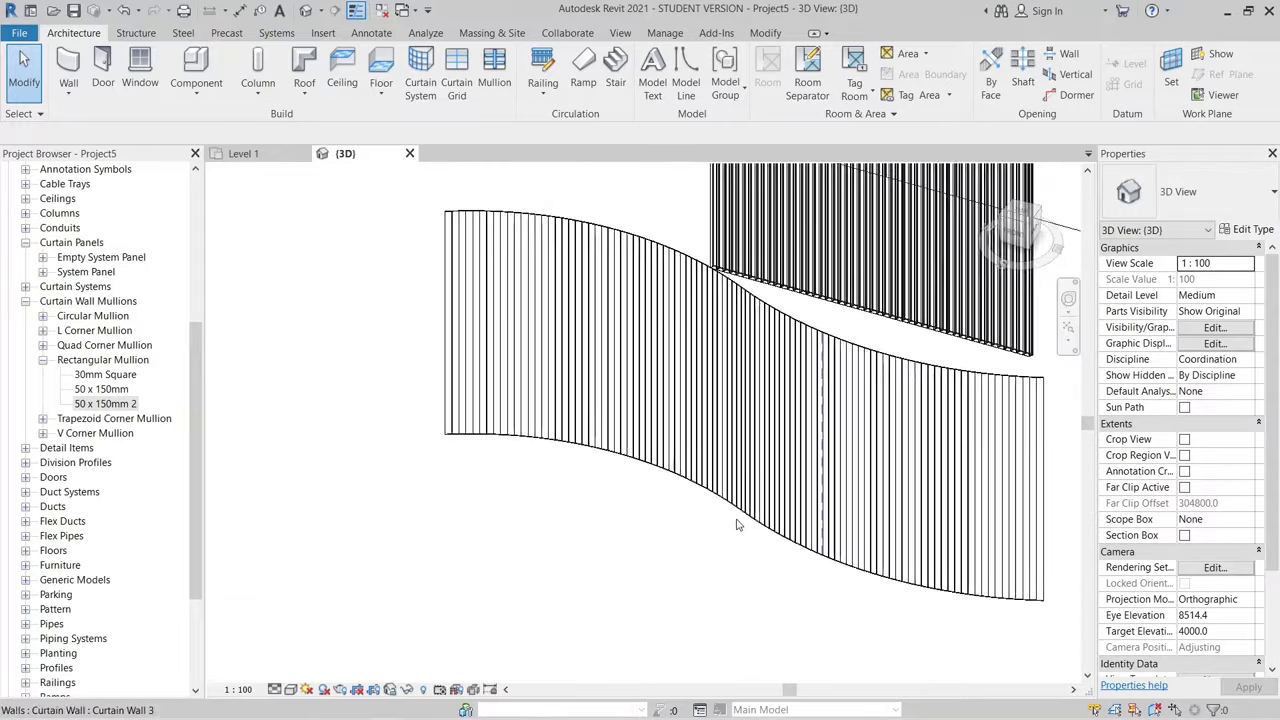
scroll(736, 523, "down", 1)
scroll(571, 335, "up", 6)
scroll(440, 250, "up", 3)
scroll(452, 378, "down", 5)
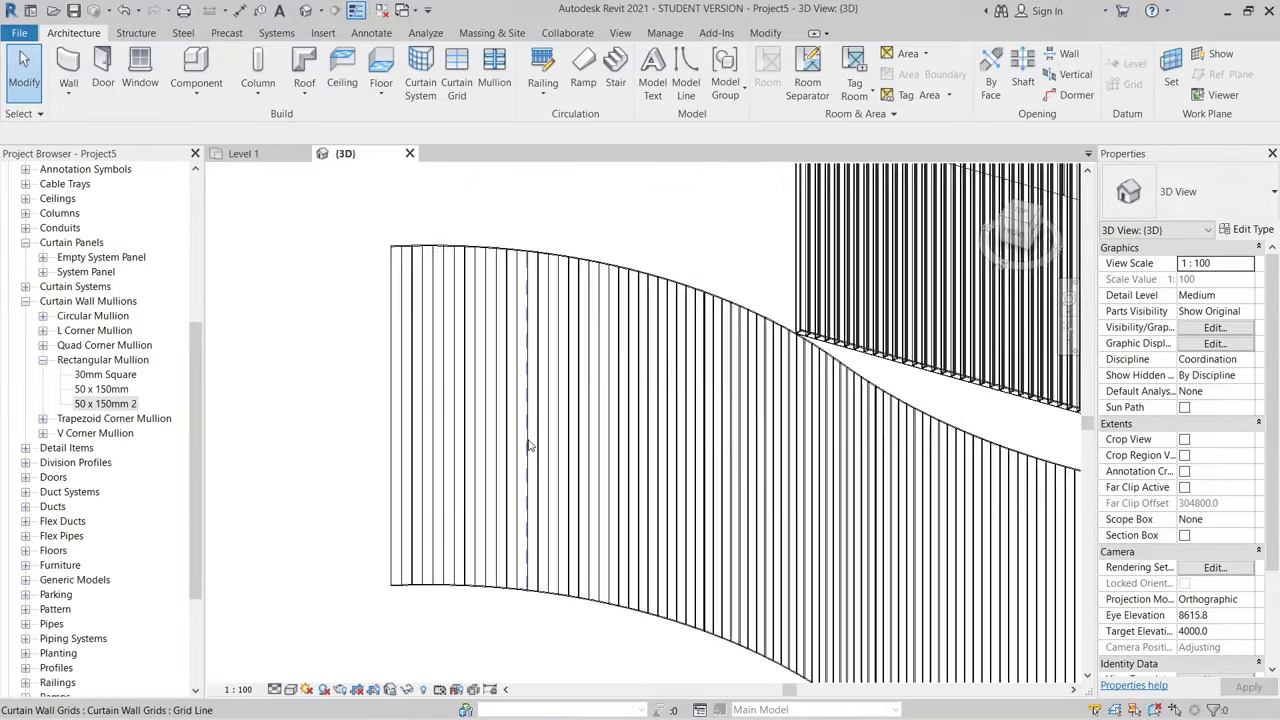
middle_click_drag(530, 446, 574, 551, "shift")
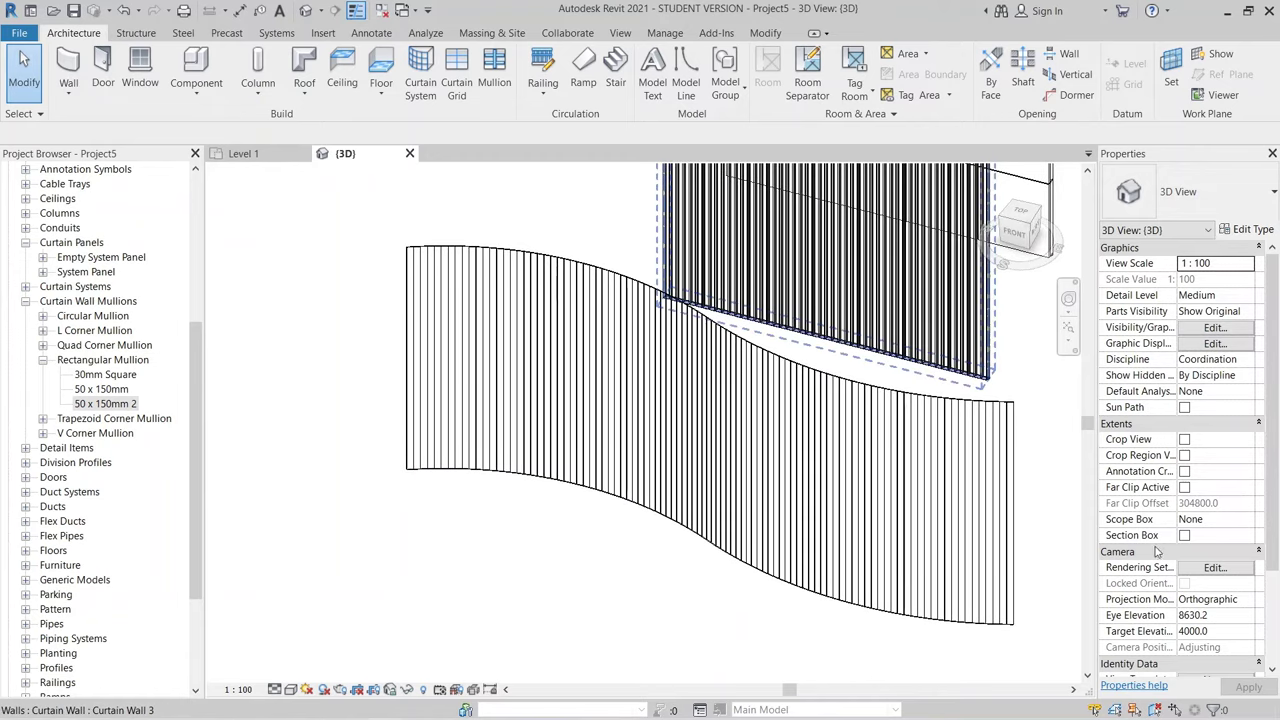
middle_click_drag(1020, 517, 1003, 480)
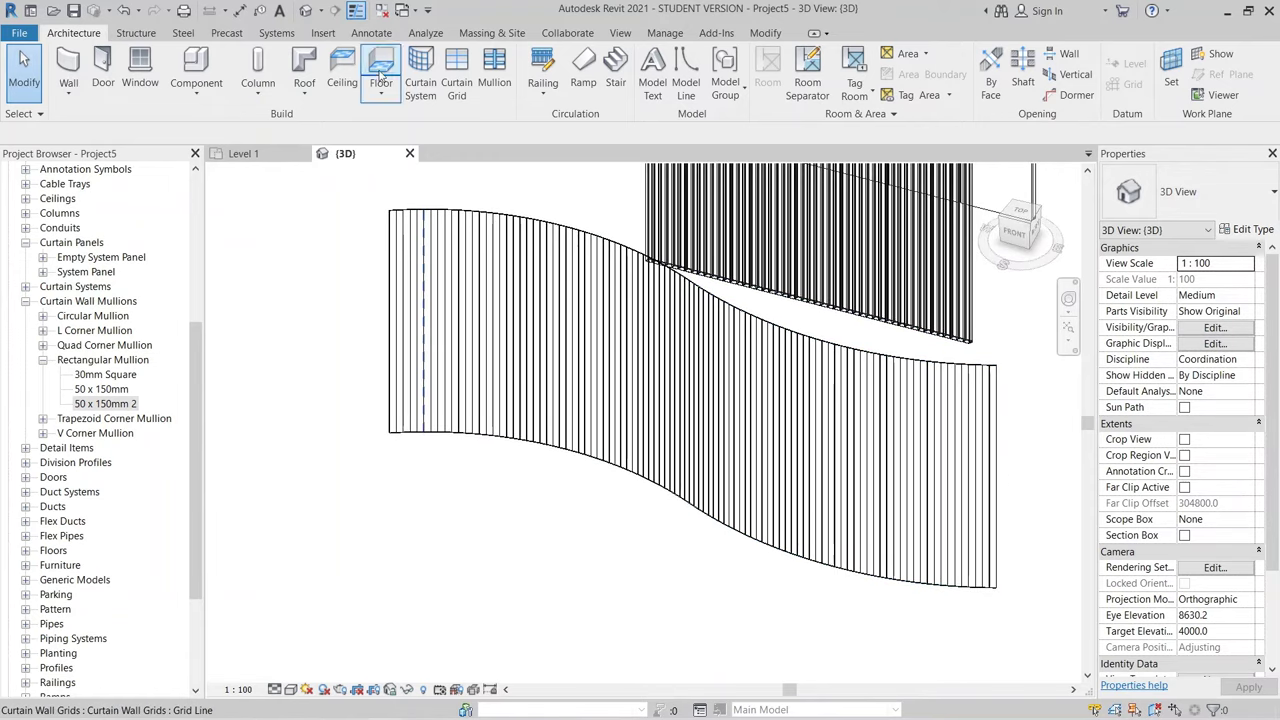
Step: Place Rectangular Mullion 50 x 150mm 2 on all grid lines of both curved curtain walls and end mullion placement
left_click(494, 72)
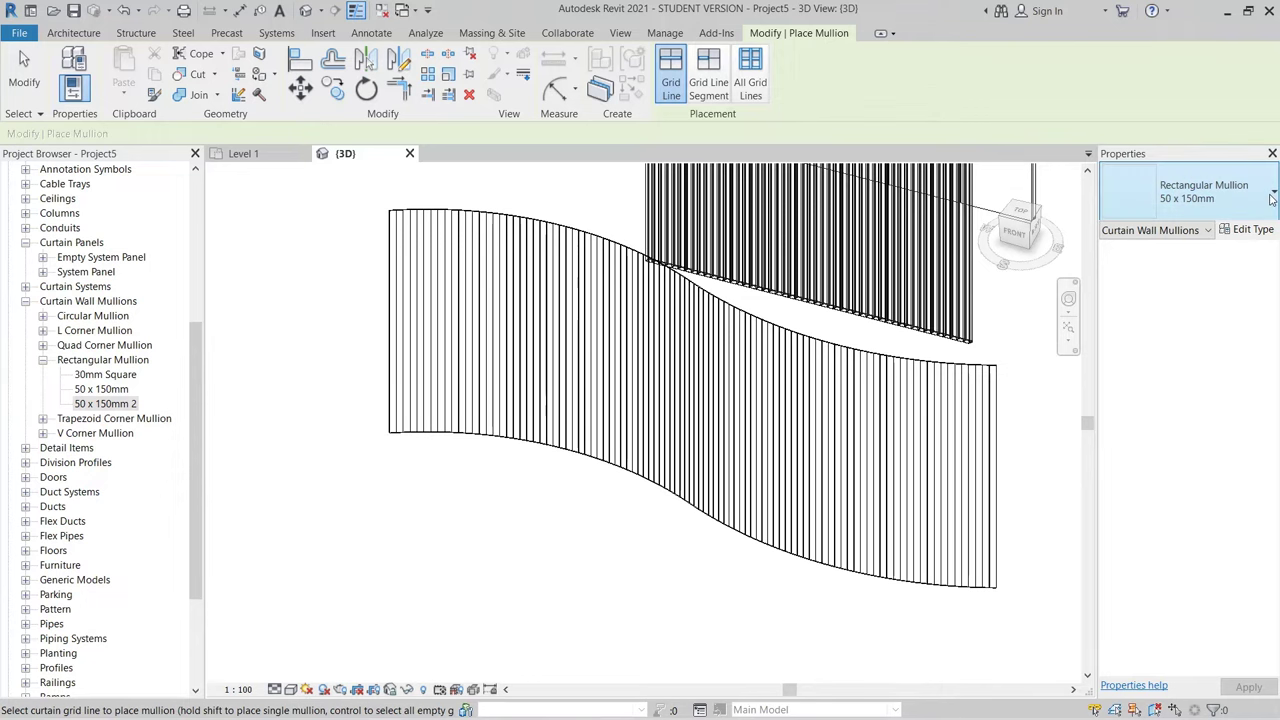
left_click(1271, 196)
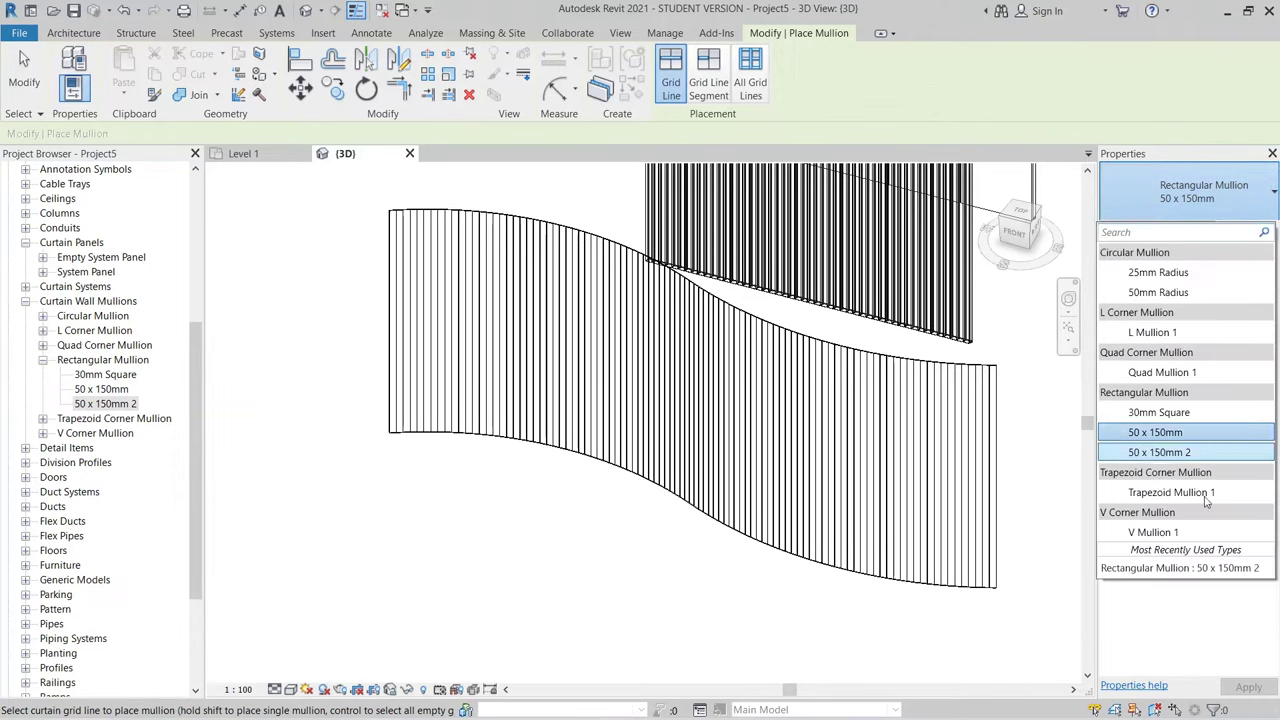
left_click(1122, 455)
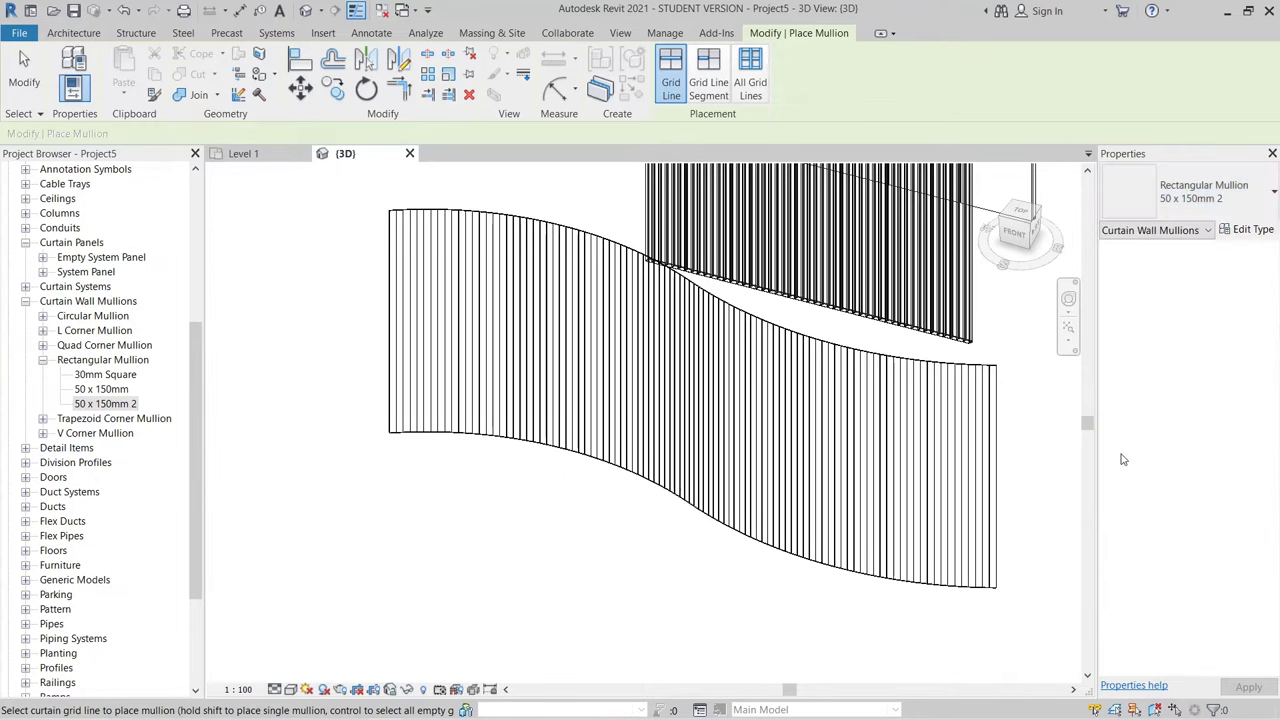
left_click(750, 82)
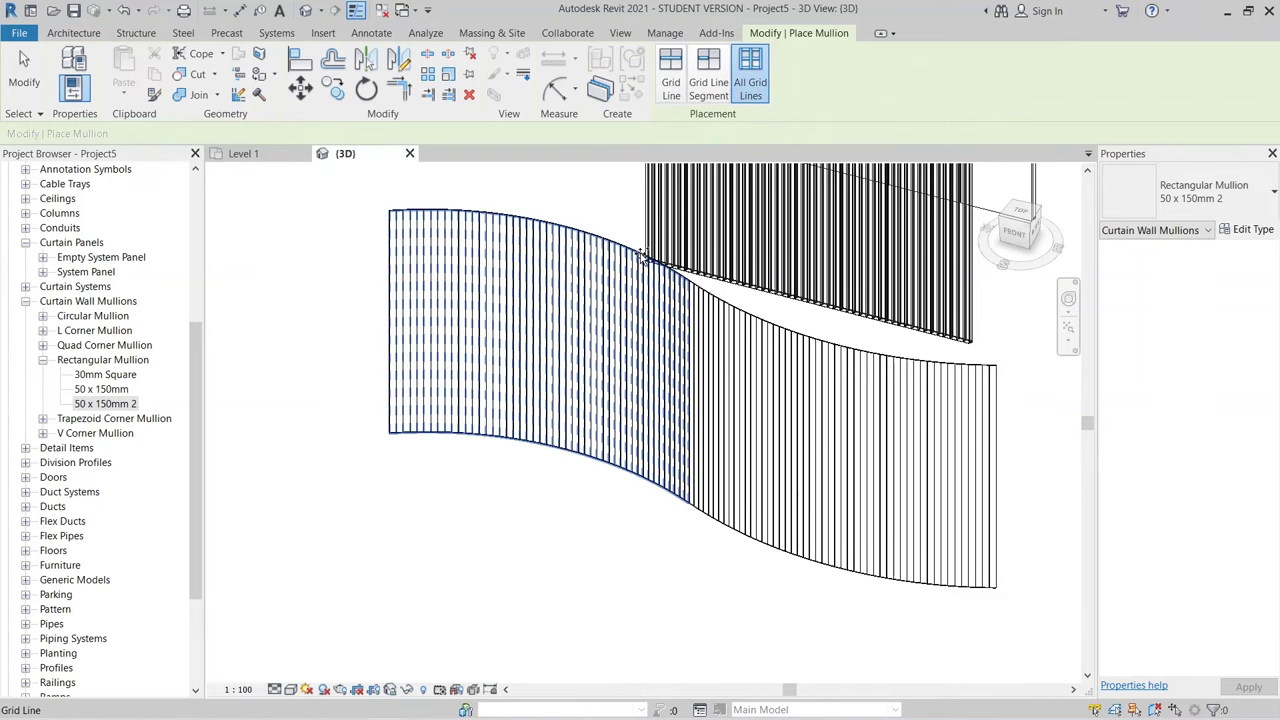
left_click(529, 205)
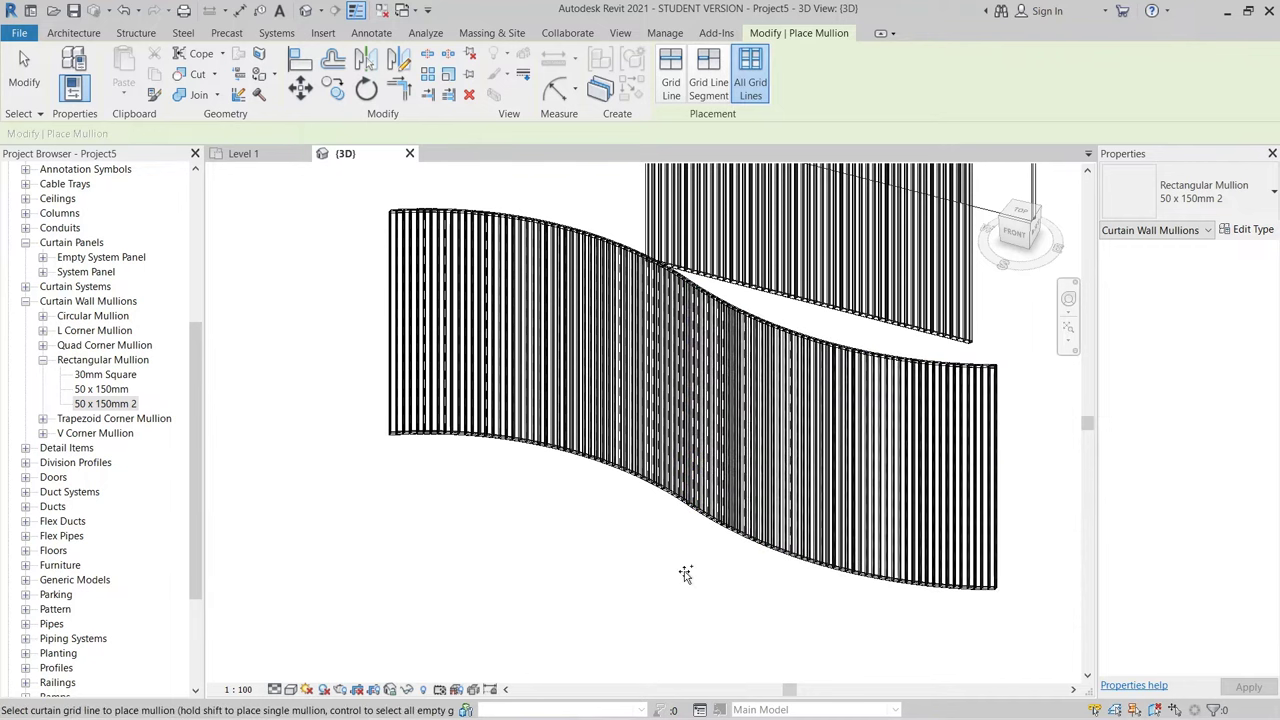
key("Escape")
key("Escape")
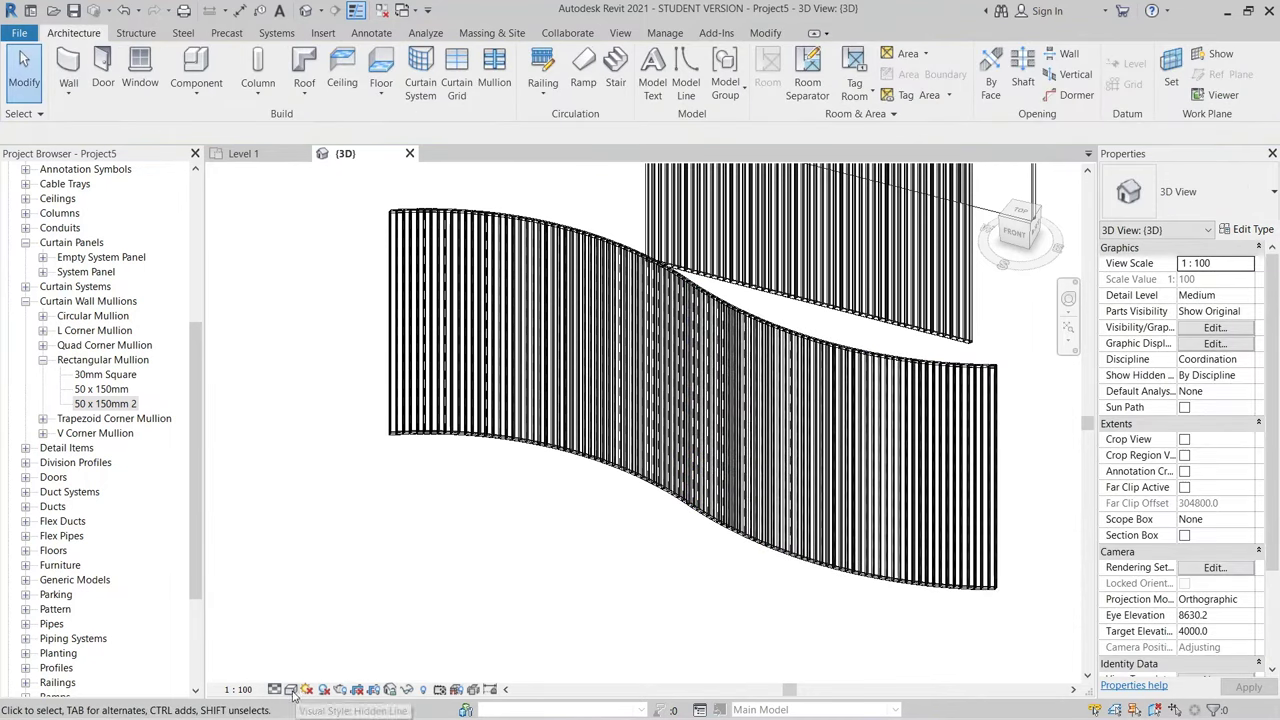
Step: Inspect the S-curved screen's slats in the Realistic visual style, and set the 3D view back to Hidden Line
left_click(294, 691)
left_click(300, 673)
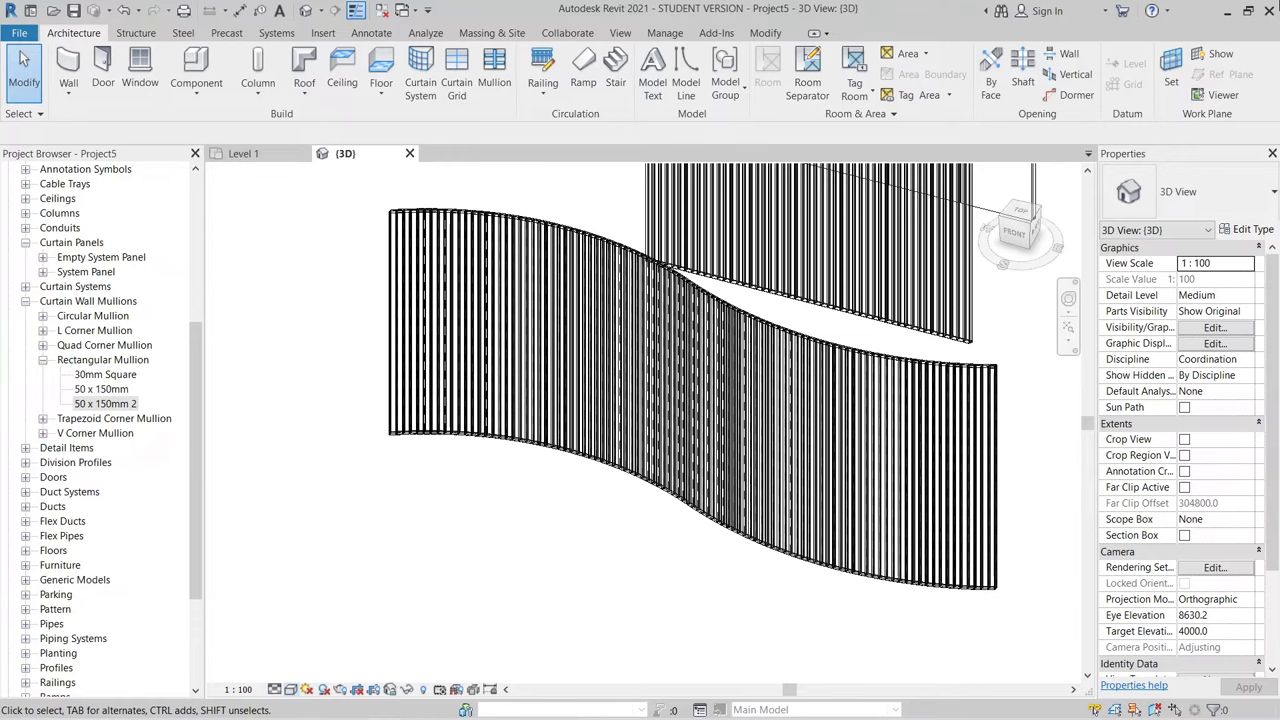
scroll(585, 551, "up", 6)
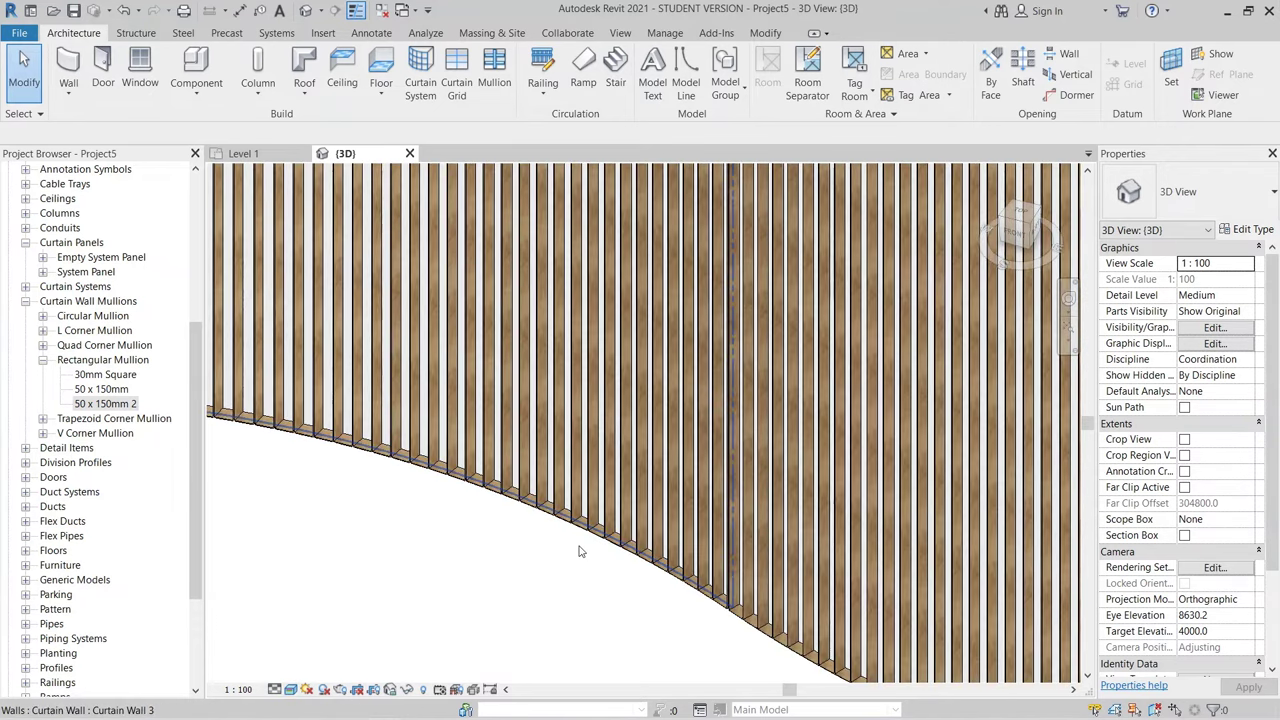
scroll(578, 551, "down", 6)
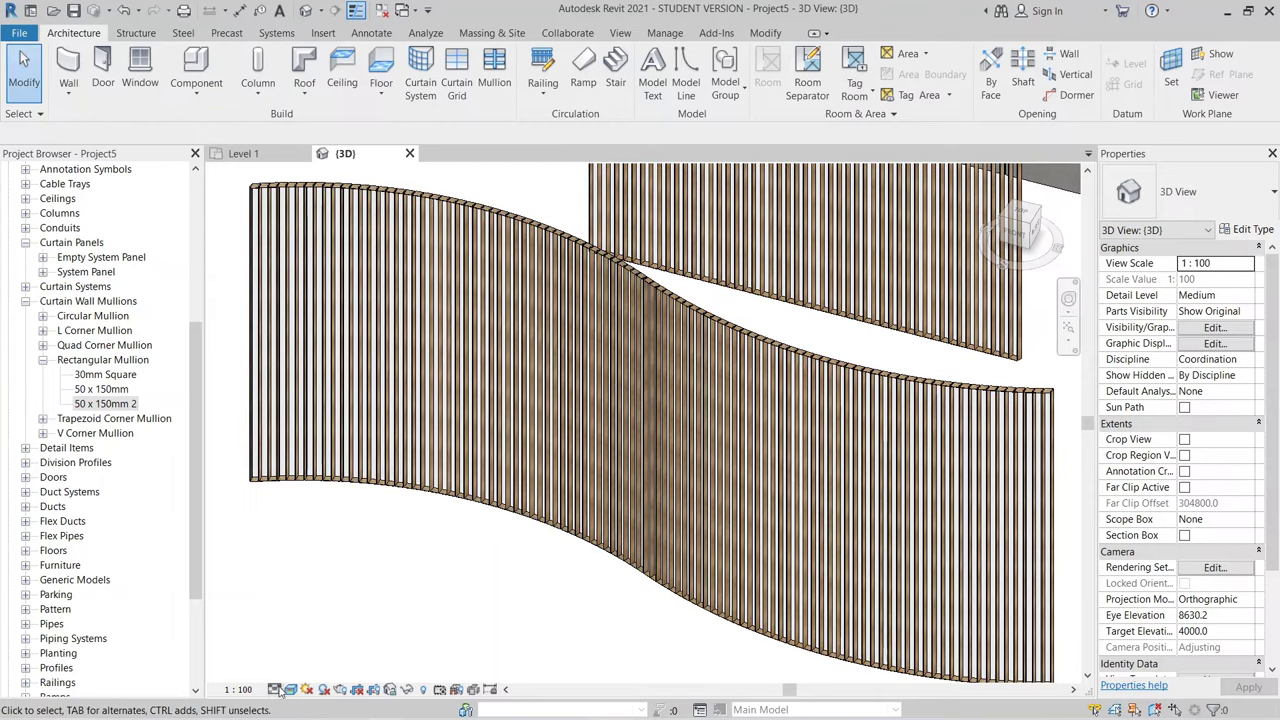
left_click(290, 689)
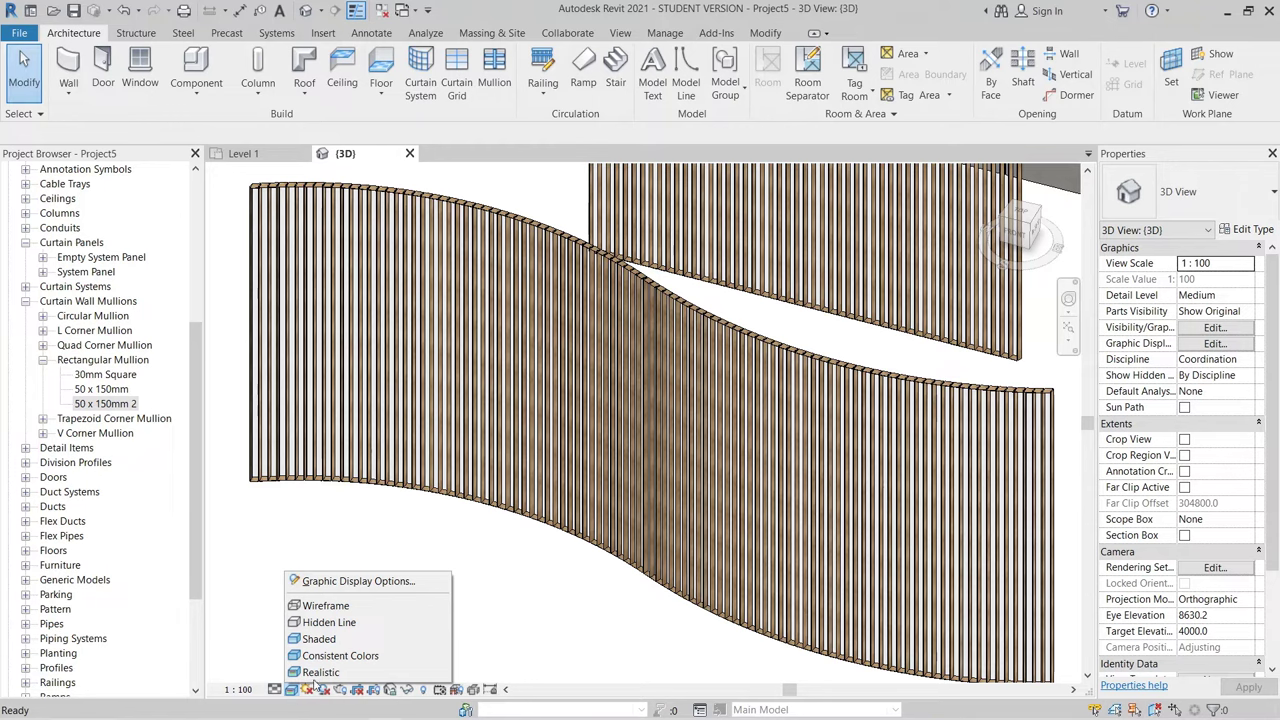
left_click(329, 622)
Step: Delete the tall flat slatted screen and the smaller flat curtain wall beside it, keeping the S-curved screen
scroll(447, 569, "down", 3)
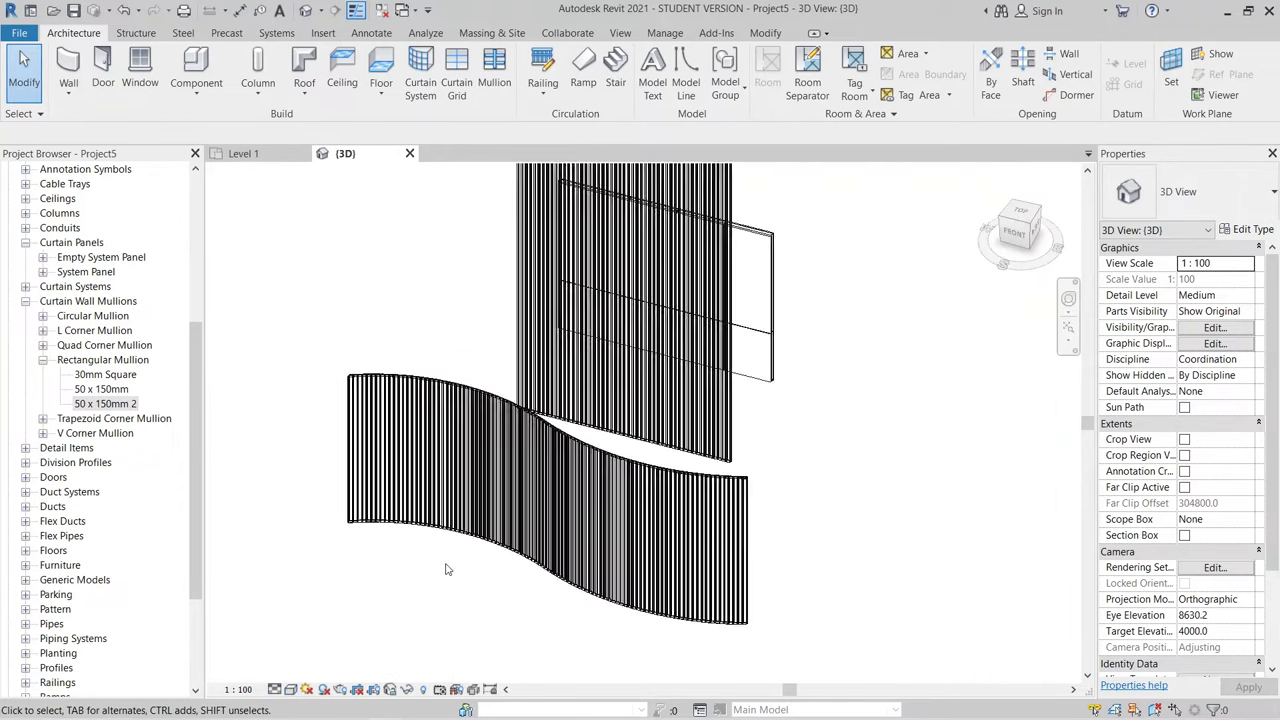
scroll(440, 550, "down", 4)
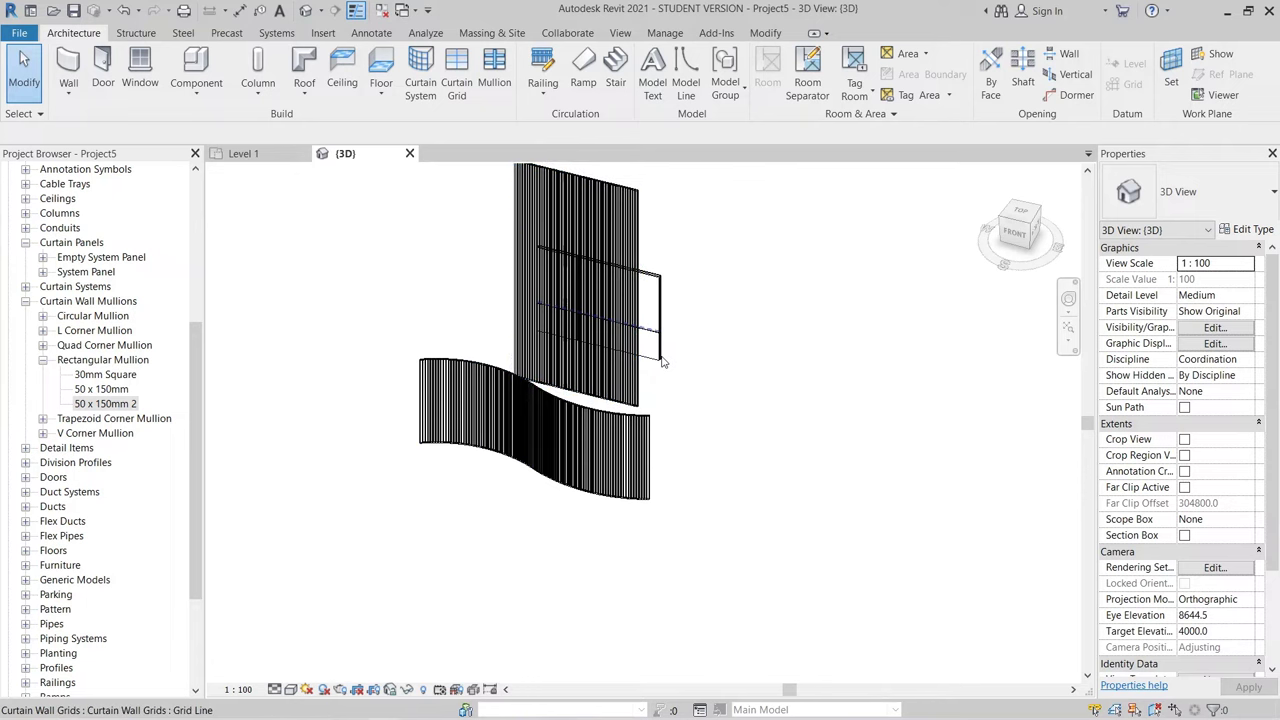
left_click(661, 362)
key("Escape")
left_click(668, 288)
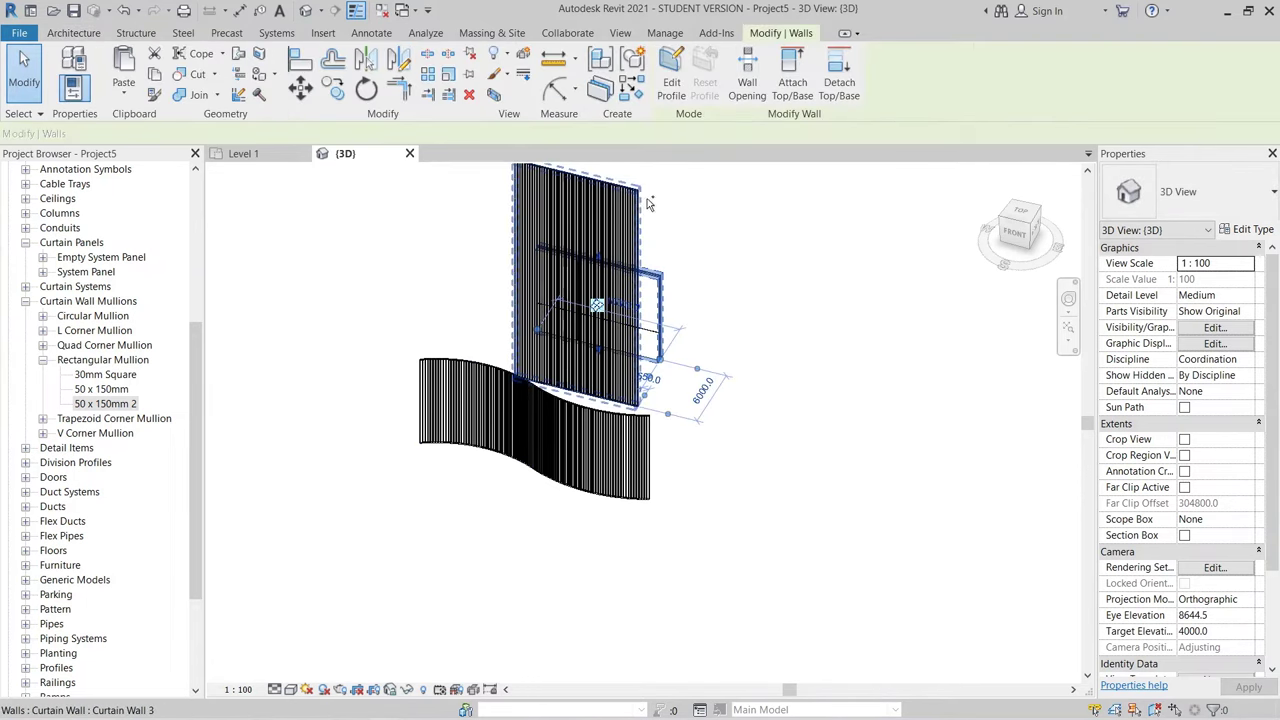
left_click(714, 243, "ctrl")
key("Delete")
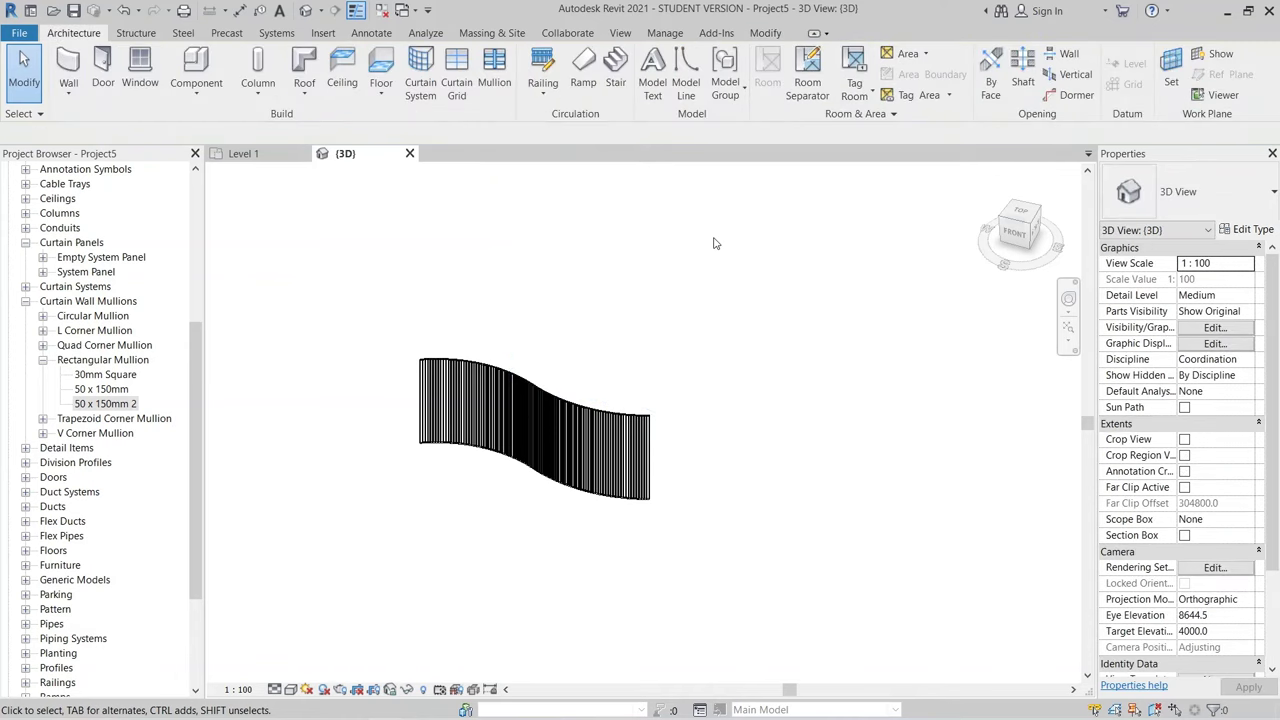
Step: Draw a straight Generic - 200mm wall about 20000 mm long and 8000 mm high in front of the S-curved screen
middle_click_drag(716, 268, 483, 486, "shift")
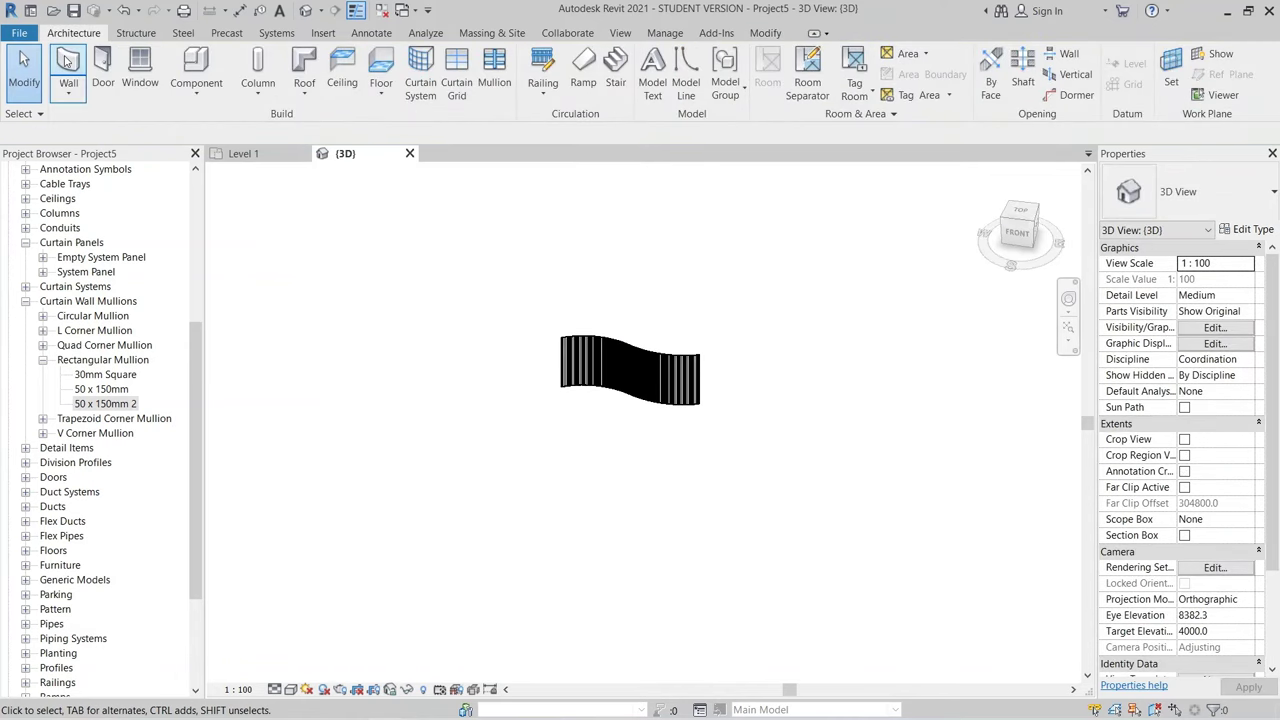
key("w")
key("a")
middle_click_drag(519, 411, 503, 443, "shift")
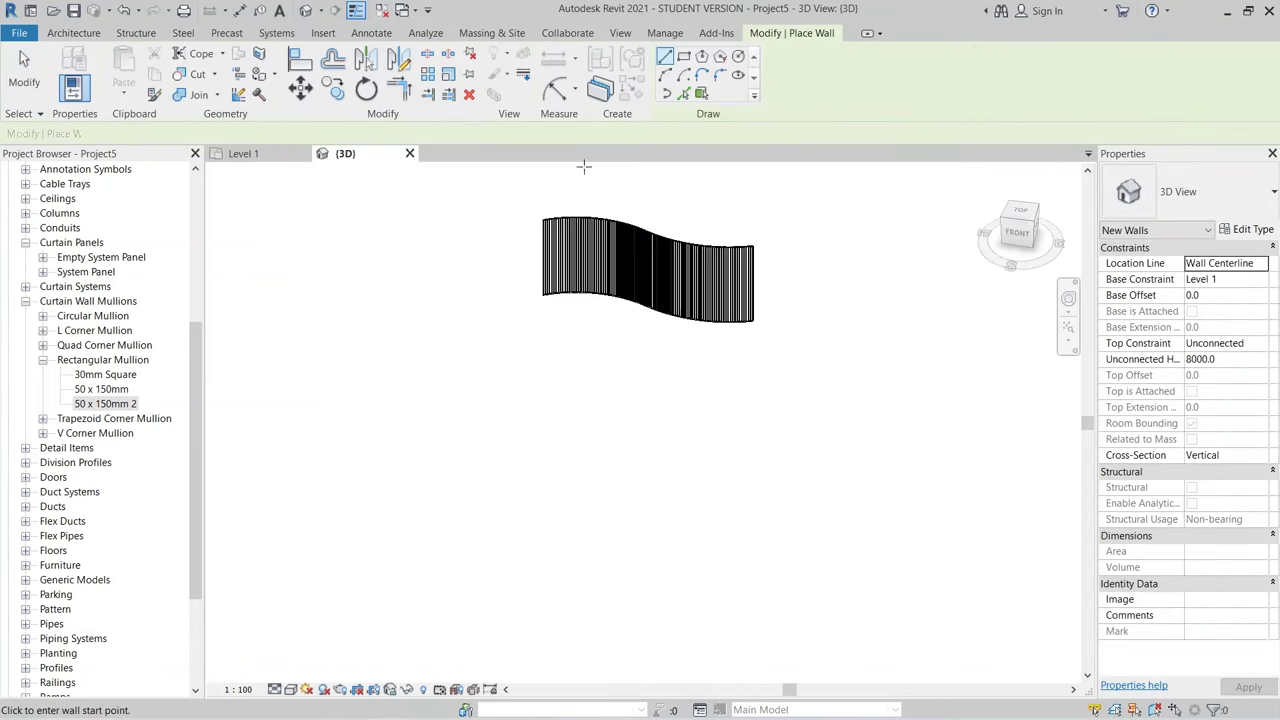
left_click(491, 403)
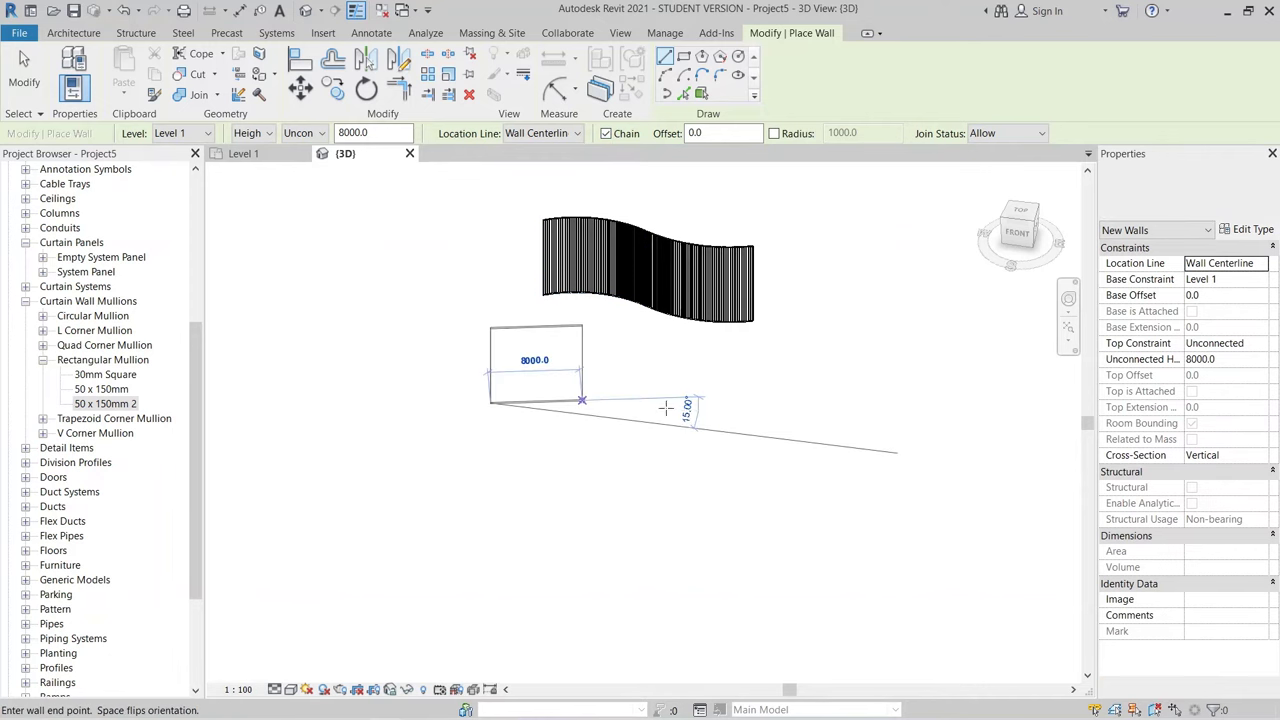
left_click(714, 430)
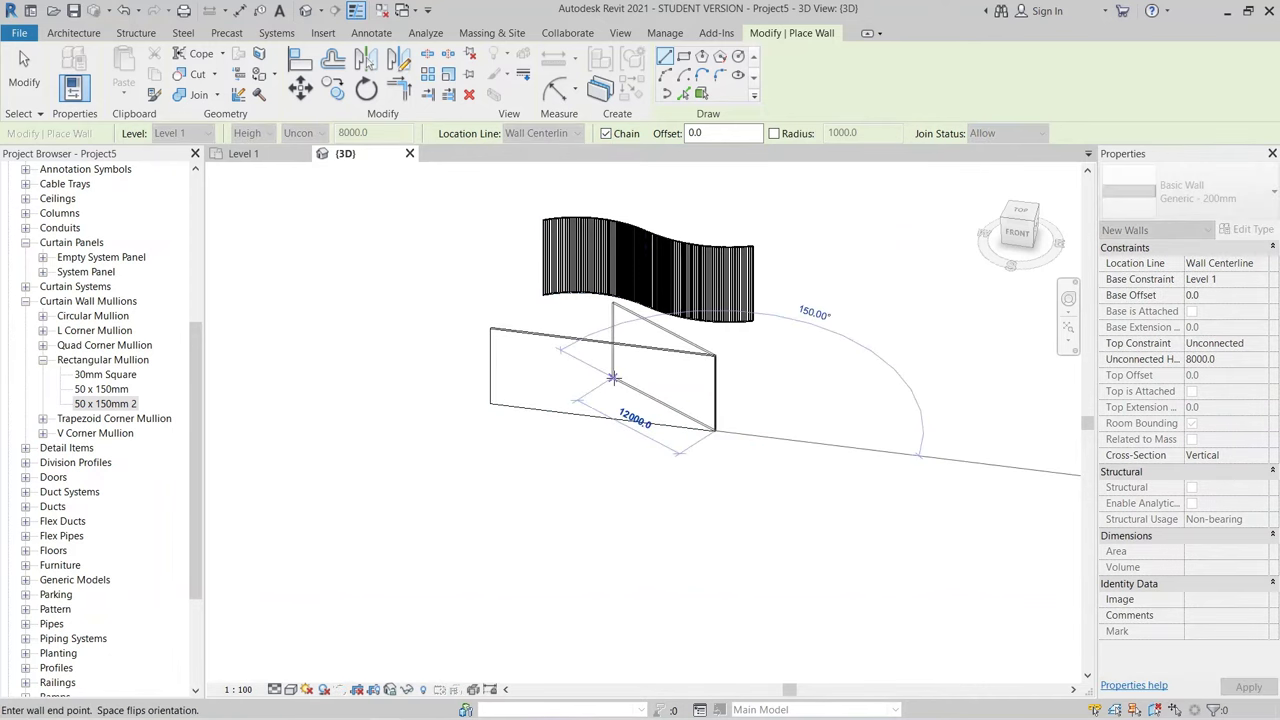
key("Escape")
key("Escape")
Step: Set the straight wall's length to 5000 mm and clear the selection
left_click(640, 422)
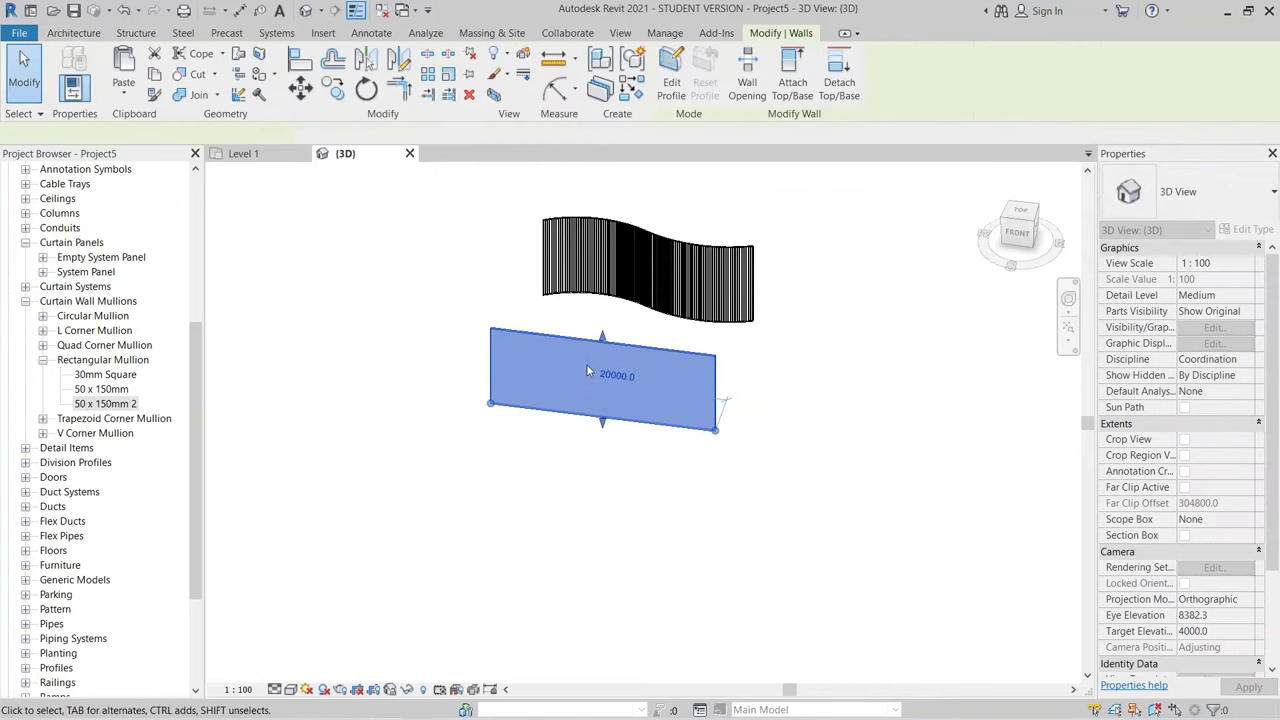
left_click(602, 368)
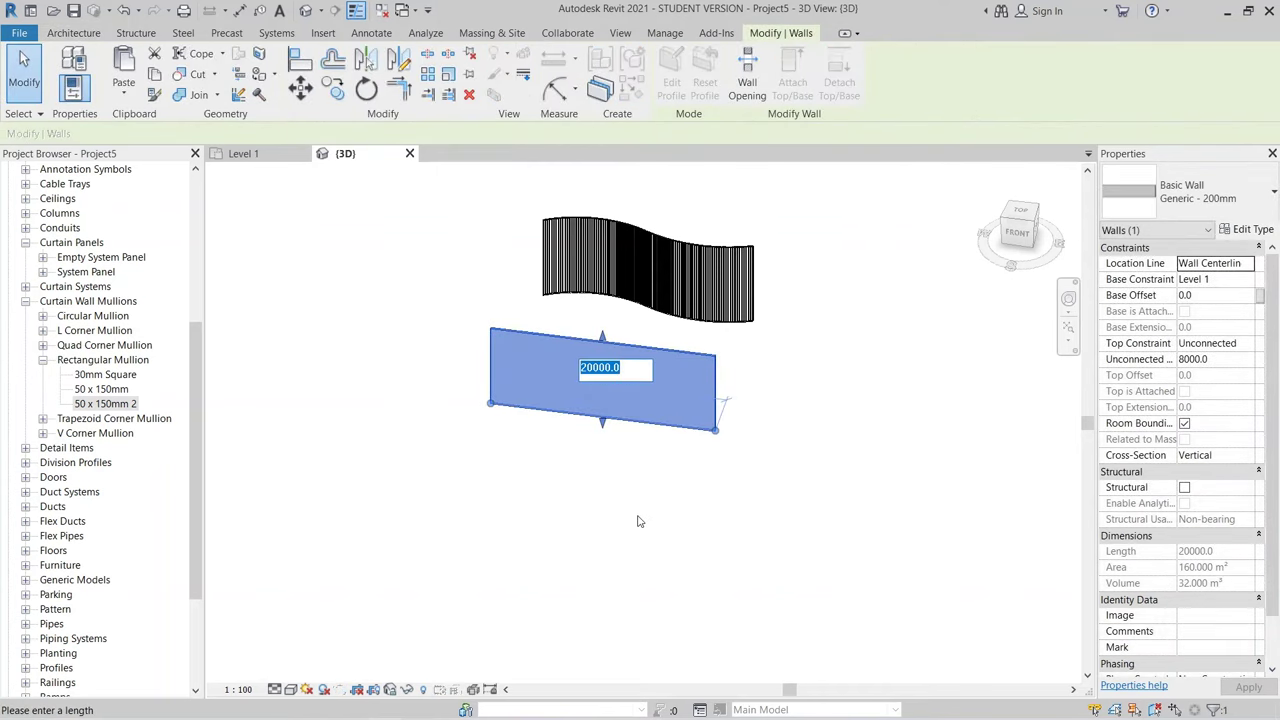
type("5")
key("Return")
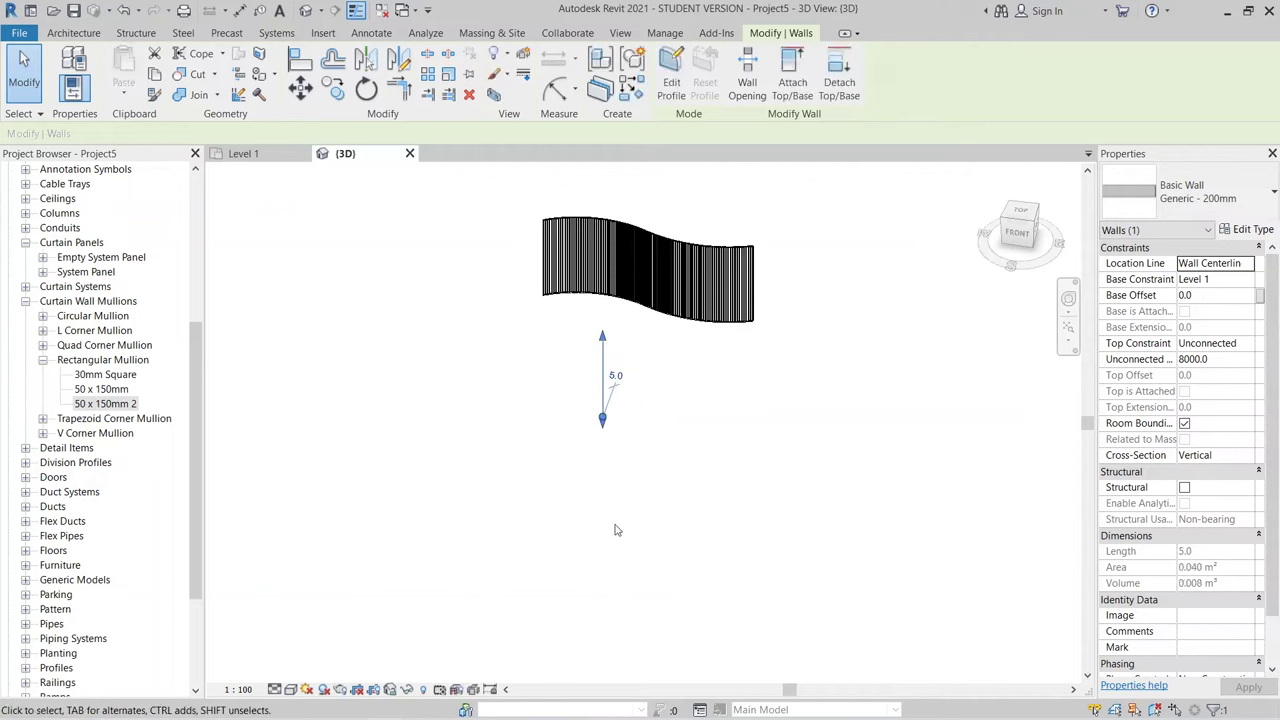
left_click(610, 372)
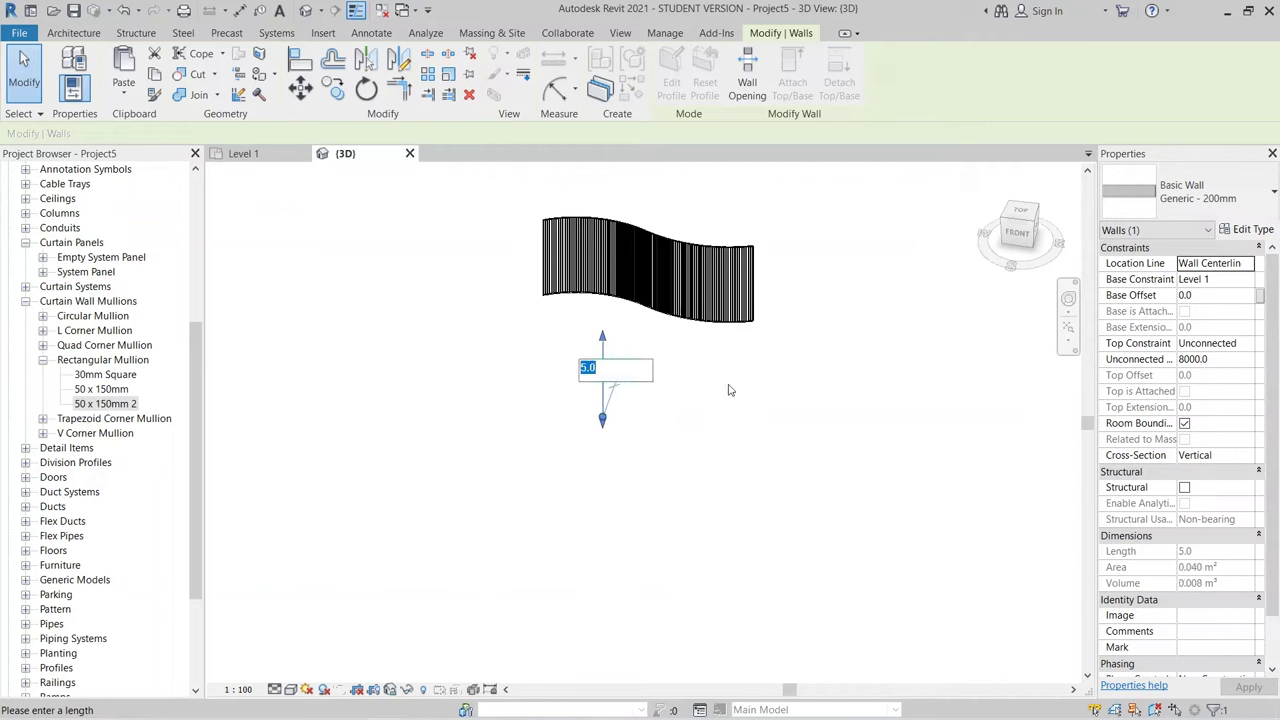
key("Return")
left_click(747, 407)
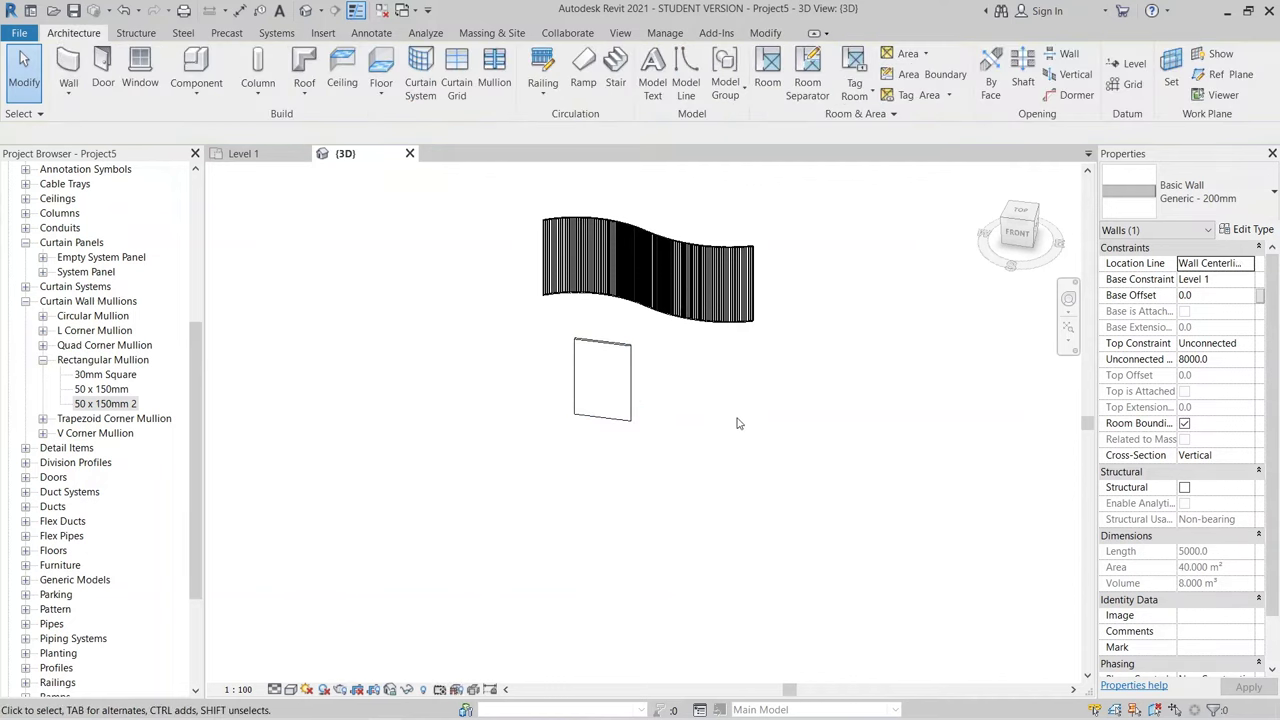
Step: Change the 5000 mm straight wall's type from Generic - 200mm to Curtain Wall
middle_click_drag(747, 407, 611, 374, "shift")
left_click(600, 377)
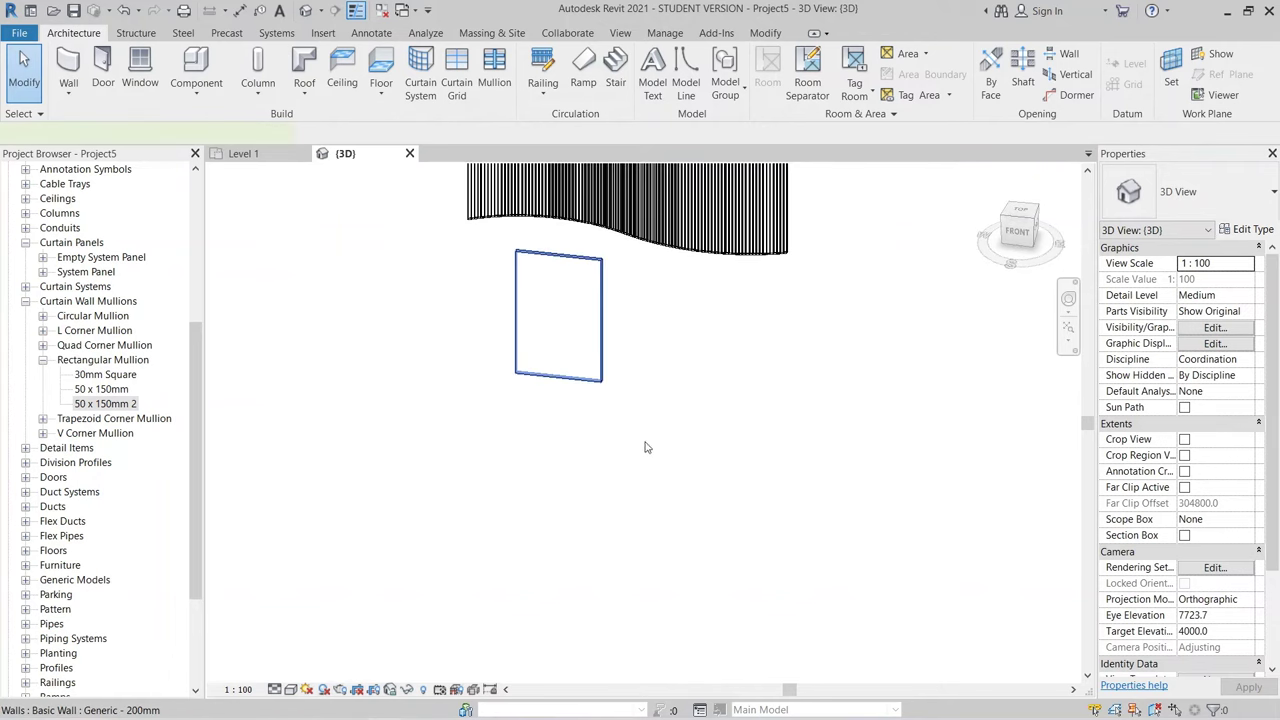
left_click(1188, 200)
scroll(1165, 450, "down", 3)
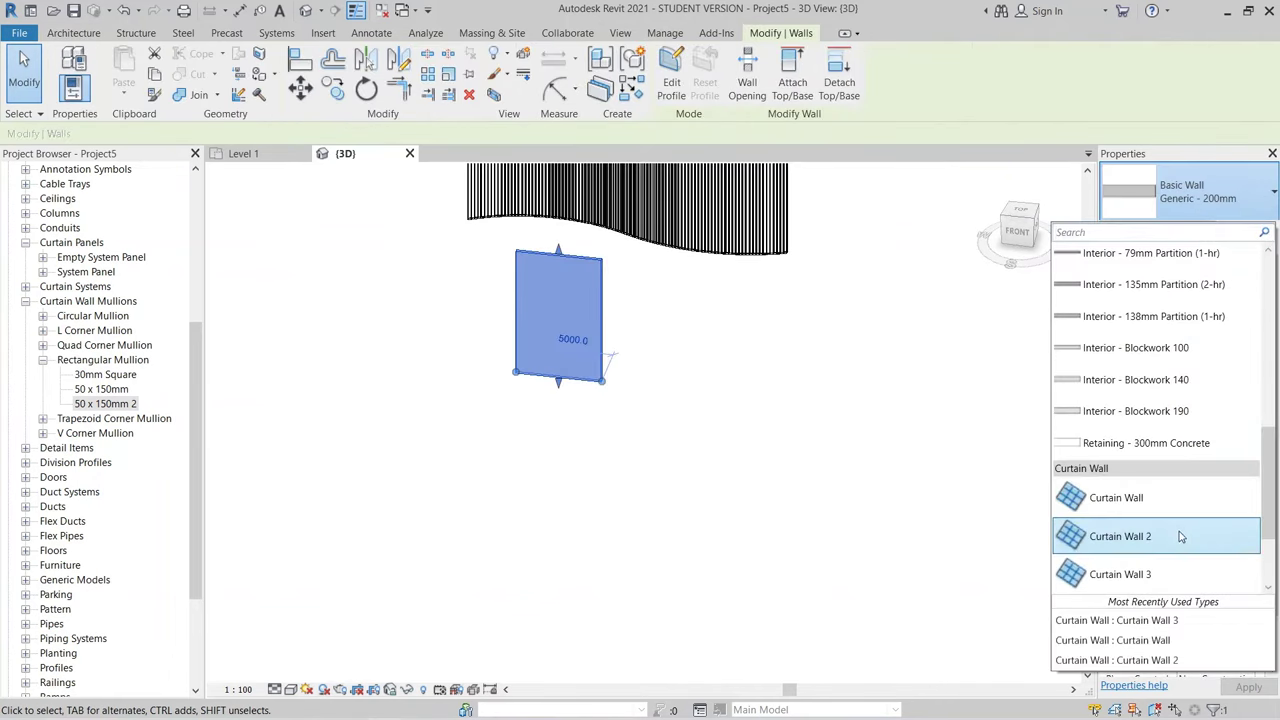
left_click(1148, 498)
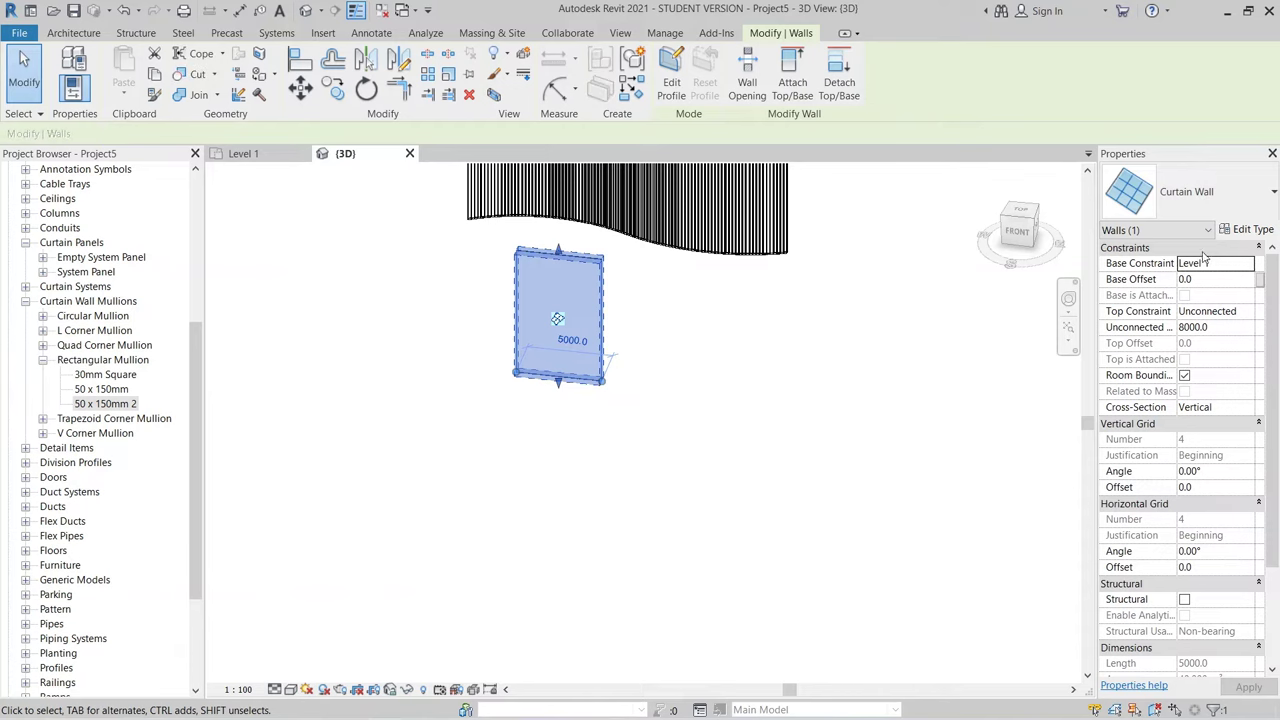
Step: Duplicate the straight wall's type as Curtain Wall 4, apply it and deselect the wall
left_click(1262, 229)
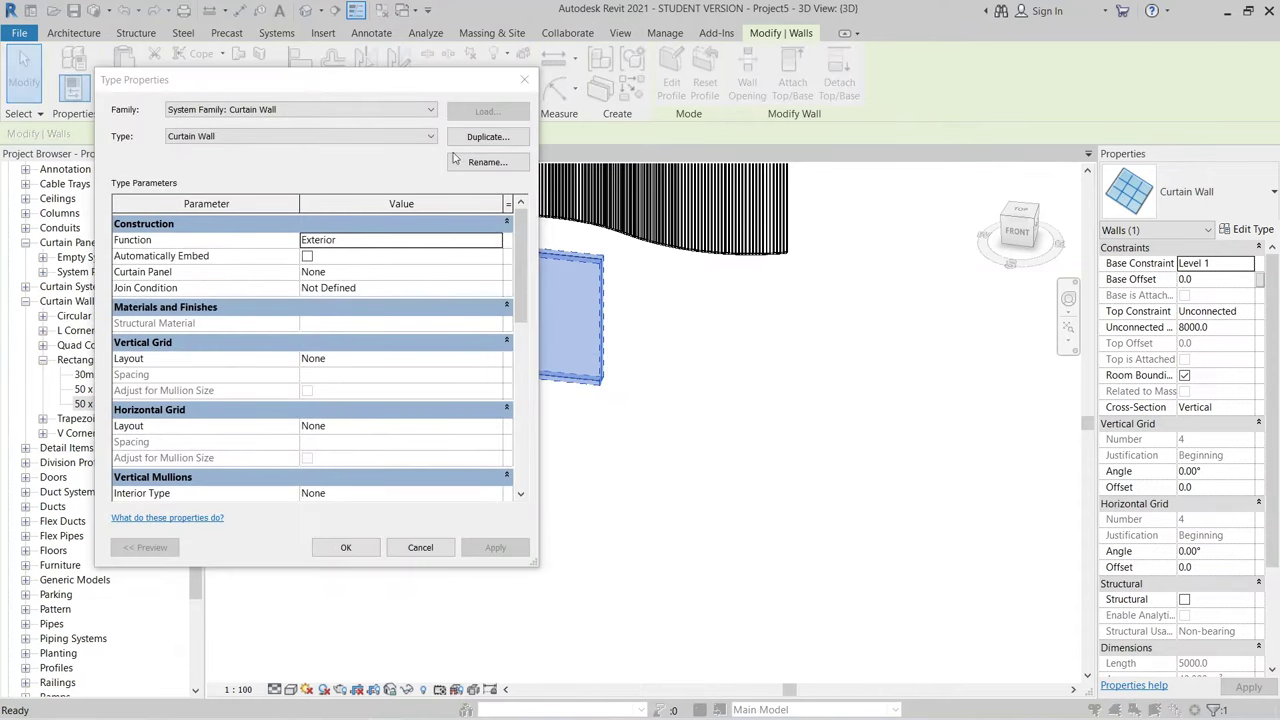
left_click(460, 140)
left_click(628, 259)
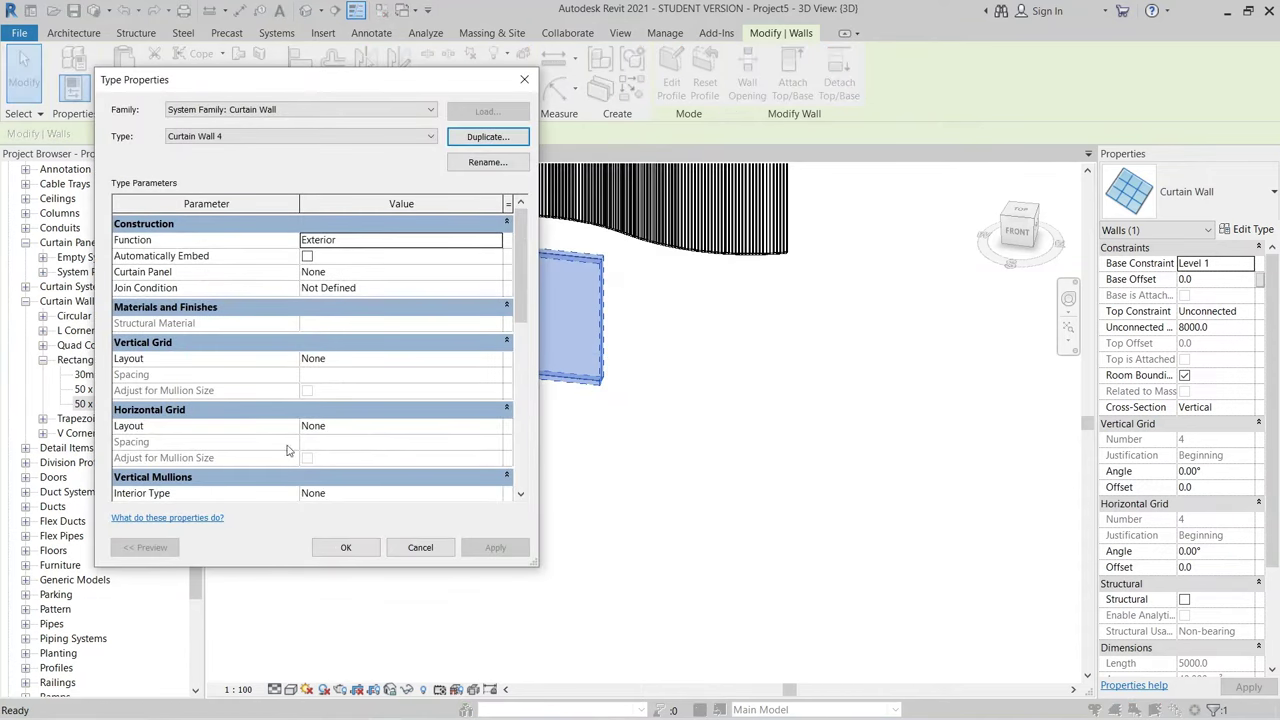
left_click(352, 549)
left_click(340, 500)
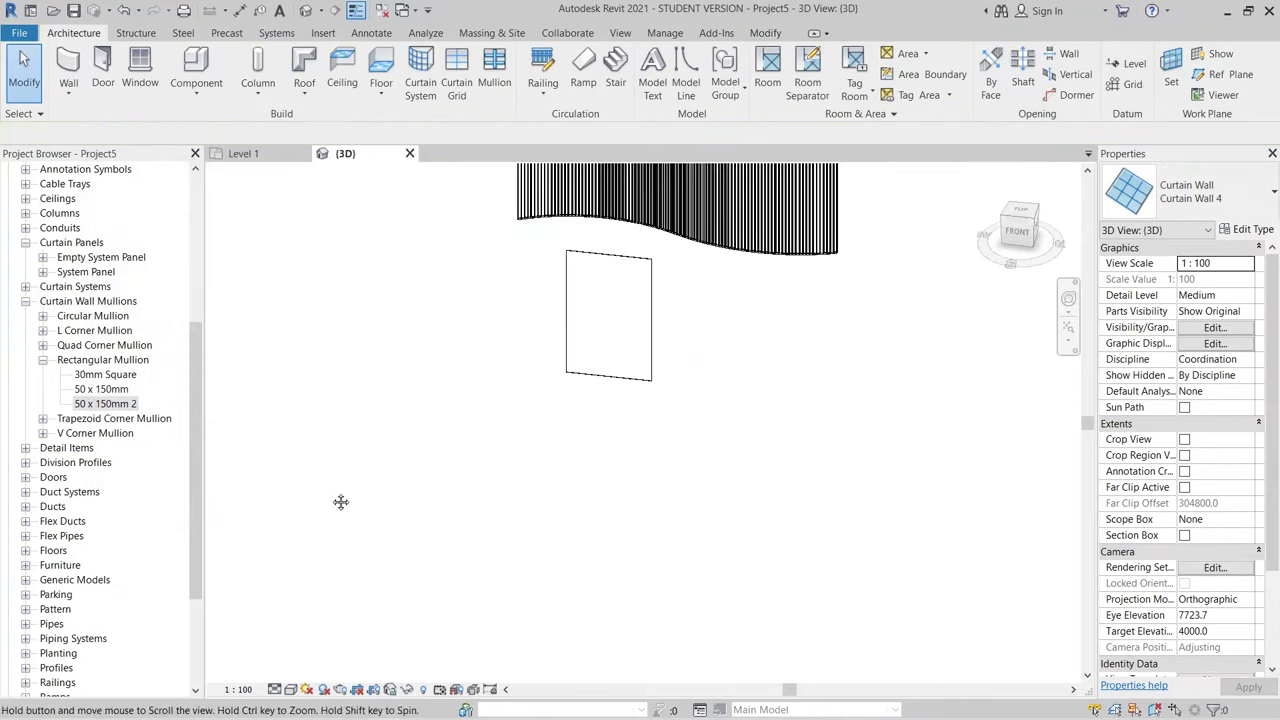
Step: Create a new family from the Metric Curtain Wall Panel.rft template in the English templates folder
left_click(8, 36)
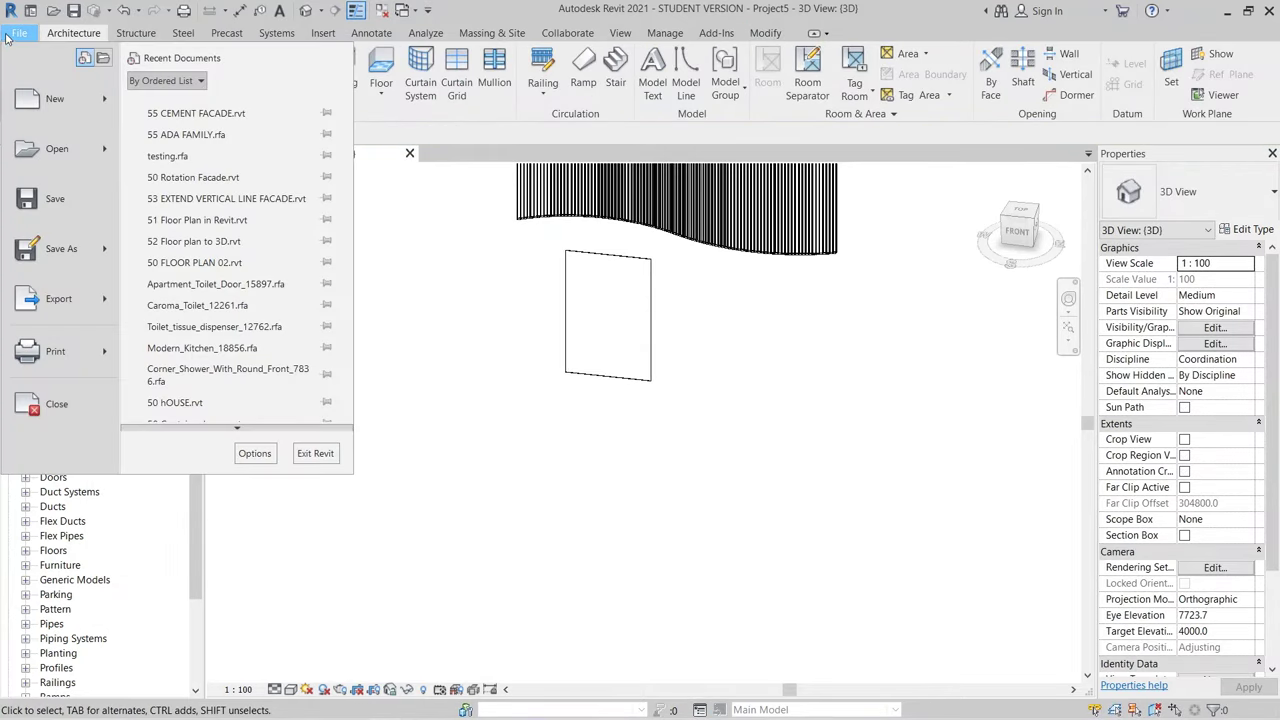
mouse_move(56, 107)
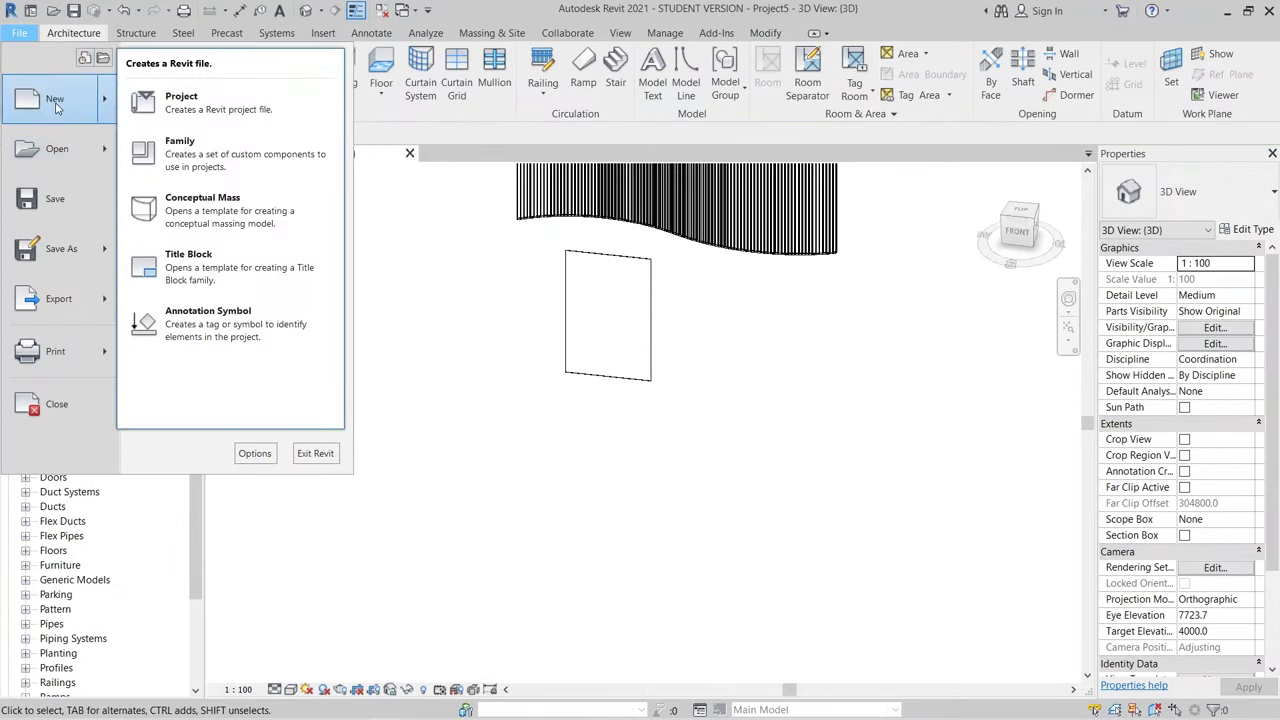
left_click(182, 150)
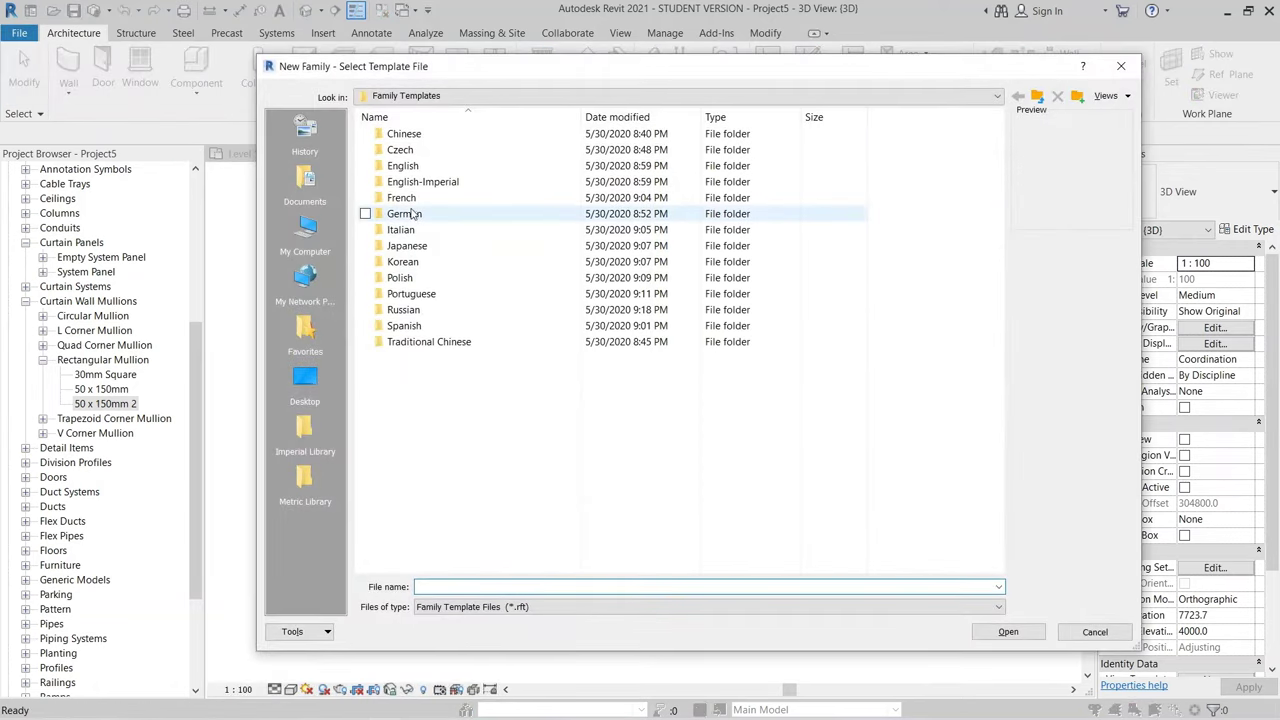
double_click(403, 165)
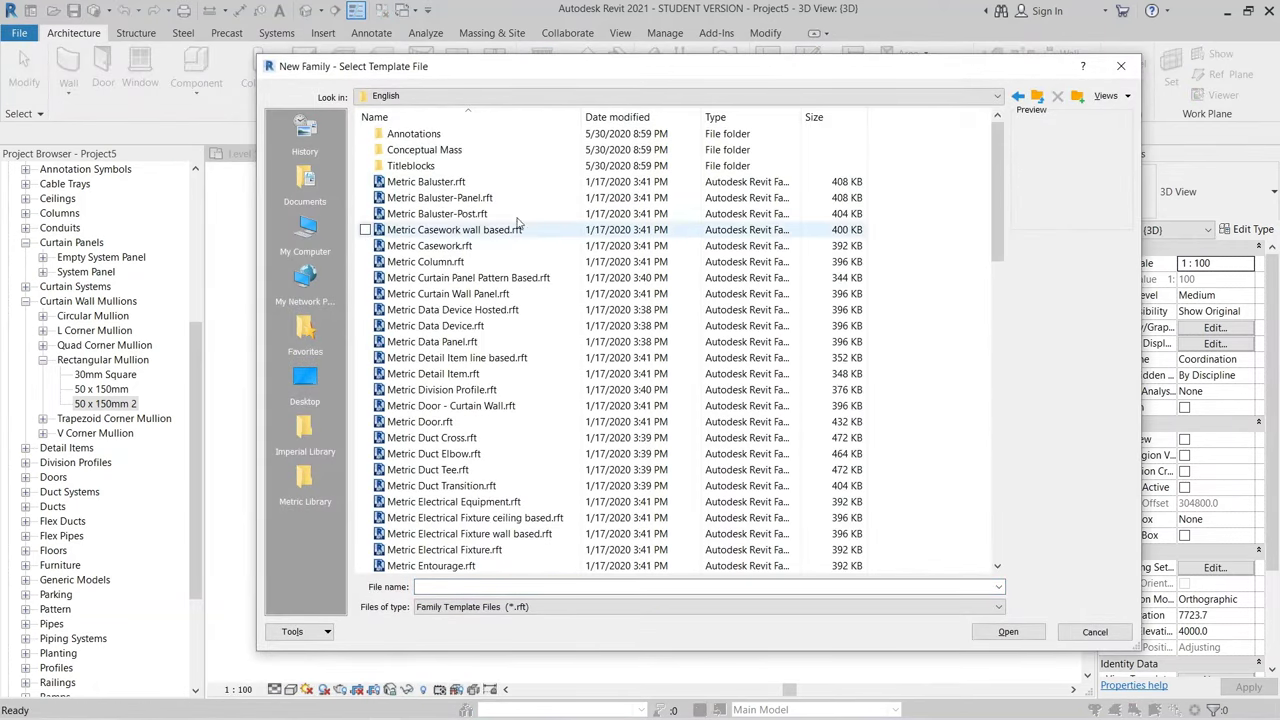
left_click_drag(995, 172, 994, 191)
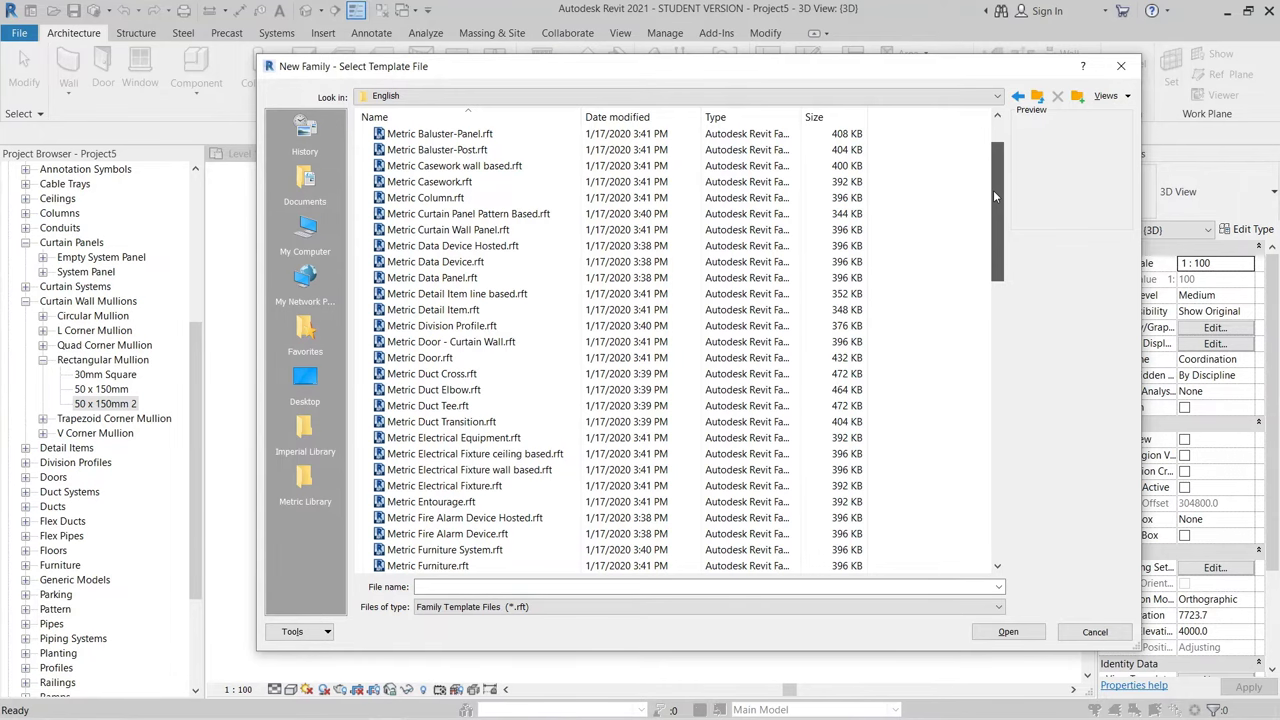
left_click(468, 231)
double_click(468, 231)
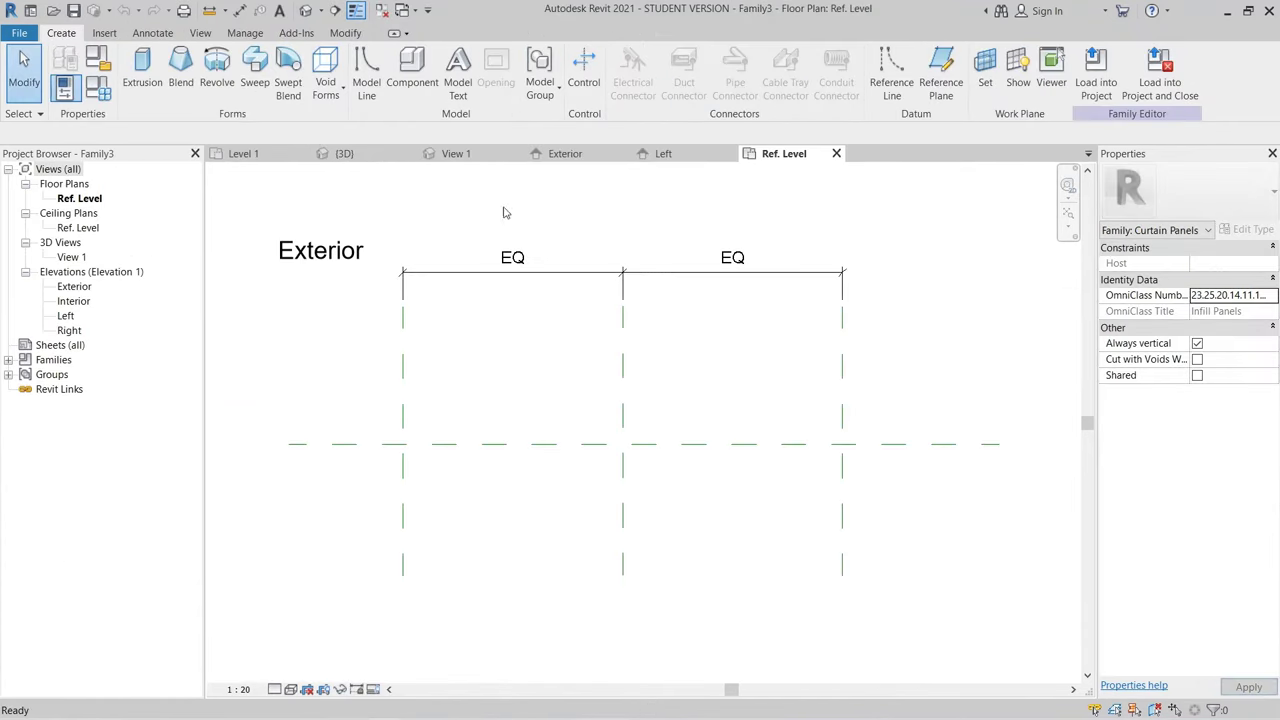
Step: Open the panel family's Exterior elevation with all its reference planes in view
left_click(577, 154)
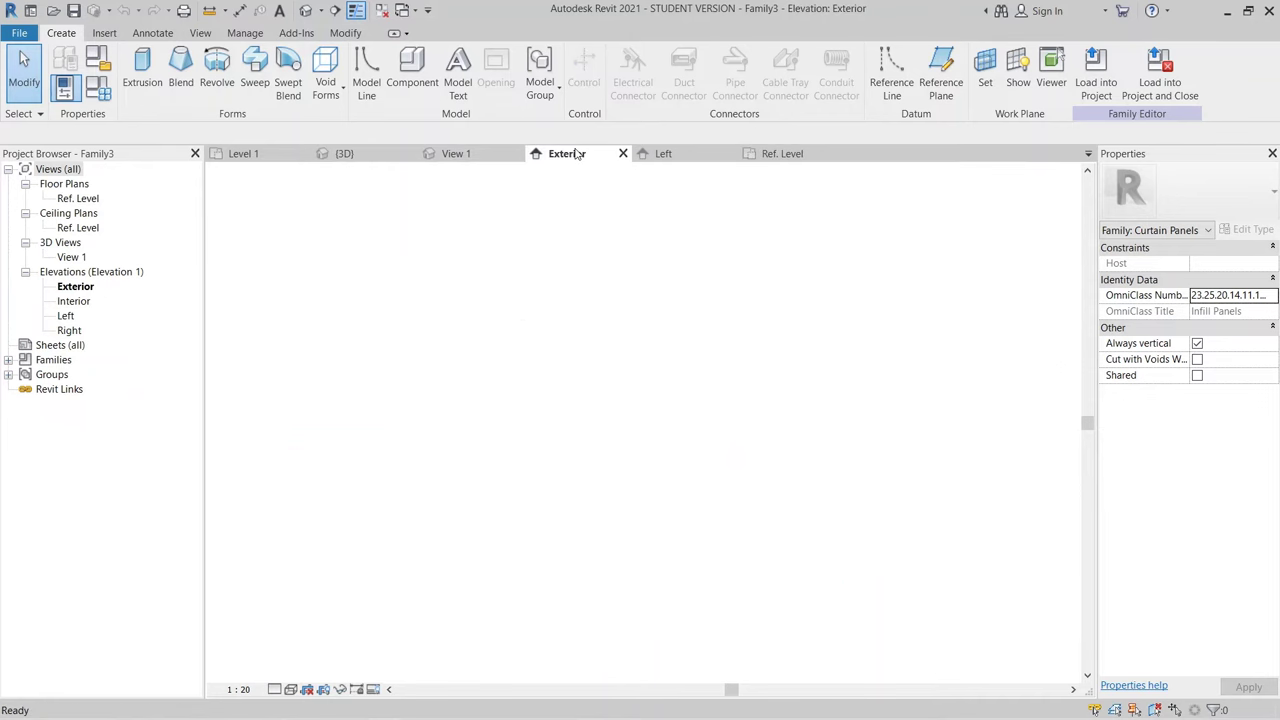
middle_click_drag(729, 404, 663, 400)
scroll(664, 395, "down", 1)
middle_click_drag(749, 397, 749, 402)
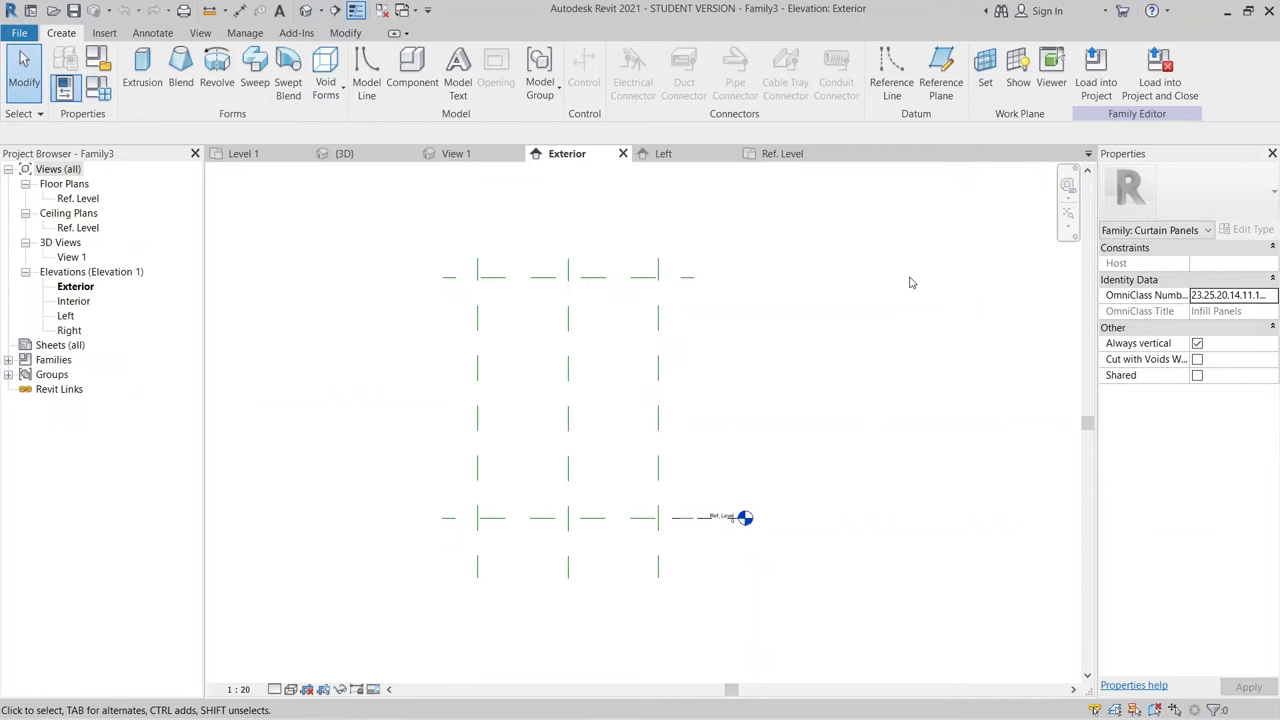
middle_click_drag(564, 444, 546, 436)
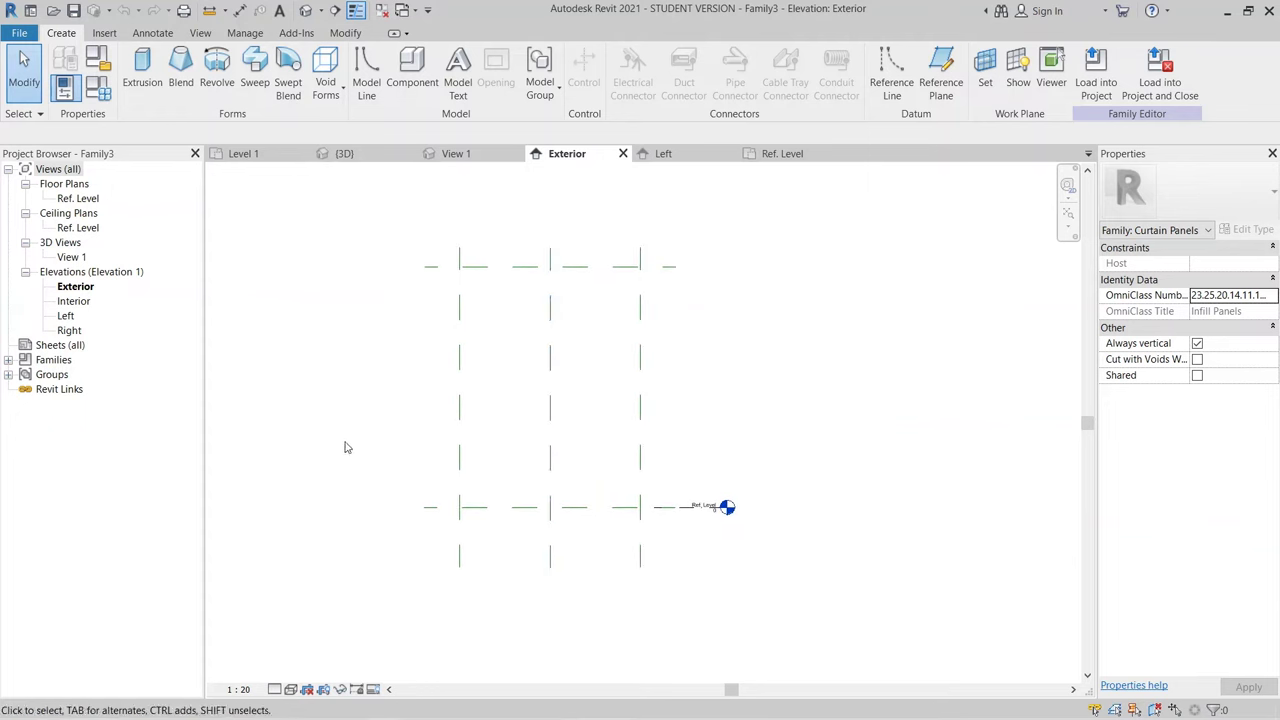
middle_click_drag(354, 450, 391, 503)
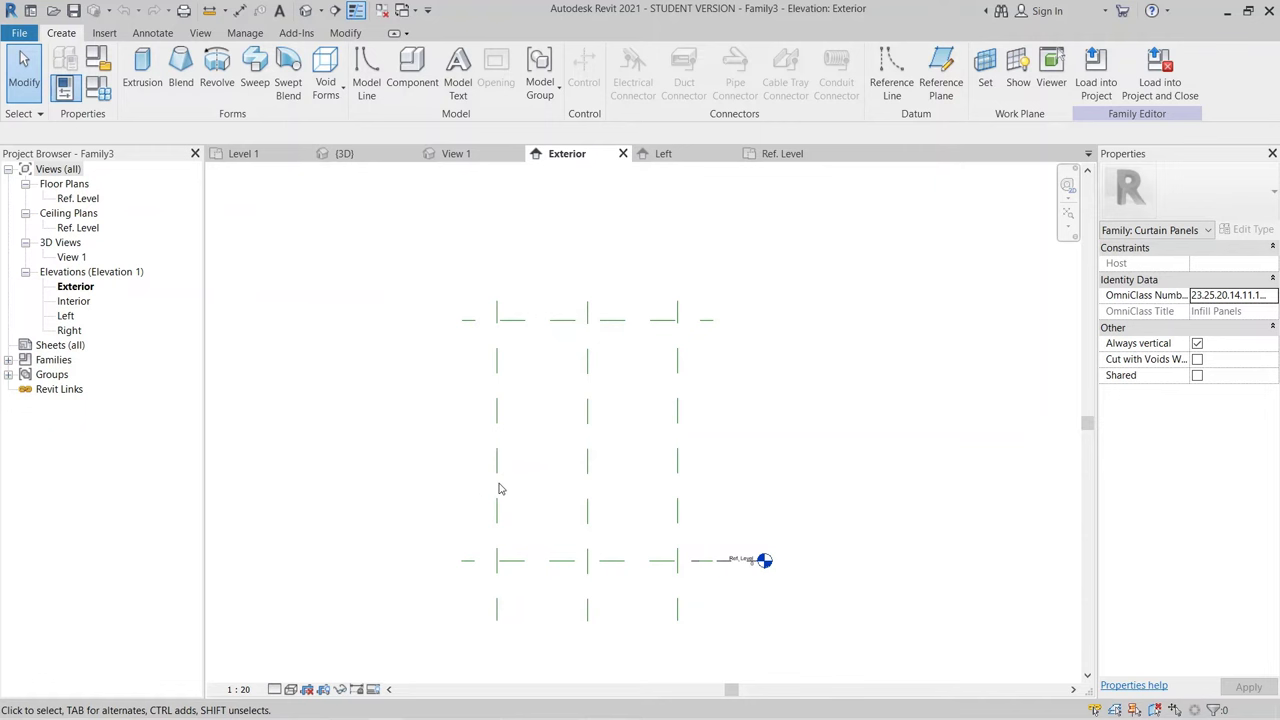
scroll(766, 469, "down", 1)
middle_click_drag(803, 459, 793, 421)
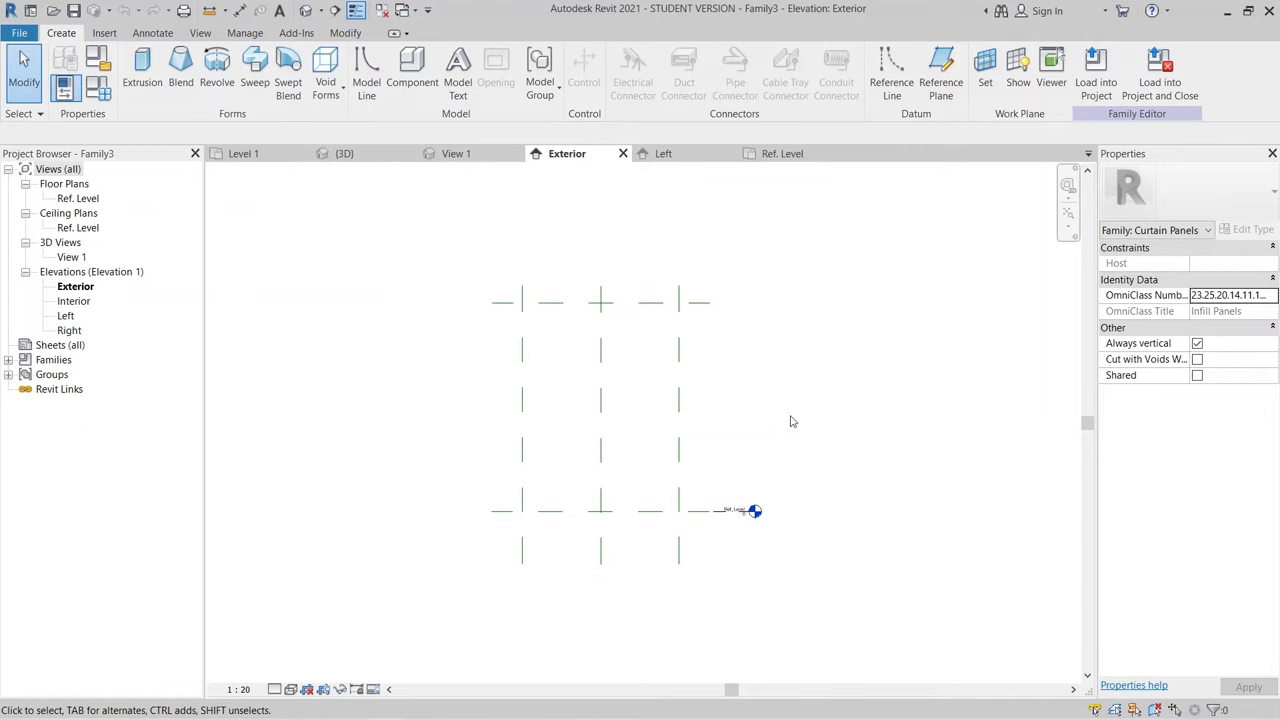
Step: Set the spacing between the centre and Left reference planes to 500 mm and clear the selection
left_click(679, 388)
scroll(625, 385, "up", 4)
left_click(667, 277)
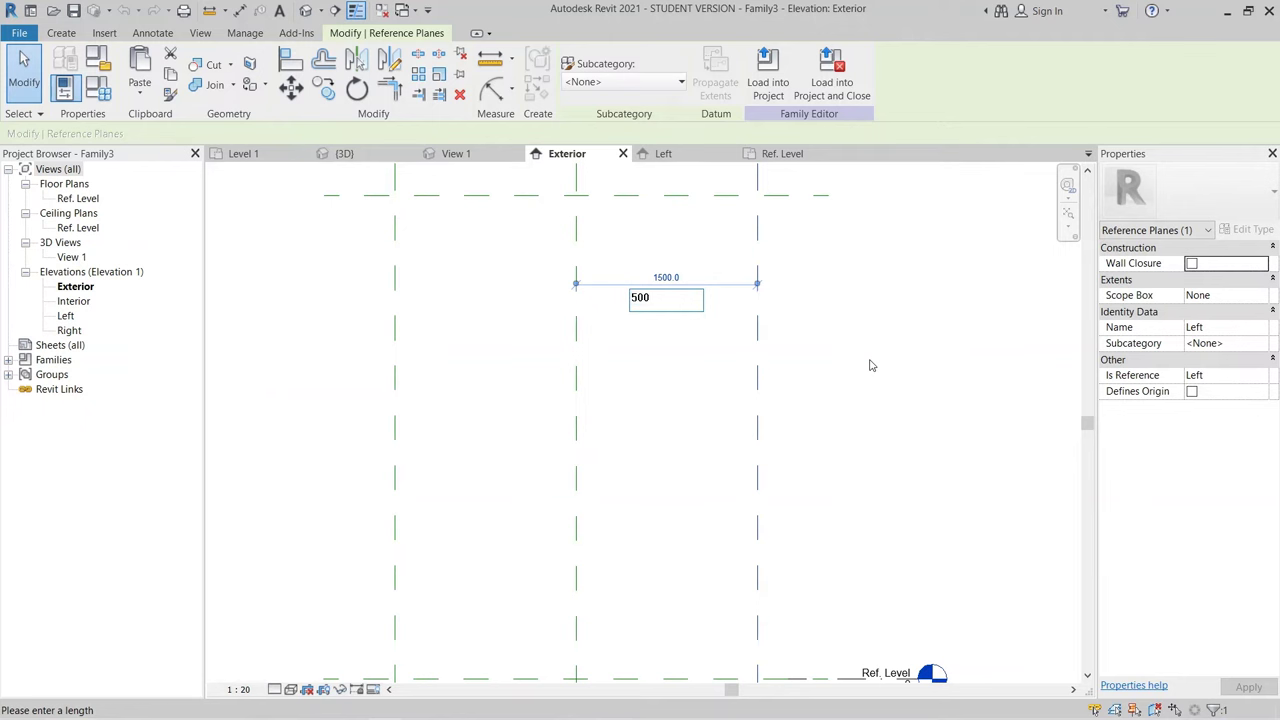
key("Return")
middle_click_drag(550, 357, 519, 447)
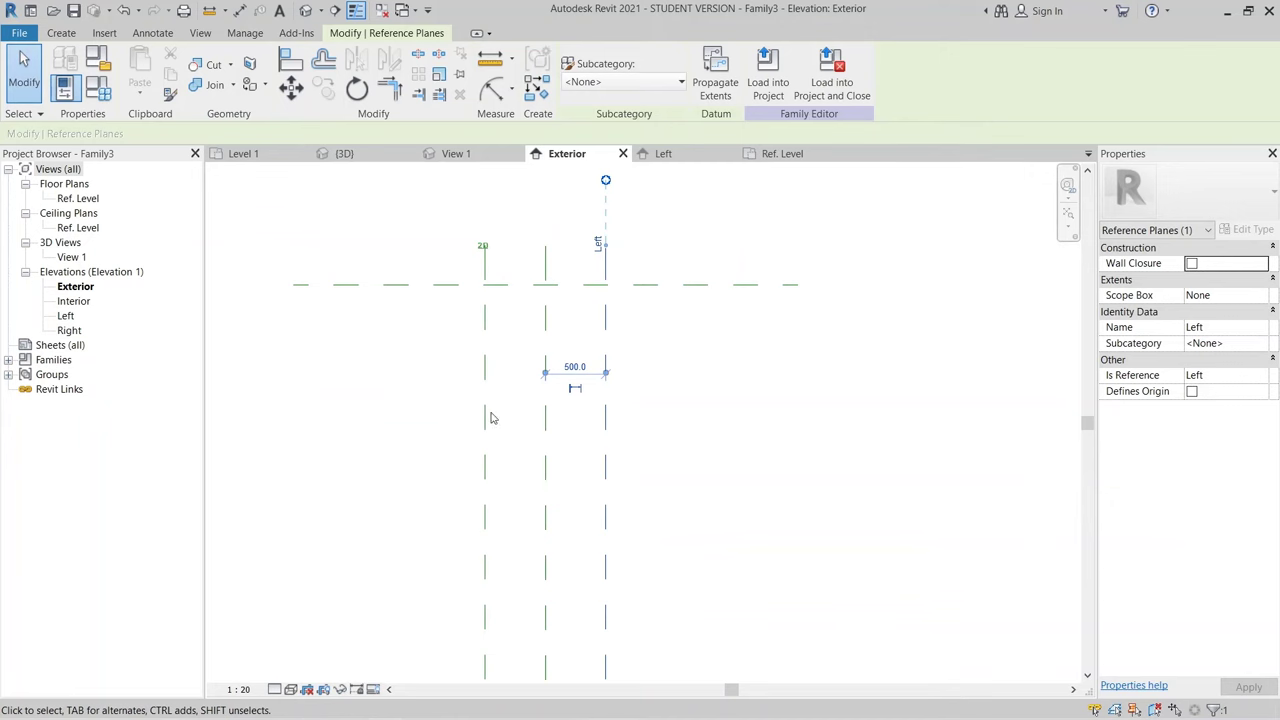
middle_click_drag(595, 466, 577, 434)
left_click(686, 490)
scroll(641, 284, "down", 1)
middle_click_drag(641, 284, 640, 251)
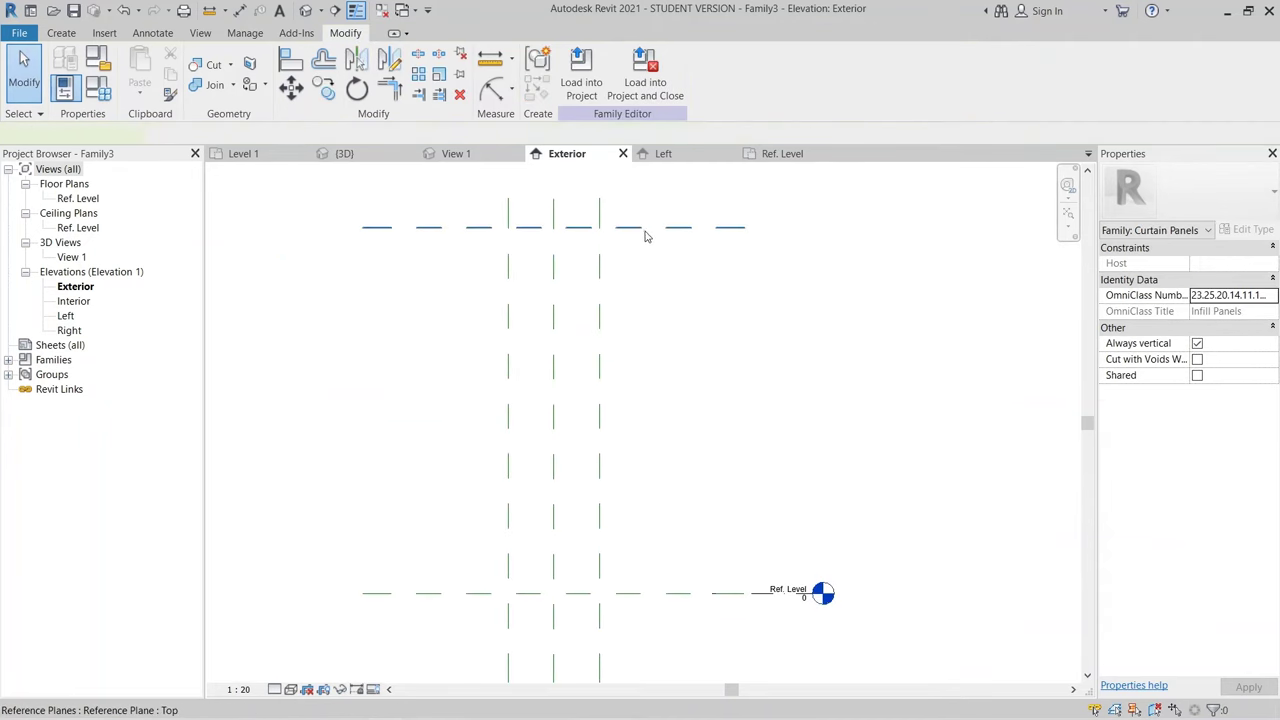
left_click(645, 230)
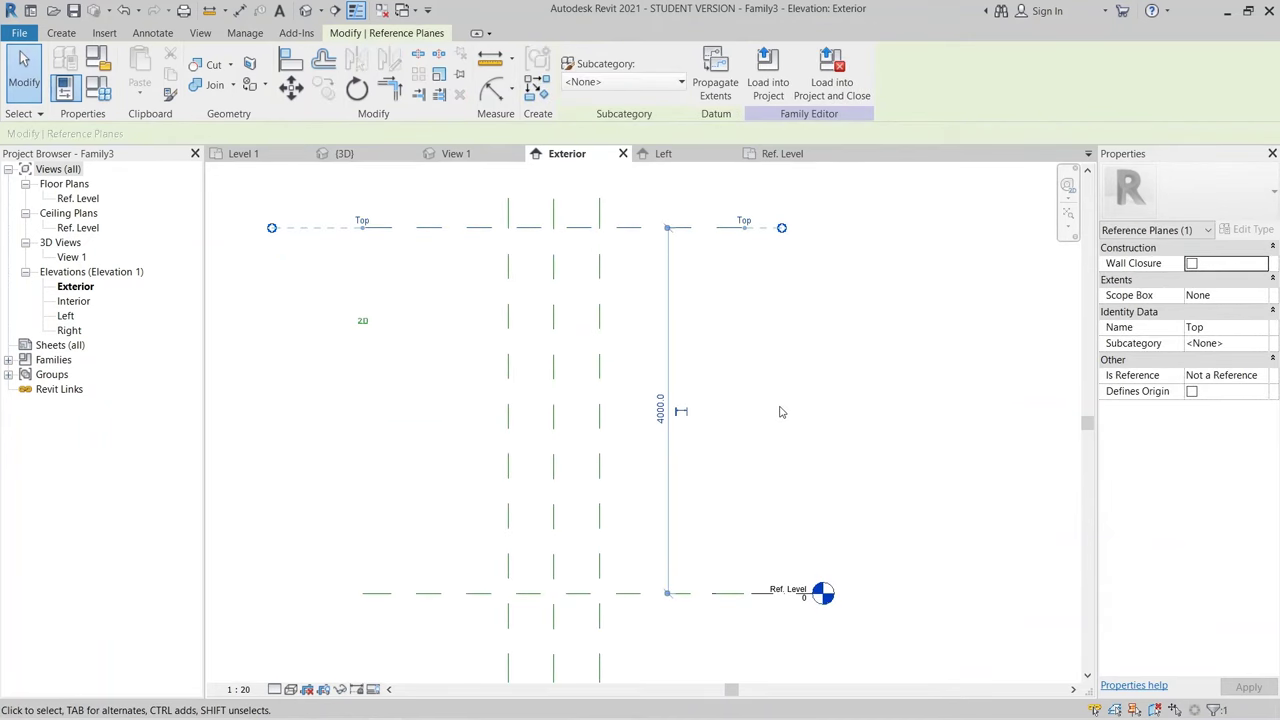
middle_click_drag(953, 328, 940, 329)
left_click(836, 346)
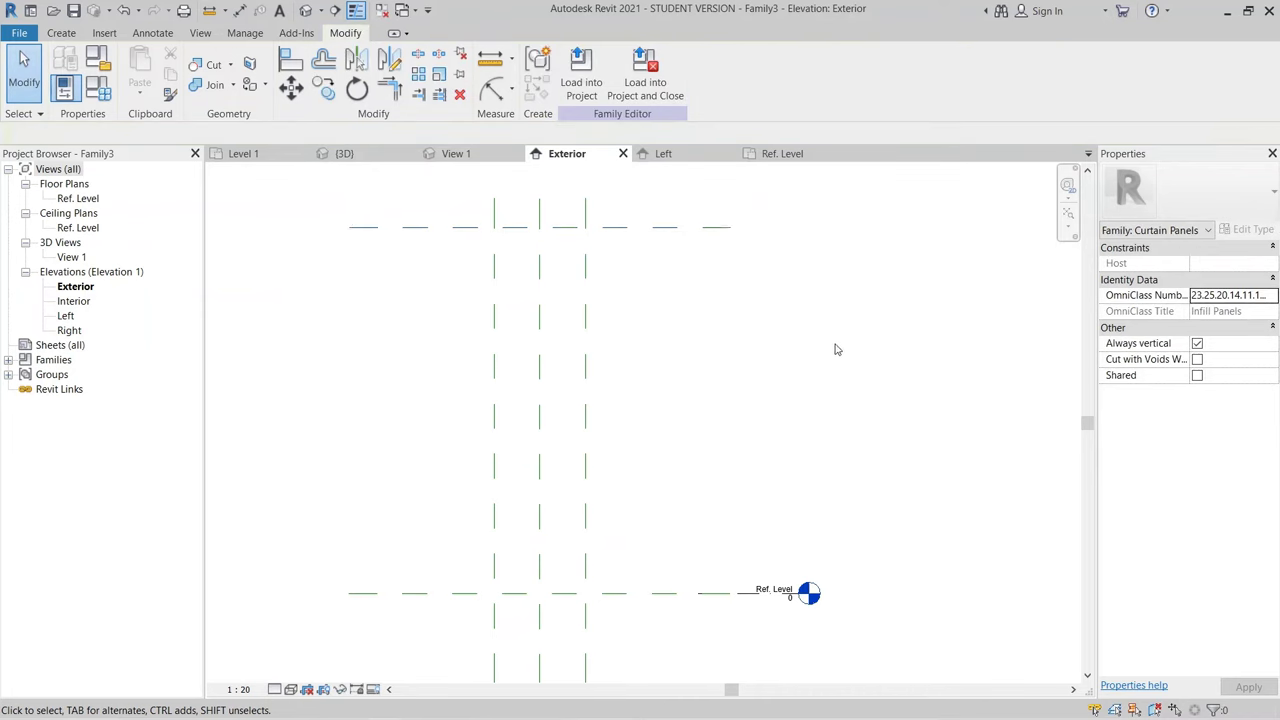
Step: Start an extrusion and sketch a 1000 x 4000 mm rectangle bounded by the outer, Top and Ref. Level reference planes
scroll(835, 346, "down", 1)
left_click(61, 34)
left_click(142, 72)
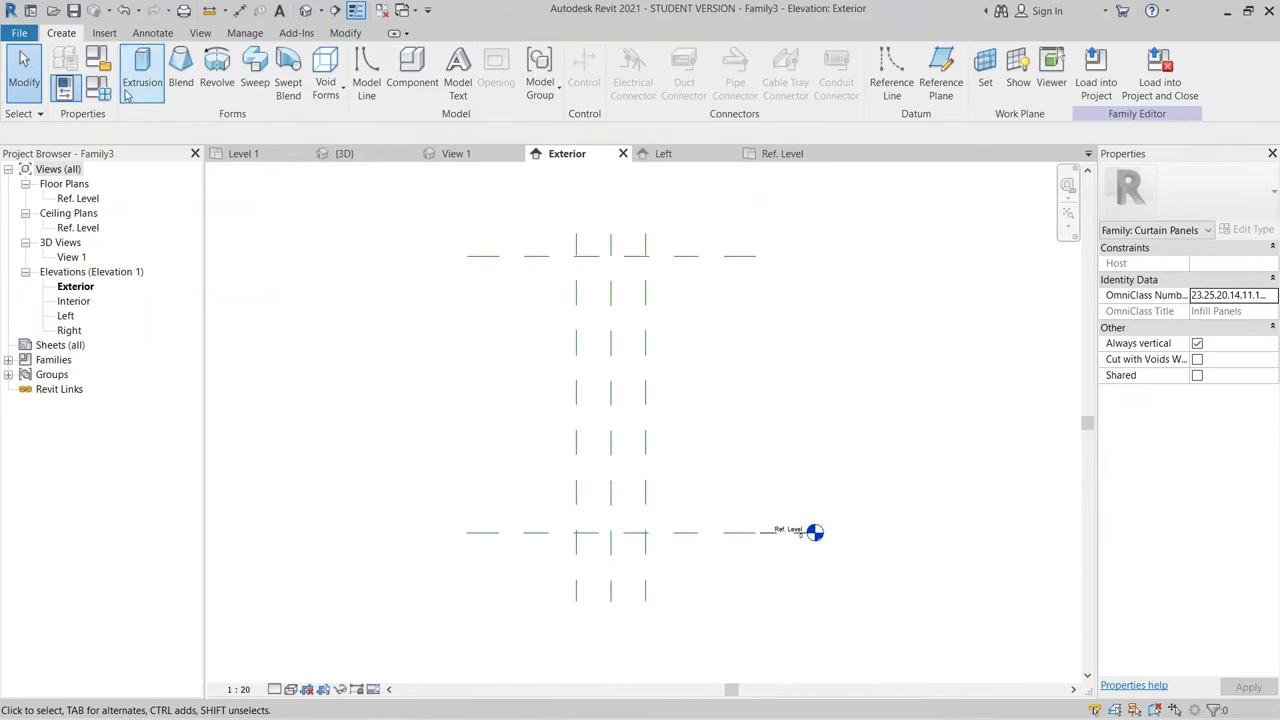
left_click(626, 57)
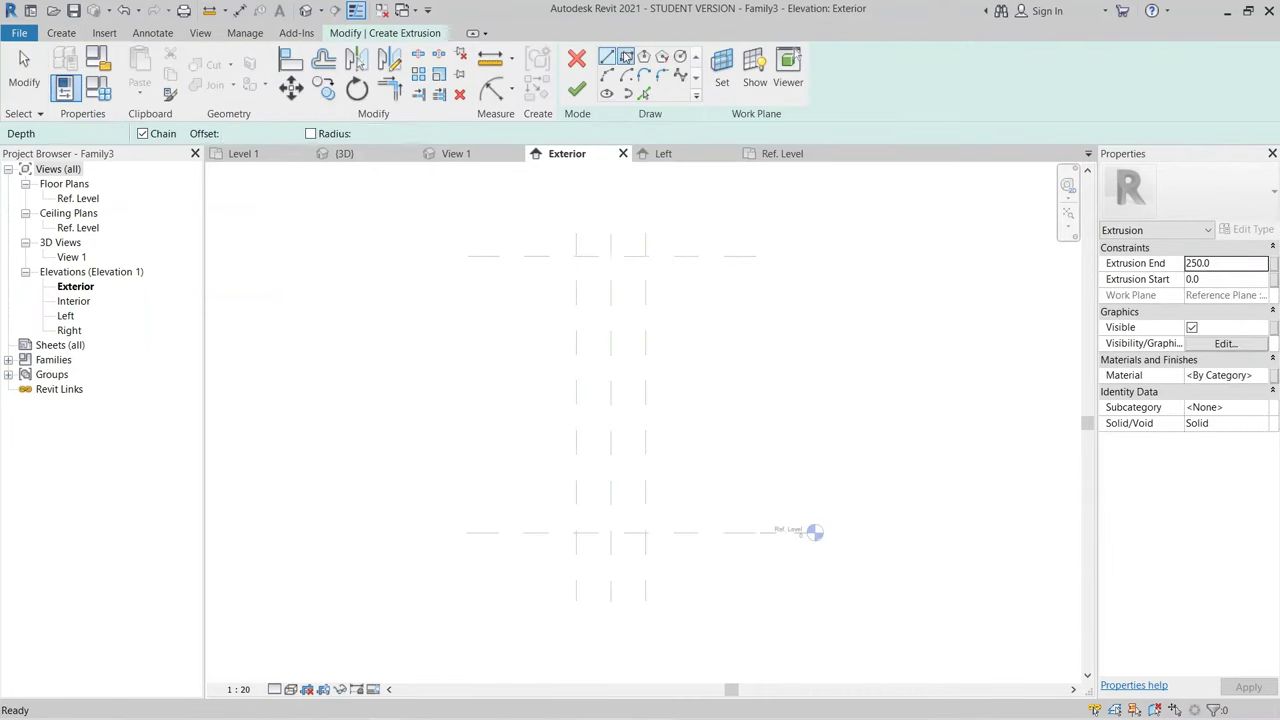
left_click(576, 256)
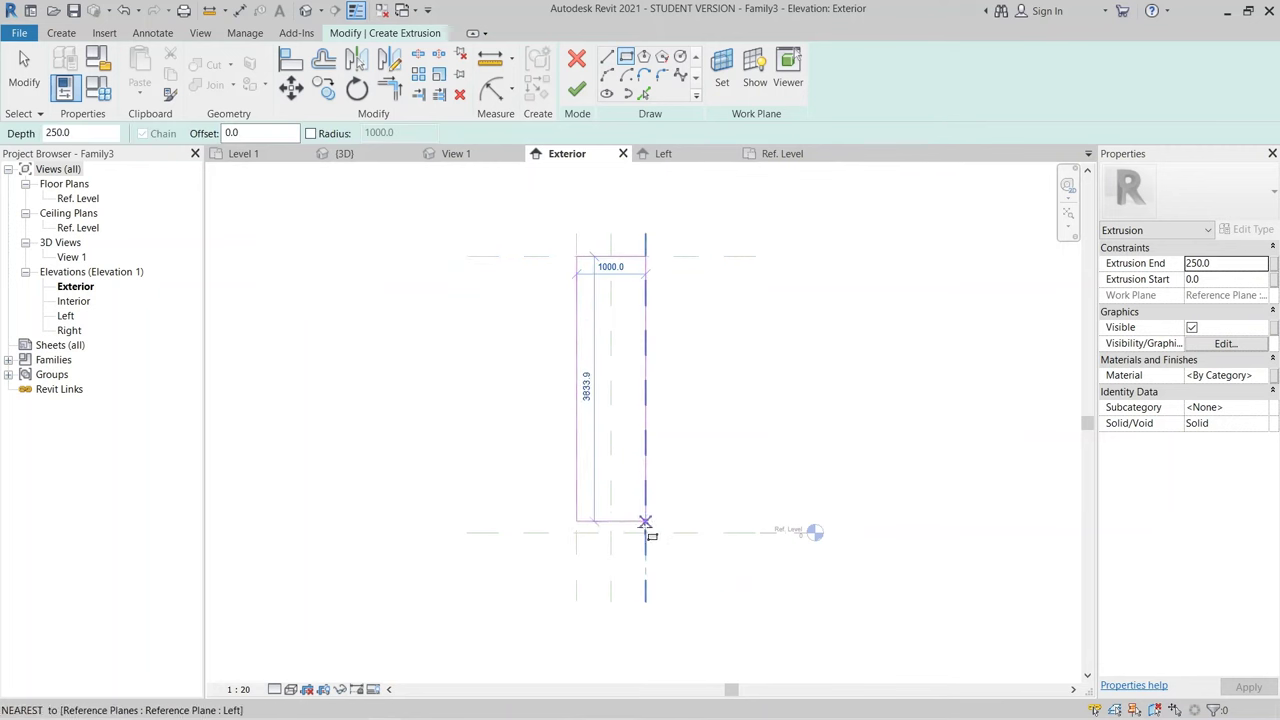
left_click(645, 532)
Step: Lock all four sides of the extrusion rectangle to their reference planes and finish the rectangle command
left_click(614, 556)
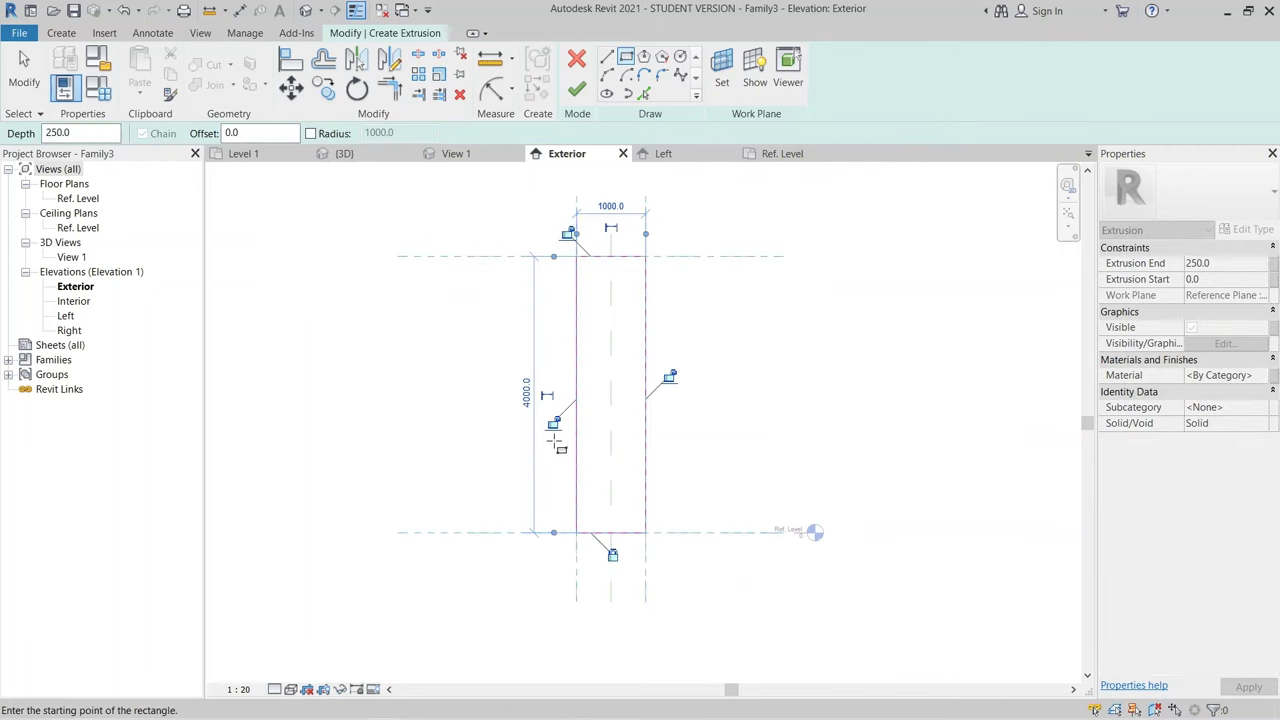
left_click(553, 423)
left_click(668, 375)
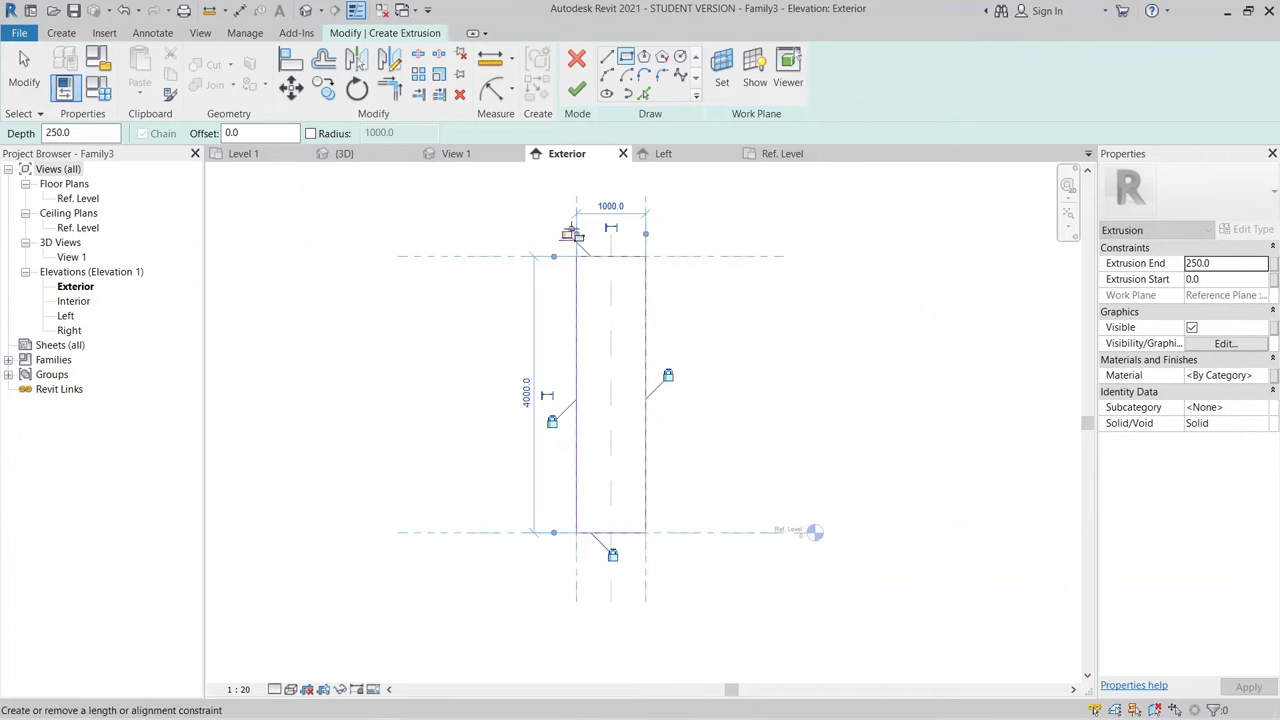
left_click(569, 233)
key("Escape")
key("Escape")
Step: Sketch circles of about 60 mm and 120 mm radius plus a smaller one in the rectangle's upper-left area
scroll(678, 366, "up", 3)
middle_click_drag(708, 400, 661, 444)
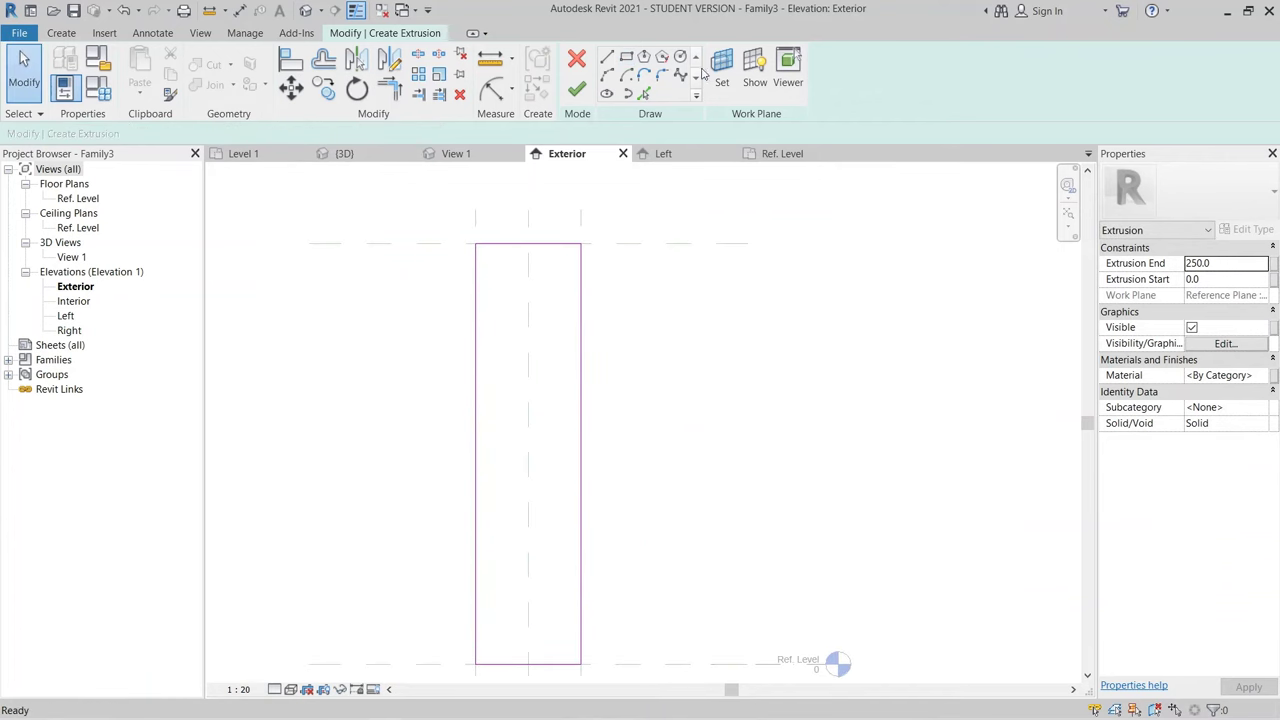
left_click(680, 56)
scroll(520, 230, "up", 2)
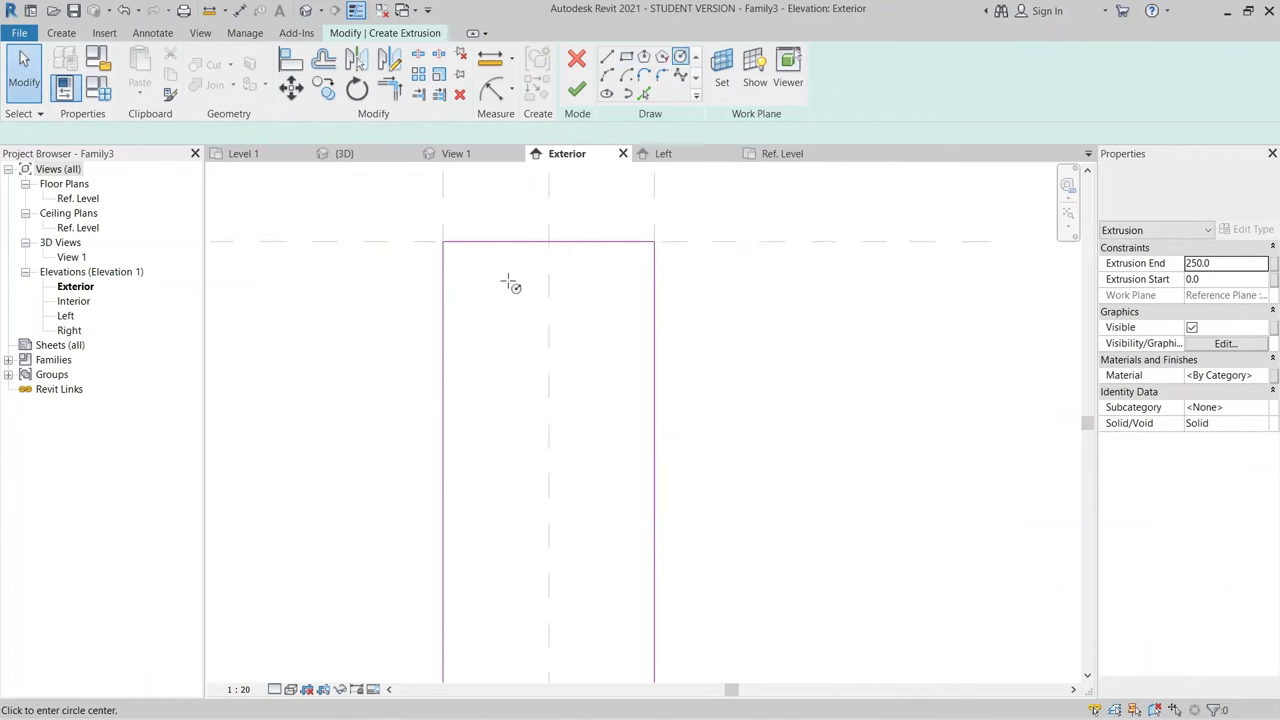
scroll(487, 287, "up", 1)
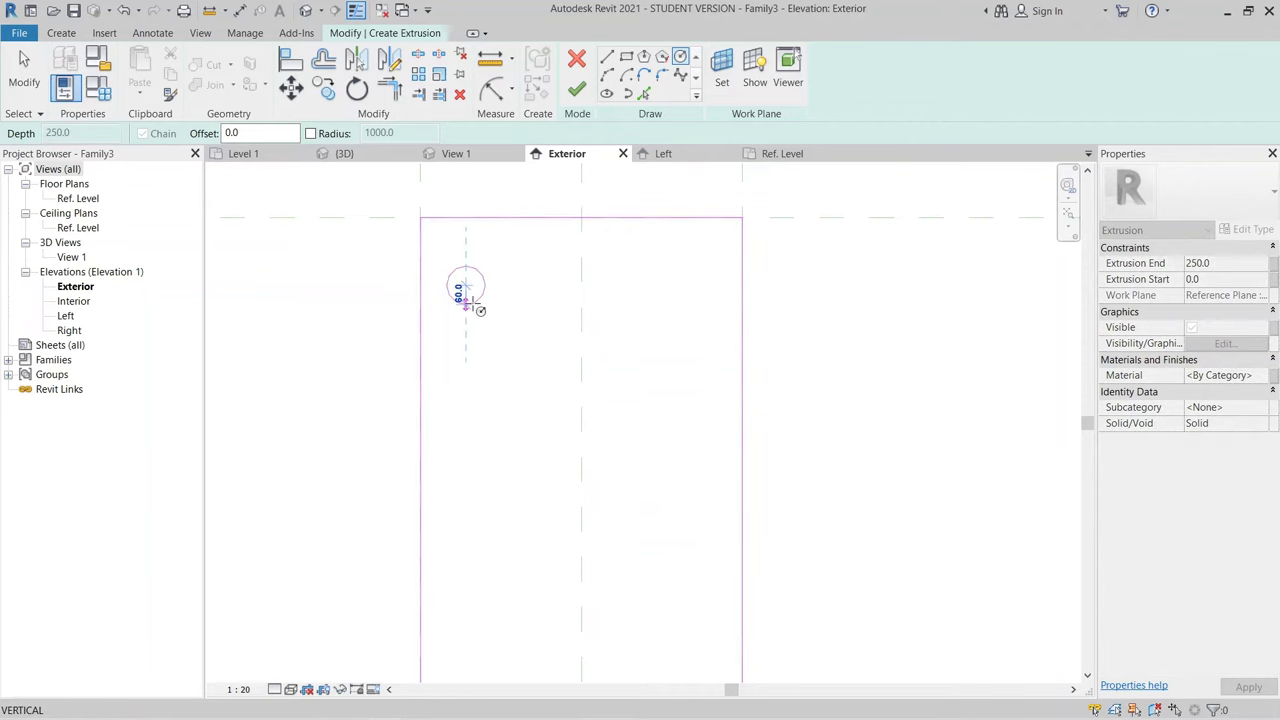
left_click(466, 305)
left_click(526, 331)
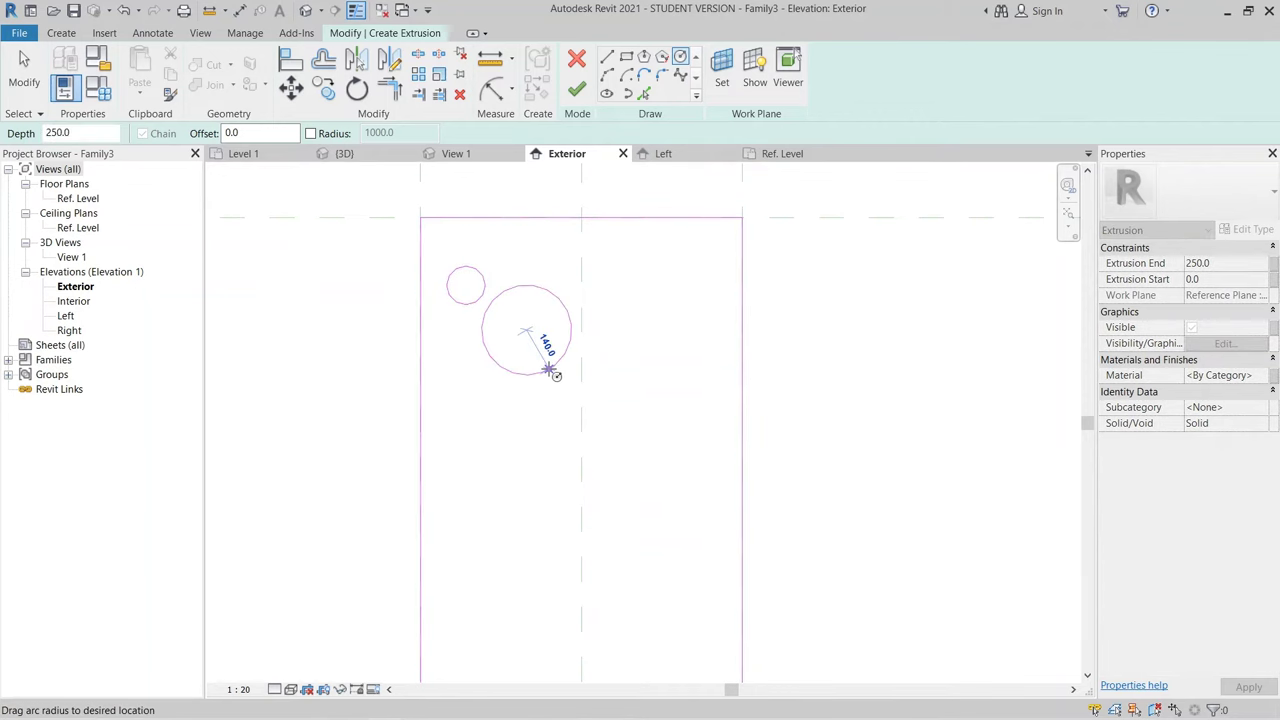
left_click(548, 279)
left_click(526, 254)
left_click(538, 266)
Step: Sketch a circle of about 120 mm radius near the rectangle's top edge and two of about 40 mm radius beside and below it
left_click(617, 263)
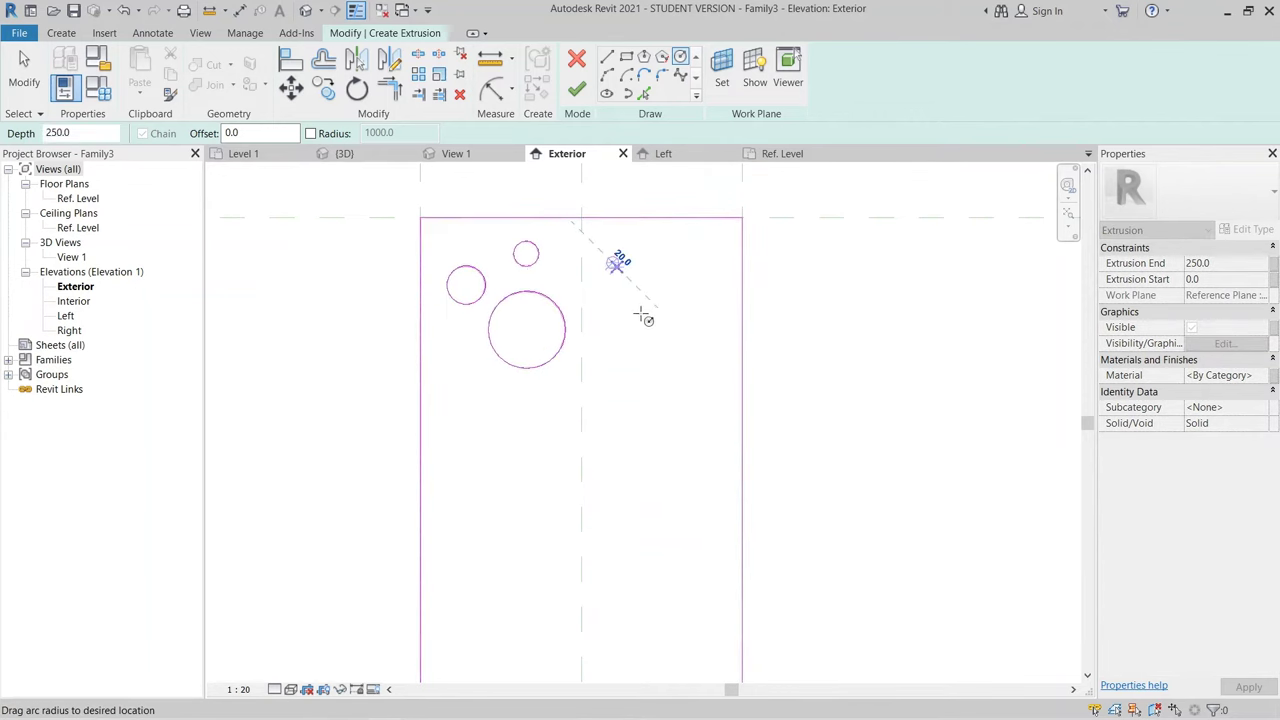
left_click(632, 298)
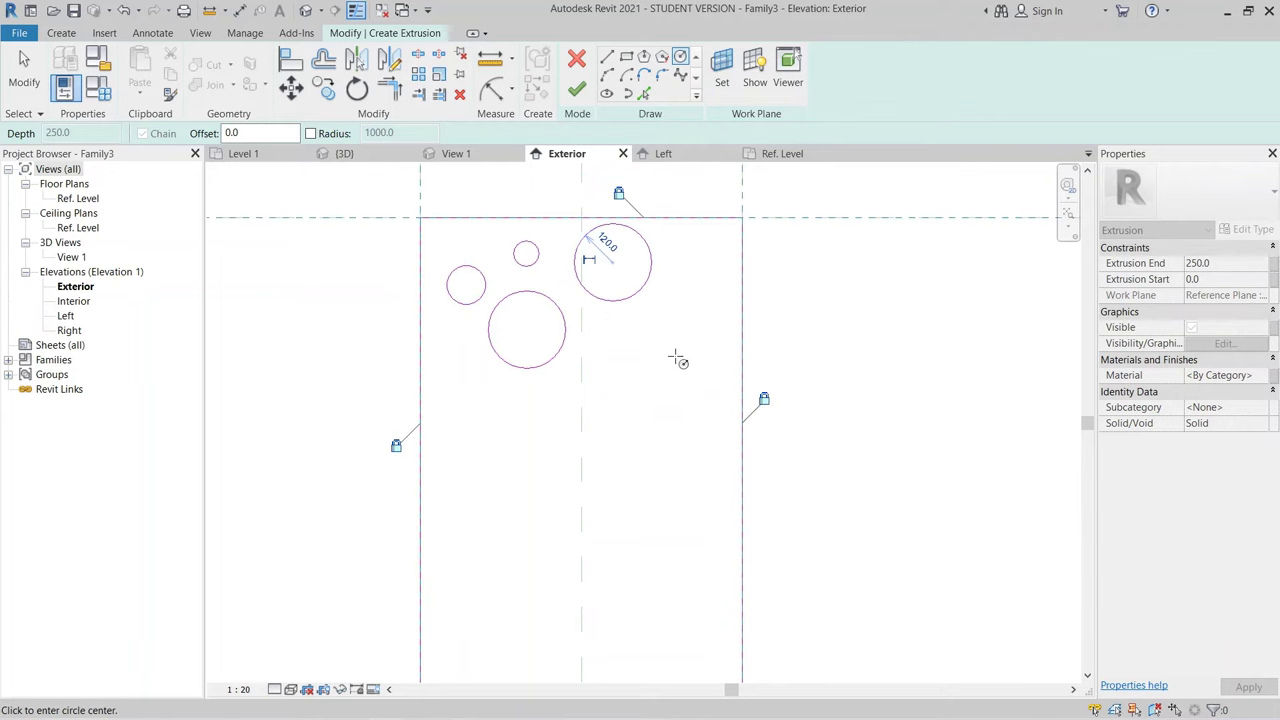
left_click(681, 297)
left_click(681, 311)
scroll(616, 336, "up", 2)
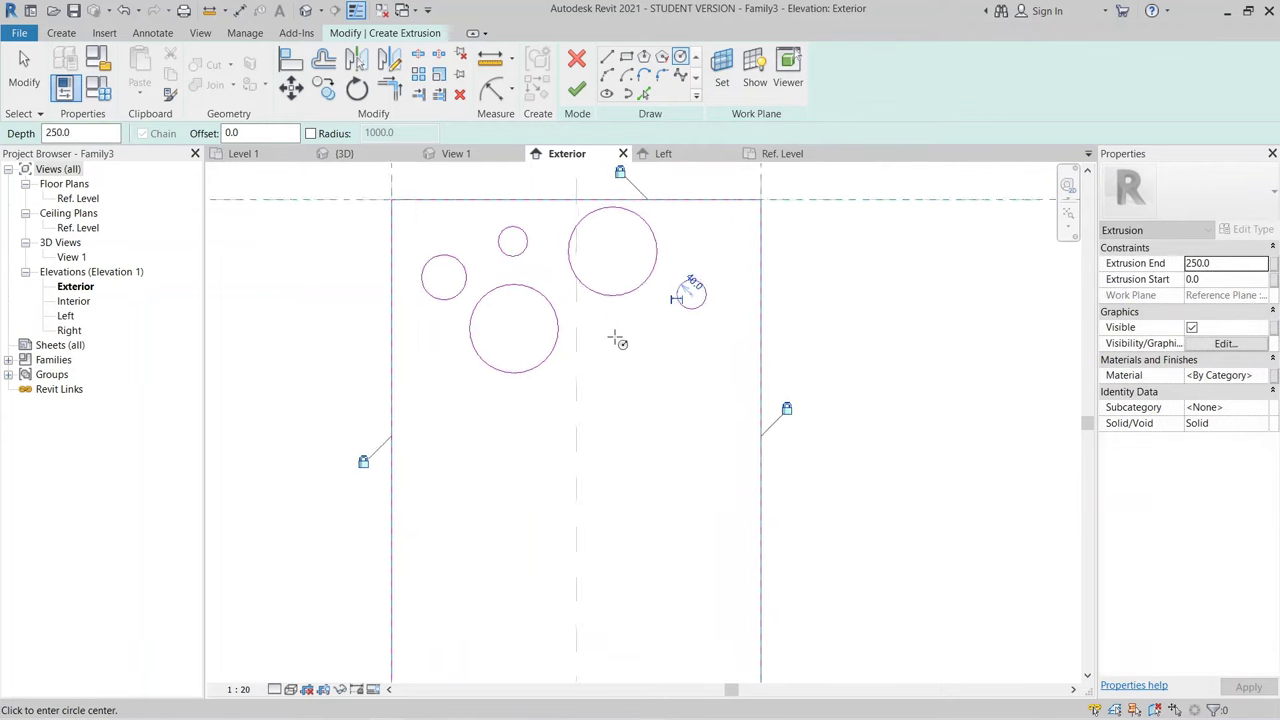
left_click(599, 317)
left_click(612, 330)
left_click(612, 328)
Step: Sketch two circles of about 30 mm and 20 mm radius to the lower right of the 40 mm circle near the centreline
scroll(612, 328, "up", 2)
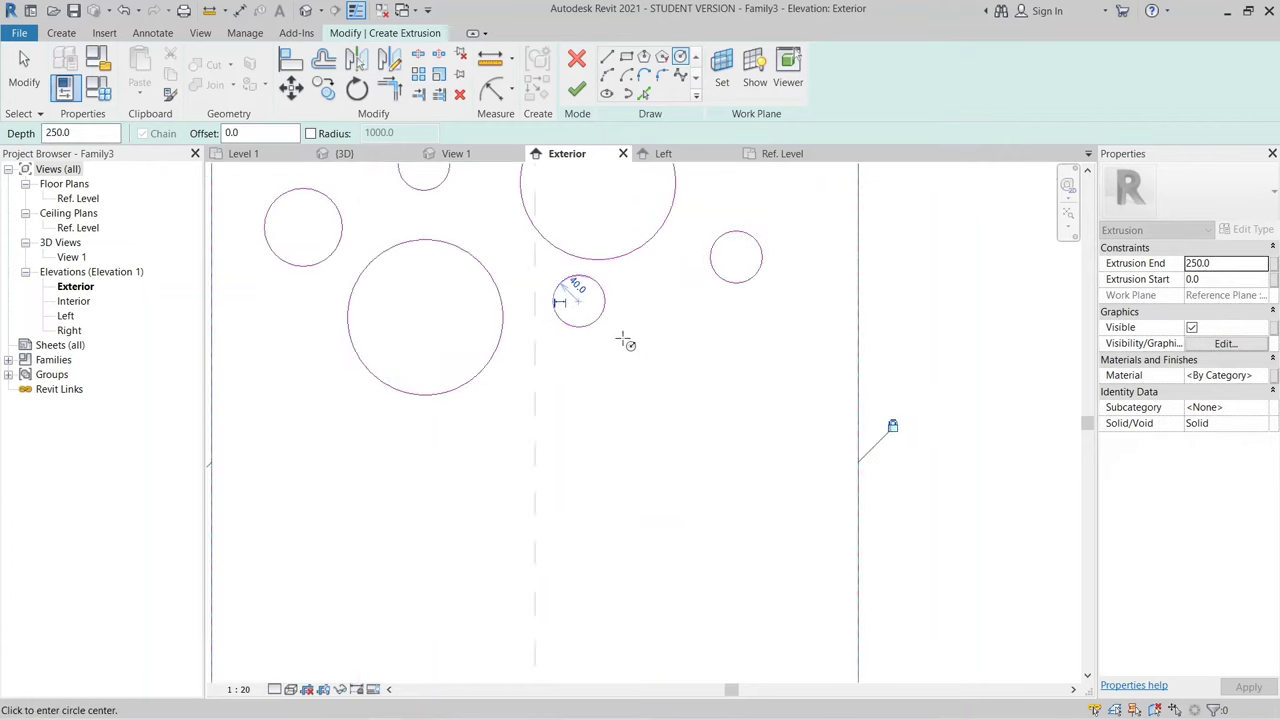
left_click(627, 331)
left_click(645, 355)
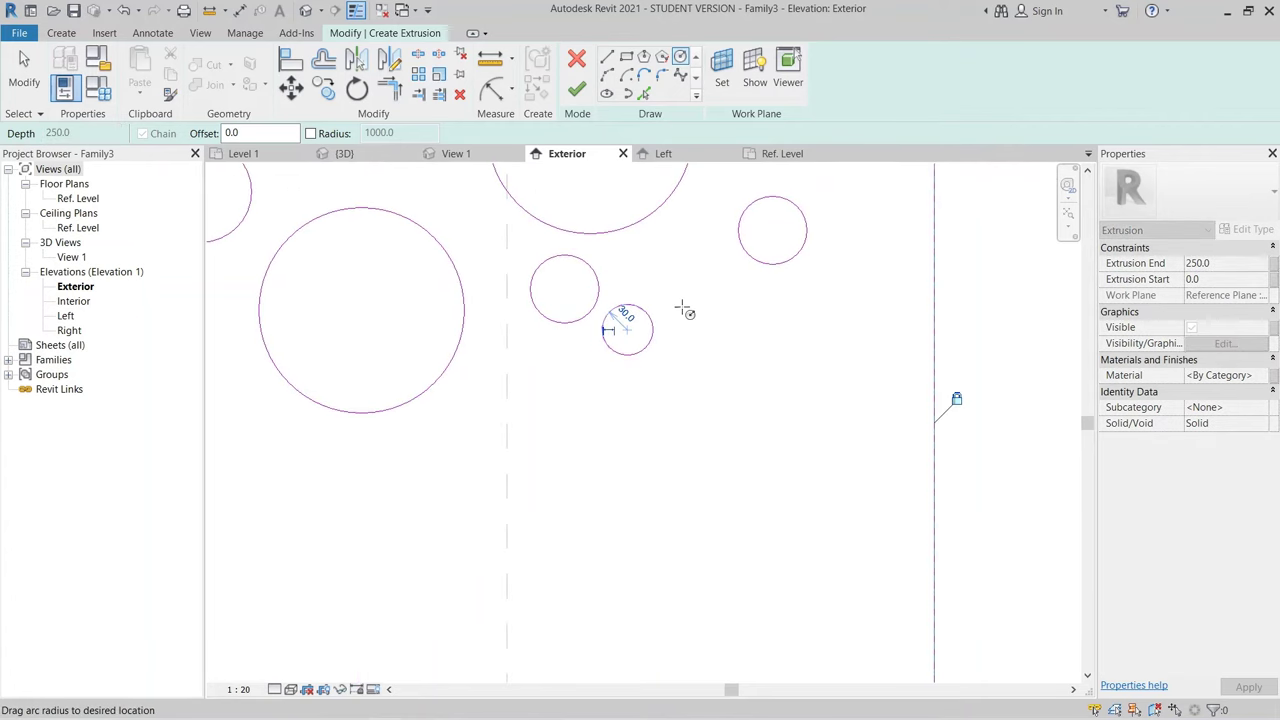
left_click(684, 303)
left_click(695, 318)
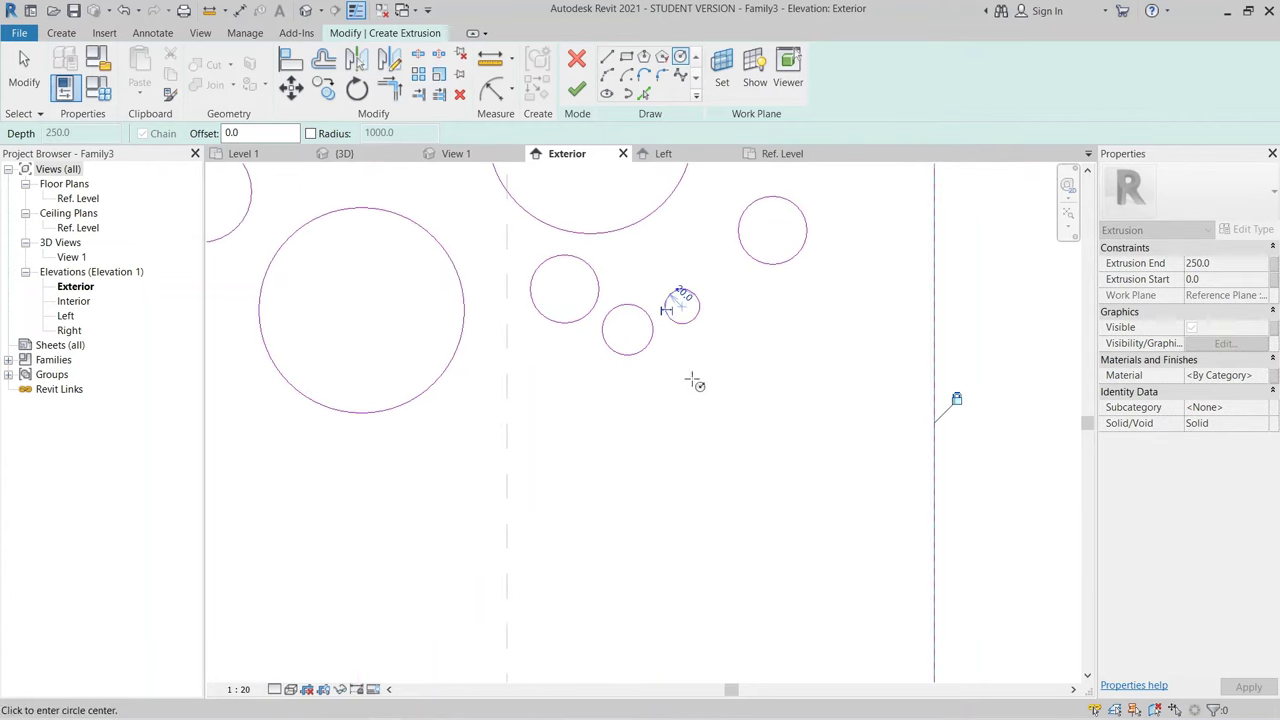
Step: Sketch a medium circle on the centre reference plane and one of about 40 mm radius near the rectangle's left edge
middle_click_drag(509, 410, 583, 380)
left_click(581, 375)
left_click(619, 410)
scroll(748, 418, "down", 1)
middle_click_drag(750, 419, 787, 411)
left_click(404, 329)
scroll(509, 206, "up", 2)
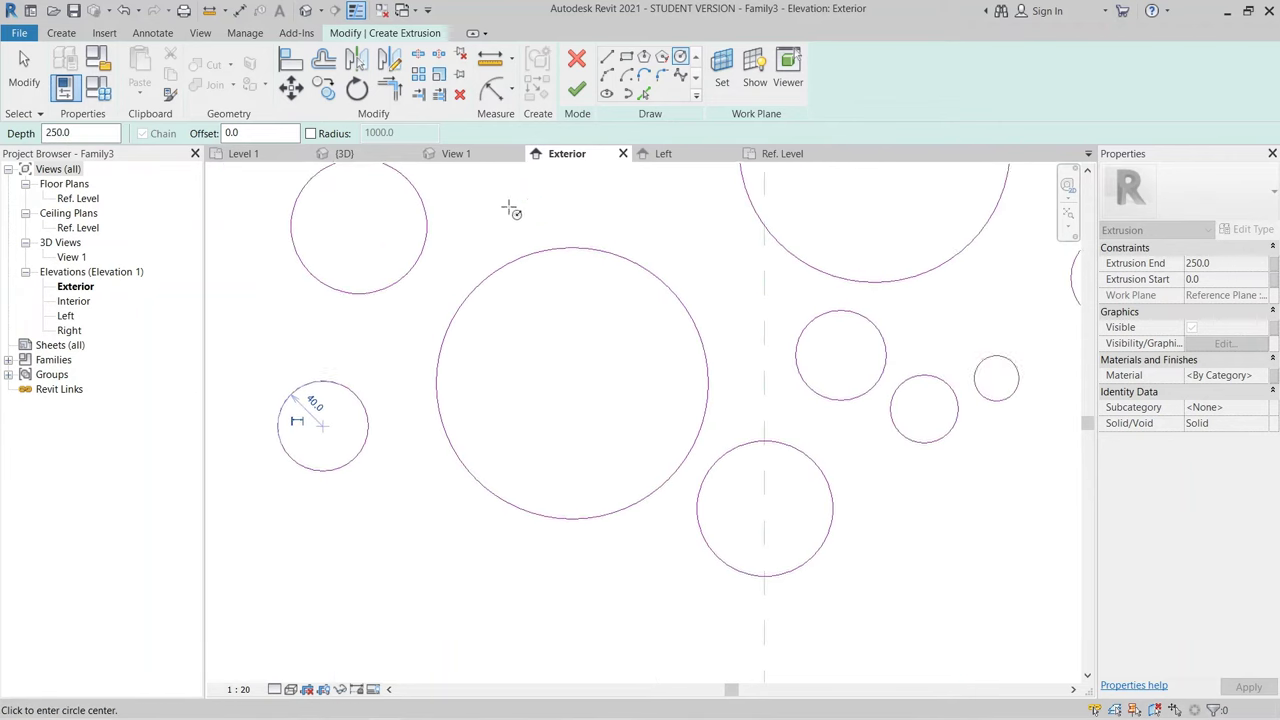
scroll(477, 337, "up", 1)
left_click(469, 331)
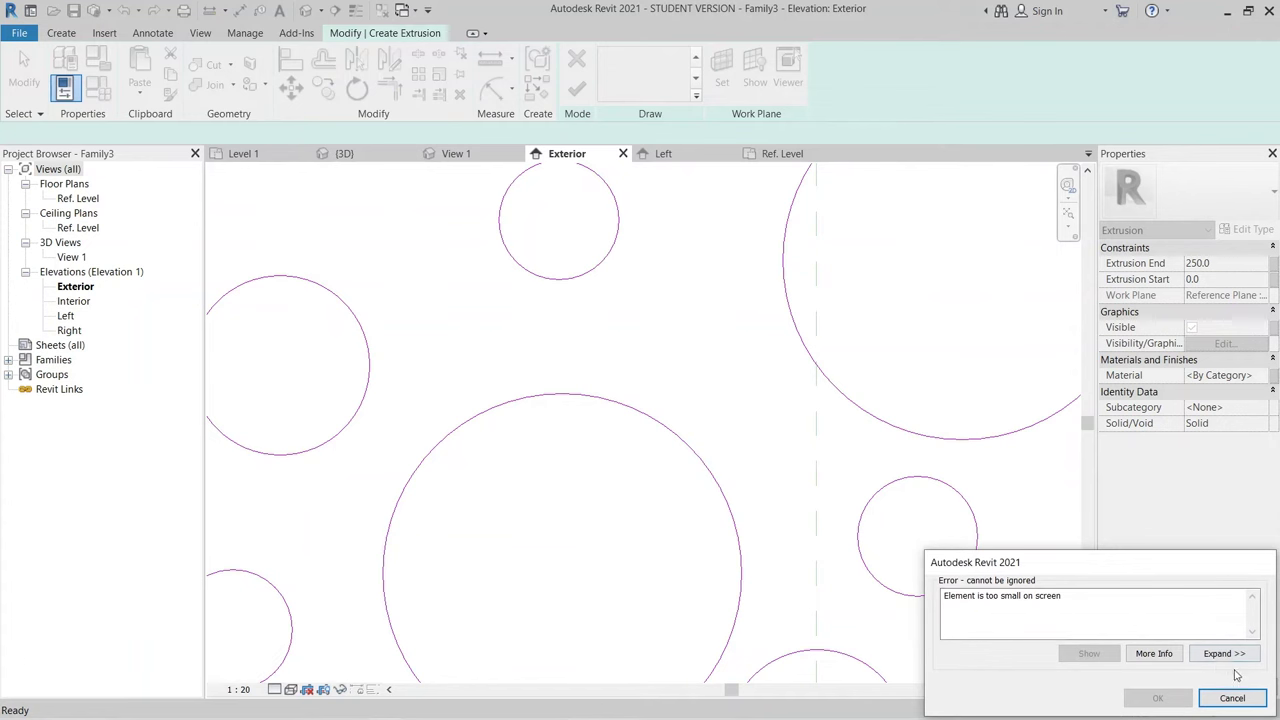
key("Escape")
Step: Sketch a tiny circle and one of about 20 mm radius in the gap above the large left circle
scroll(475, 350, "up", 2)
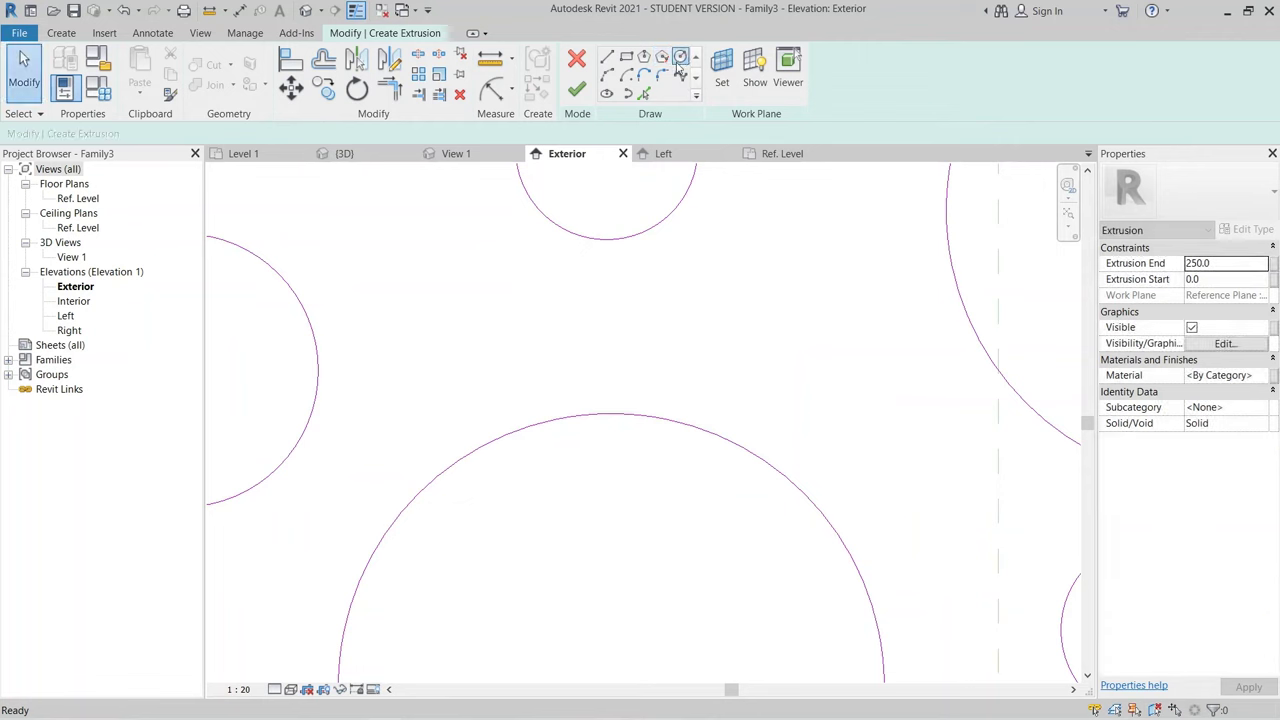
scroll(425, 347, "up", 1)
left_click(491, 298)
scroll(498, 308, "up", 4)
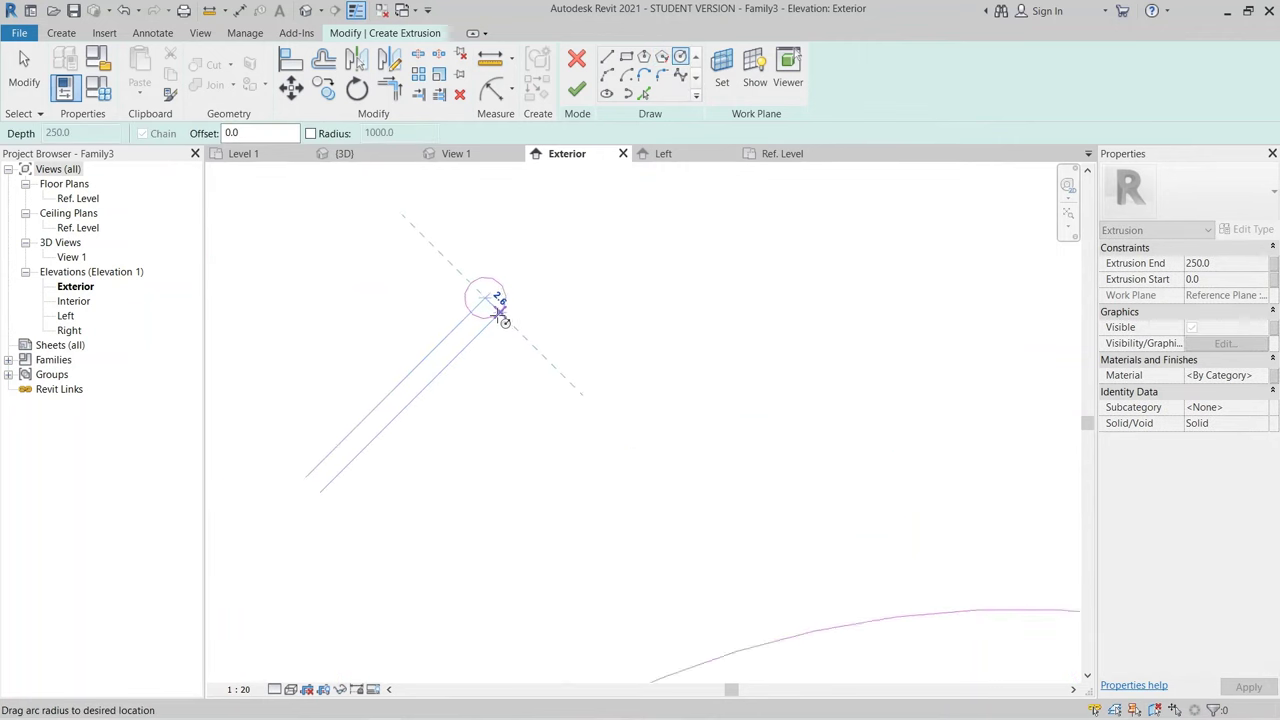
left_click(510, 372)
scroll(631, 391, "down", 7)
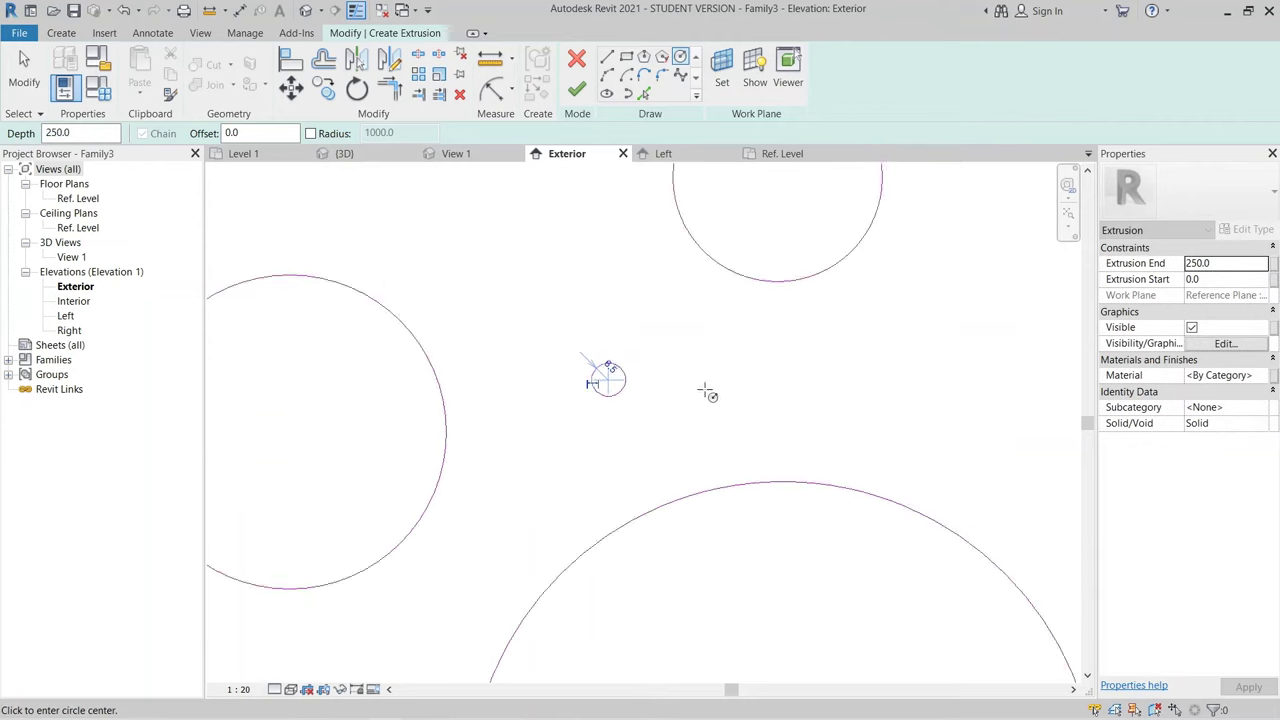
left_click(602, 391)
left_click(619, 392)
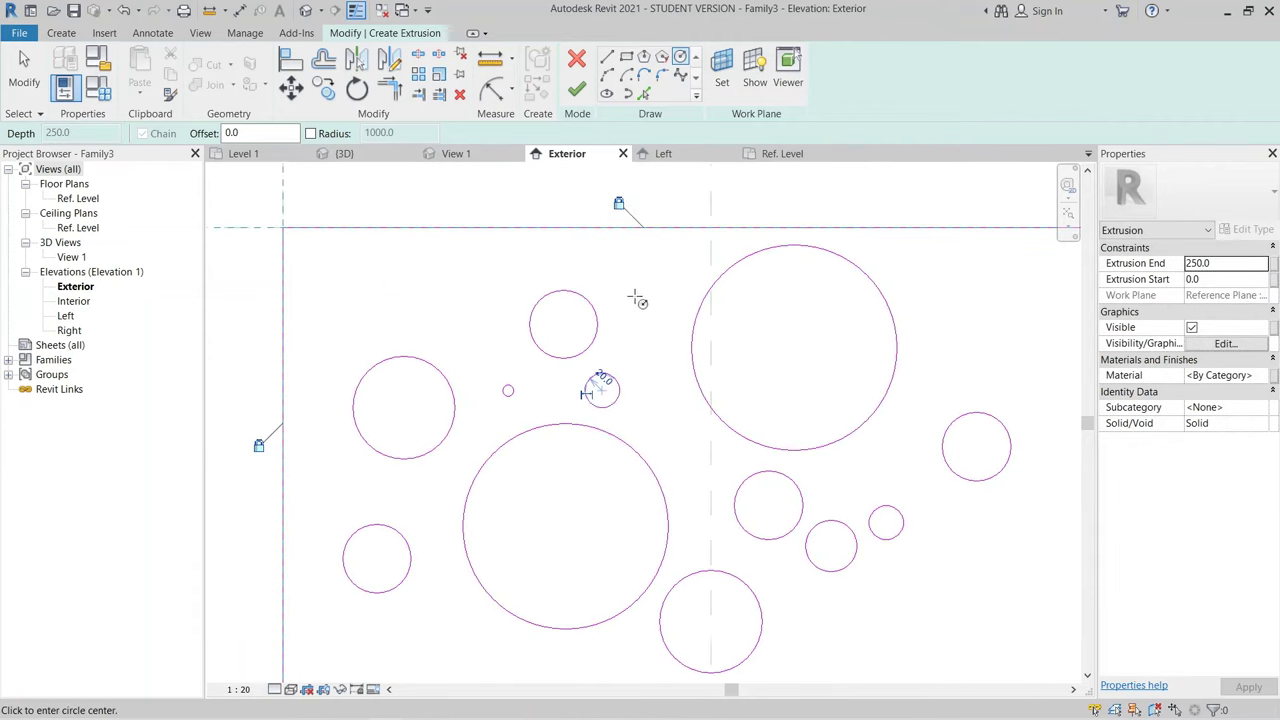
Step: Sketch a medium circle just below the rectangle's top edge and a smaller one in its upper-left corner
left_click(628, 273)
left_click(604, 316)
left_click(341, 267)
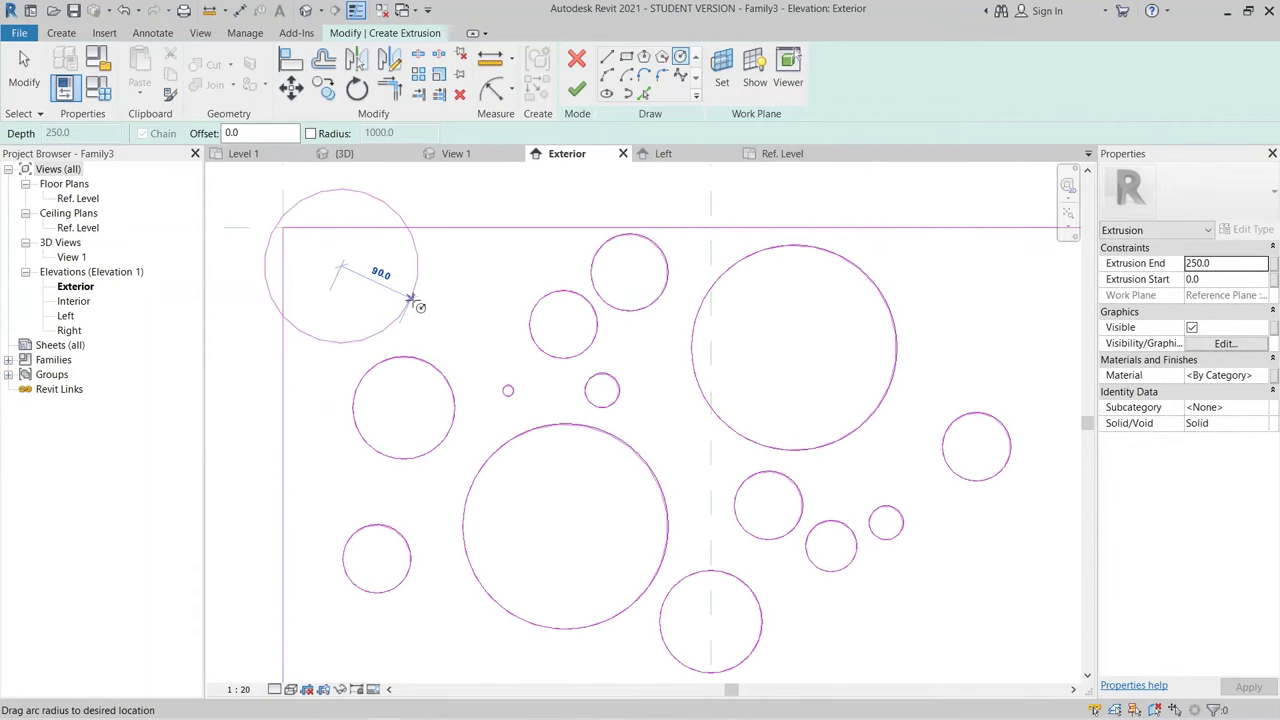
left_click(408, 290)
Step: Sketch two circles of about 100 mm radius below the existing circles, one on each side of the centreline, plus a small one beside the left one
scroll(408, 243, "down", 3)
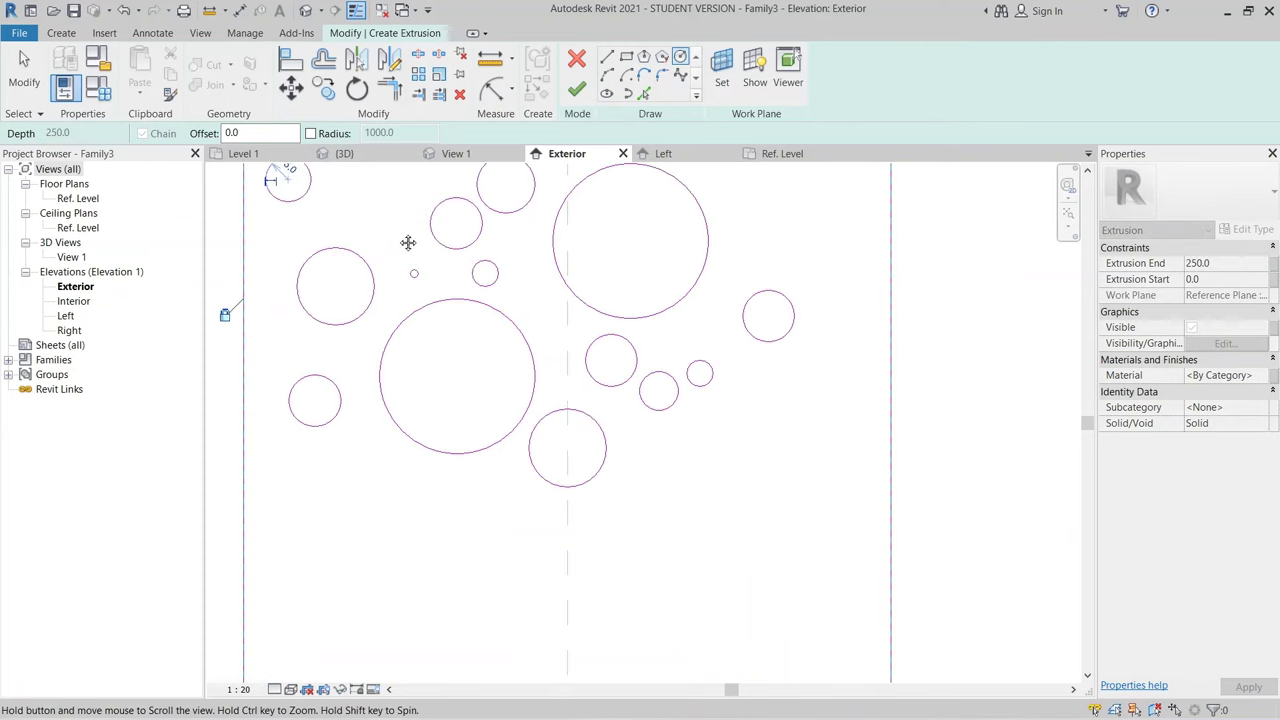
scroll(663, 434, "down", 3)
left_click(651, 406)
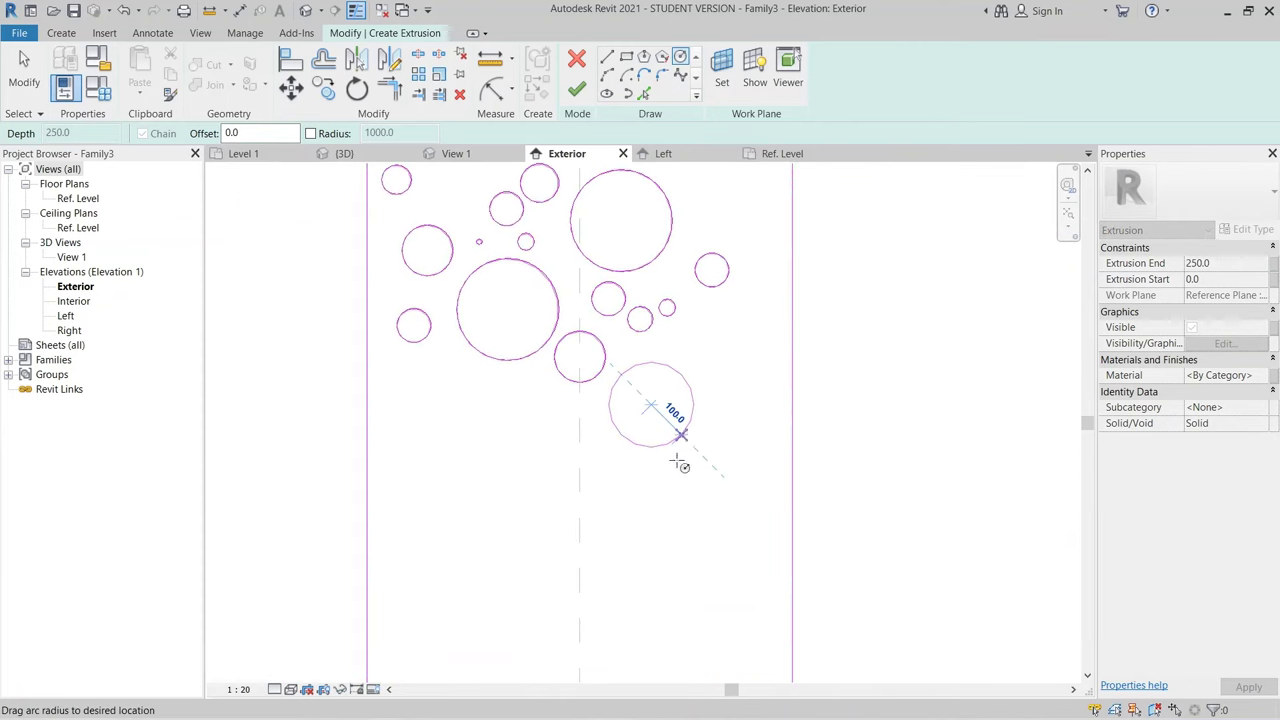
left_click(680, 462)
left_click(454, 414)
left_click(489, 445)
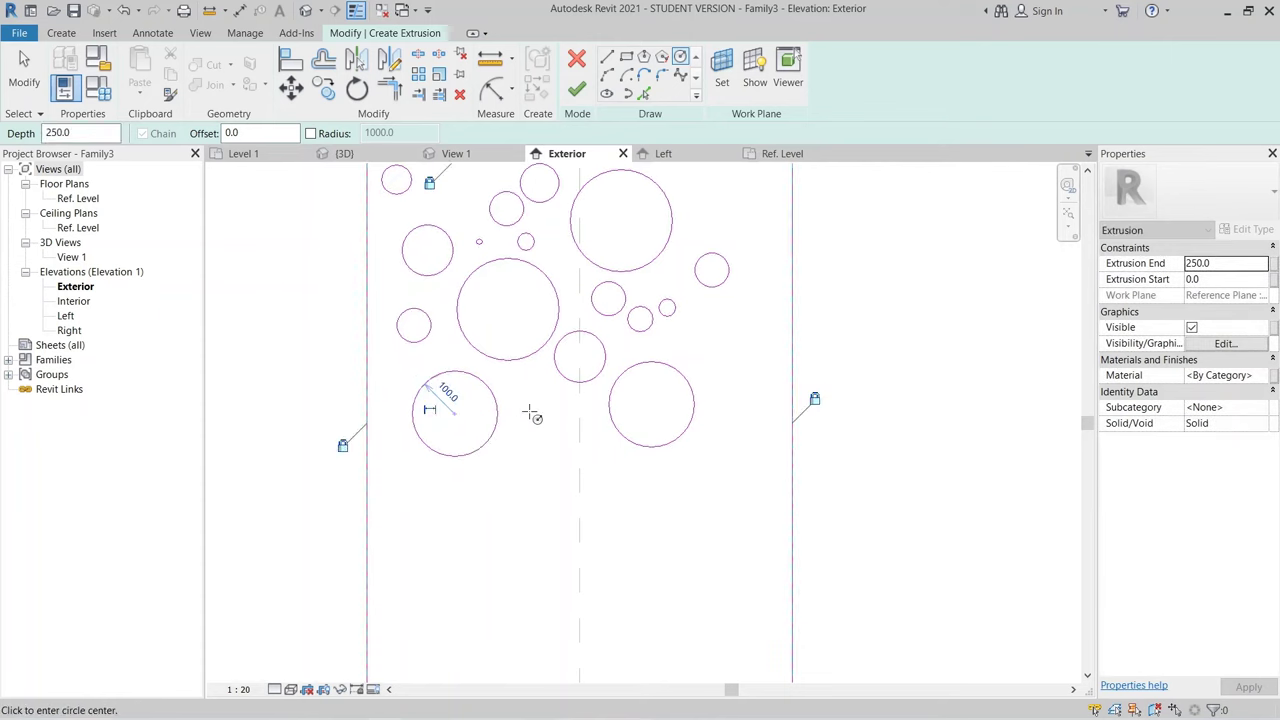
left_click(529, 412)
left_click(541, 420)
Step: Sketch two small circles near the rectangle's right edge, the upper one about 40 mm in radius
left_click(720, 345)
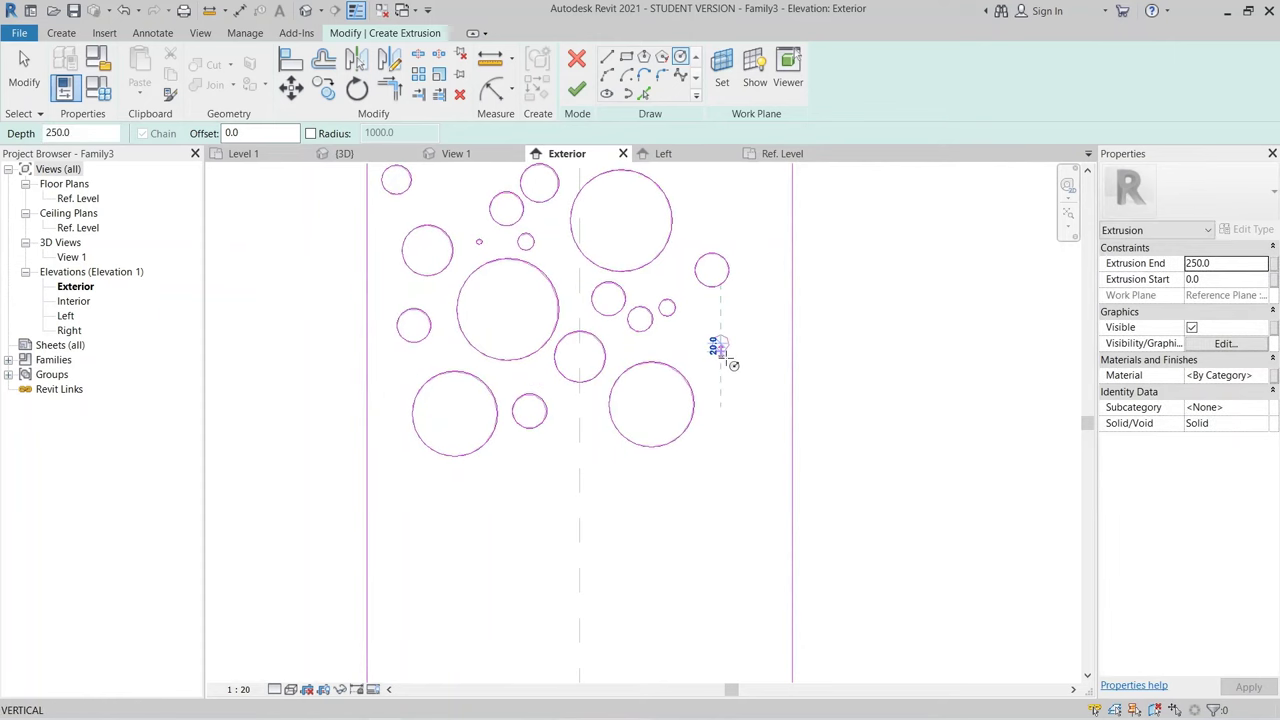
middle_click_drag(731, 423, 706, 552)
left_click(684, 334)
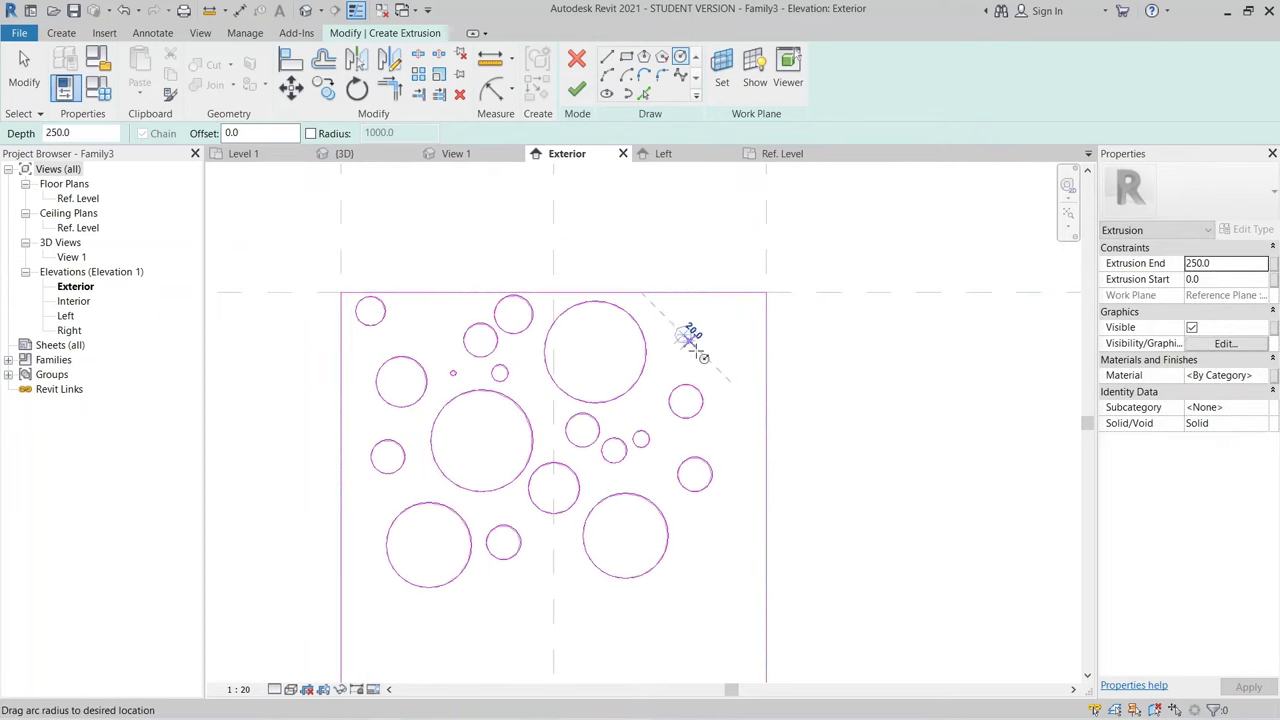
left_click(695, 348)
Step: Sketch two circles of about 20 mm radius side by side below the left 100 mm circle, near the left edge
scroll(721, 407, "down", 3)
middle_click_drag(722, 409, 713, 322)
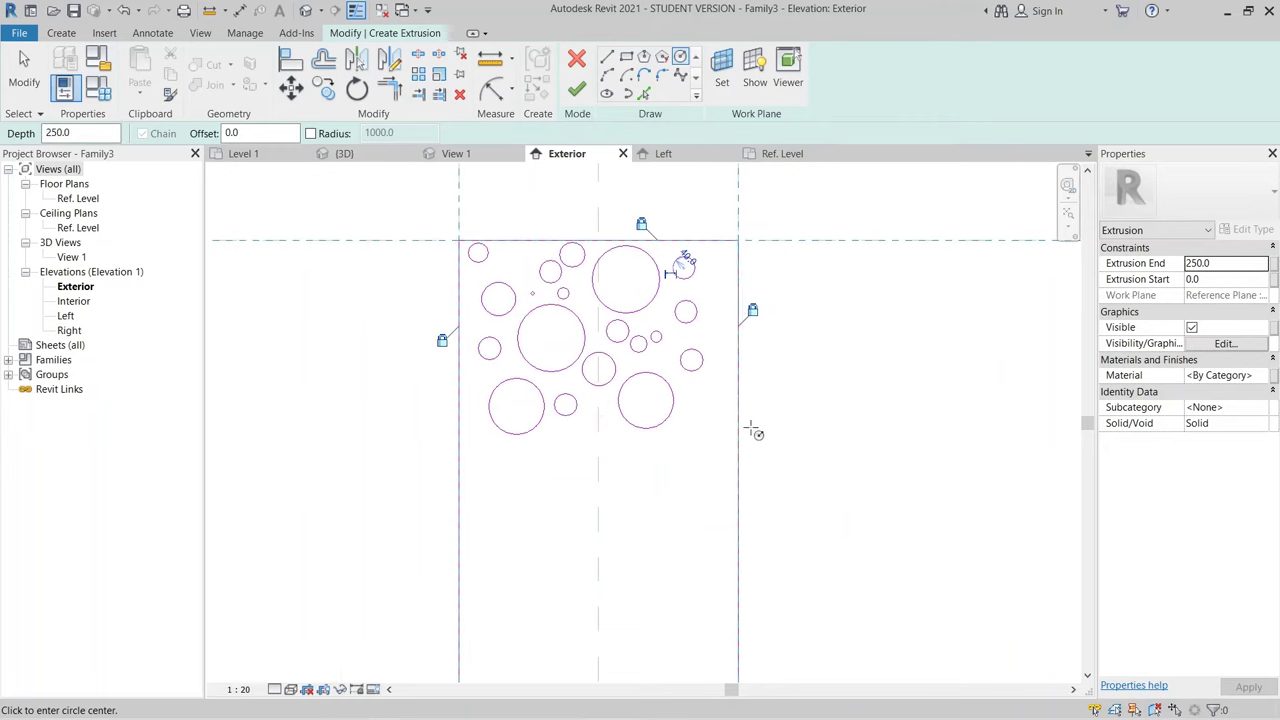
scroll(752, 427, "down", 2)
scroll(607, 440, "up", 7)
left_click(468, 422)
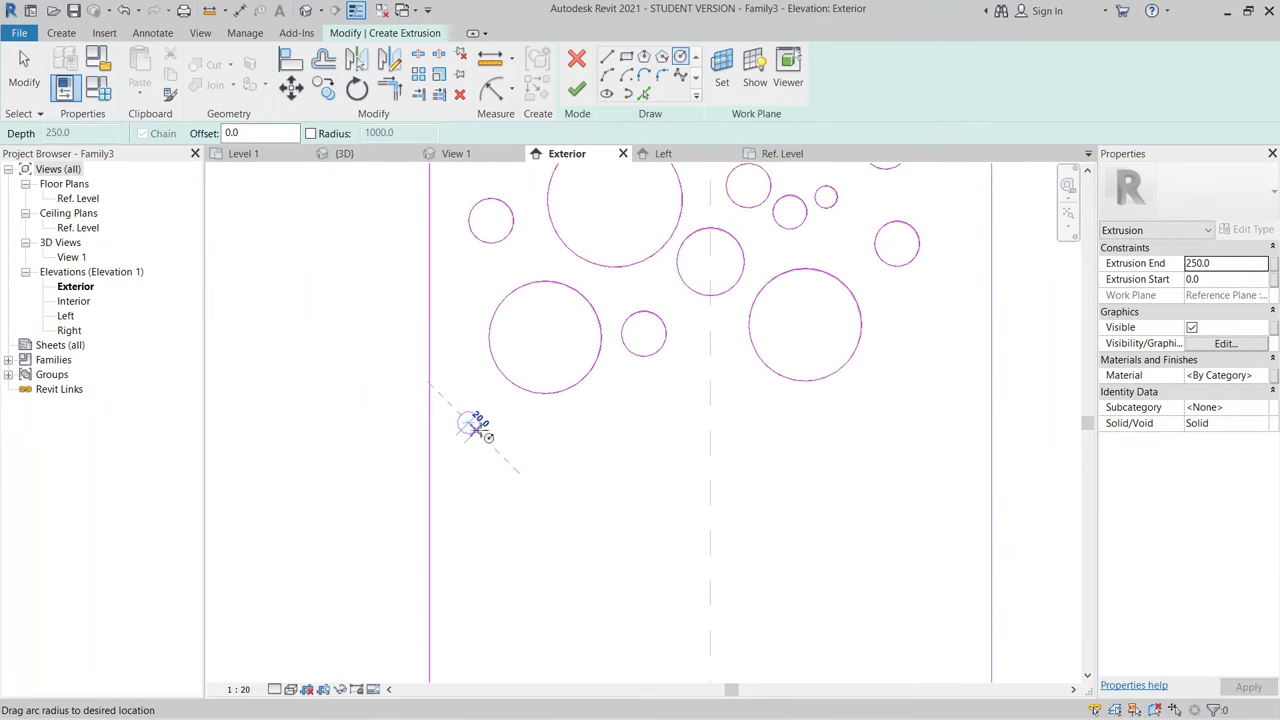
left_click(477, 430)
left_click(504, 428)
left_click(512, 436)
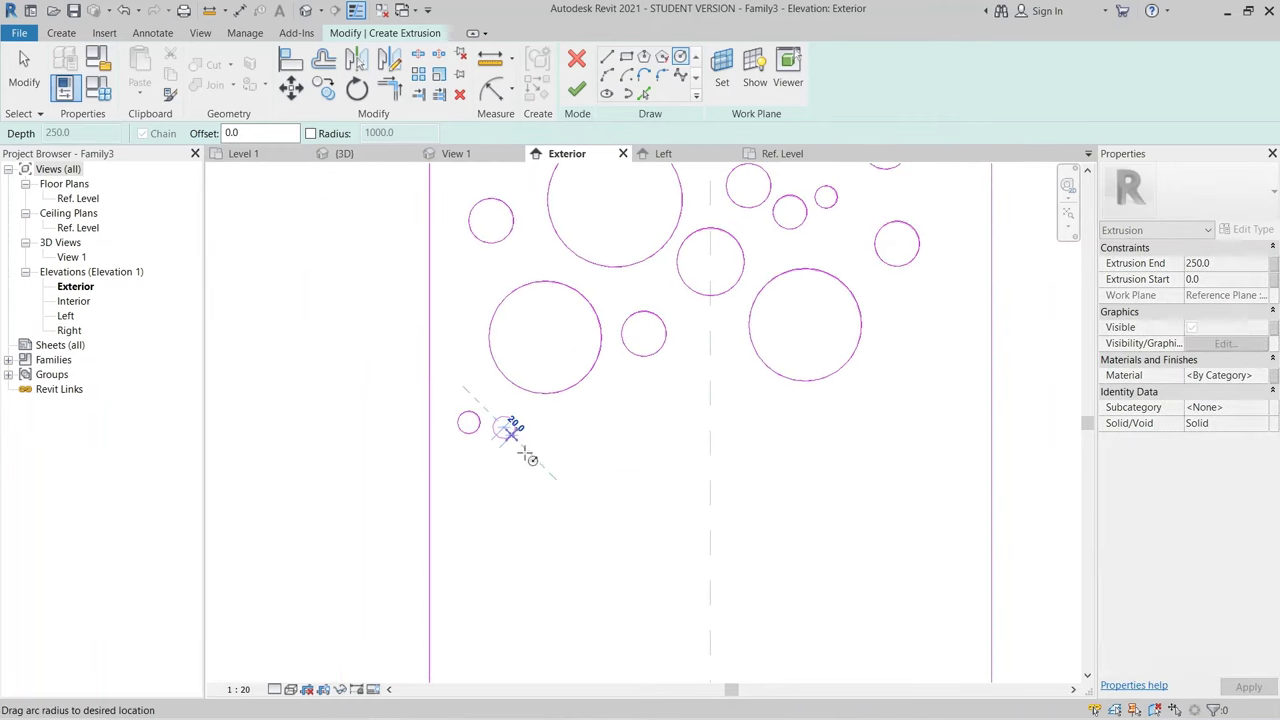
scroll(530, 457, "up", 3)
key("Escape")
Step: Copy the right-hand 20 mm circle to two spots higher up along the rectangle's left edge
left_click_drag(540, 462, 465, 398)
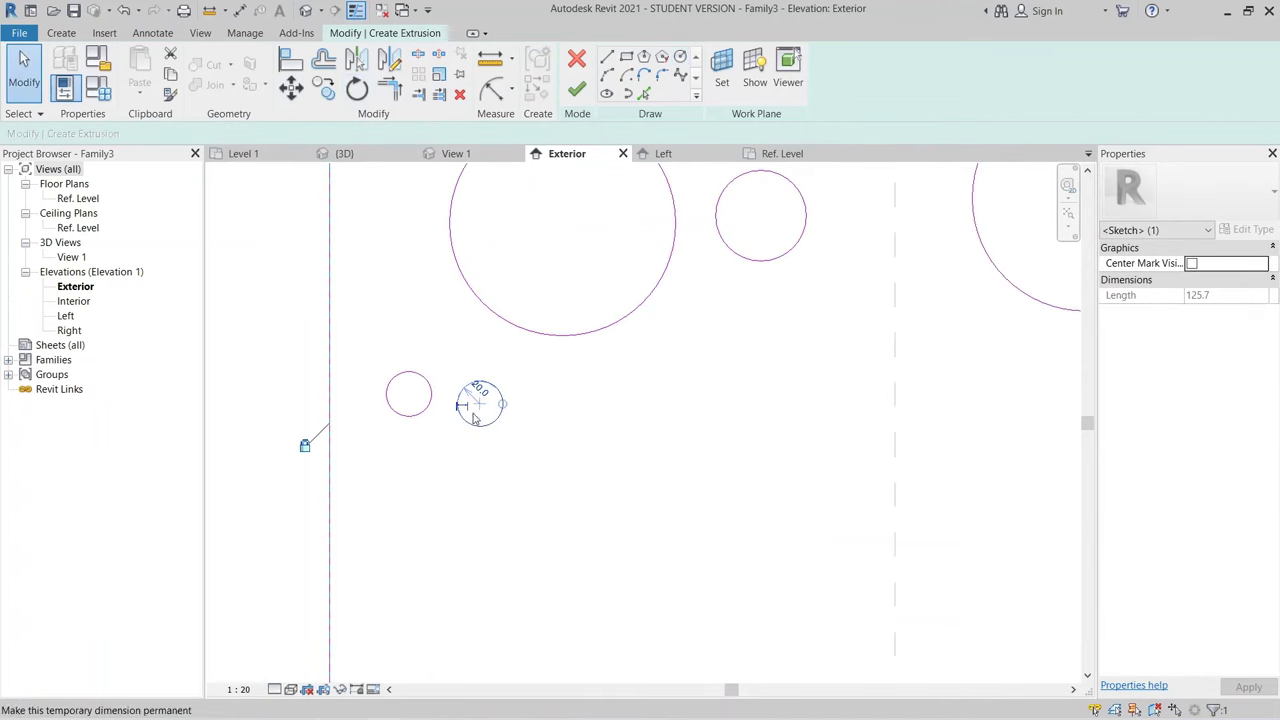
left_click(336, 97)
left_click(480, 404)
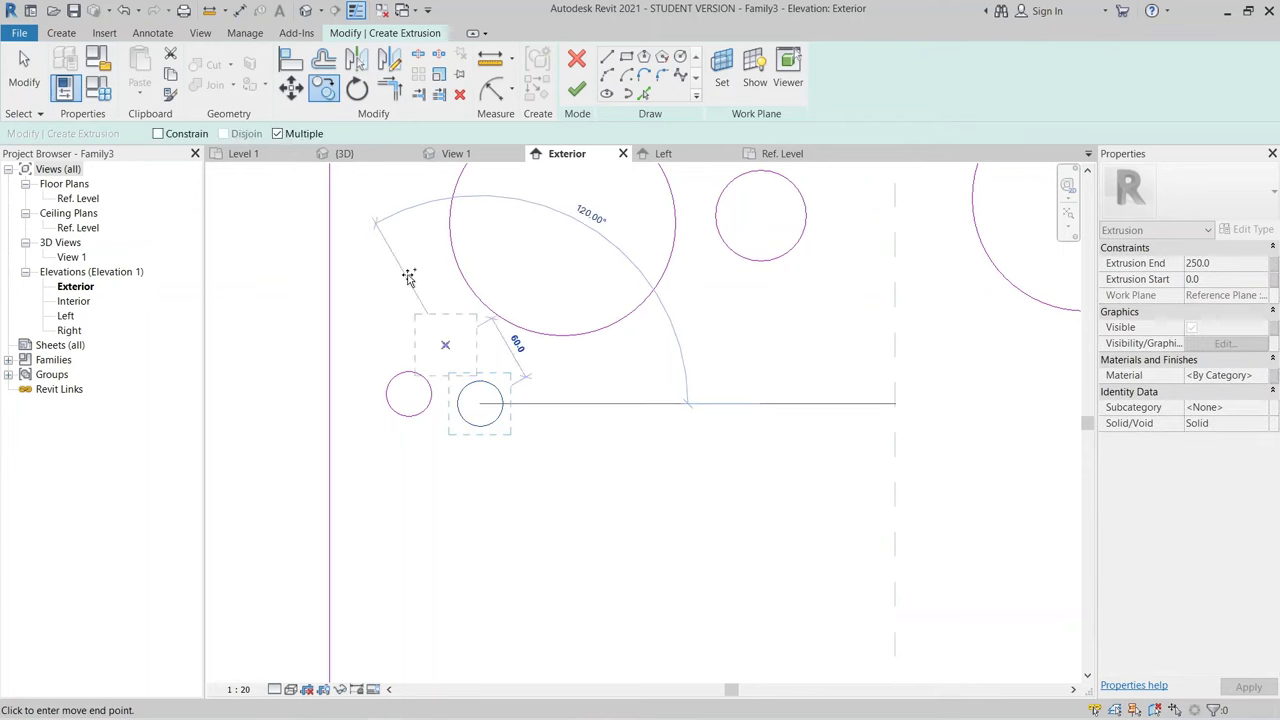
left_click(406, 270)
middle_click_drag(411, 262, 390, 526)
left_click(406, 405)
Step: Place further copies of the 20 mm circle in the gaps around the two largest circles and the centreline circles
left_click(479, 334)
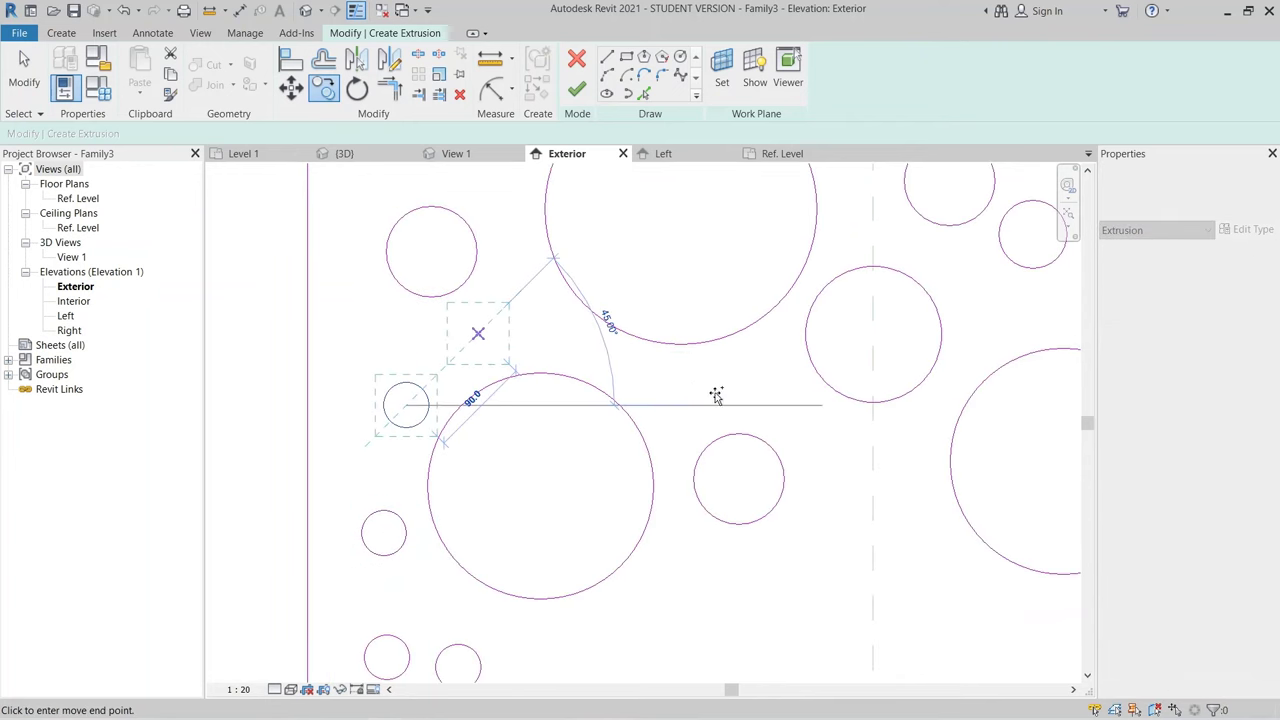
left_click(714, 391)
middle_click_drag(765, 392, 589, 574)
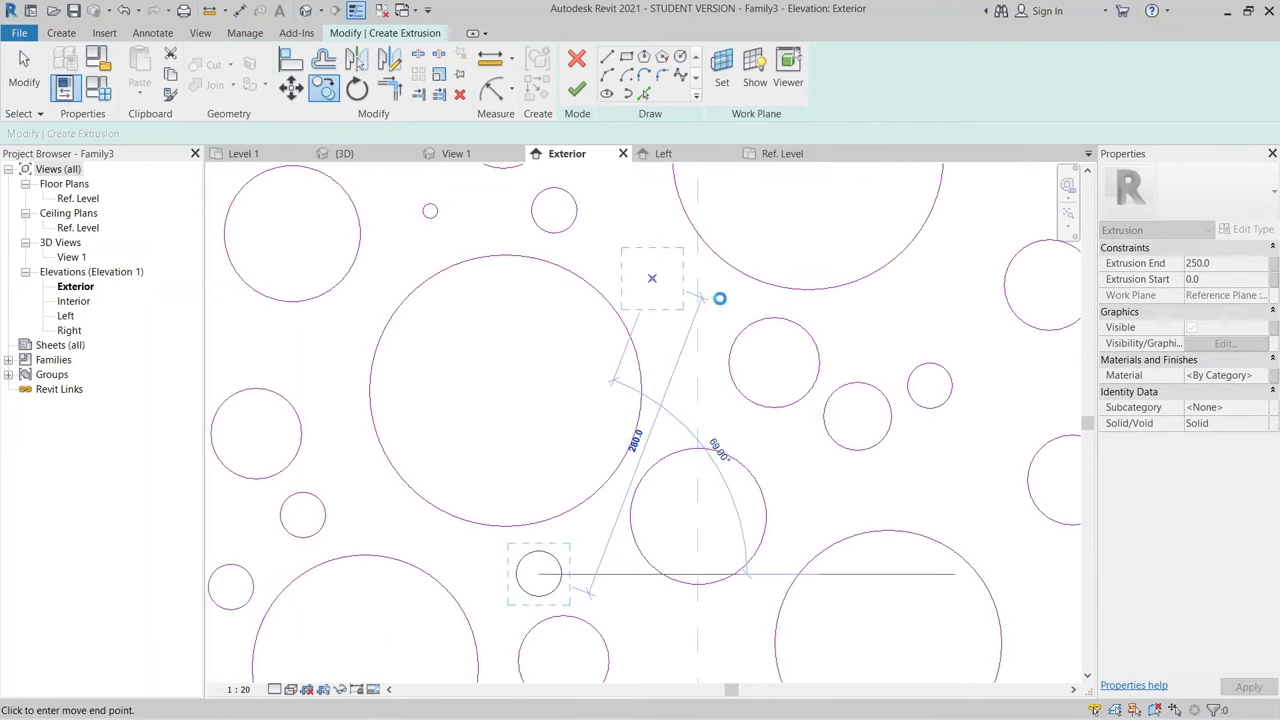
left_click(720, 296)
left_click(952, 485)
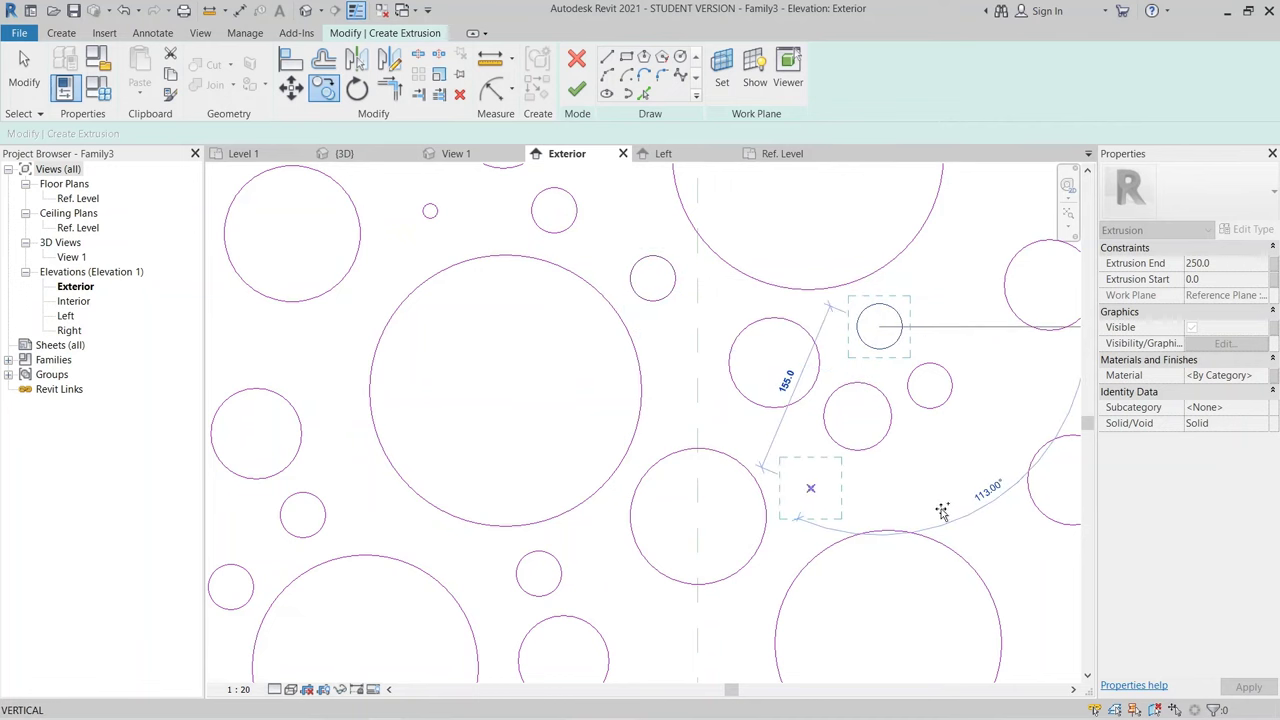
Step: Place more copies of the 20 mm circle in the gaps near the rectangle's right edge and end the copying
scroll(951, 487, "down", 3)
middle_click_drag(951, 487, 522, 510)
left_click(636, 352)
left_click(532, 344)
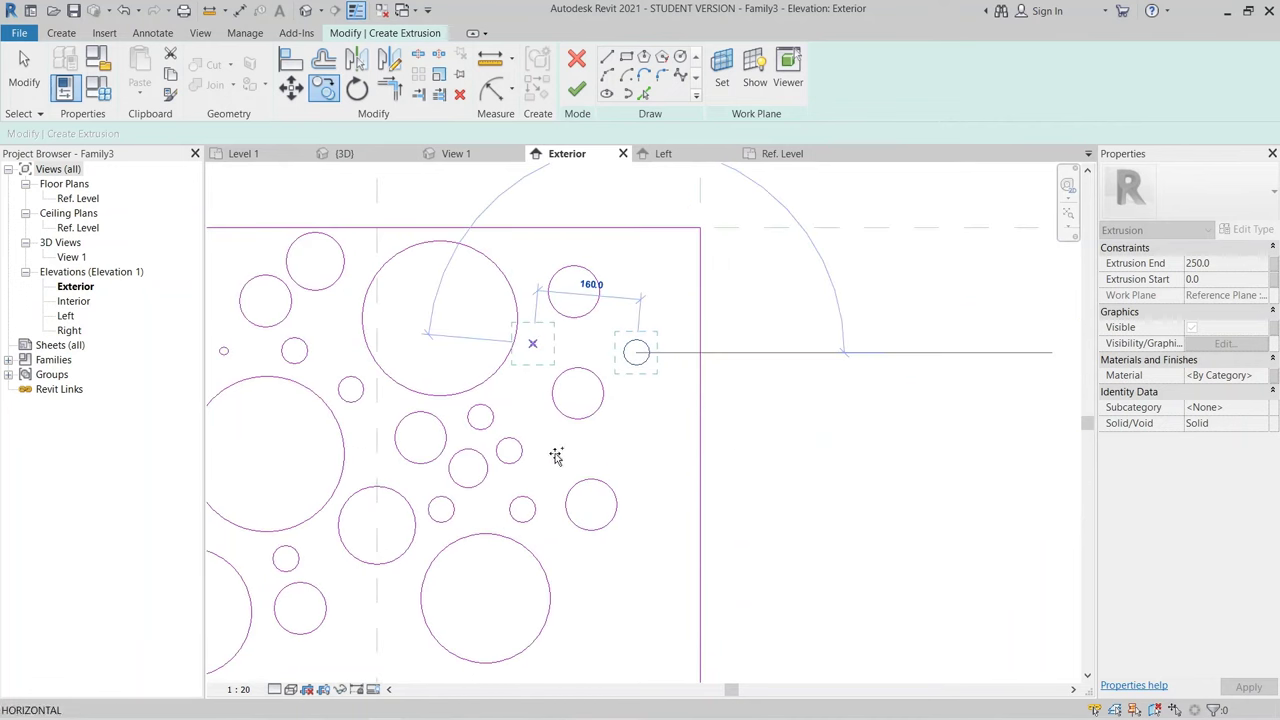
left_click(552, 458)
key("Escape")
Step: Copy all the circles, without the rectangle's top line, straight down so the copy sits directly below the original pattern
scroll(716, 462, "down", 3)
scroll(735, 492, "down", 1)
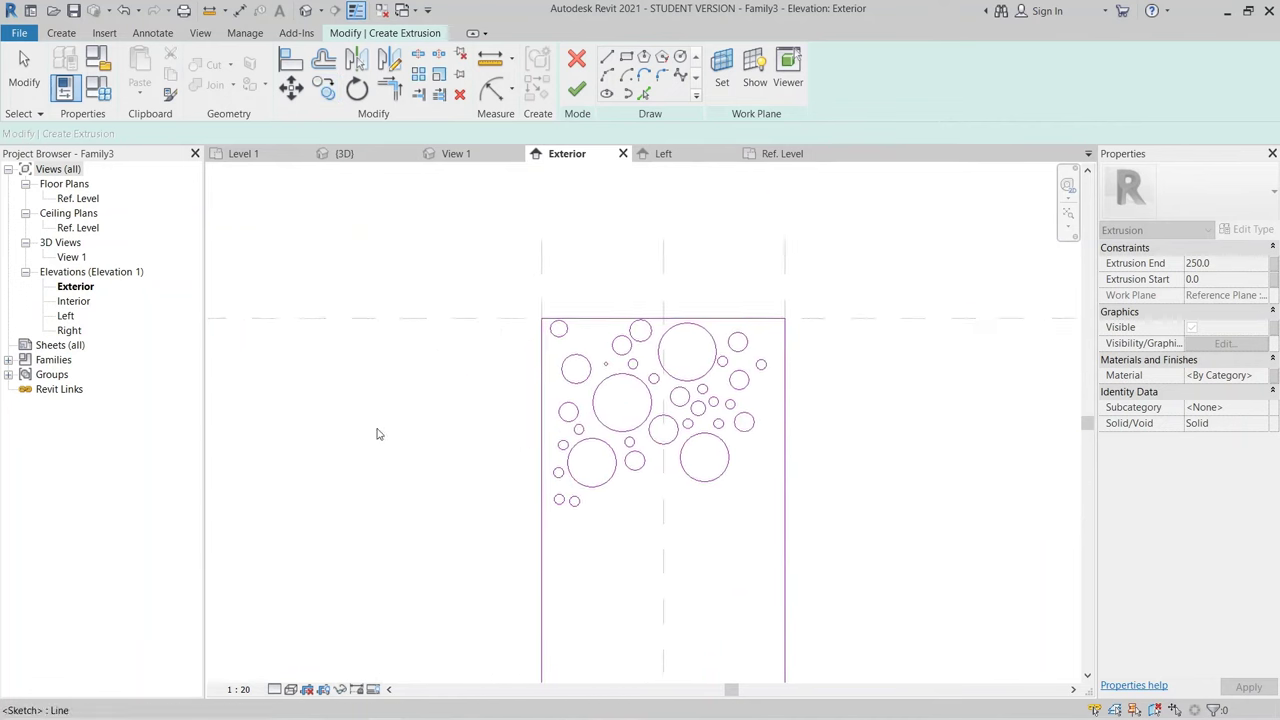
left_click_drag(406, 266, 855, 515)
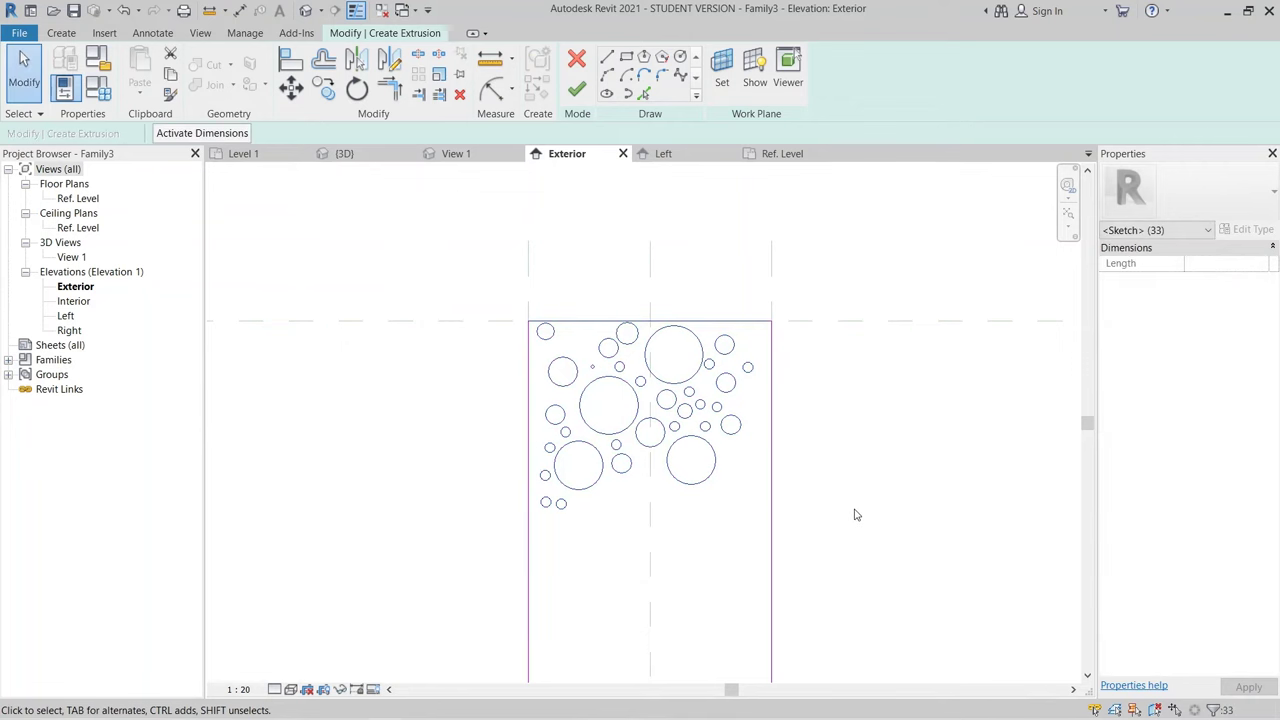
left_click(709, 323, "shift")
key("m")
key("v")
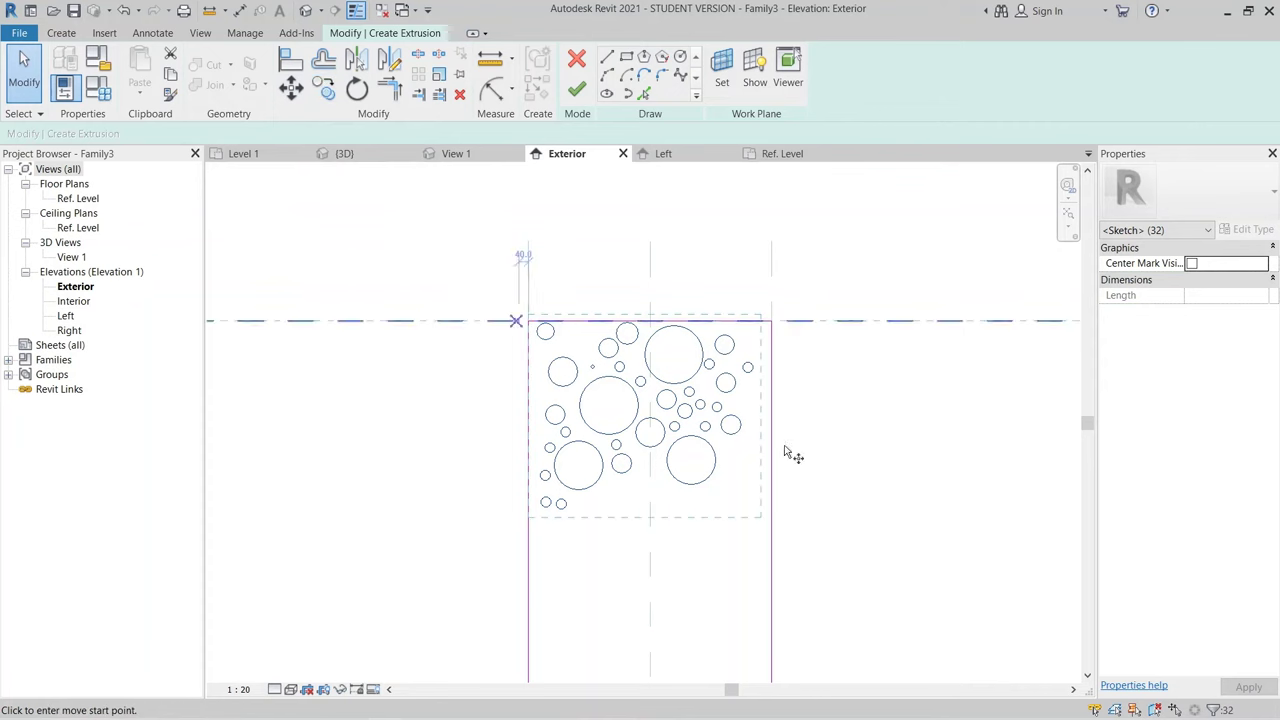
left_click(771, 321)
middle_click_drag(771, 462, 766, 310)
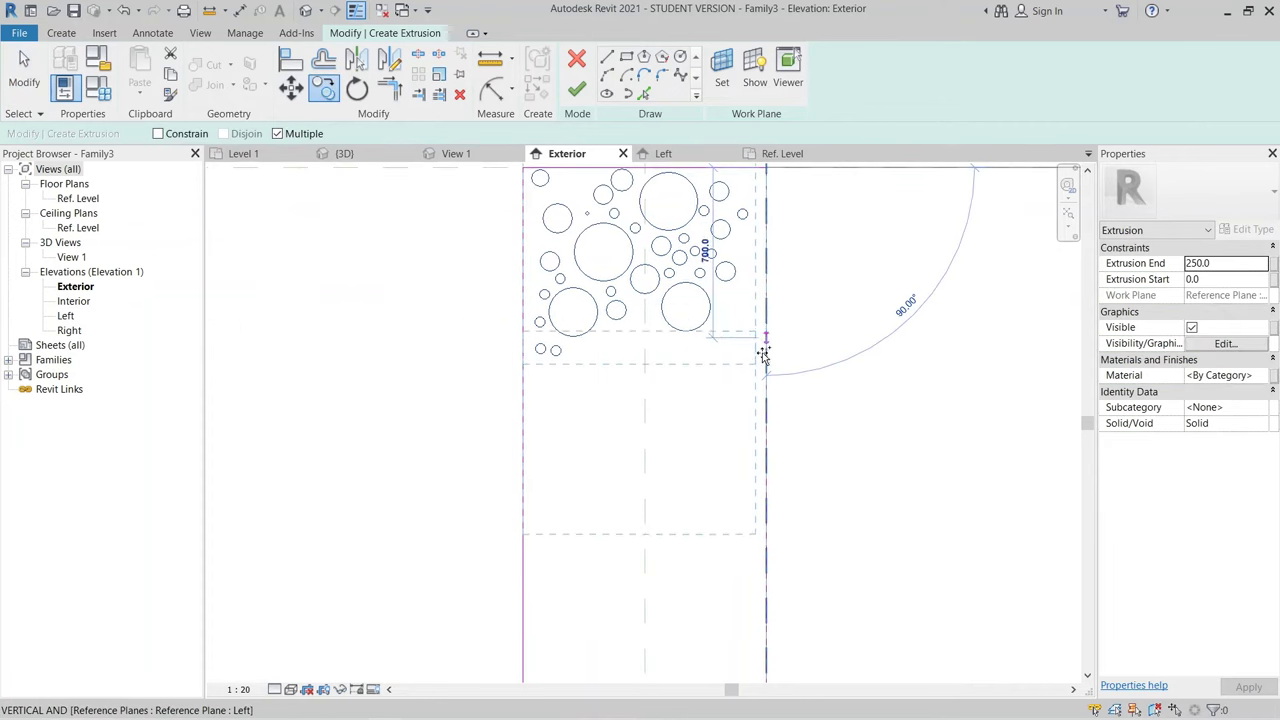
left_click(765, 364)
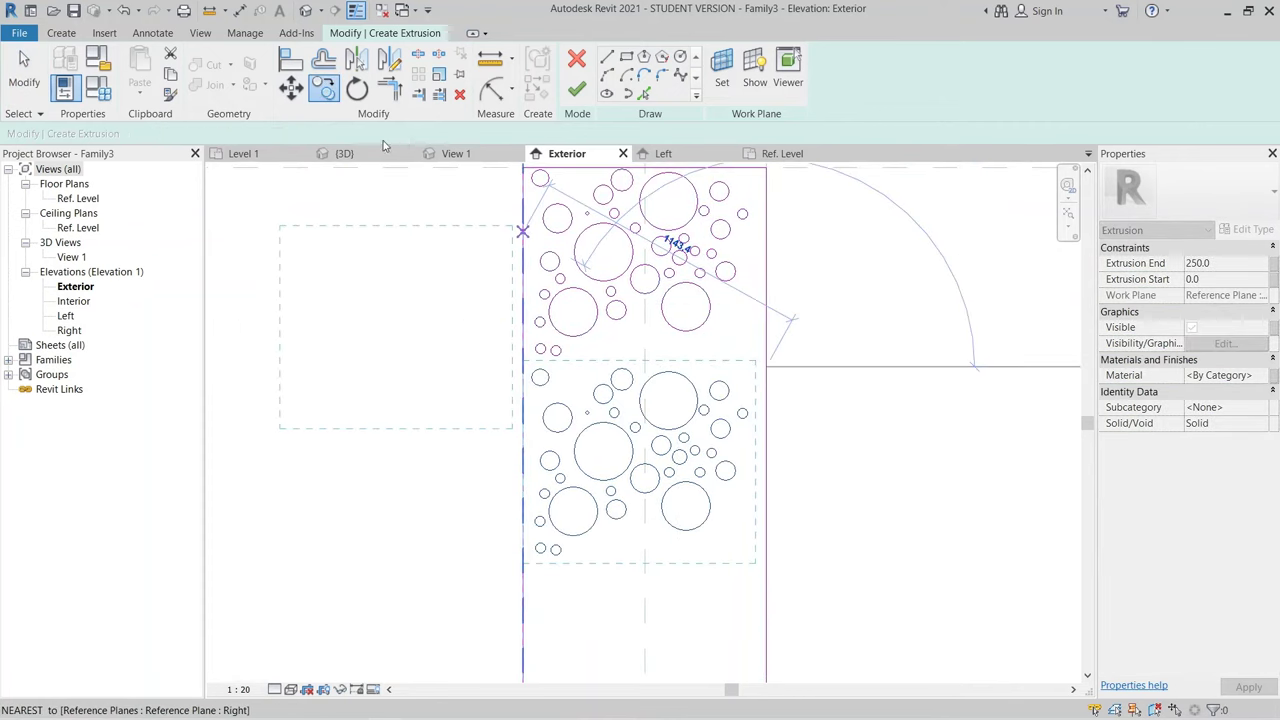
Step: Rotate the copied circle pattern half a turn about its centre
middle_click_drag(697, 411, 671, 586)
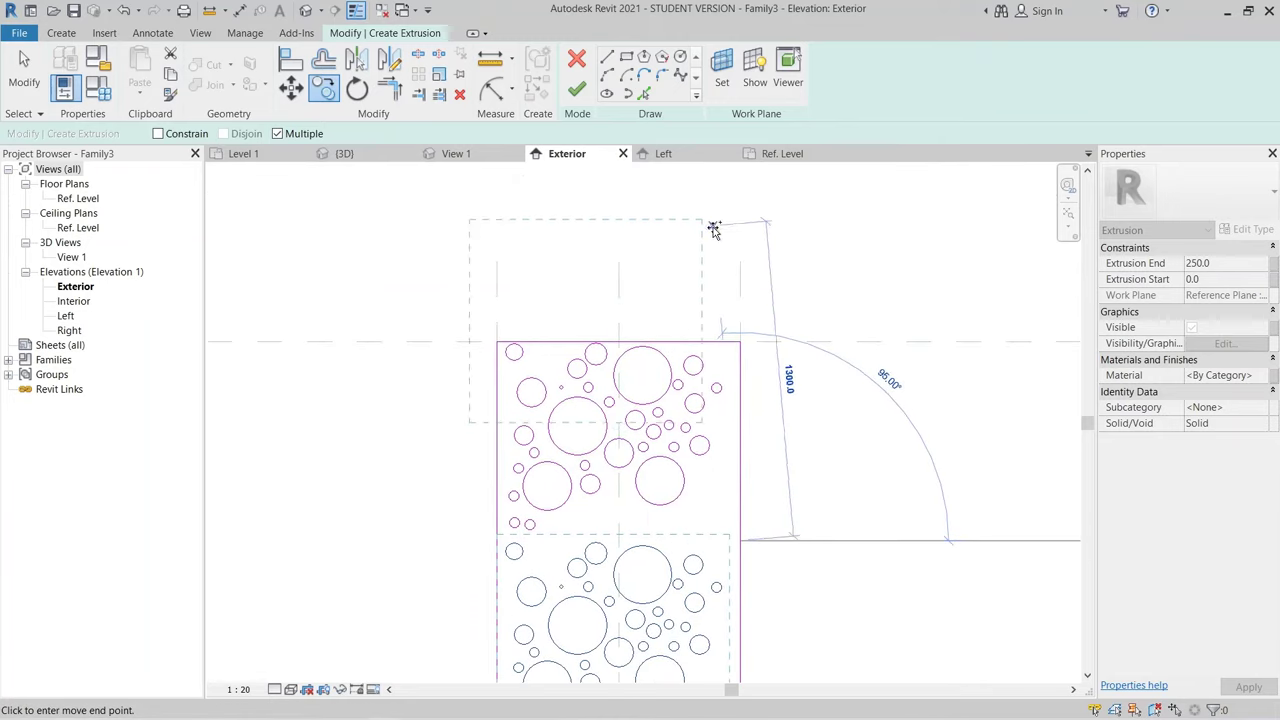
key("r")
key("o")
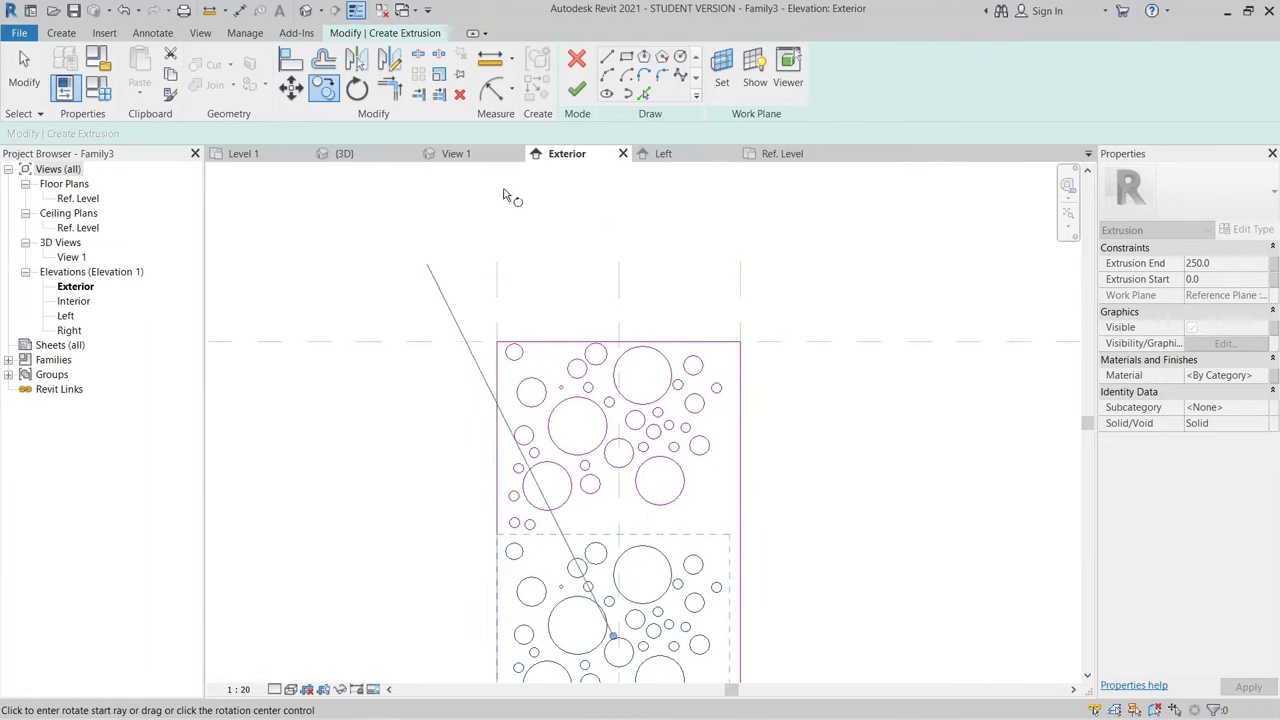
scroll(778, 338, "down", 2)
middle_click_drag(806, 328, 860, 116)
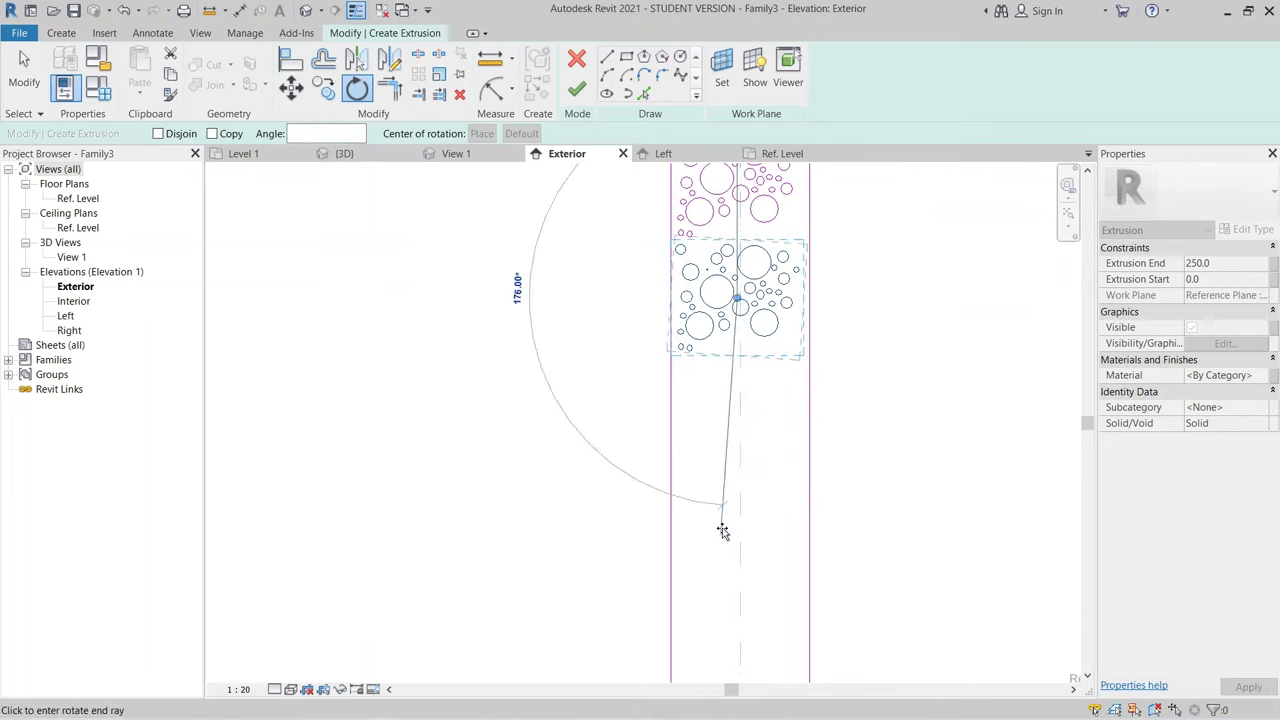
left_click(741, 529)
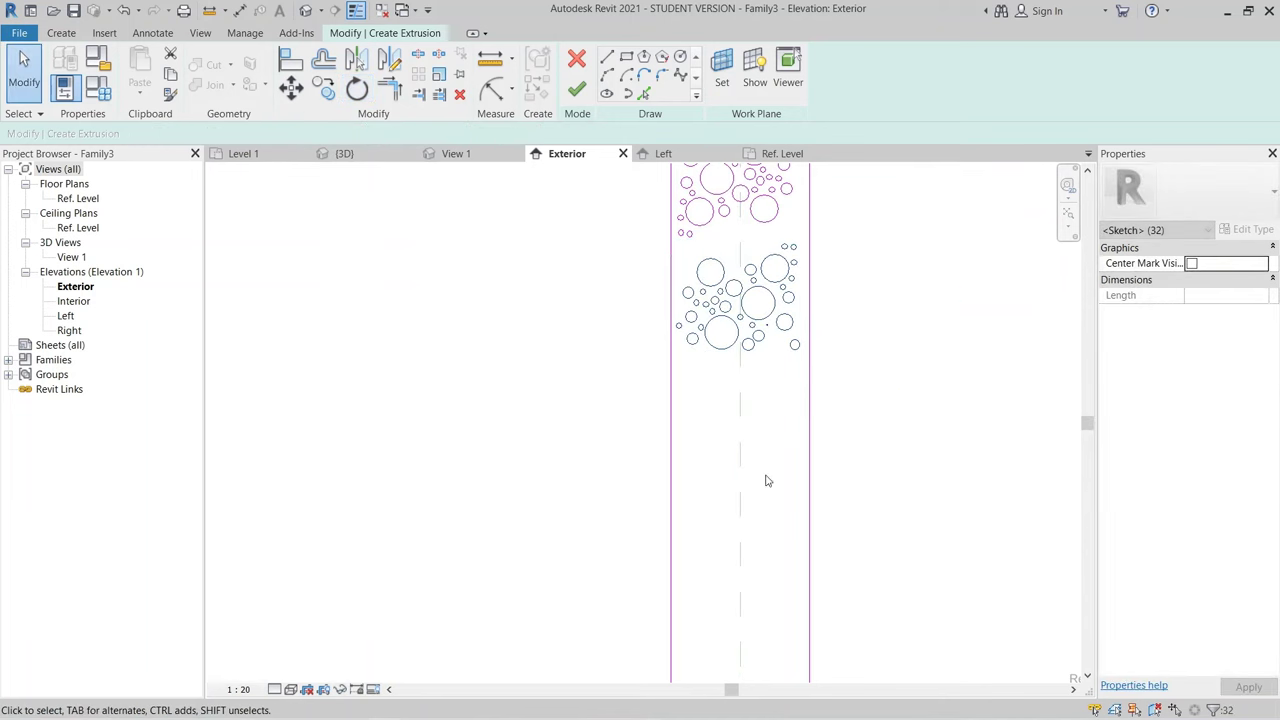
Step: Move the rotated circle pattern slightly upward, closer to the original pattern
scroll(700, 470, "up", 2)
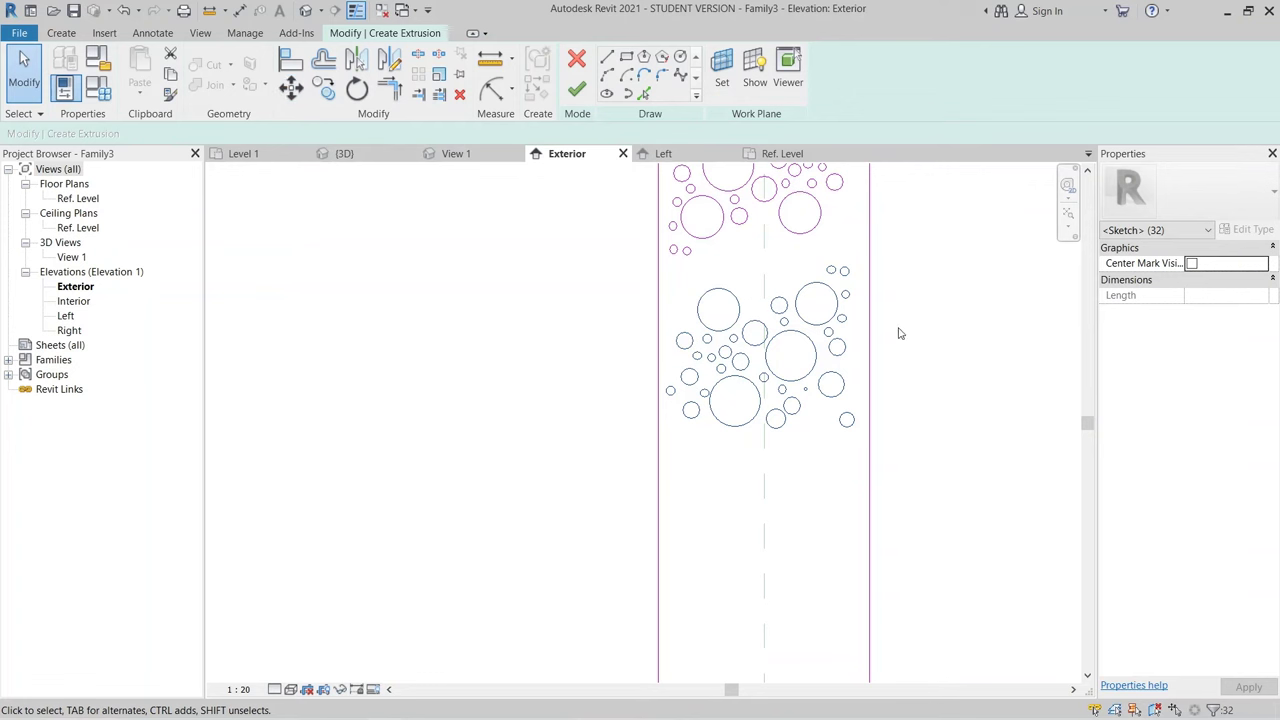
left_click(291, 88)
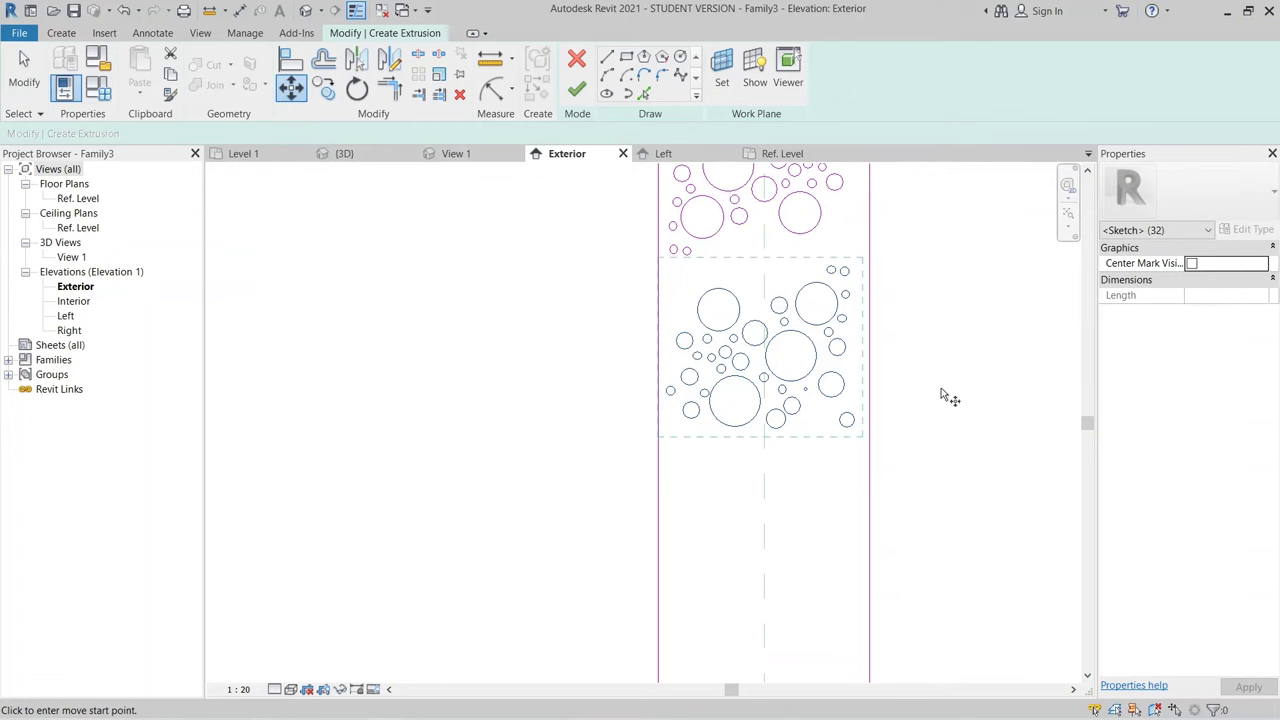
left_click(943, 389)
left_click(942, 359)
scroll(946, 363, "down", 1)
Step: Copy both circle patterns straight down twice at about 1500 mm intervals so the copies fill the rest of the rectangle
middle_click_drag(950, 369, 914, 446)
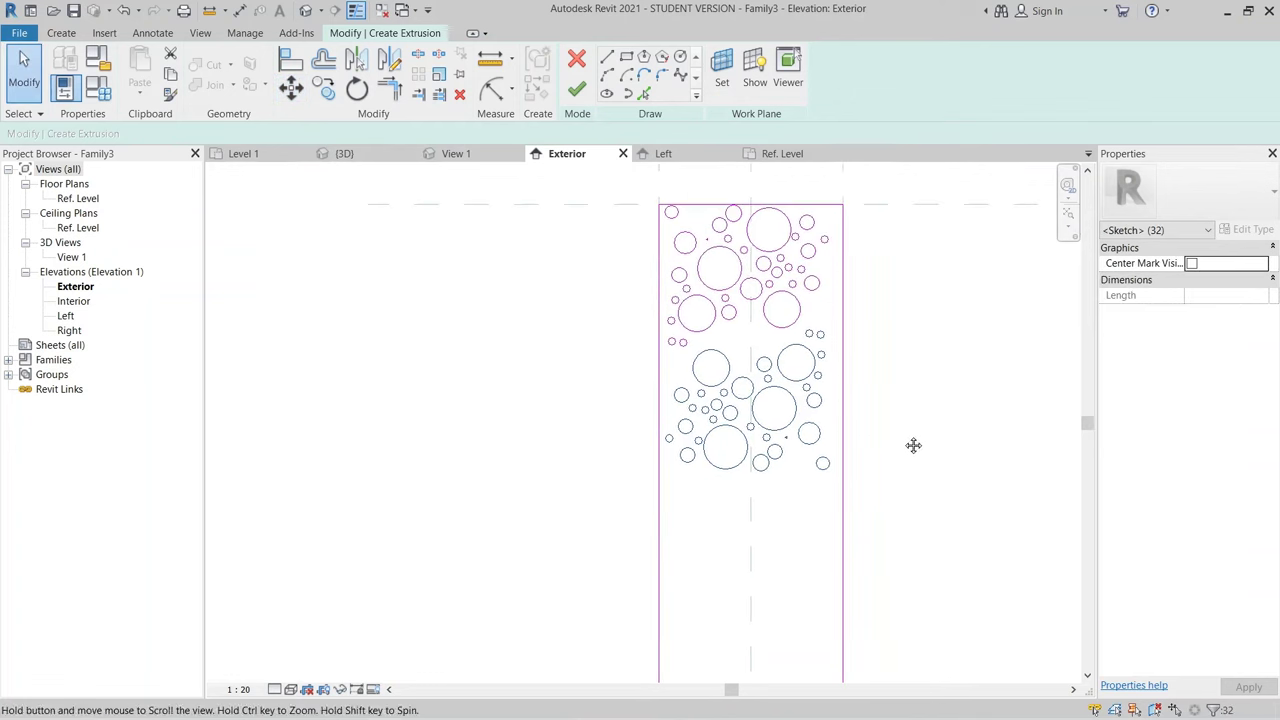
mouse_move(580, 170)
left_mouse_down()
mouse_move(601, 203)
mouse_move(923, 408)
mouse_move(968, 518)
left_mouse_up()
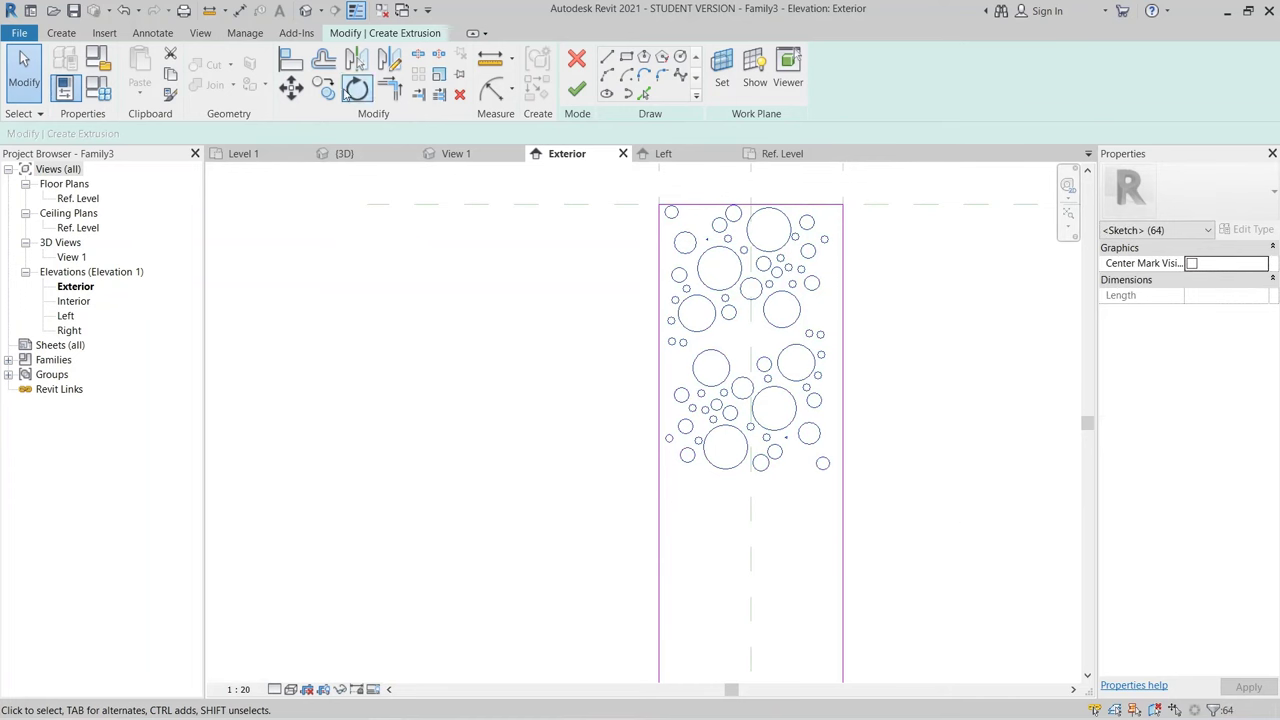
left_click(323, 89)
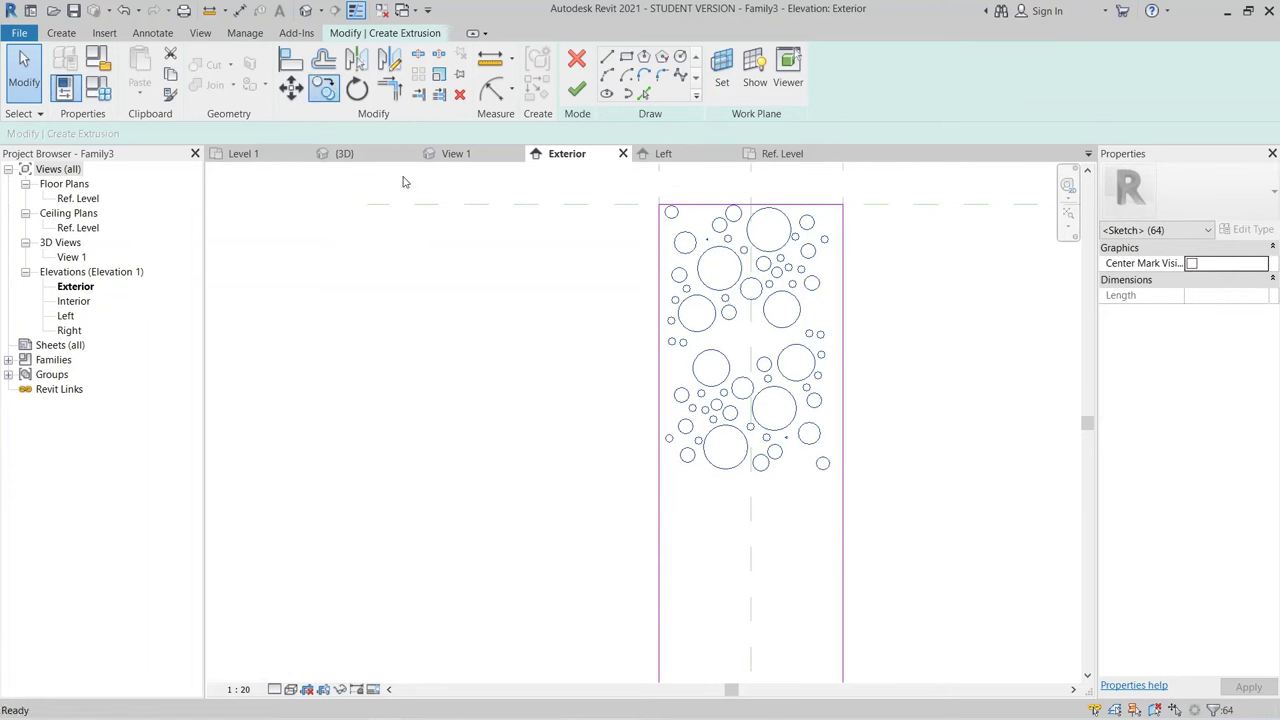
left_click(842, 206)
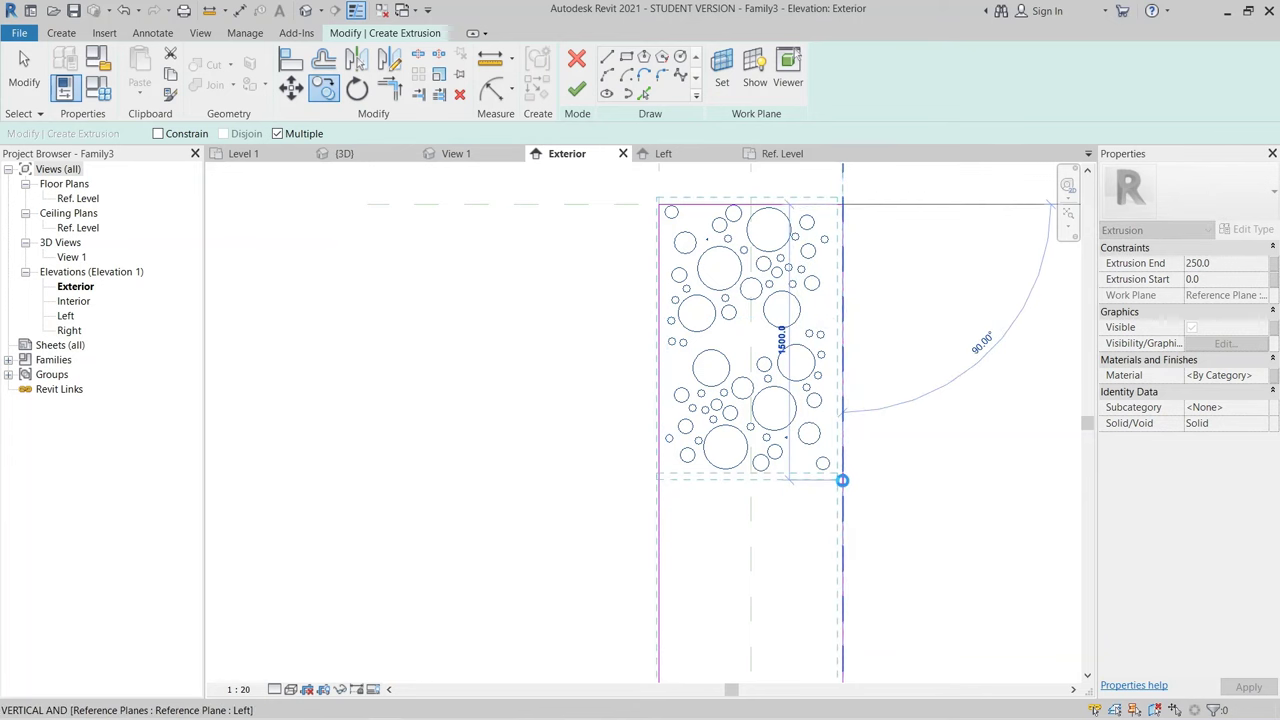
left_click(842, 480)
middle_click_drag(863, 540, 824, 194)
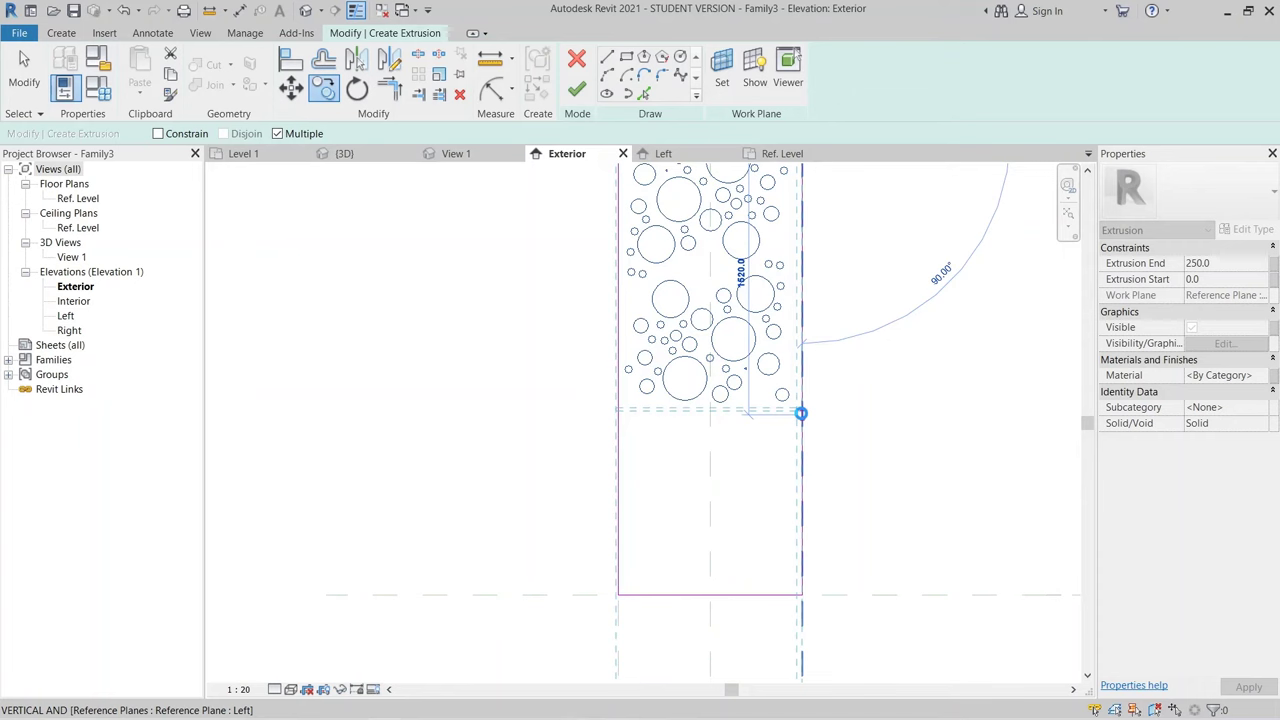
left_click(801, 413)
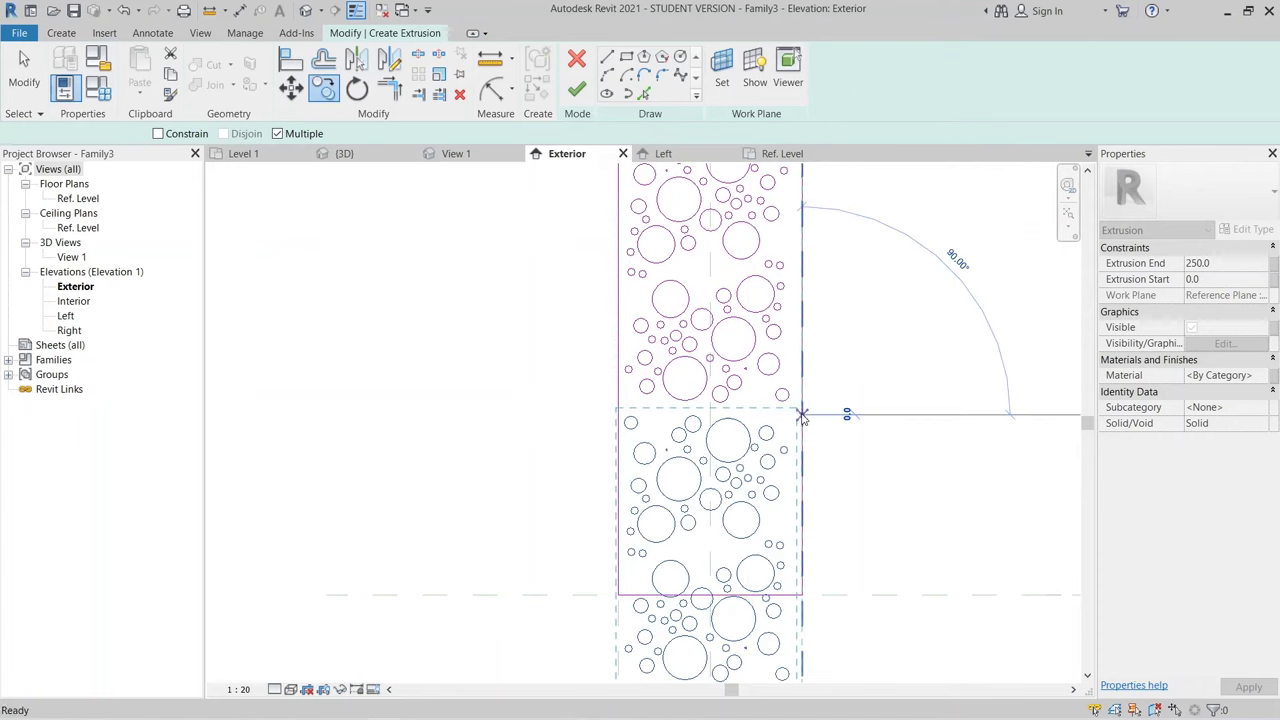
key("Escape")
Step: Delete the circles below the rectangle's bottom edge together with the bottom line, including the circle that crosses the edge
scroll(914, 560, "up", 1)
middle_click_drag(905, 600, 934, 290)
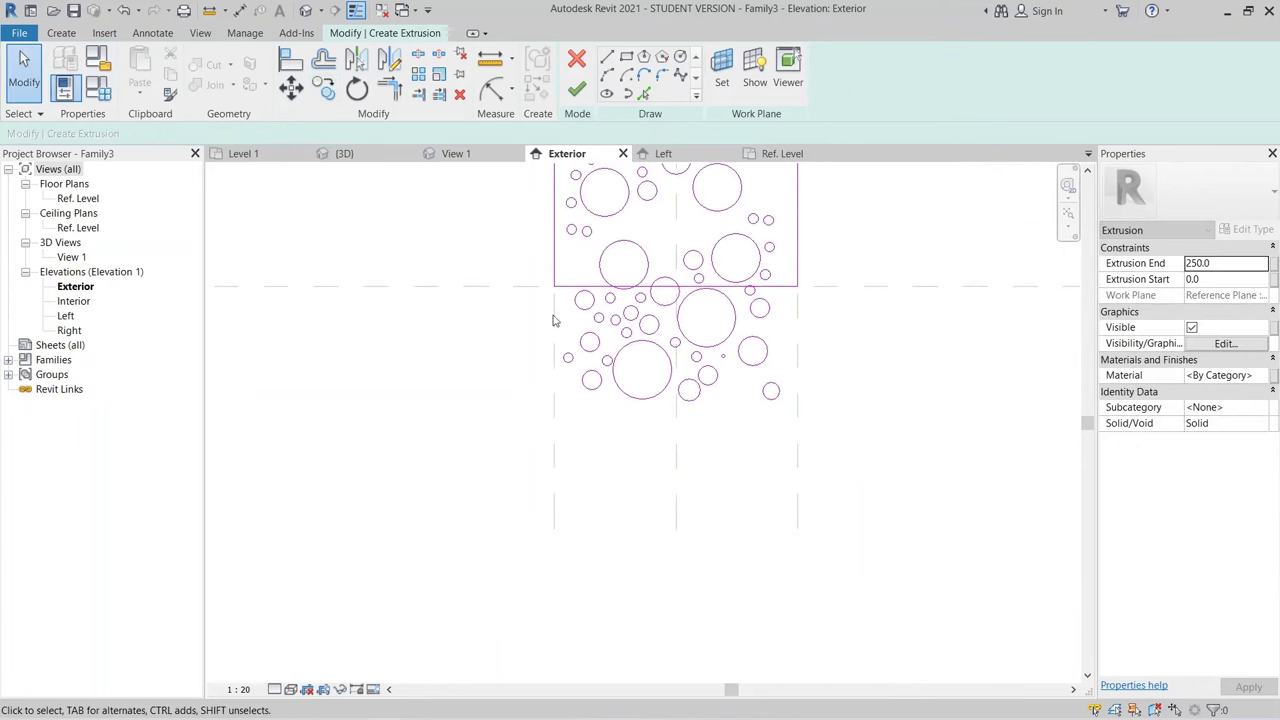
left_click_drag(463, 219, 465, 366)
mouse_move(466, 285)
left_mouse_down()
mouse_move(569, 311)
mouse_move(957, 489)
left_mouse_up()
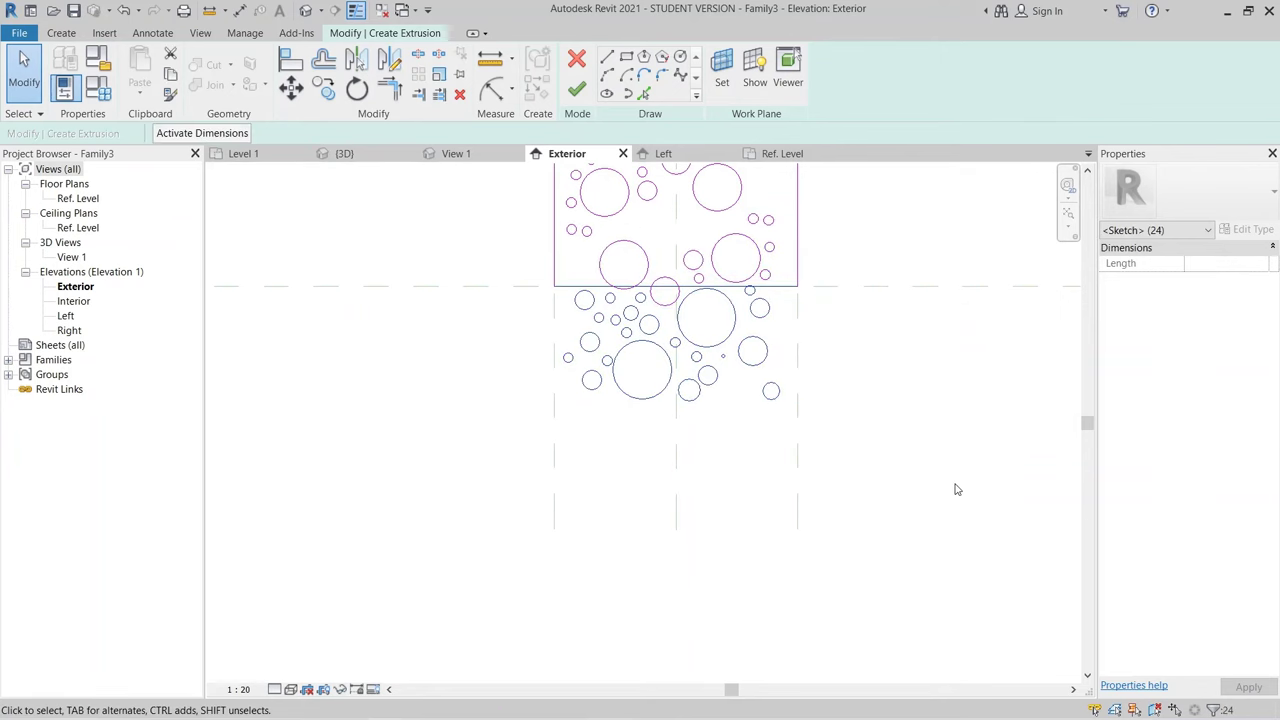
key("Delete")
scroll(640, 312, "up", 2)
left_click(686, 303)
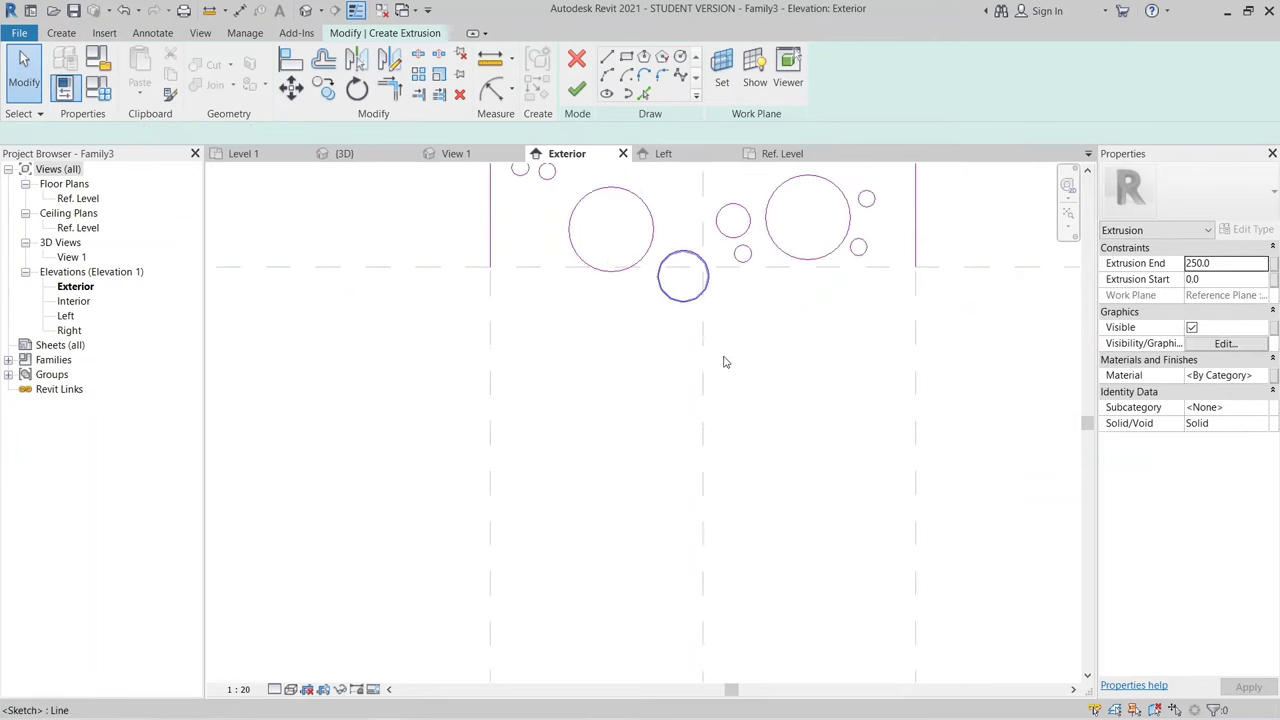
key("Delete")
middle_click_drag(777, 377, 761, 443)
middle_click_drag(660, 348, 646, 416)
left_click(622, 400)
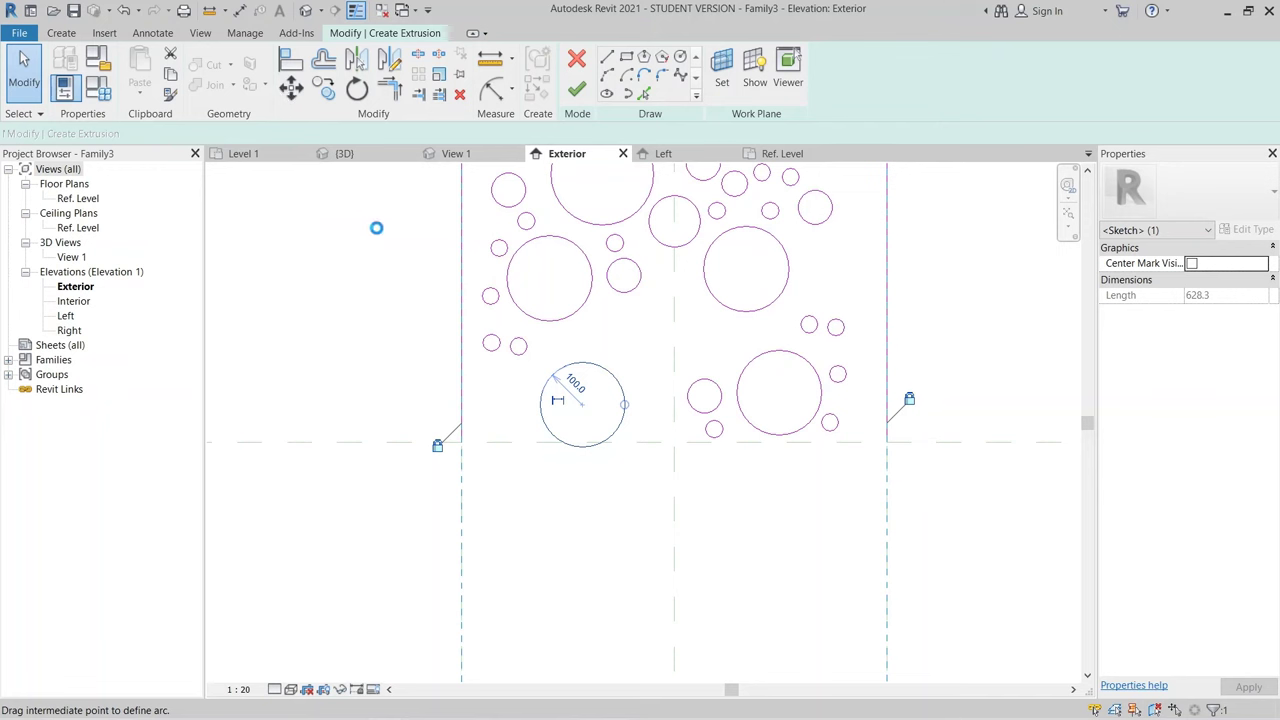
left_click_drag(624, 404, 676, 402)
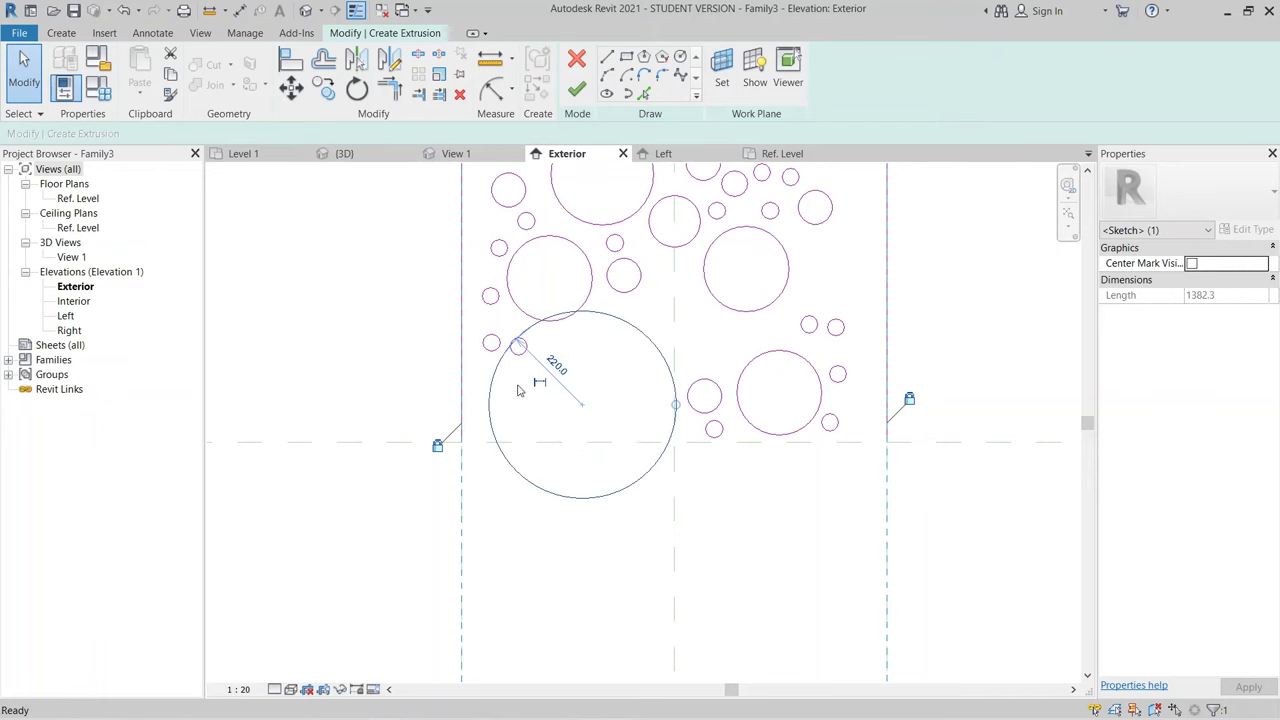
left_click(317, 98)
key("ctrl+z")
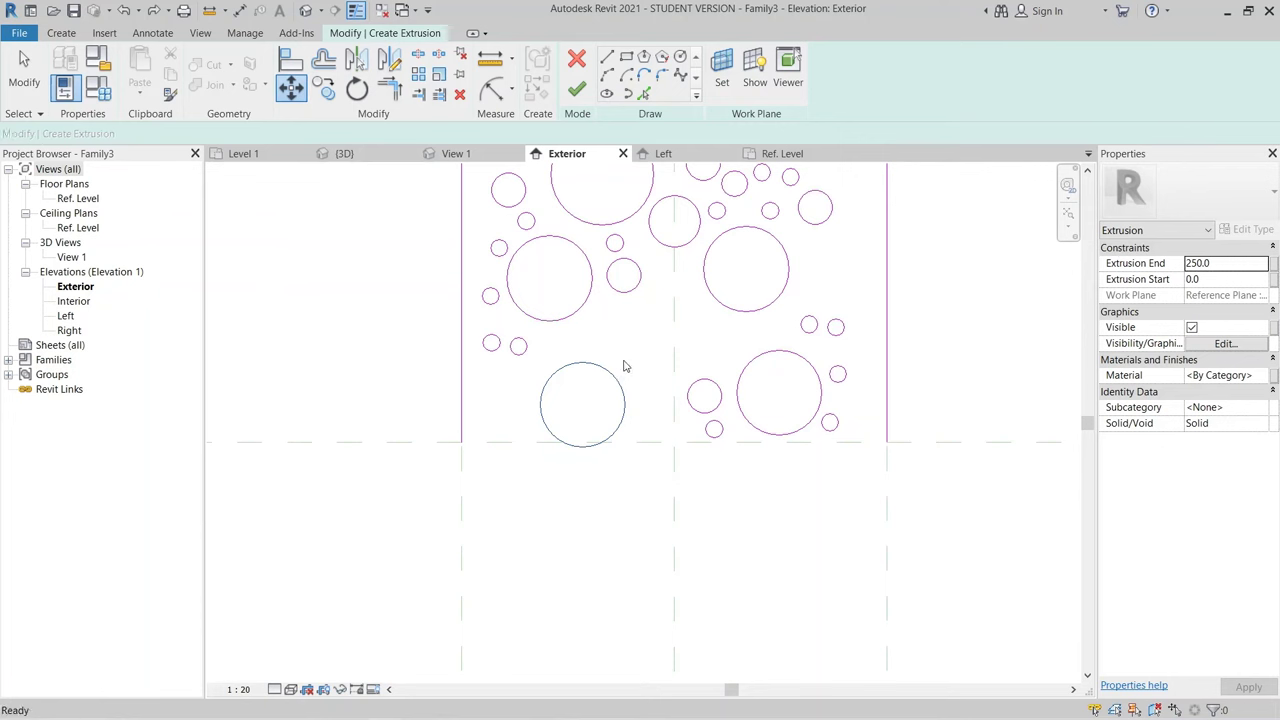
Step: Move the large circle overlapping the bottom edge up and slightly right so it lies inside the panel outline
left_click(621, 381)
left_click(291, 88)
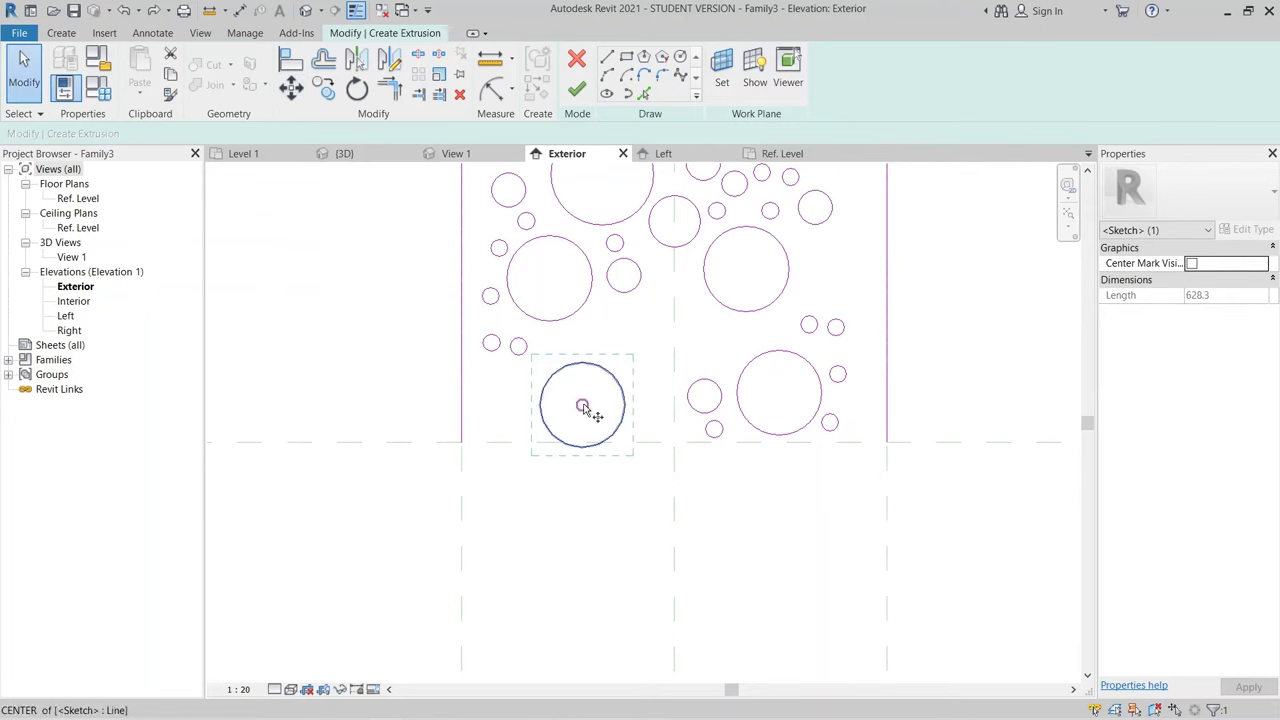
left_click(582, 404)
left_click(604, 369)
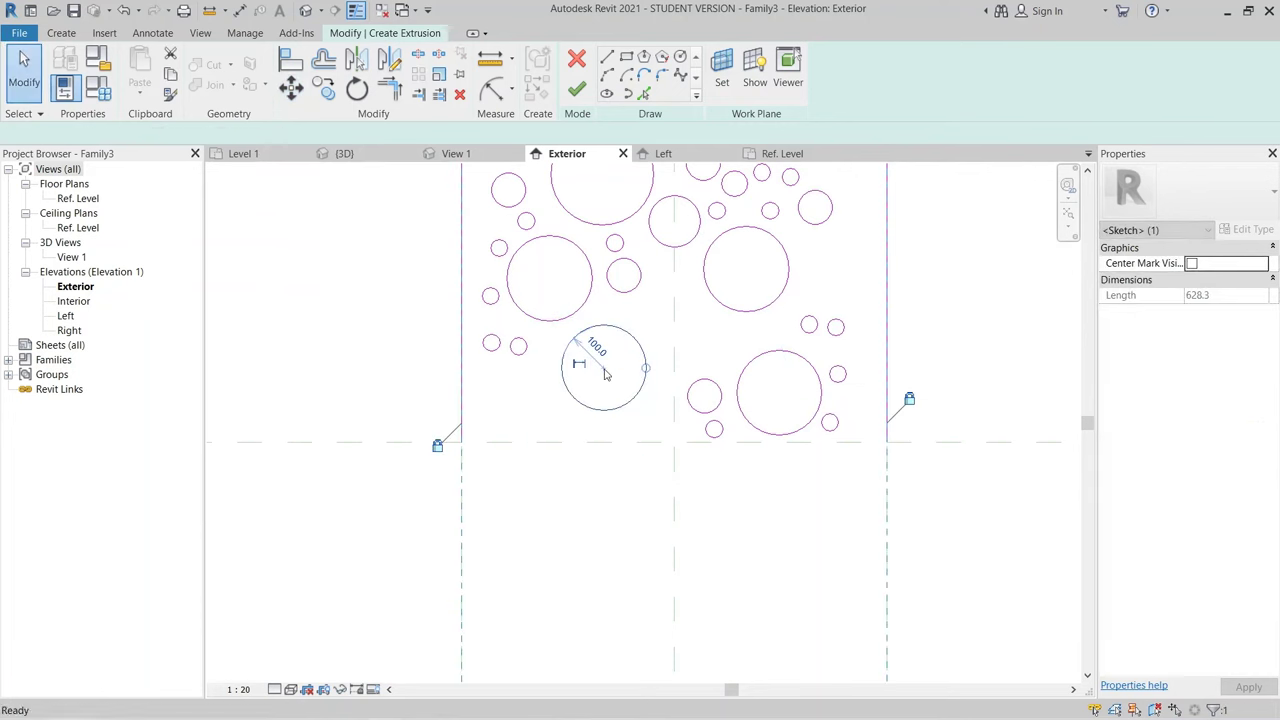
key("Escape")
Step: Draw a 1000 mm line between the lower ends of the two vertical sides to close the panel outline
left_click(607, 57)
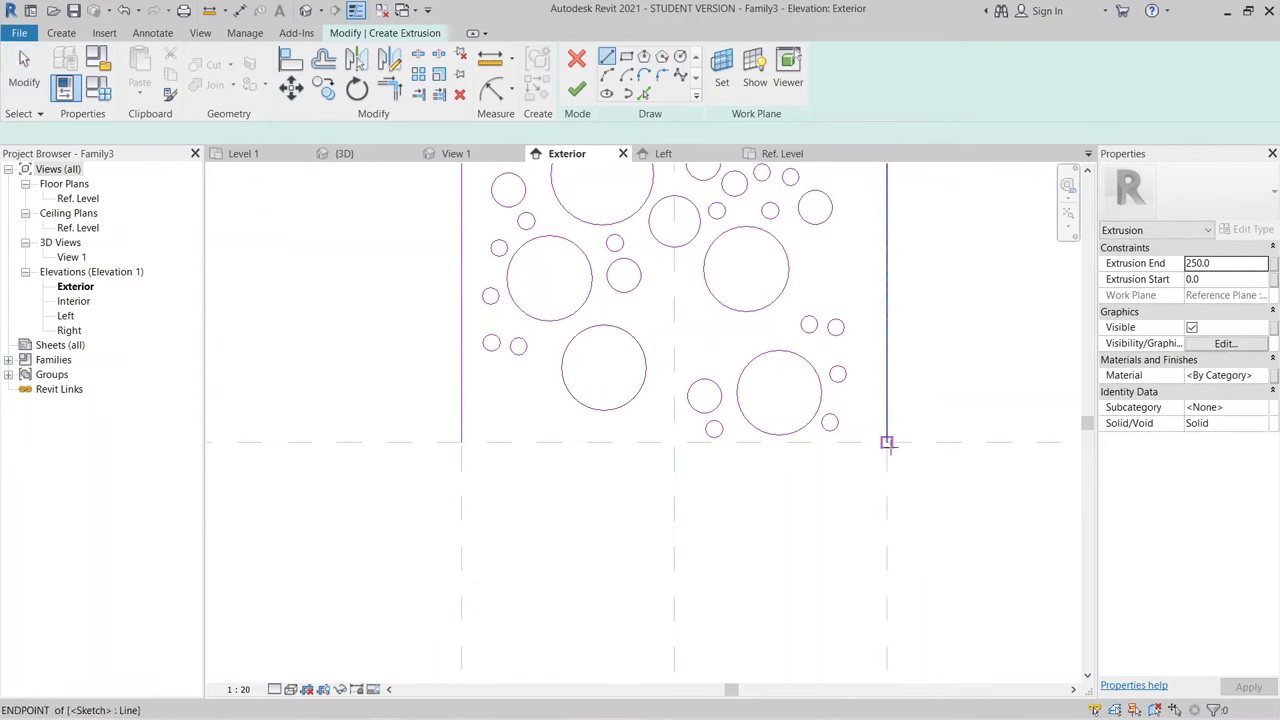
left_click(886, 441)
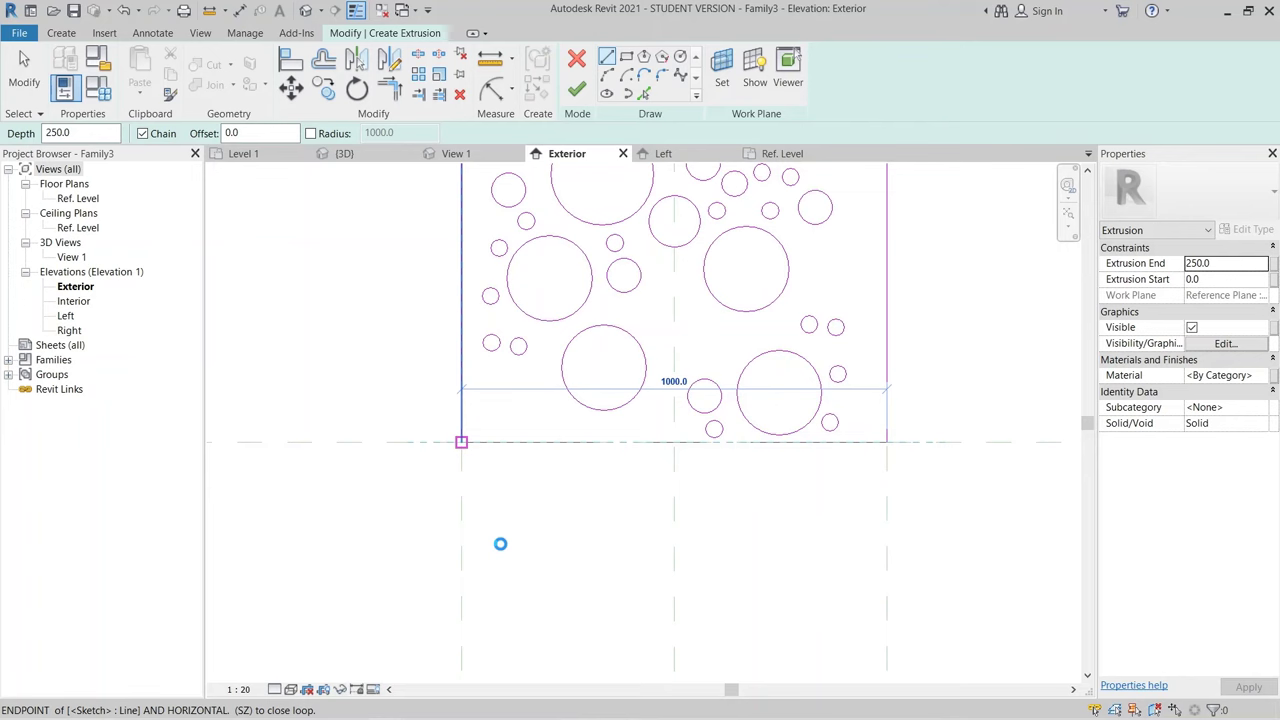
key("Escape")
key("Escape")
Step: Examine the circle pattern along the full height of the panel sketch, from the bottom edge to the top
scroll(644, 460, "down", 2)
middle_click_drag(725, 250, 640, 575)
scroll(644, 460, "down", 2)
middle_click_drag(674, 431, 657, 571)
scroll(586, 300, "up", 3)
middle_click_drag(584, 313, 574, 519)
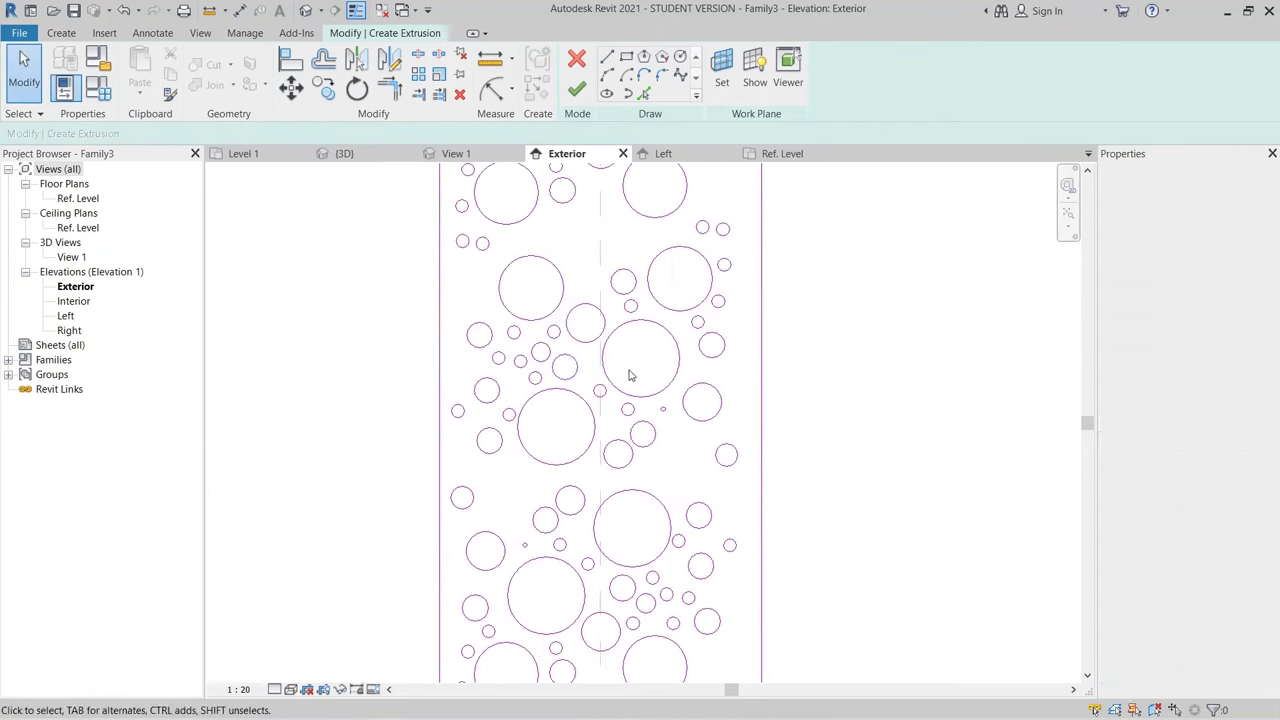
scroll(629, 371, "down", 1)
middle_click_drag(629, 371, 591, 537)
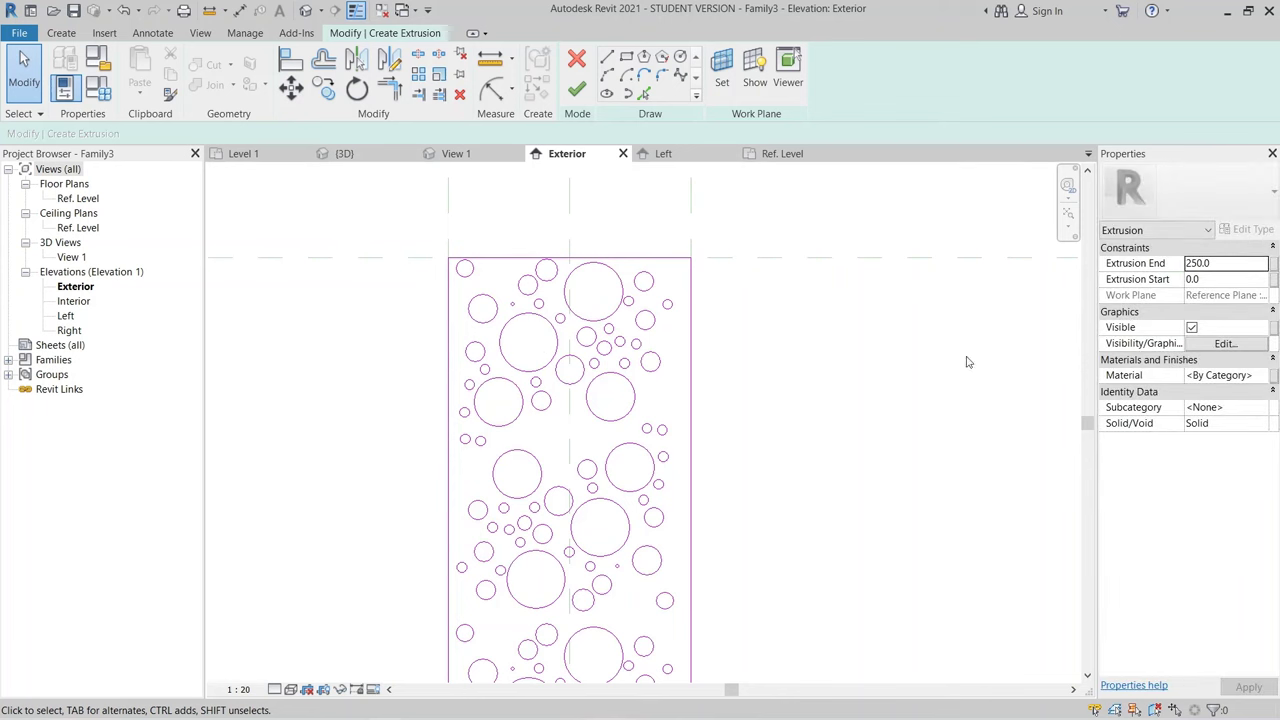
Step: Set the extrusion end to 50 and finish the perforated panel's extrusion sketch
left_click(1222, 263)
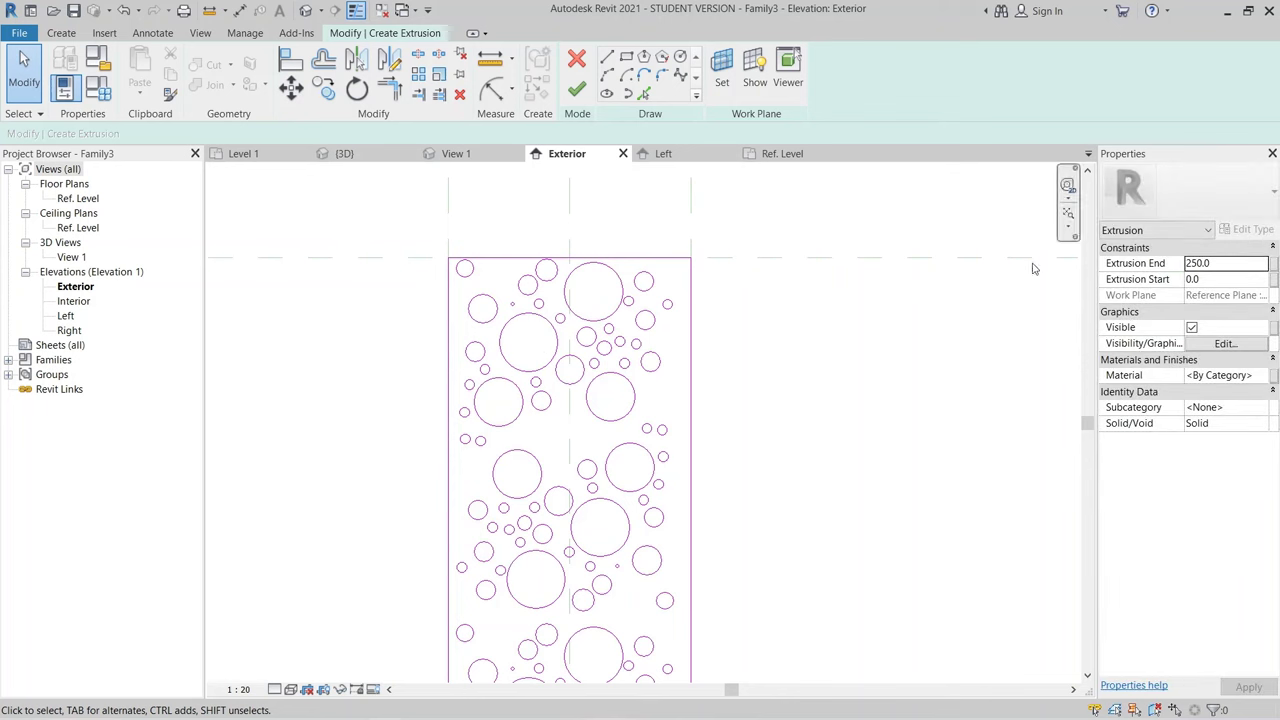
key("l")
key("i")
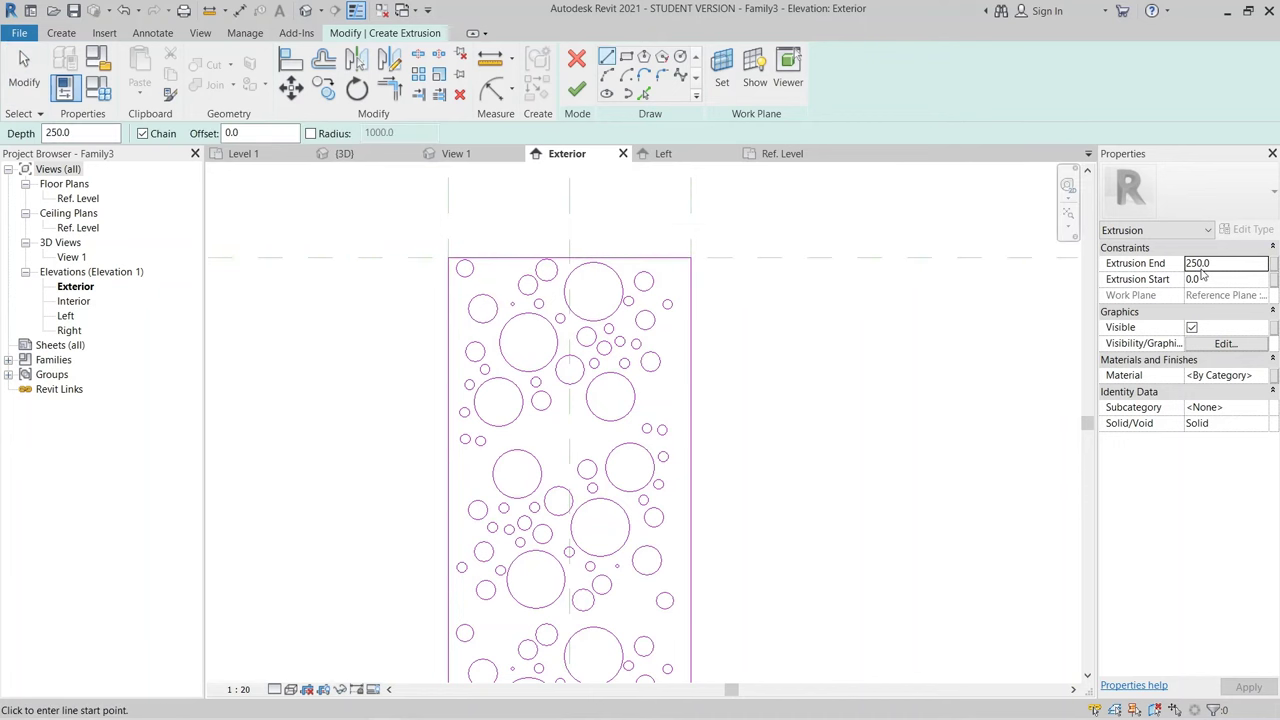
left_click(1209, 263)
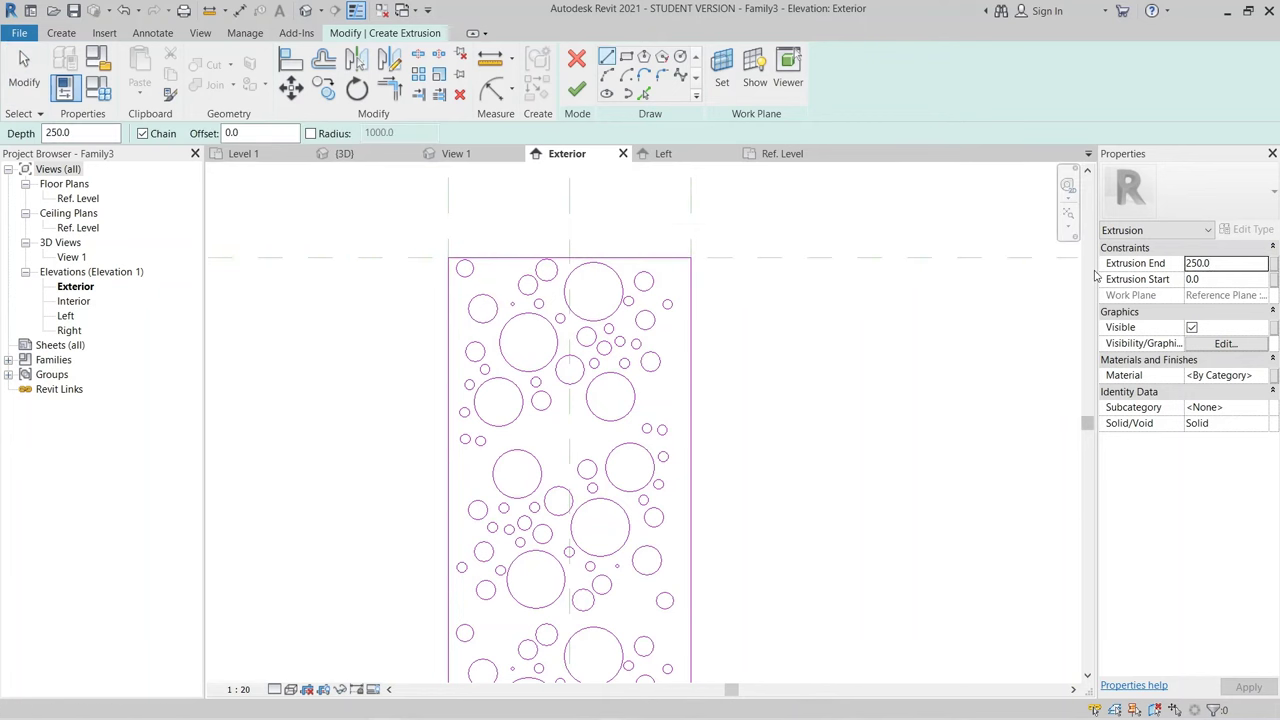
key("Escape")
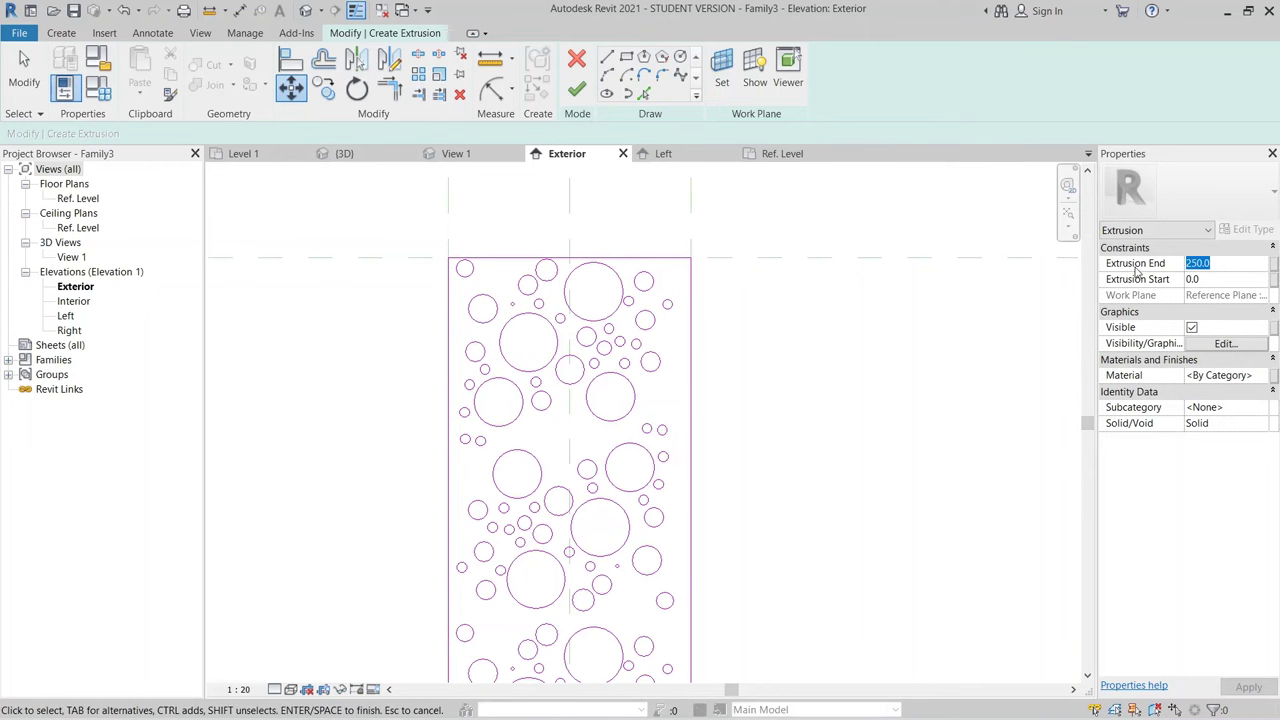
type("50")
key("Return")
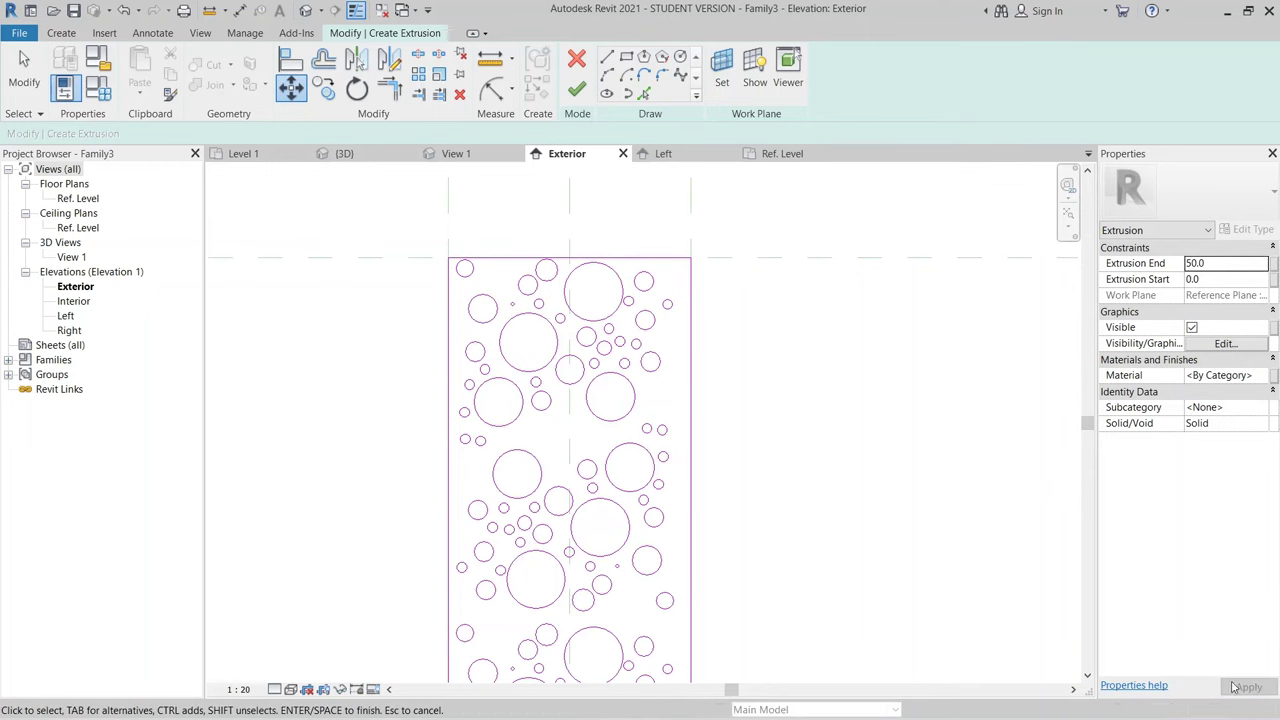
scroll(867, 503, "down", 3)
middle_click_drag(867, 503, 778, 409)
left_click(577, 89)
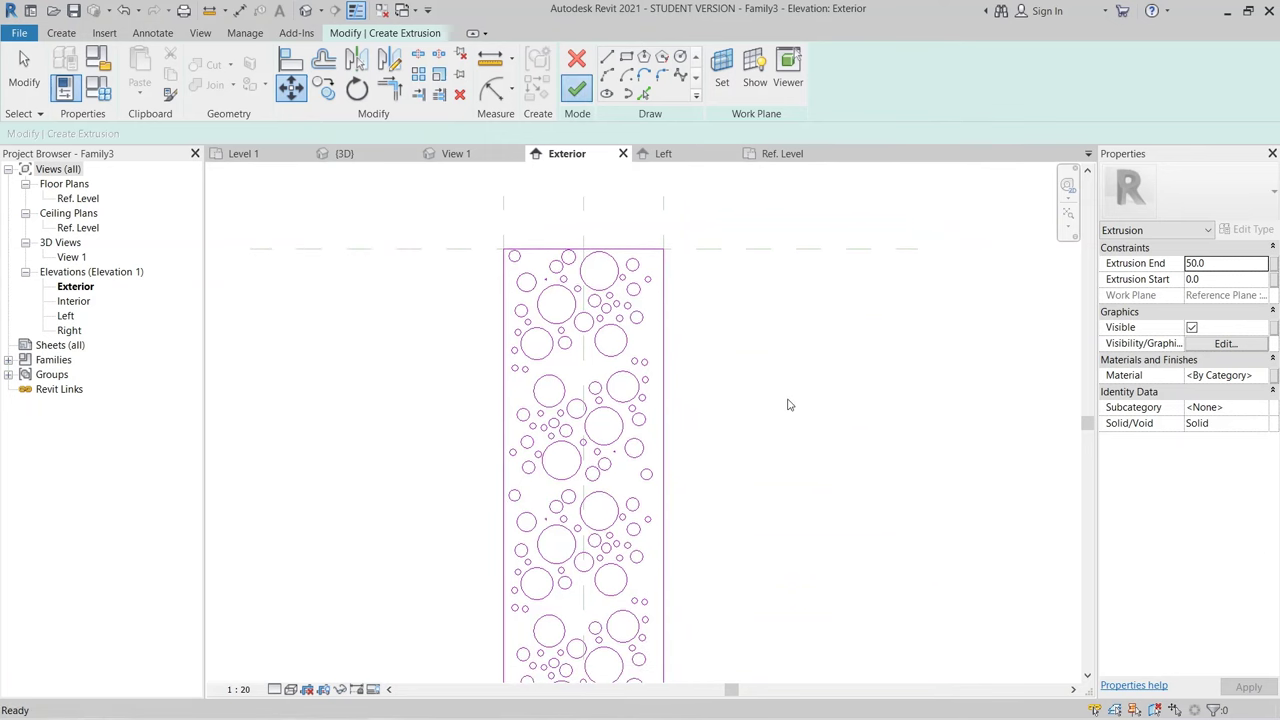
Step: Load the perforated curtain panel family into the project and open the project's 3D view
scroll(742, 436, "up", 3)
left_click(806, 486)
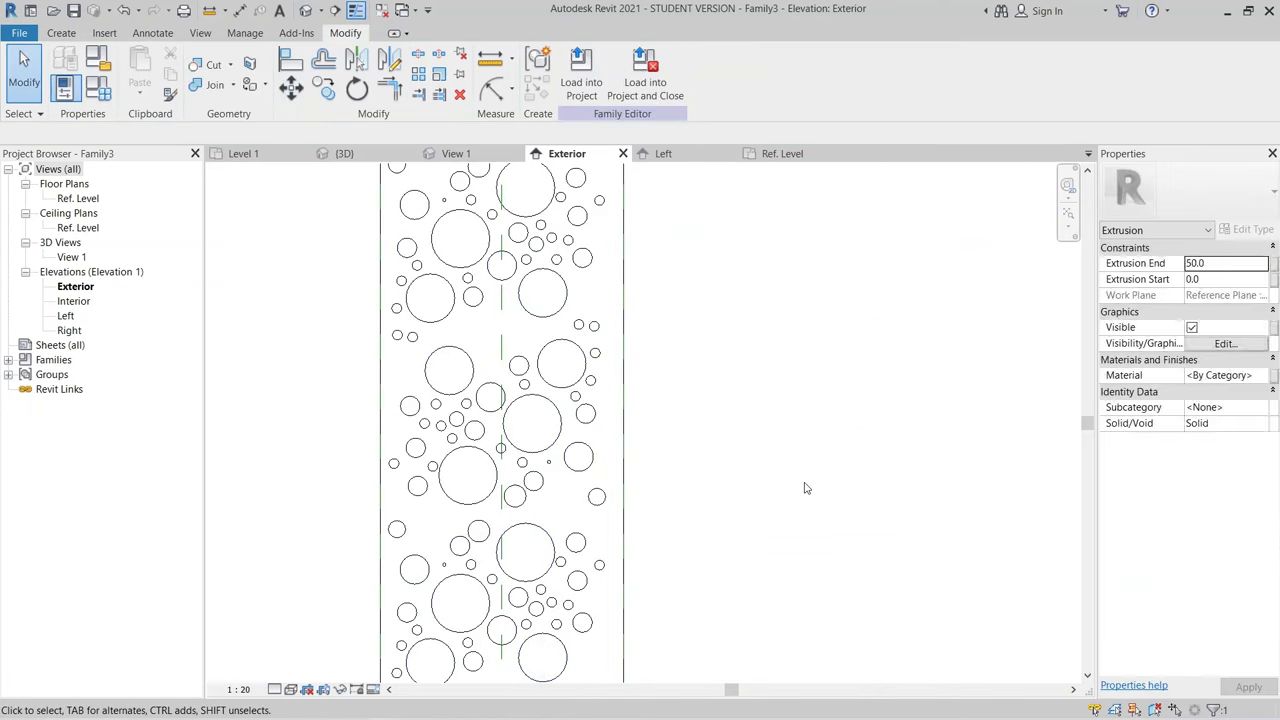
middle_click_drag(806, 486, 867, 609)
middle_click_drag(443, 515, 440, 394)
scroll(418, 315, "down", 3)
scroll(560, 440, "down", 2)
middle_click_drag(612, 425, 636, 483)
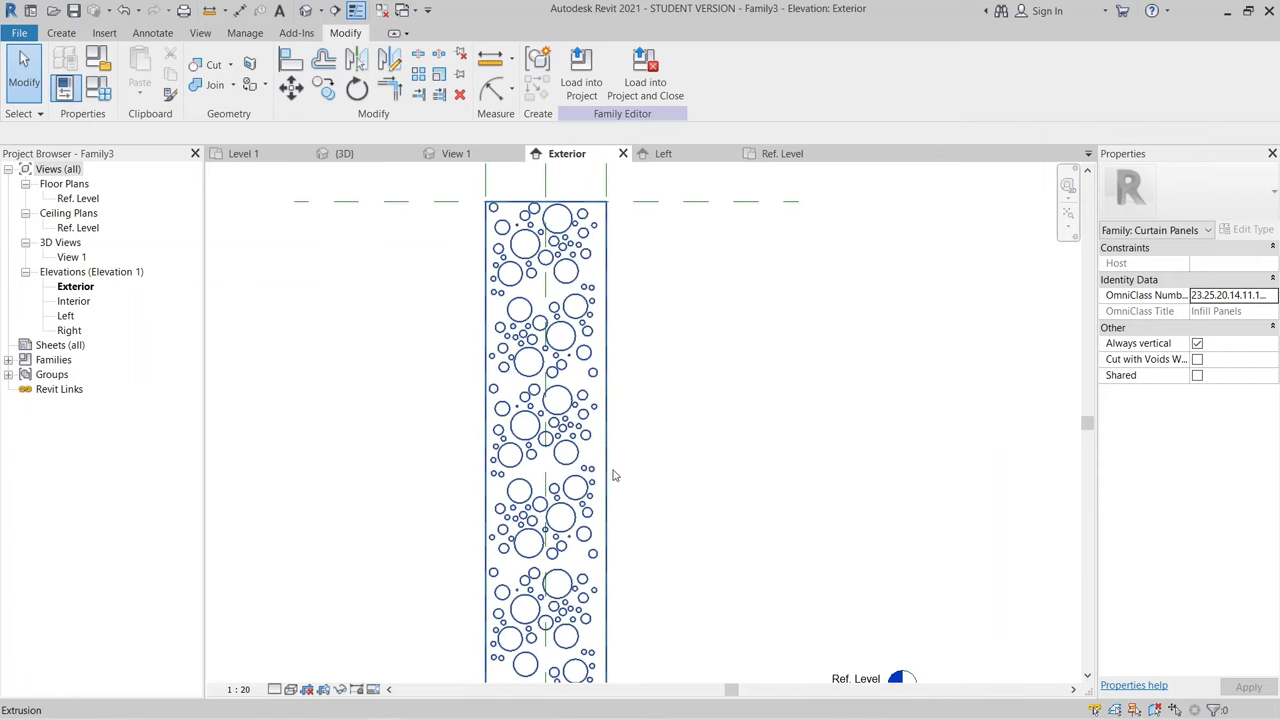
left_click(612, 476)
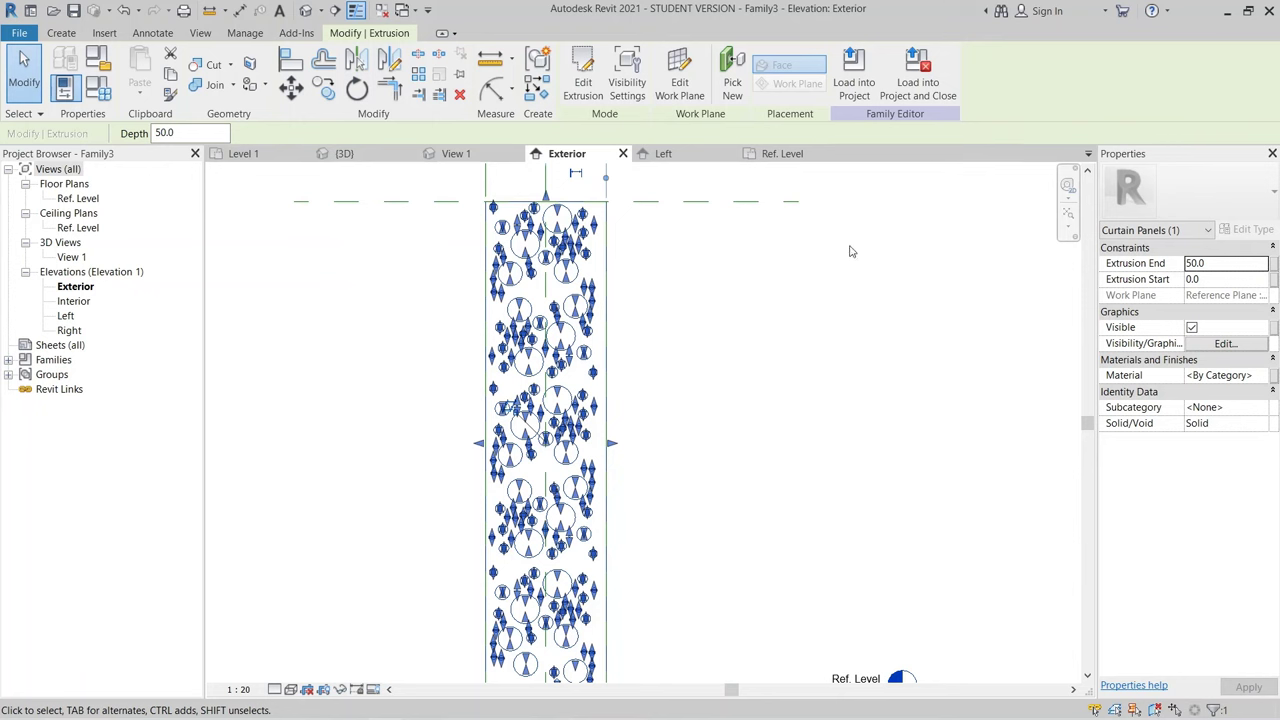
left_click(853, 86)
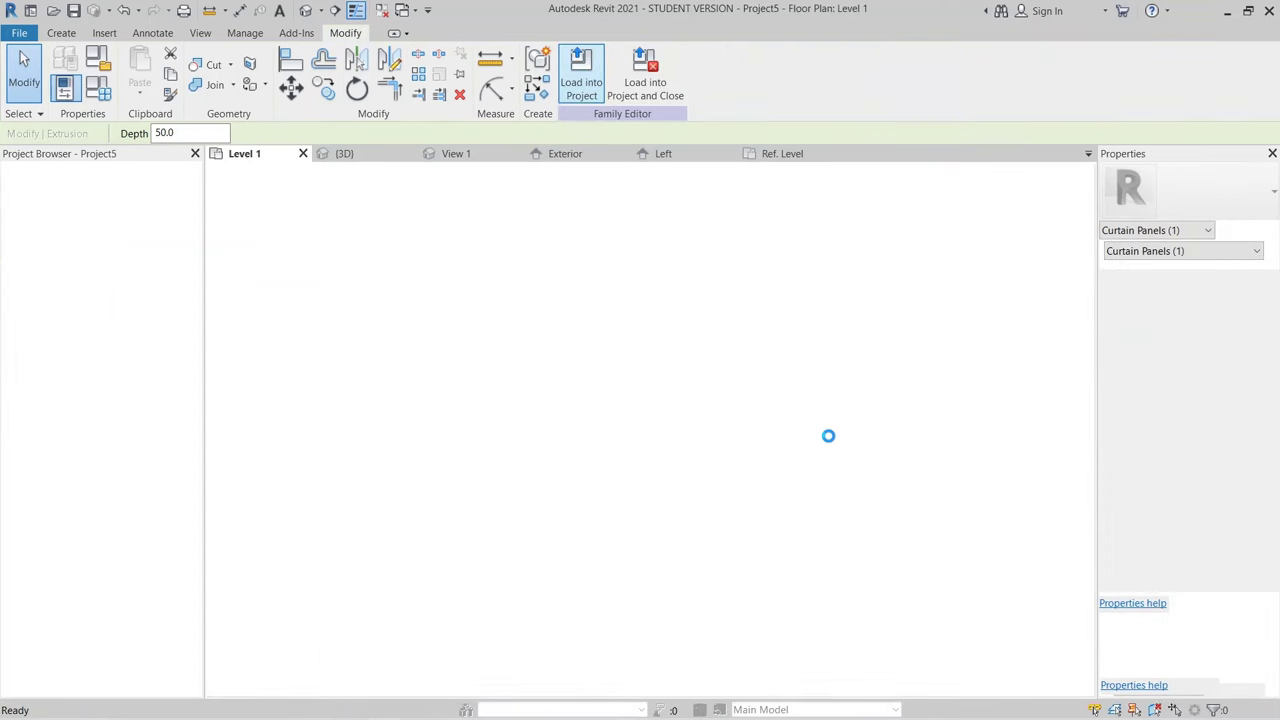
left_click(350, 160)
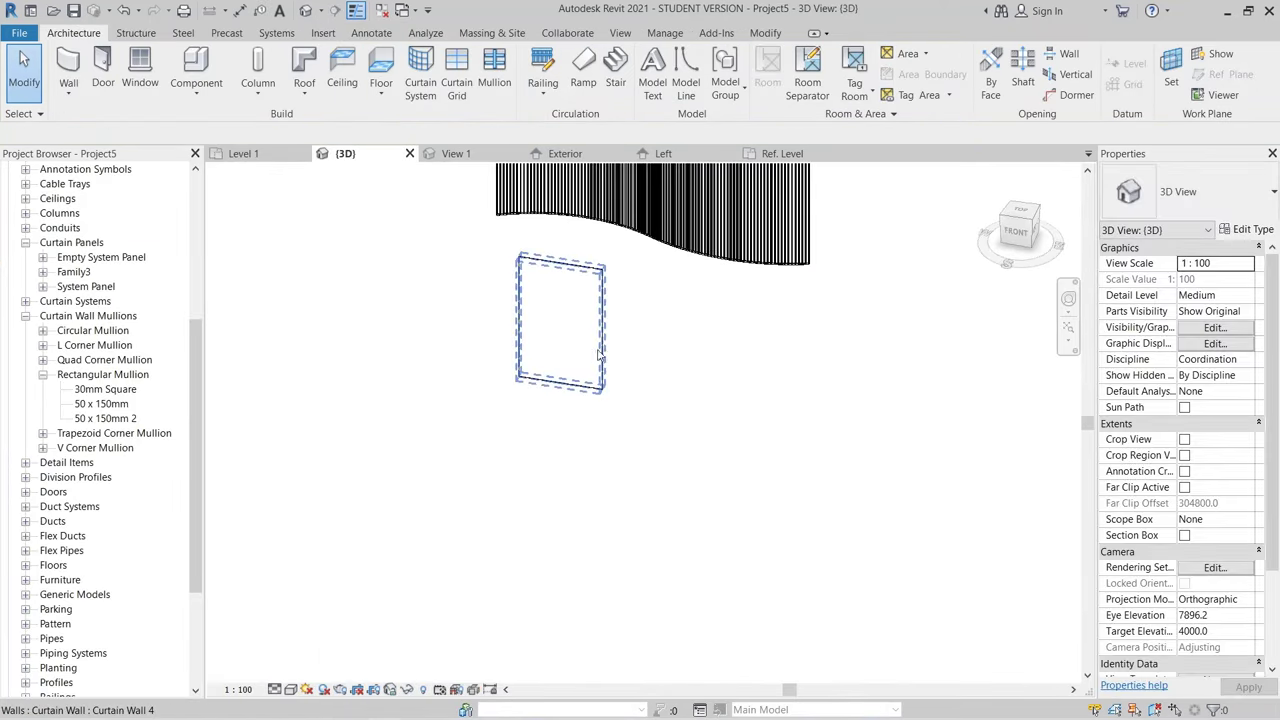
Step: In Curtain Wall 4's type properties, set the vertical grid layout to Fixed Distance with a spacing of 1000
left_click(597, 355)
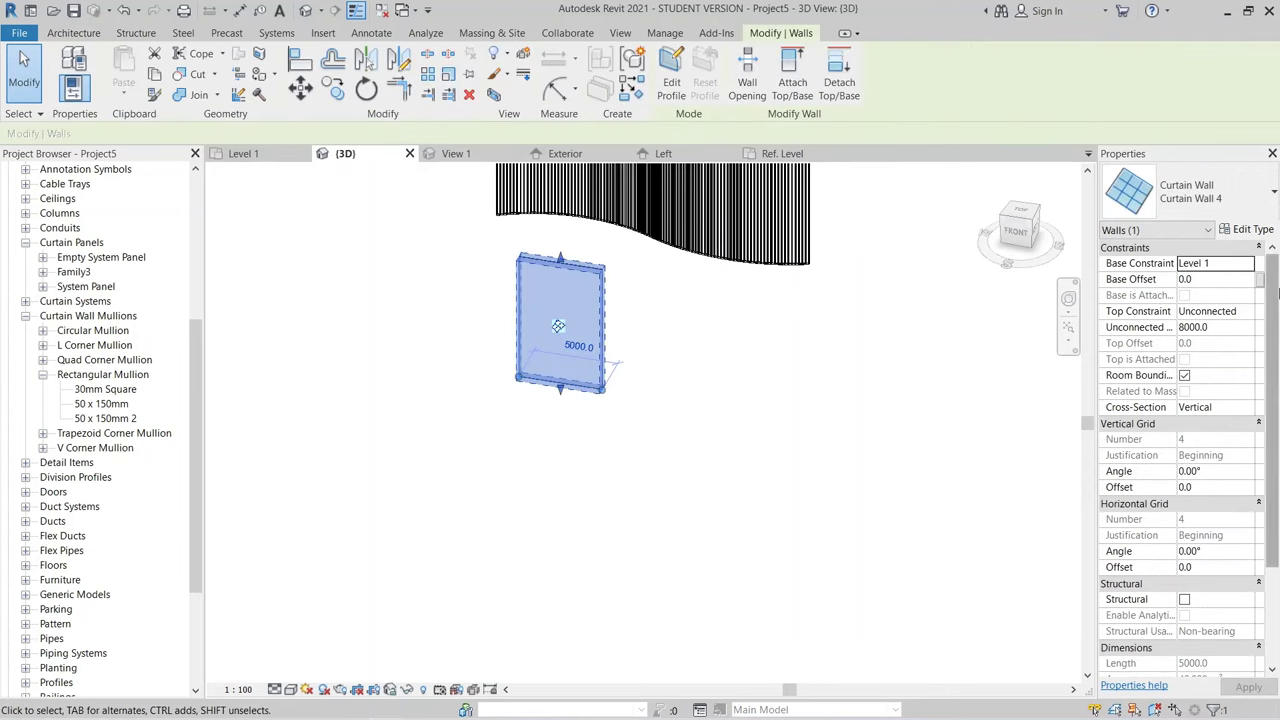
left_click(1258, 230)
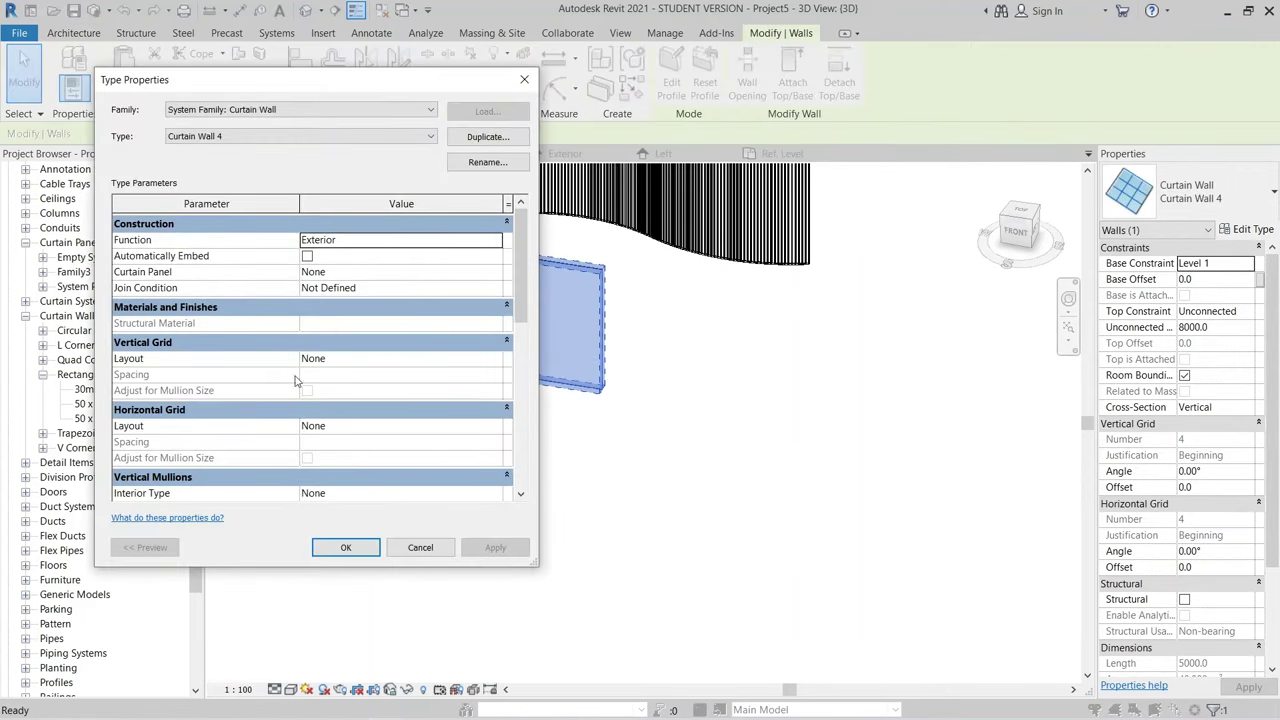
left_click(492, 362)
left_click(494, 359)
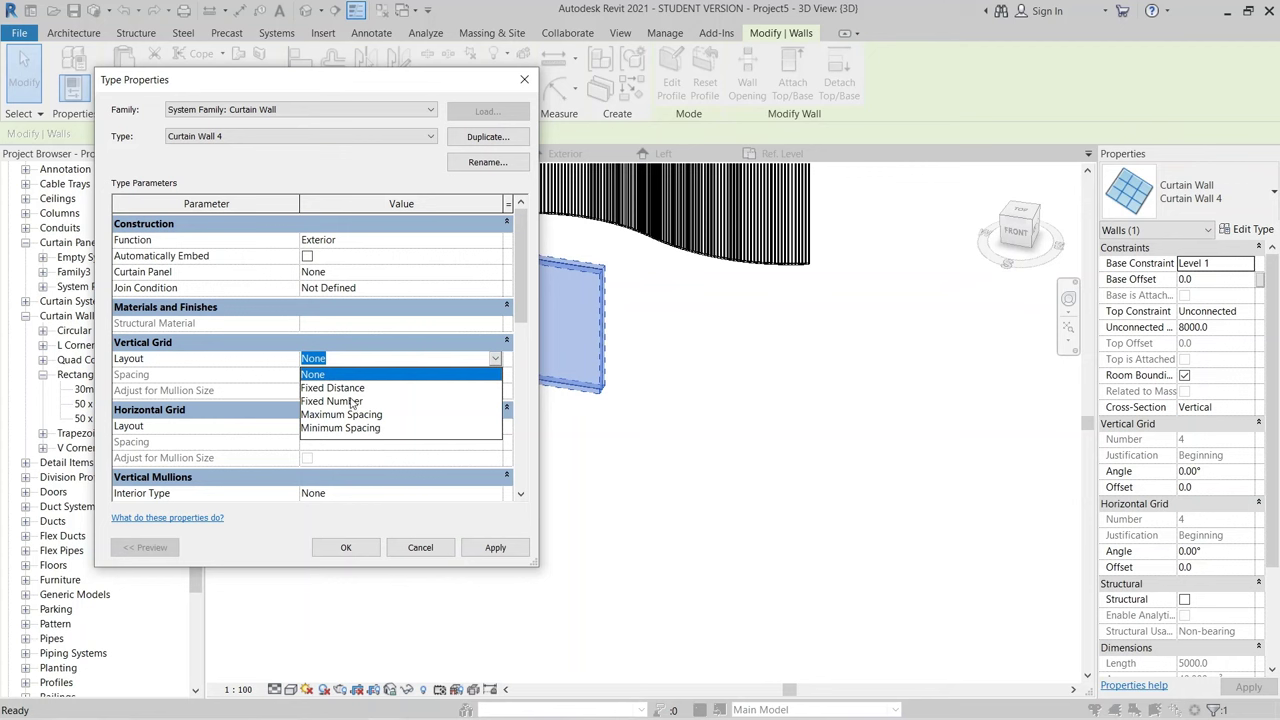
left_click(368, 389)
left_click(369, 377)
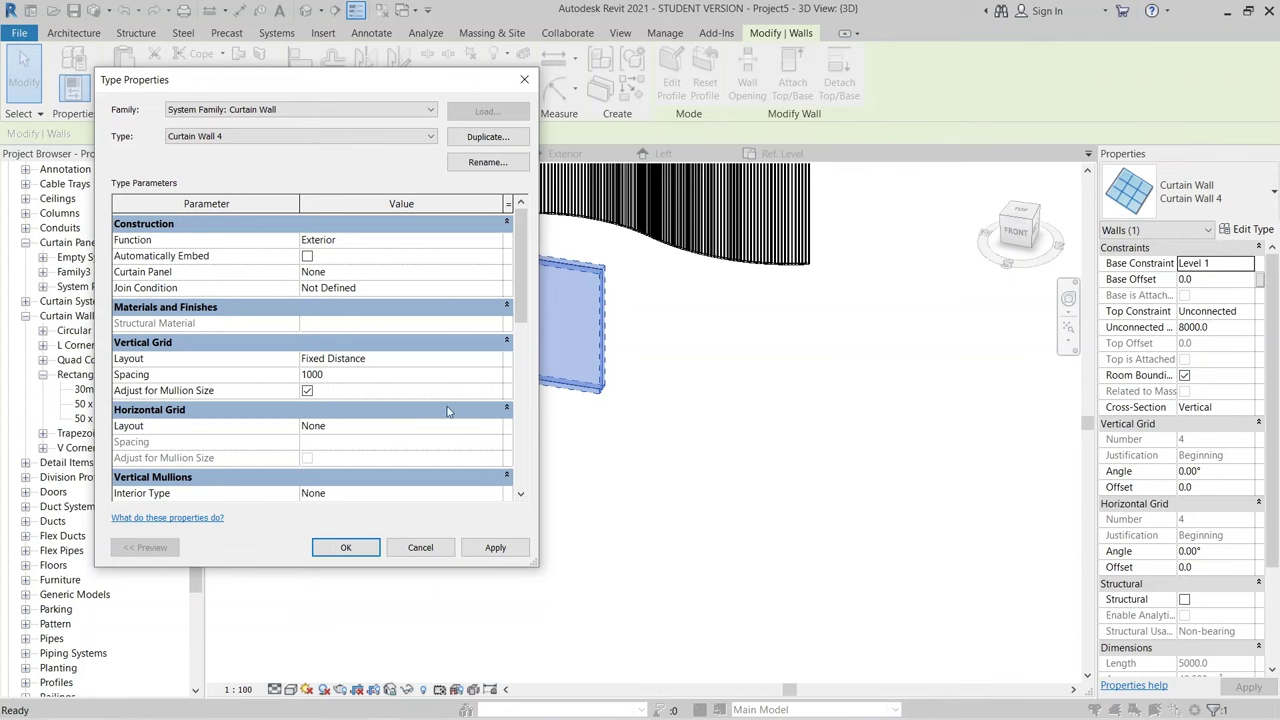
Step: Set Curtain Wall 4's horizontal grid layout to Fixed Distance with a spacing of 4000 and apply it
scroll(448, 411, "down", 1)
left_click(492, 397)
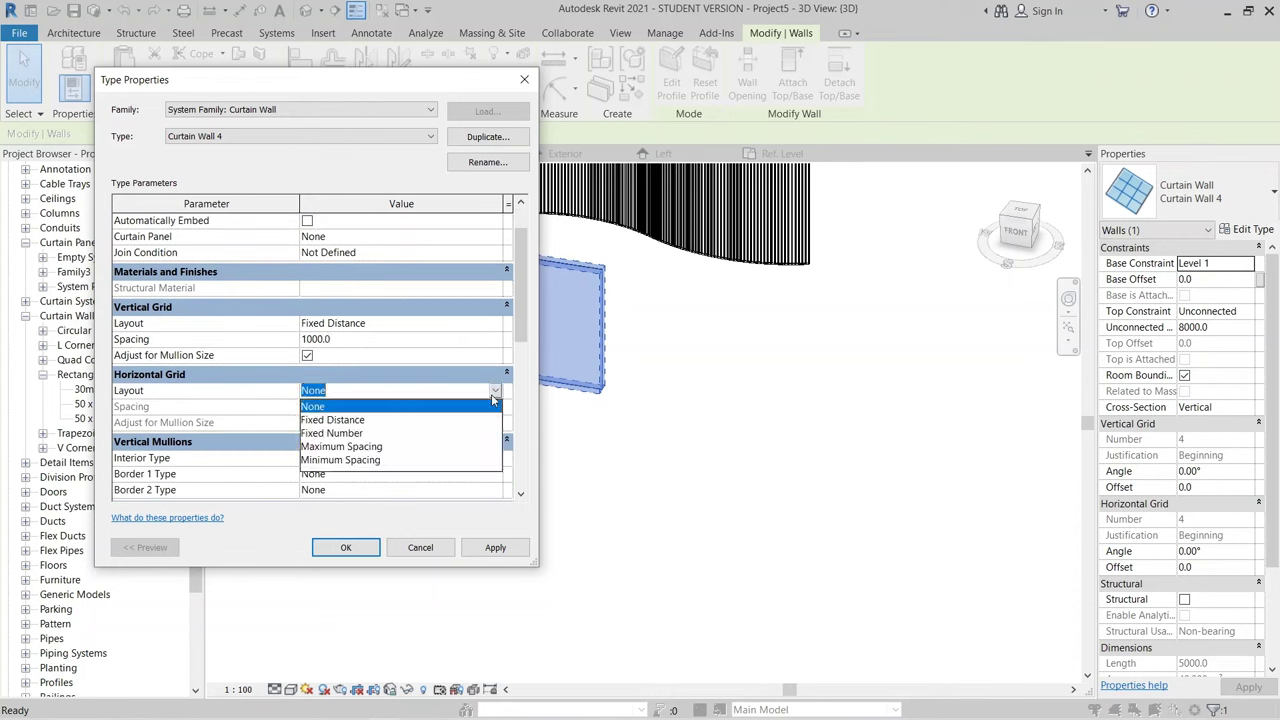
left_click(330, 420)
left_click(357, 406)
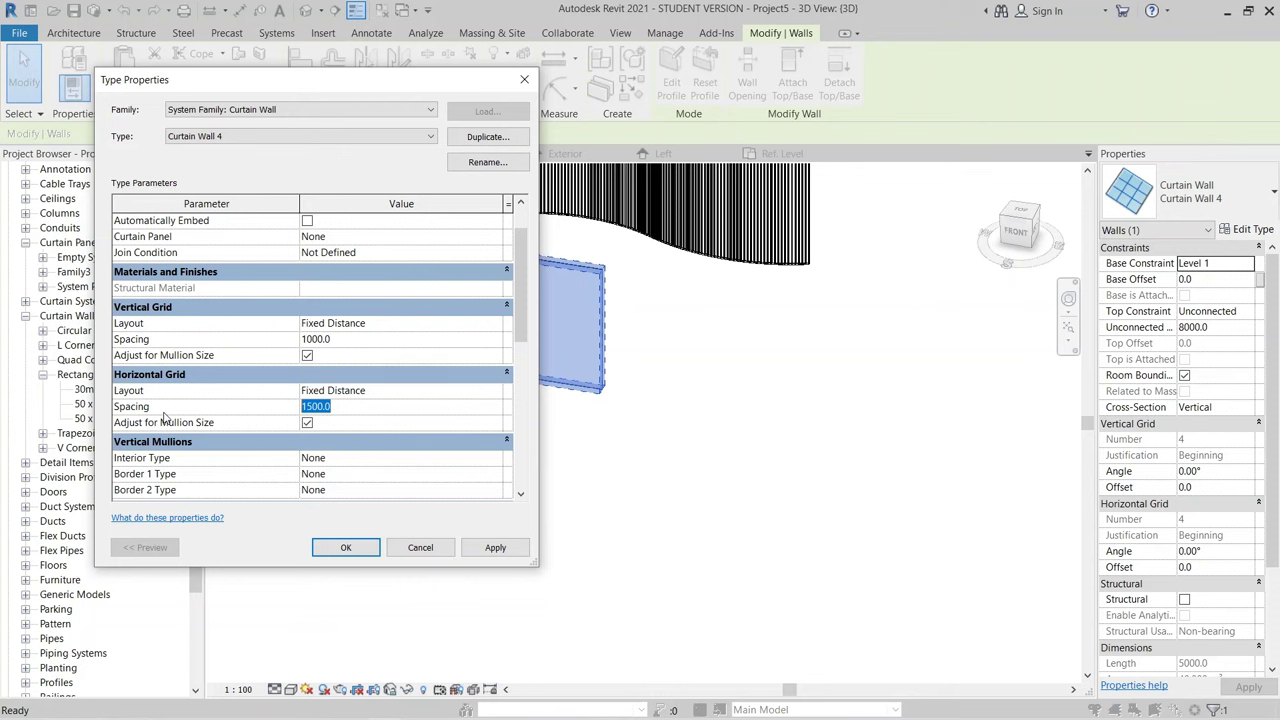
type("4000")
key("Return")
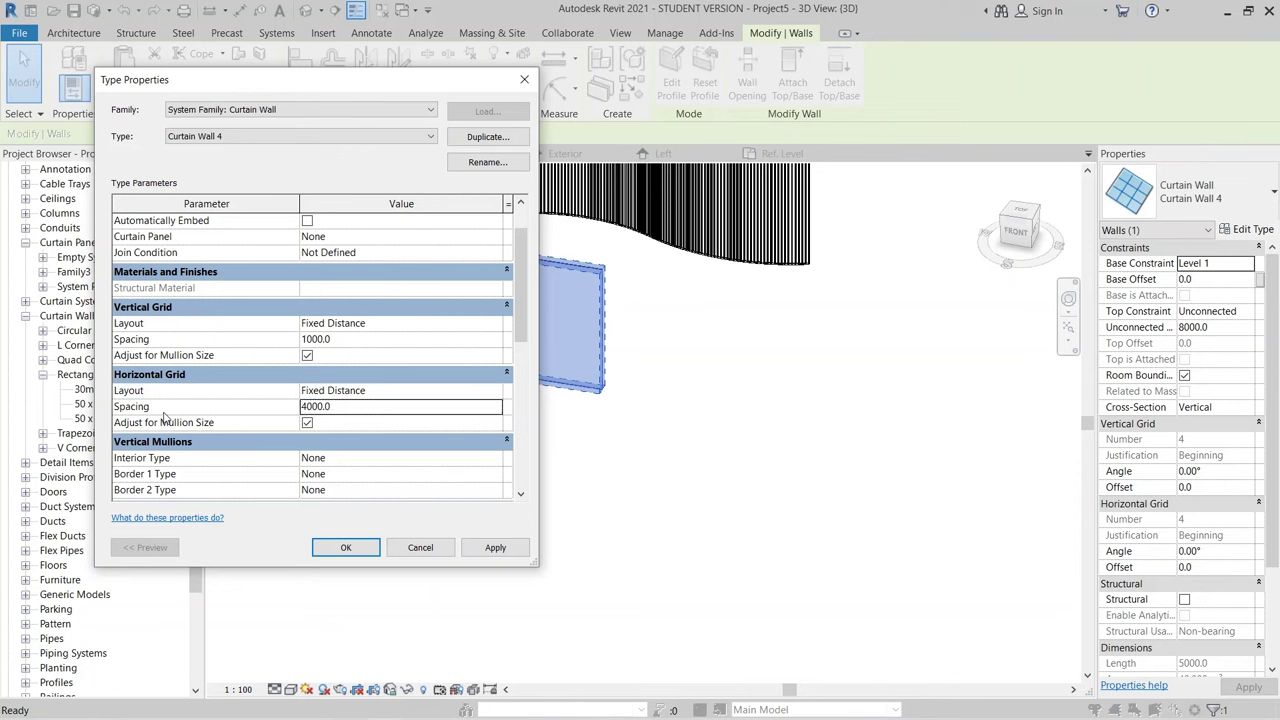
left_click(495, 547)
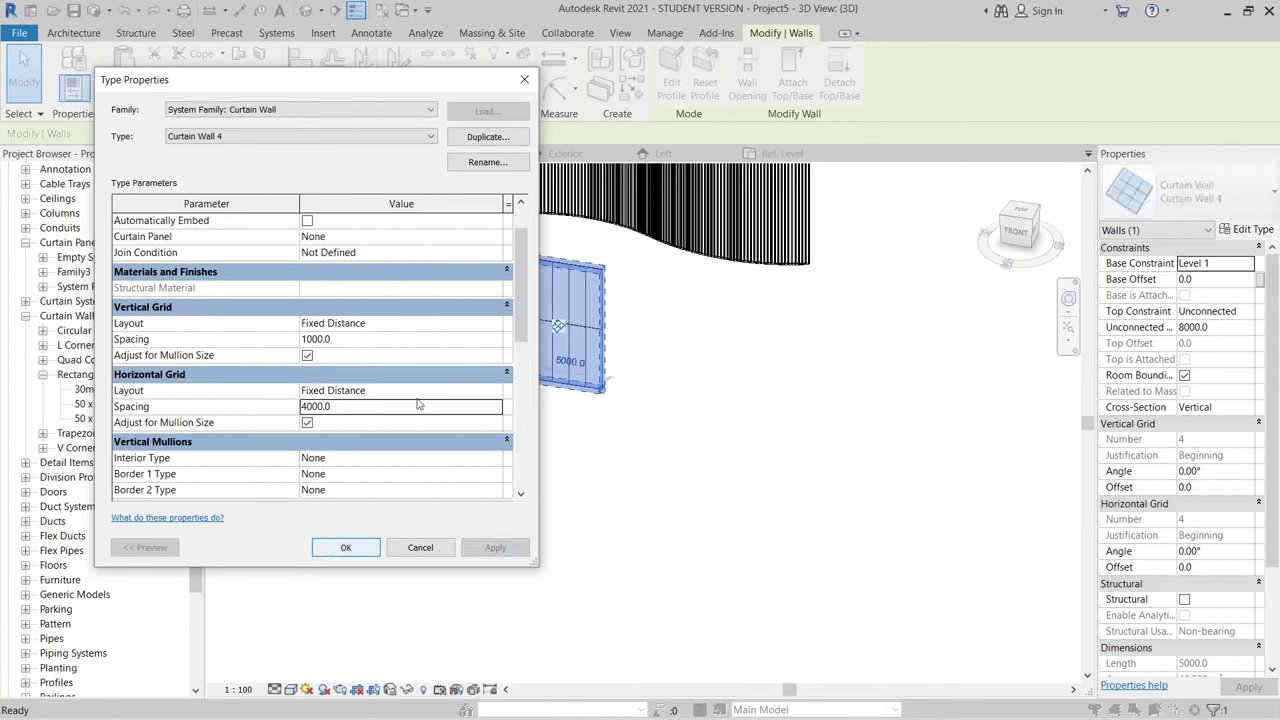
Step: Assign Family3 : Family3 as Curtain Wall 4's curtain panel and accept the type properties
scroll(175, 330, "up", 2)
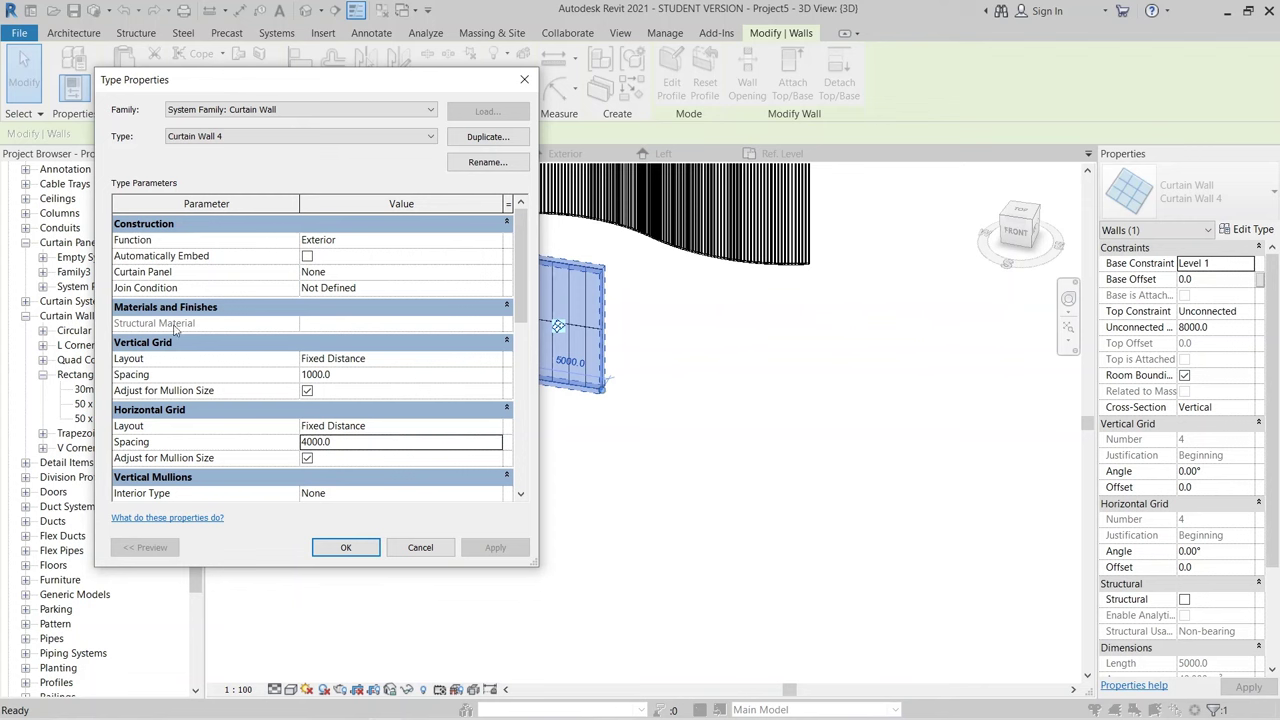
left_click(495, 272)
scroll(395, 330, "down", 5)
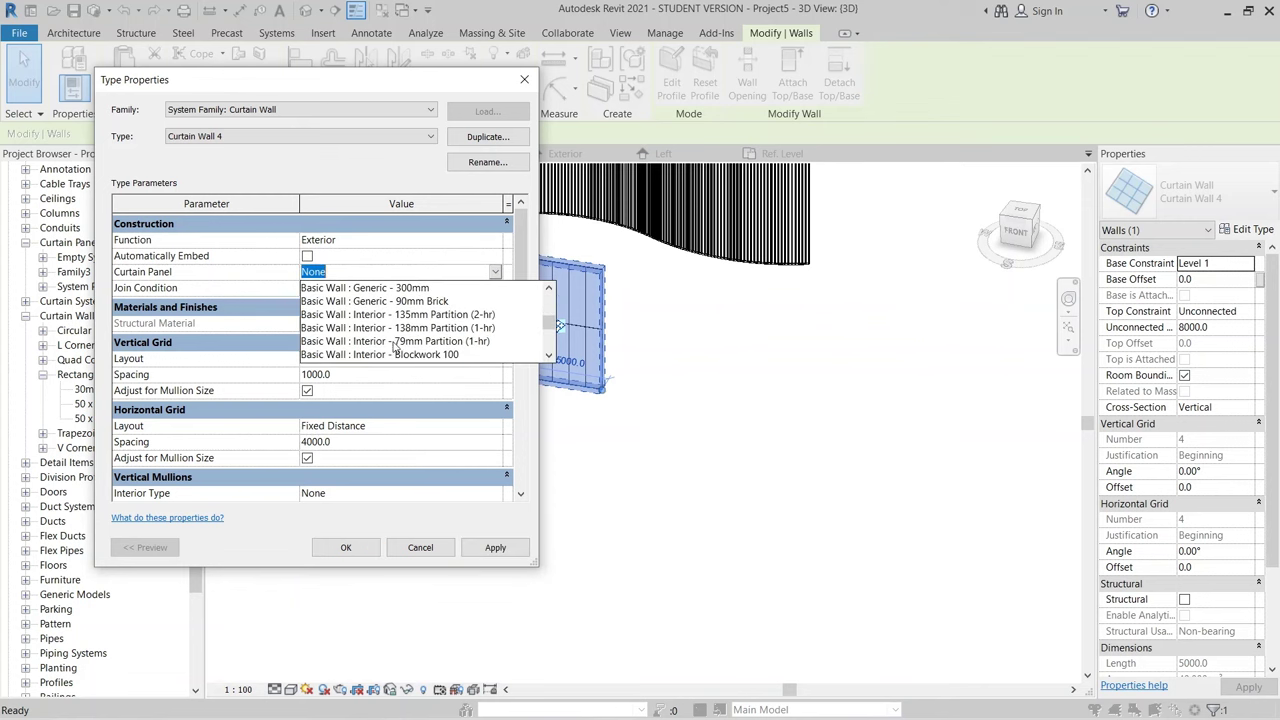
scroll(380, 358, "down", 2)
scroll(422, 353, "down", 2)
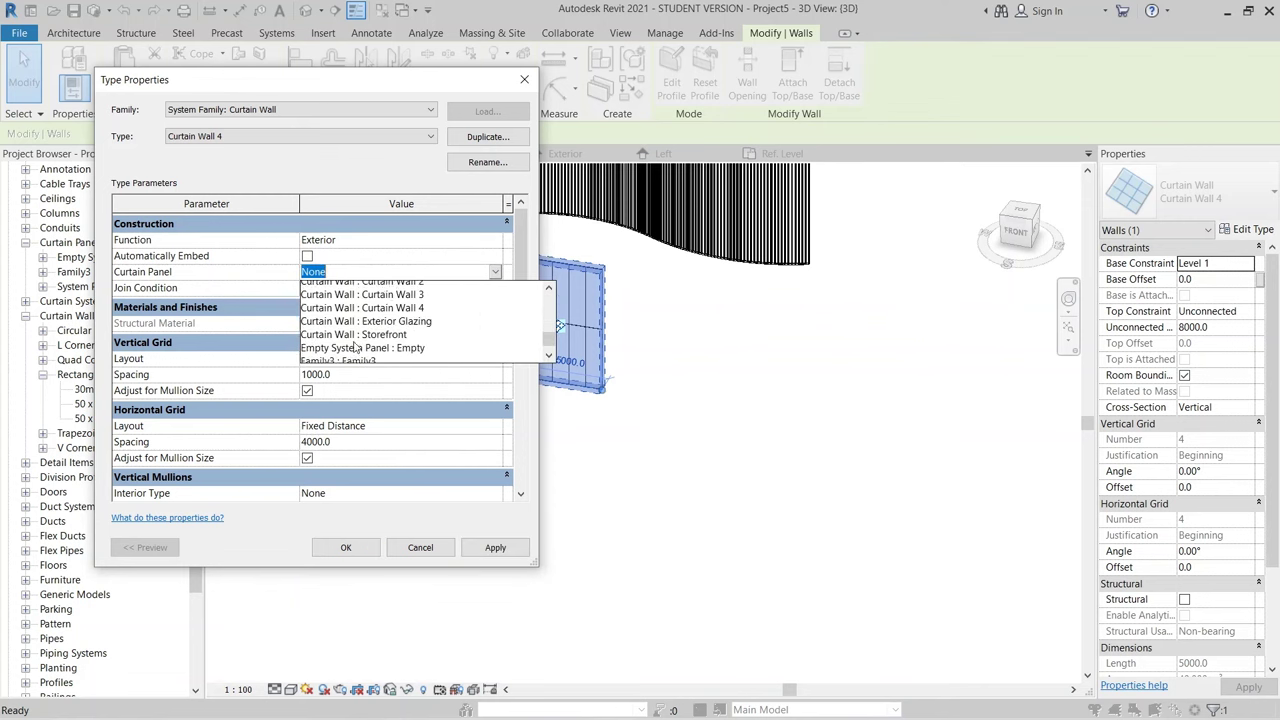
left_click(360, 343)
left_click(492, 553)
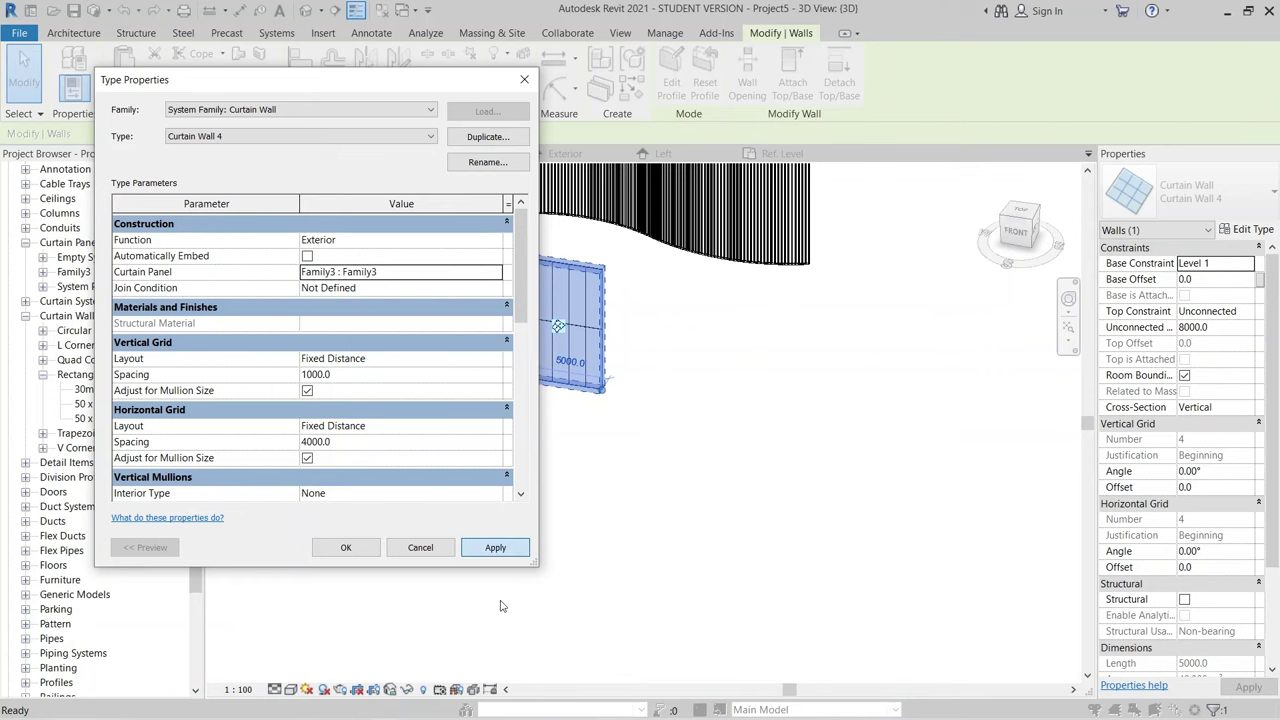
left_click(345, 547)
Step: Examine the perforated panels on the straight curtain wall in 3D, up close along the upper edge and as a whole
left_click(632, 510)
middle_click_drag(632, 510, 688, 502, "shift")
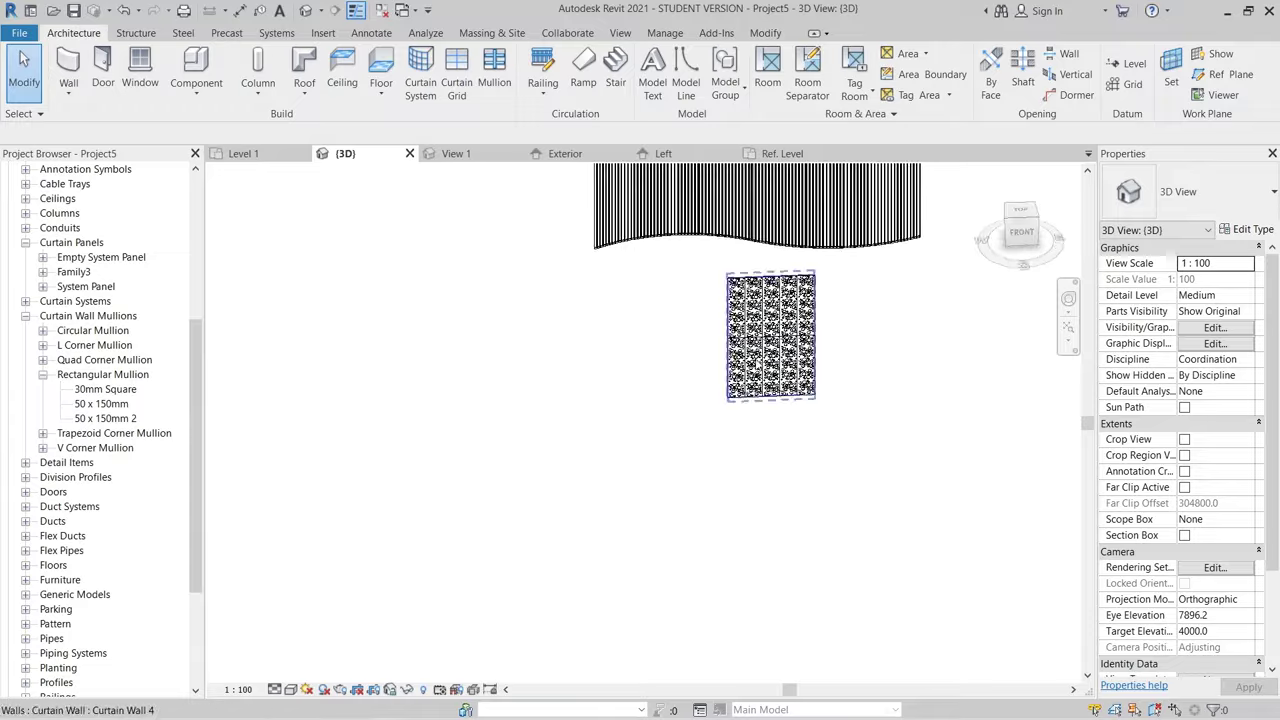
scroll(780, 361, "up", 4)
middle_click_drag(783, 361, 694, 610)
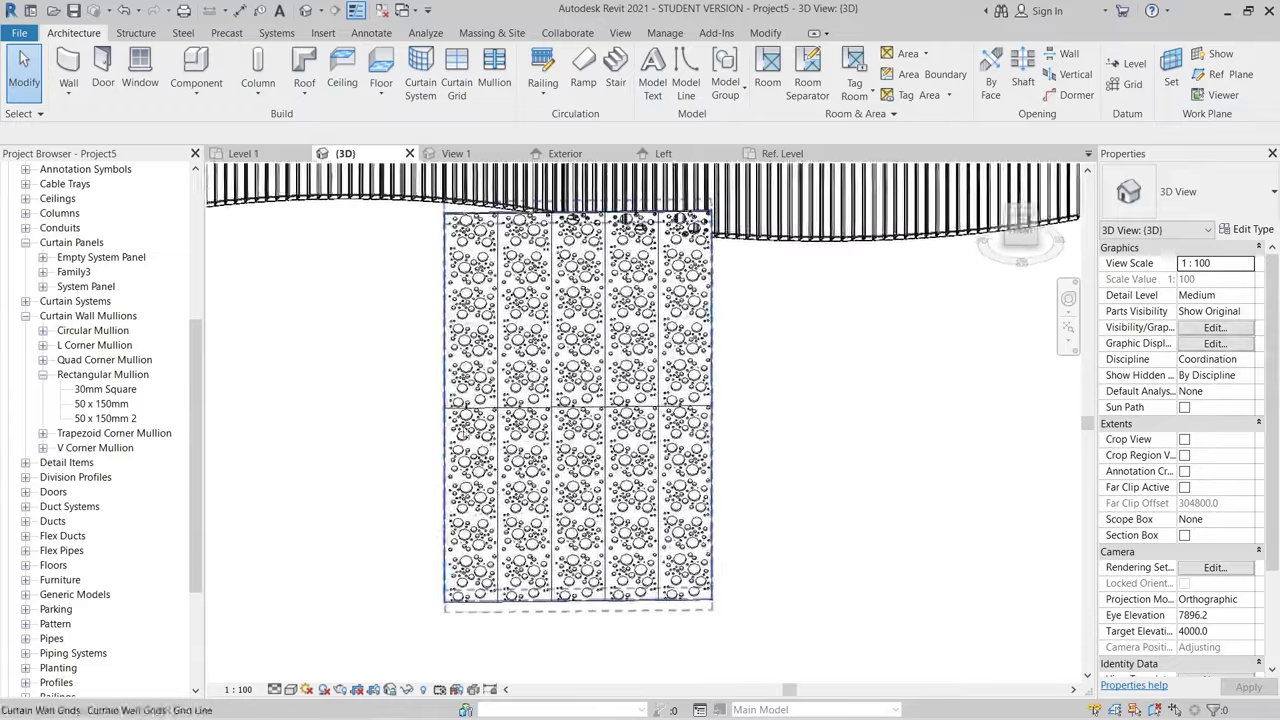
scroll(452, 434, "up", 5)
middle_click_drag(437, 420, 411, 564)
scroll(513, 408, "down", 5)
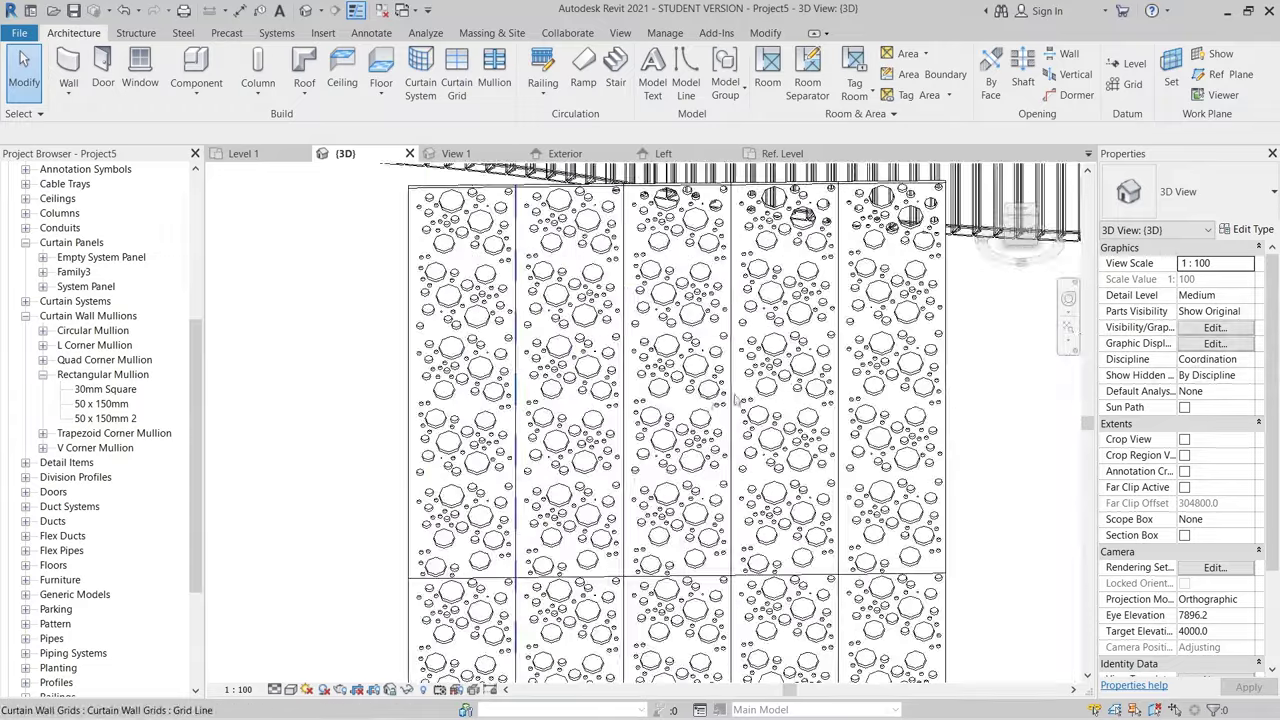
middle_click_drag(470, 465, 600, 413)
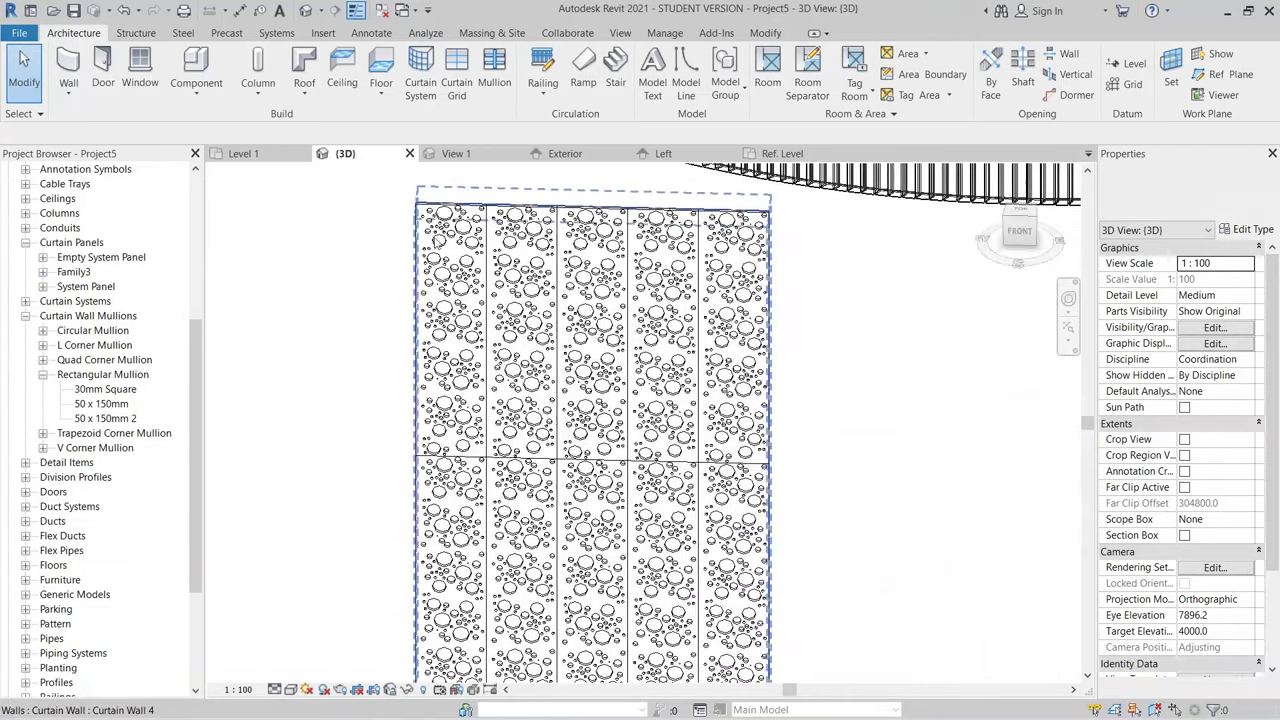
scroll(435, 238, "up", 4)
middle_click_drag(437, 244, 442, 356)
scroll(433, 276, "up", 2)
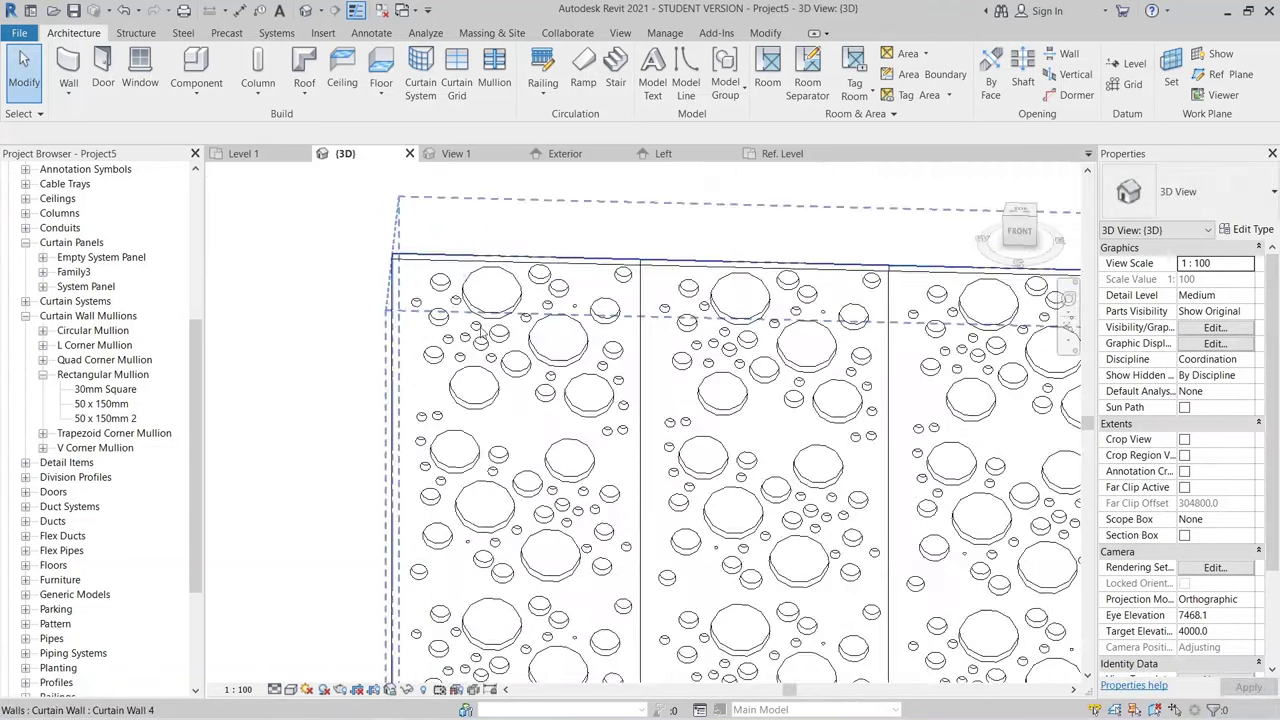
scroll(485, 333, "down", 8)
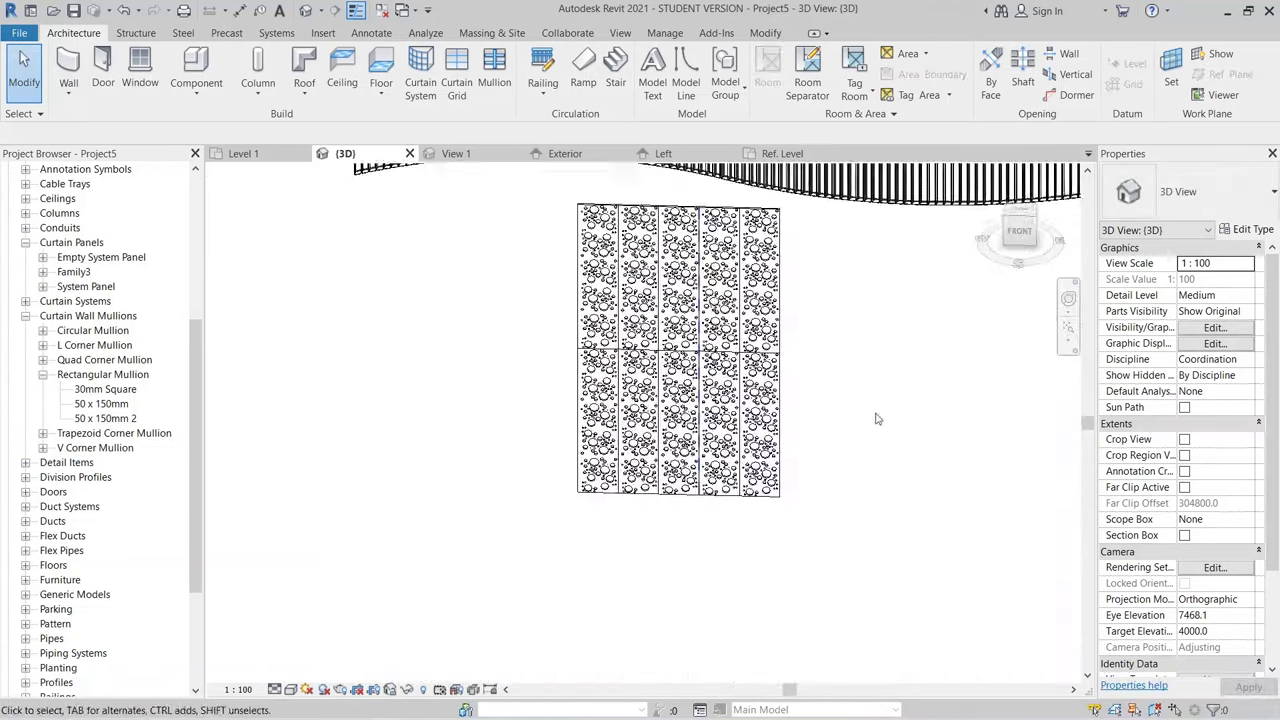
middle_click_drag(878, 419, 882, 426)
scroll(860, 395, "down", 3)
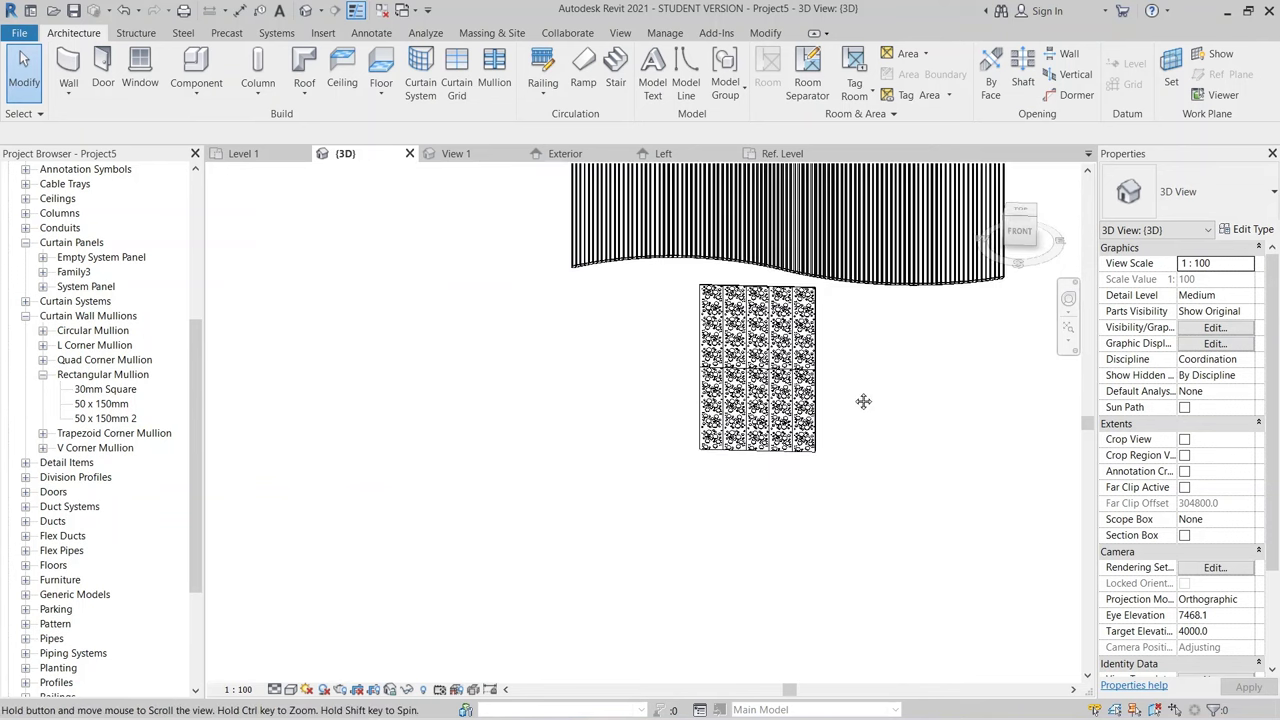
left_click(637, 355)
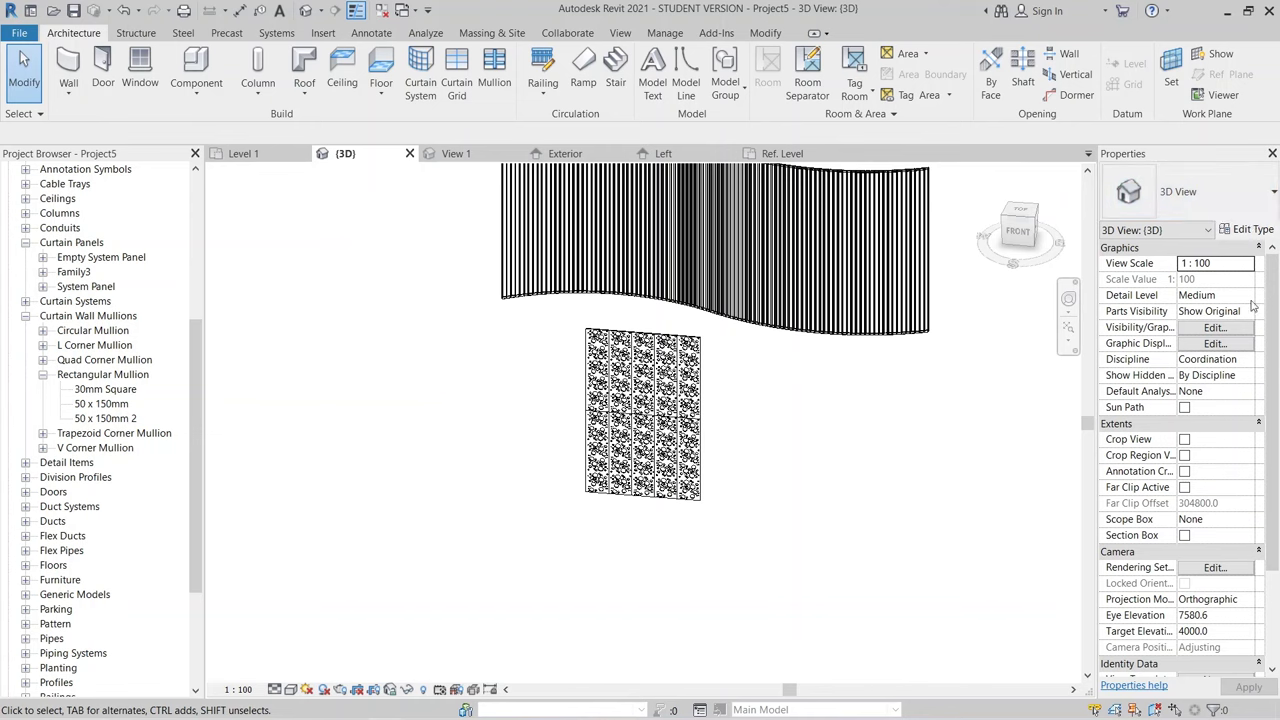
Step: Check the perforated panel family's Exterior elevation and return to the project's 3D view
left_click(1252, 230)
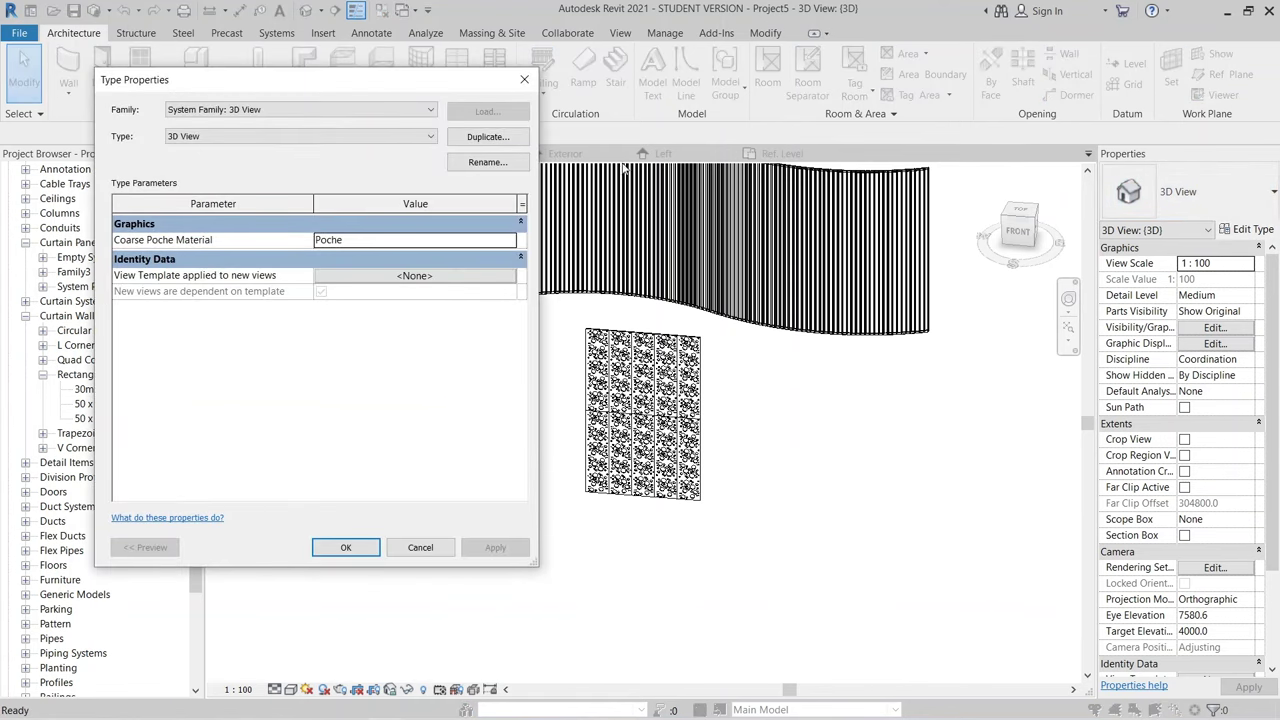
left_click(524, 80)
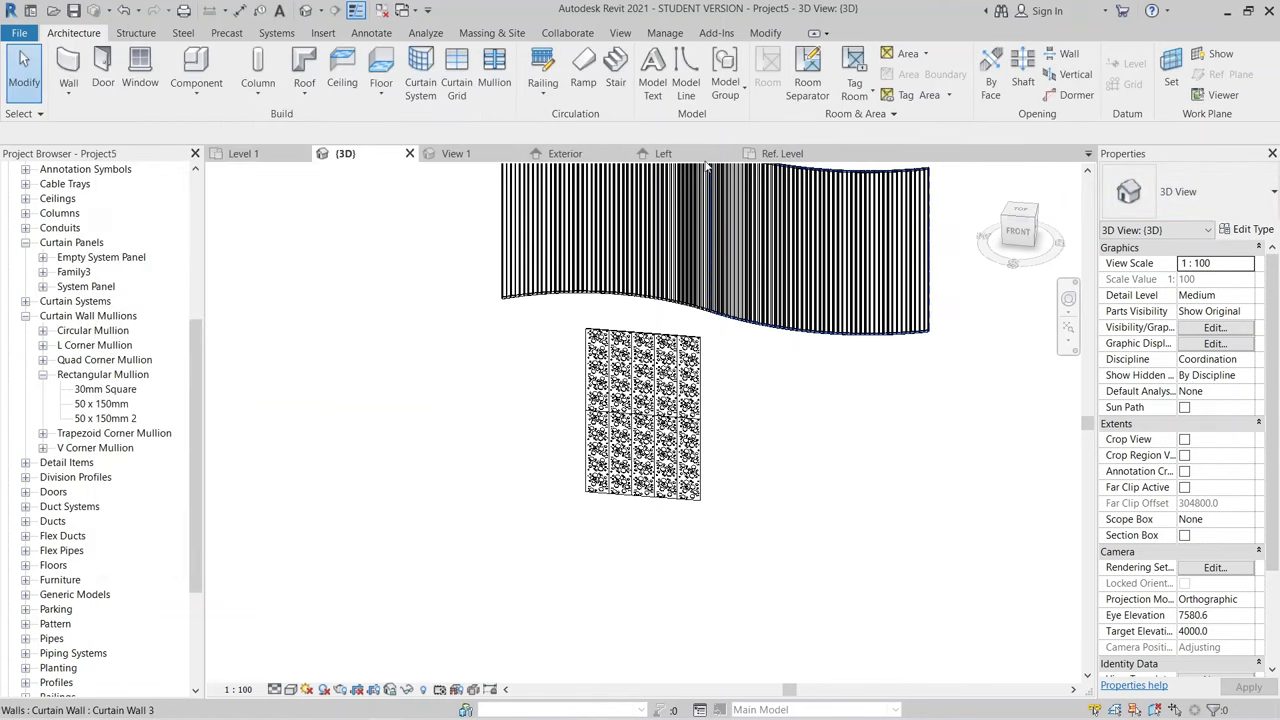
left_click(570, 155)
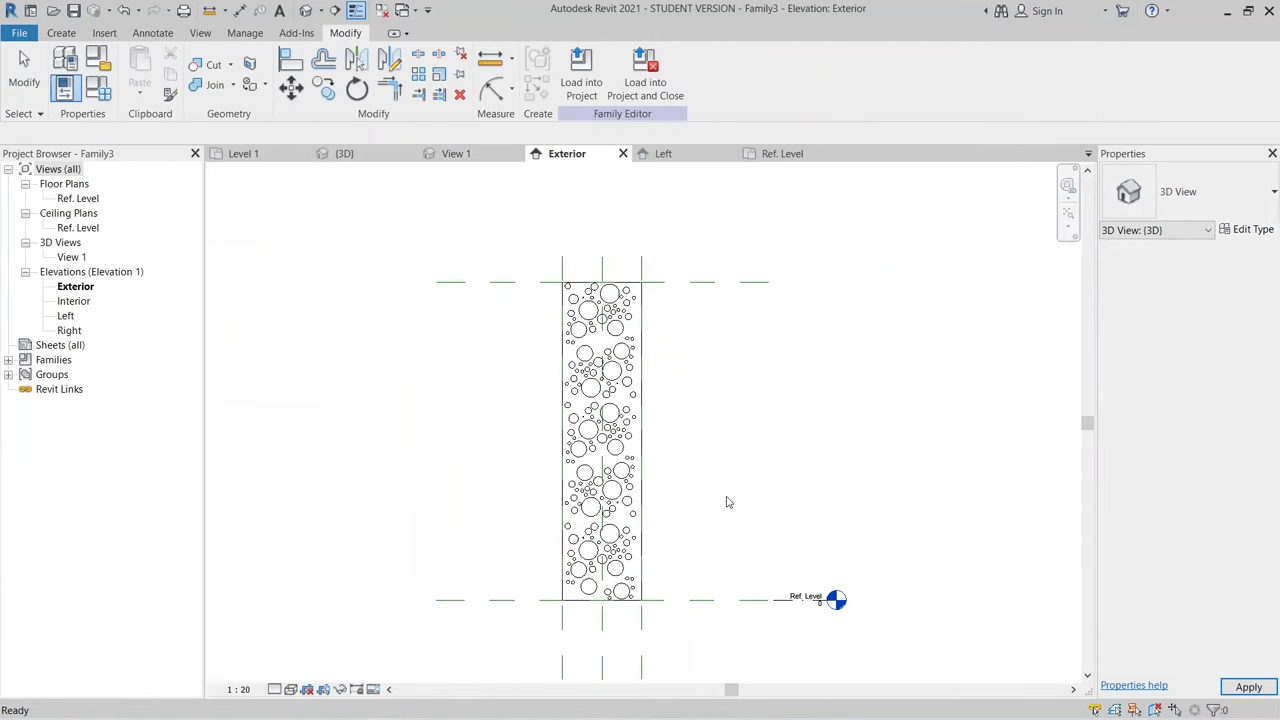
left_click(350, 154)
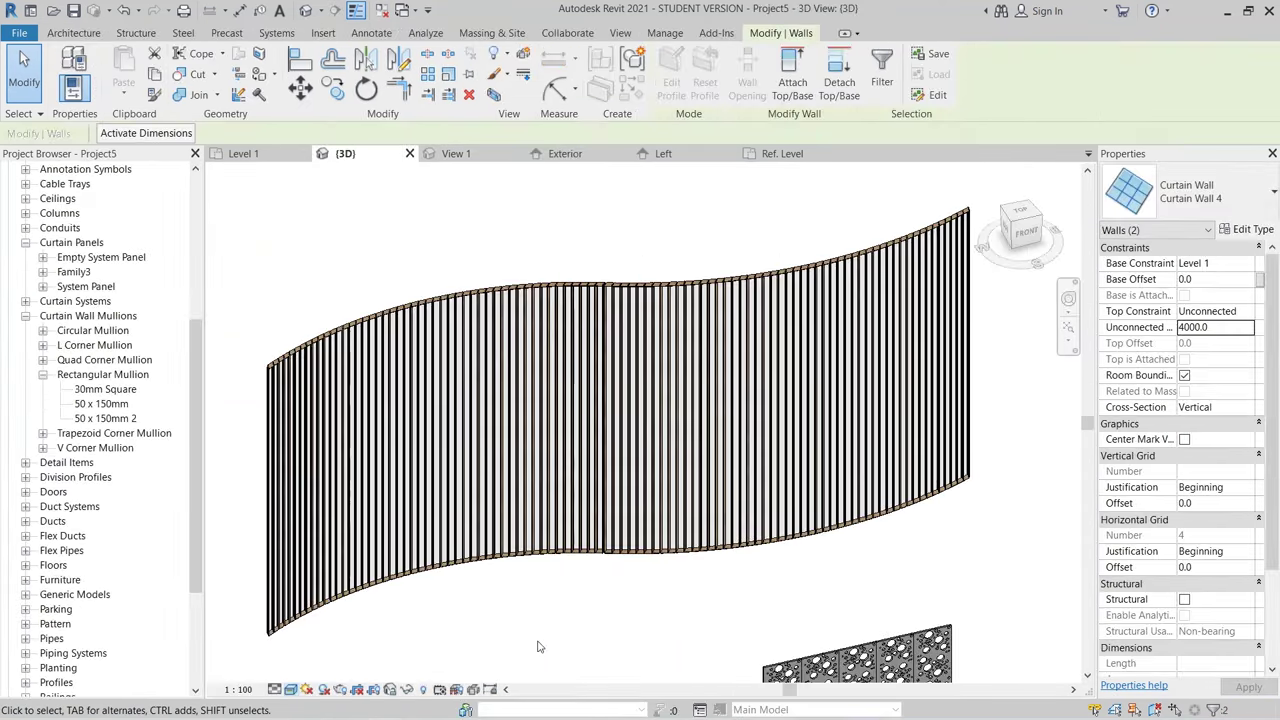